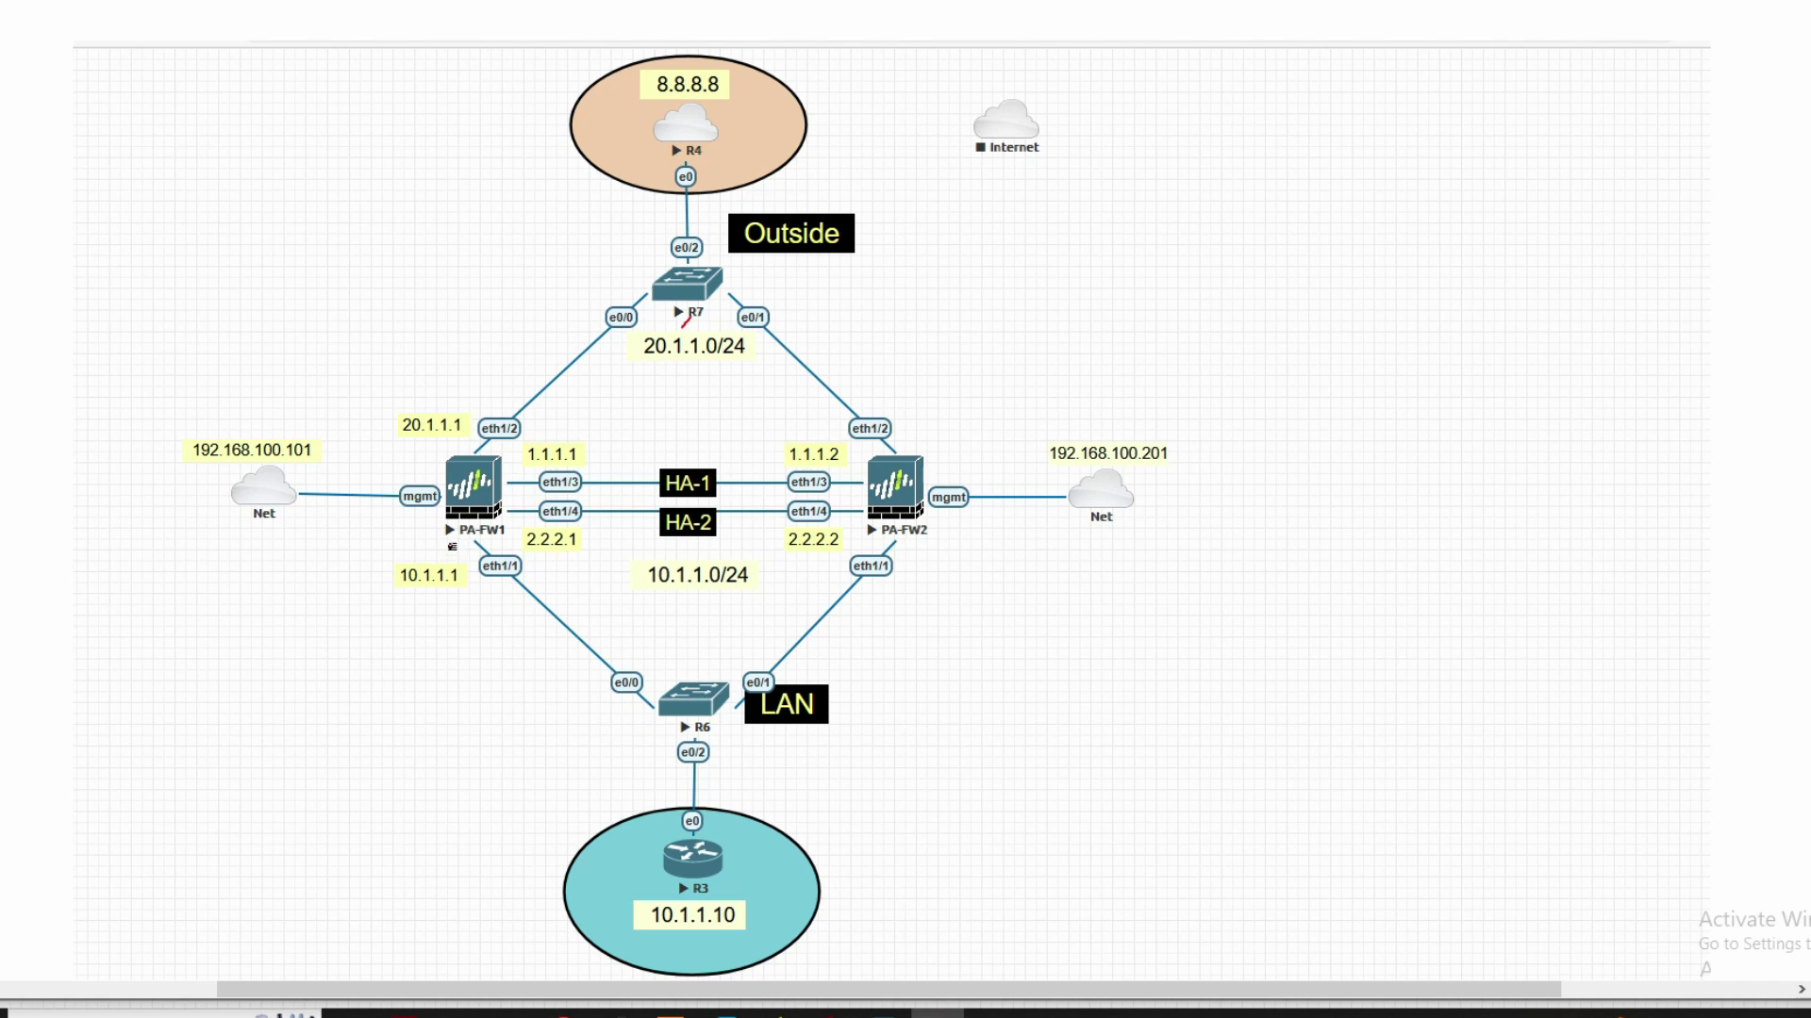
- Underline PA-FW1 and PA-FW2 on the topology and handwrite the labels "Active" beside PA-FW1 and "Passive" beside PA-FW2
{"action": "left_click_drag", "start_coordinate": [436, 545], "coordinate": [489, 541]}
{"action": "left_click_drag", "start_coordinate": [870, 551], "coordinate": [947, 541]}
{"action": "left_click_drag", "start_coordinate": [475, 540], "coordinate": [498, 530]}
{"action": "mouse_move", "coordinate": [326, 543]}
{"action": "left_mouse_down"}
{"action": "mouse_move", "coordinate": [316, 566]}
{"action": "mouse_move", "coordinate": [354, 520]}
{"action": "mouse_move", "coordinate": [373, 540]}
{"action": "mouse_move", "coordinate": [422, 524]}
{"action": "left_mouse_up"}
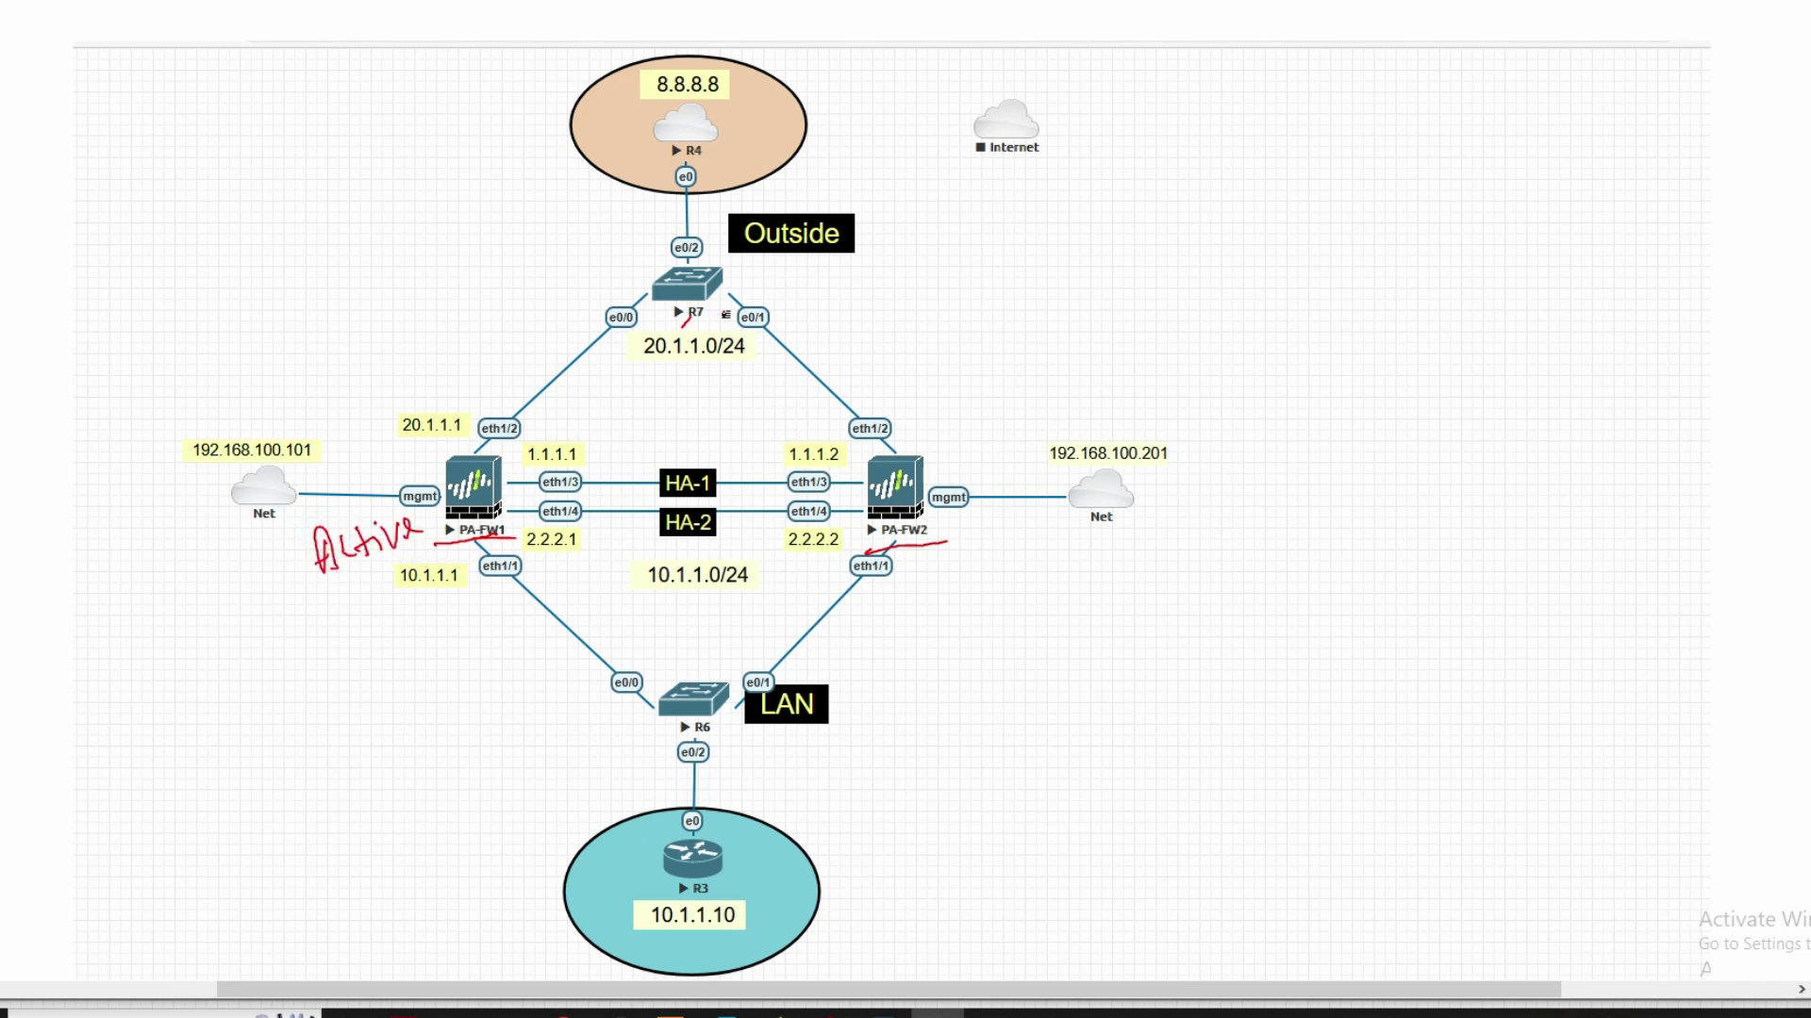
{"action": "mouse_move", "coordinate": [975, 539]}
{"action": "left_mouse_down"}
{"action": "mouse_move", "coordinate": [974, 570]}
{"action": "mouse_move", "coordinate": [986, 542]}
{"action": "mouse_move", "coordinate": [1024, 572]}
{"action": "mouse_move", "coordinate": [1113, 545]}
{"action": "left_mouse_up"}
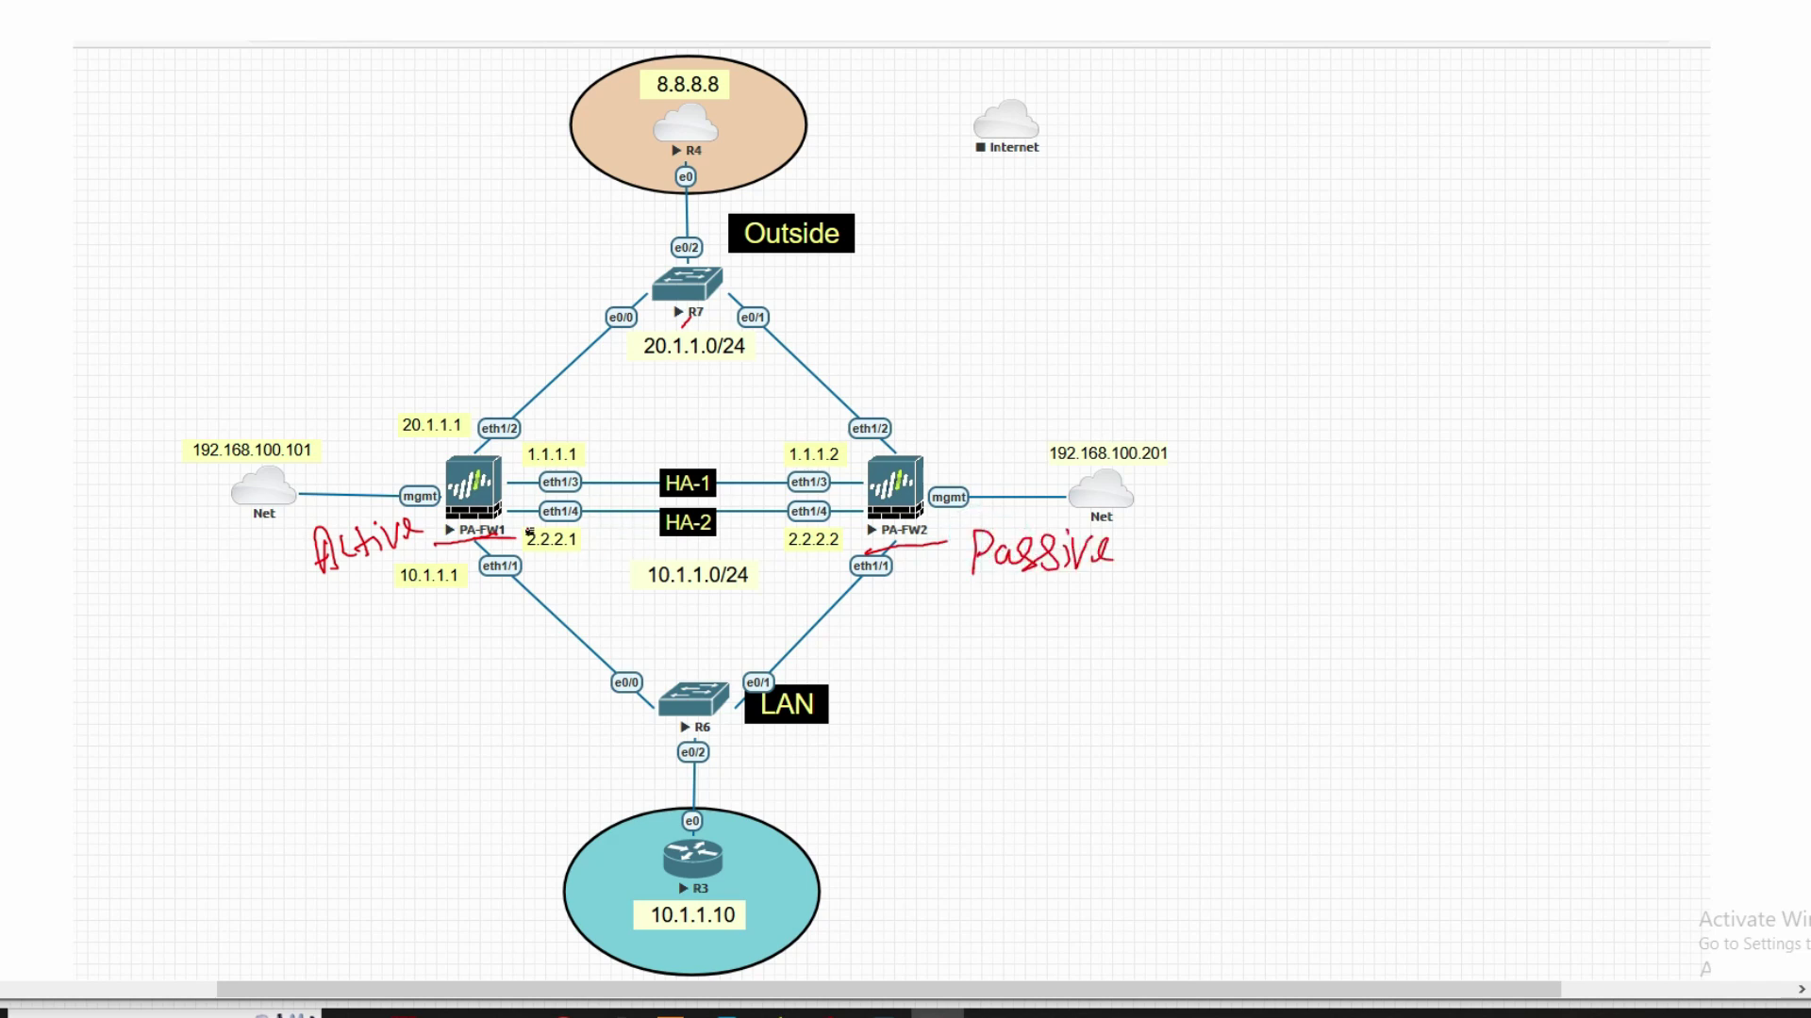
{"action": "left_click_drag", "start_coordinate": [466, 546], "coordinate": [492, 536]}
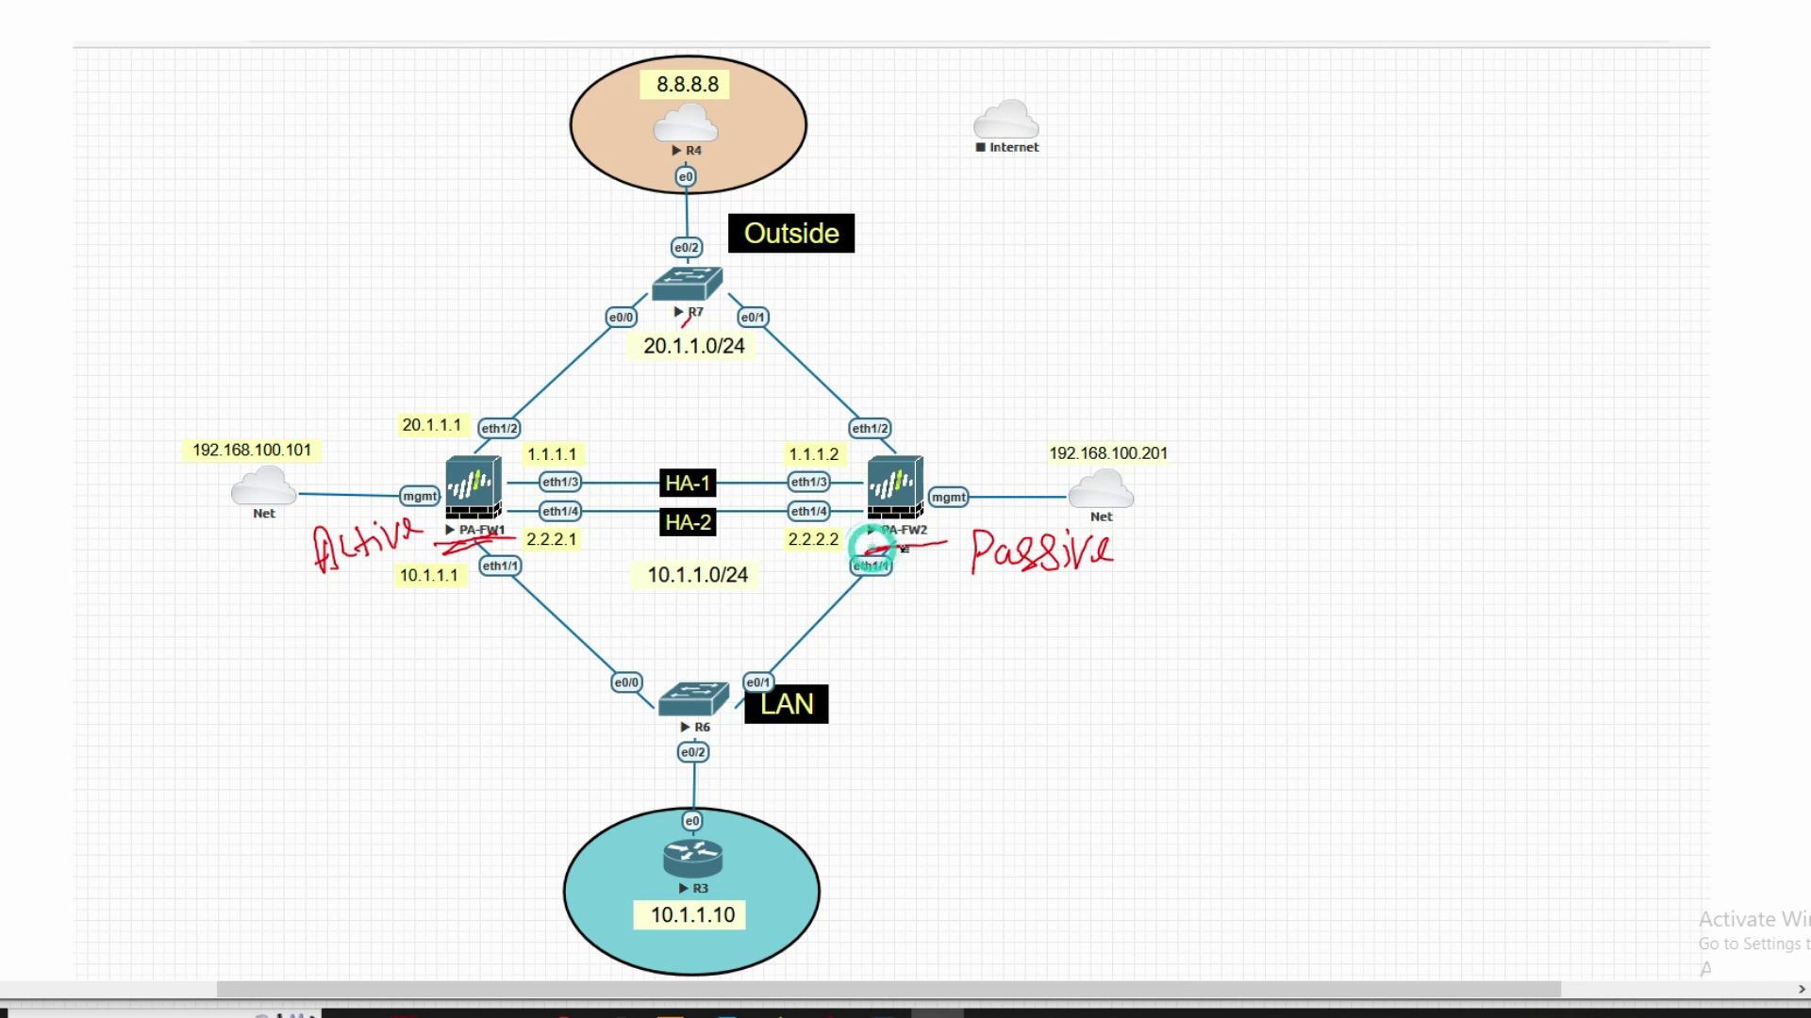
{"action": "left_click_drag", "start_coordinate": [868, 555], "coordinate": [950, 546]}
- Trace freehand traffic paths from R3 to R7 through each firewall, circle PA-FW1, and clear all the markings
{"action": "mouse_move", "coordinate": [677, 832]}
{"action": "left_mouse_down"}
{"action": "mouse_move", "coordinate": [675, 766]}
{"action": "mouse_move", "coordinate": [608, 677]}
{"action": "left_mouse_up"}
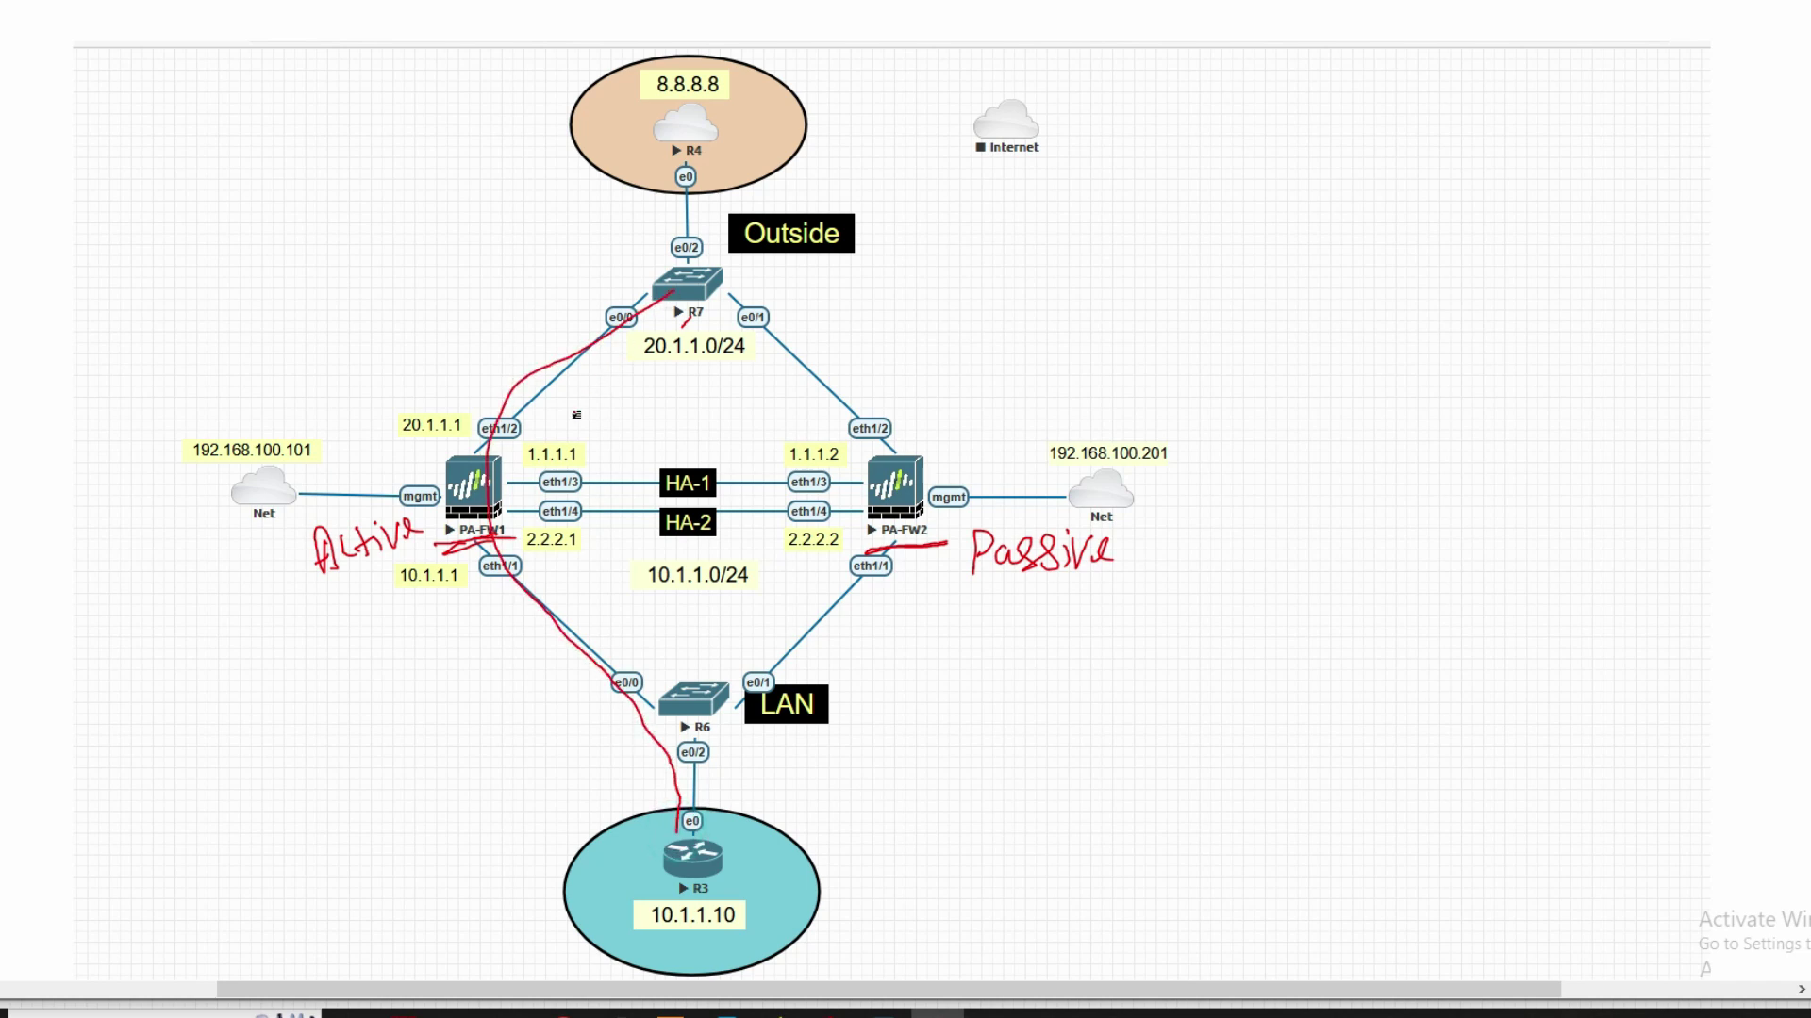
{"action": "mouse_move", "coordinate": [499, 454]}
{"action": "left_mouse_down"}
{"action": "mouse_move", "coordinate": [523, 557]}
{"action": "mouse_move", "coordinate": [496, 505]}
{"action": "left_mouse_up"}
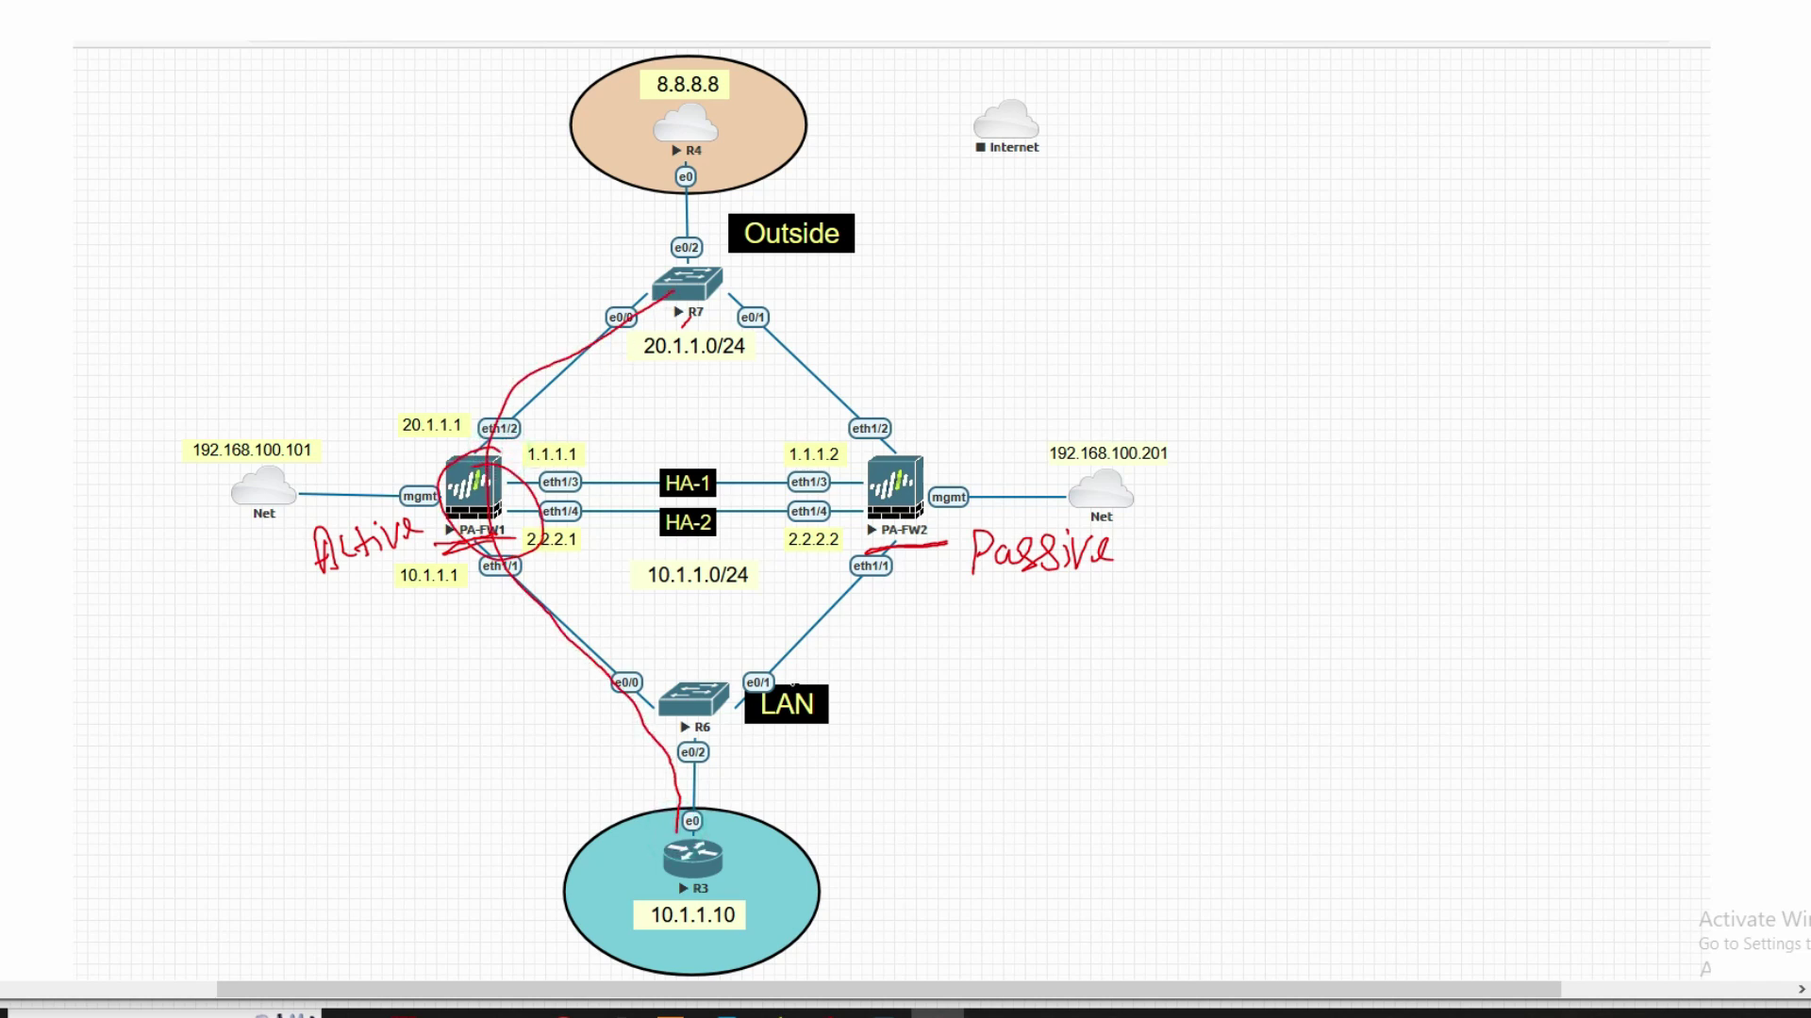
{"action": "mouse_move", "coordinate": [696, 799]}
{"action": "left_mouse_down"}
{"action": "mouse_move", "coordinate": [759, 691]}
{"action": "mouse_move", "coordinate": [884, 566]}
{"action": "left_mouse_up"}
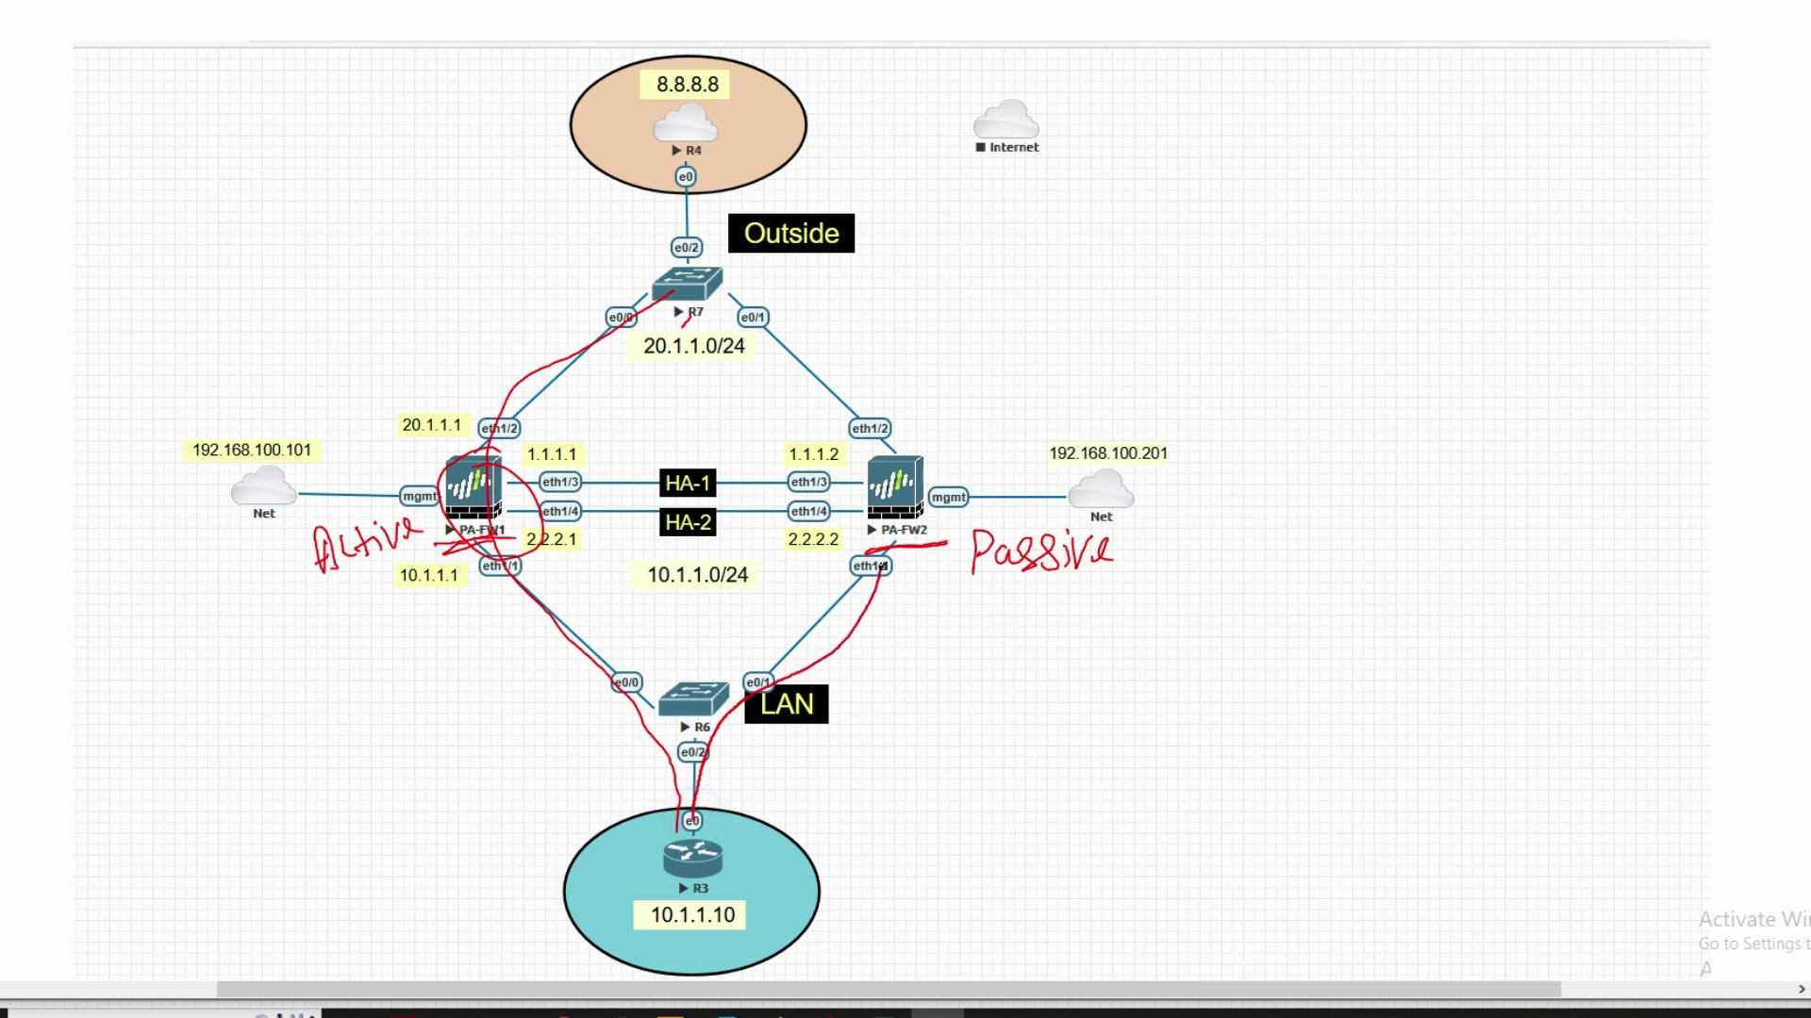
{"action": "mouse_move", "coordinate": [752, 303]}
{"action": "left_mouse_down"}
{"action": "mouse_move", "coordinate": [757, 287]}
{"action": "mouse_move", "coordinate": [724, 296]}
{"action": "left_mouse_up"}
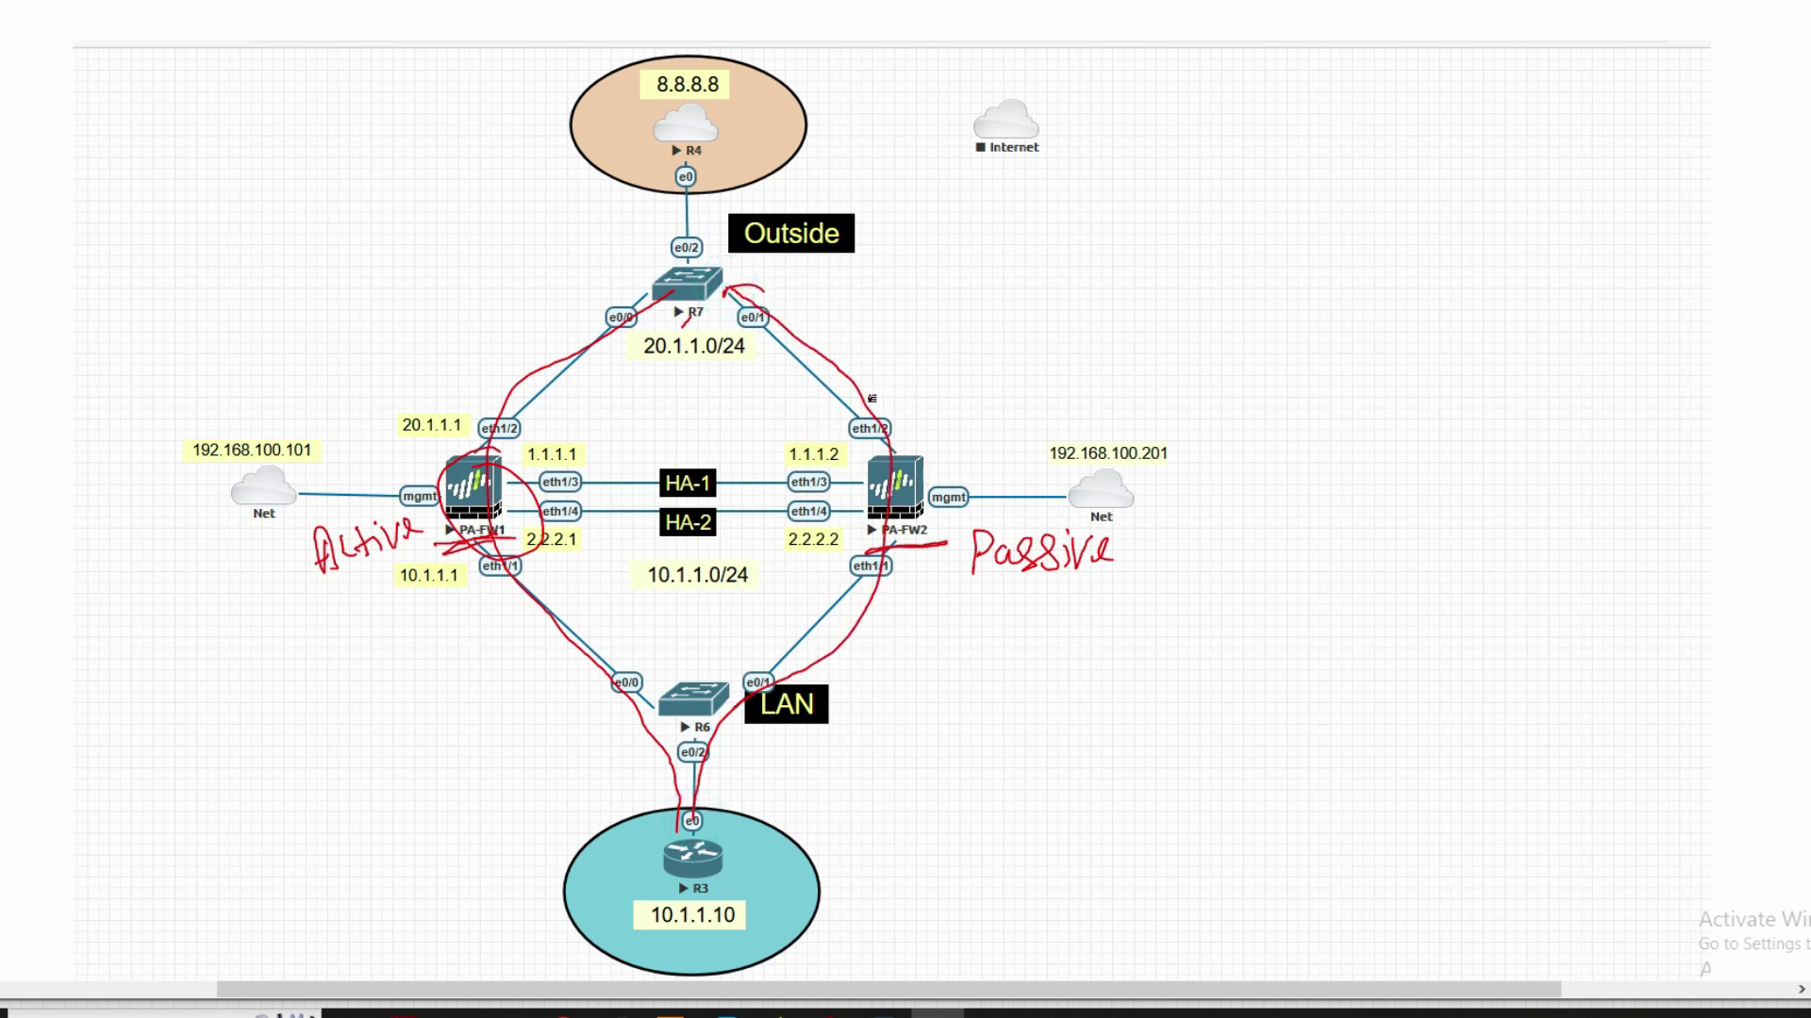
{"action": "key", "text": "e"}
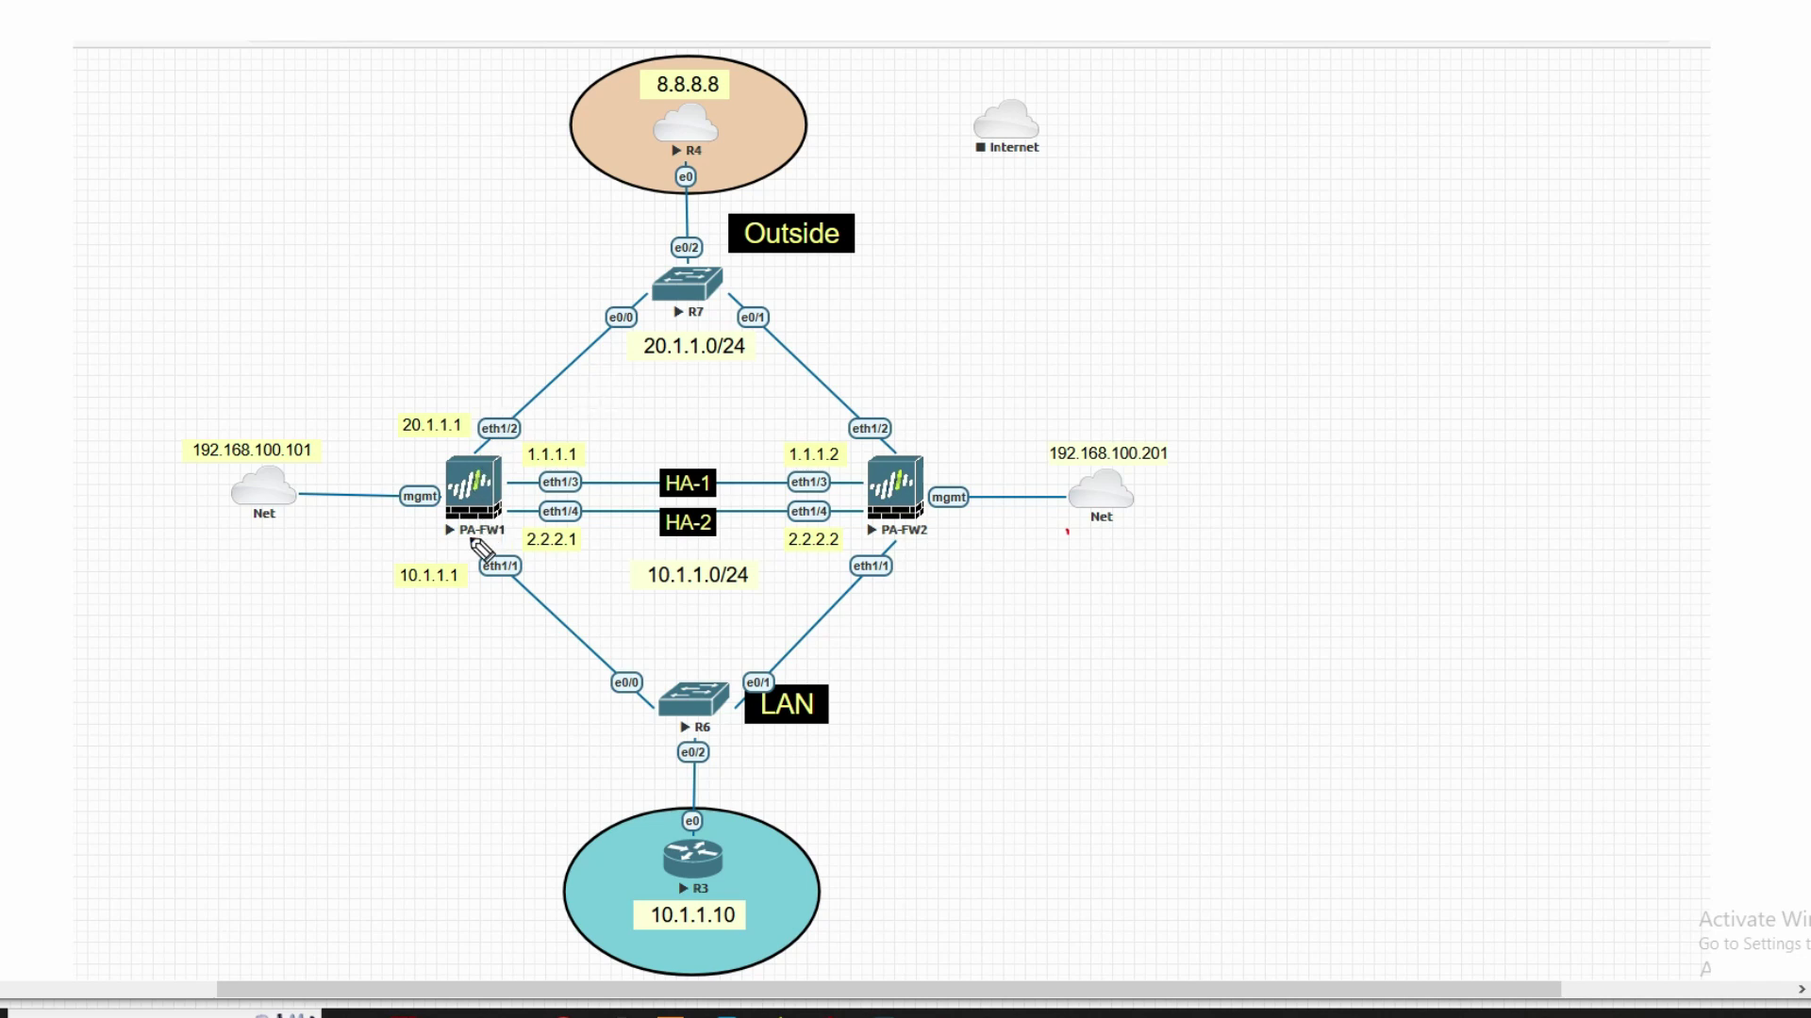
- Underline PA-FW1 and the Outside label, and circle the 10.1.1.0/24 subnet on the topology
{"action": "left_click_drag", "start_coordinate": [444, 544], "coordinate": [497, 540]}
{"action": "mouse_move", "coordinate": [655, 613]}
{"action": "left_mouse_down"}
{"action": "mouse_move", "coordinate": [755, 603]}
{"action": "mouse_move", "coordinate": [747, 564]}
{"action": "mouse_move", "coordinate": [651, 583]}
{"action": "mouse_move", "coordinate": [677, 598]}
{"action": "left_mouse_up"}
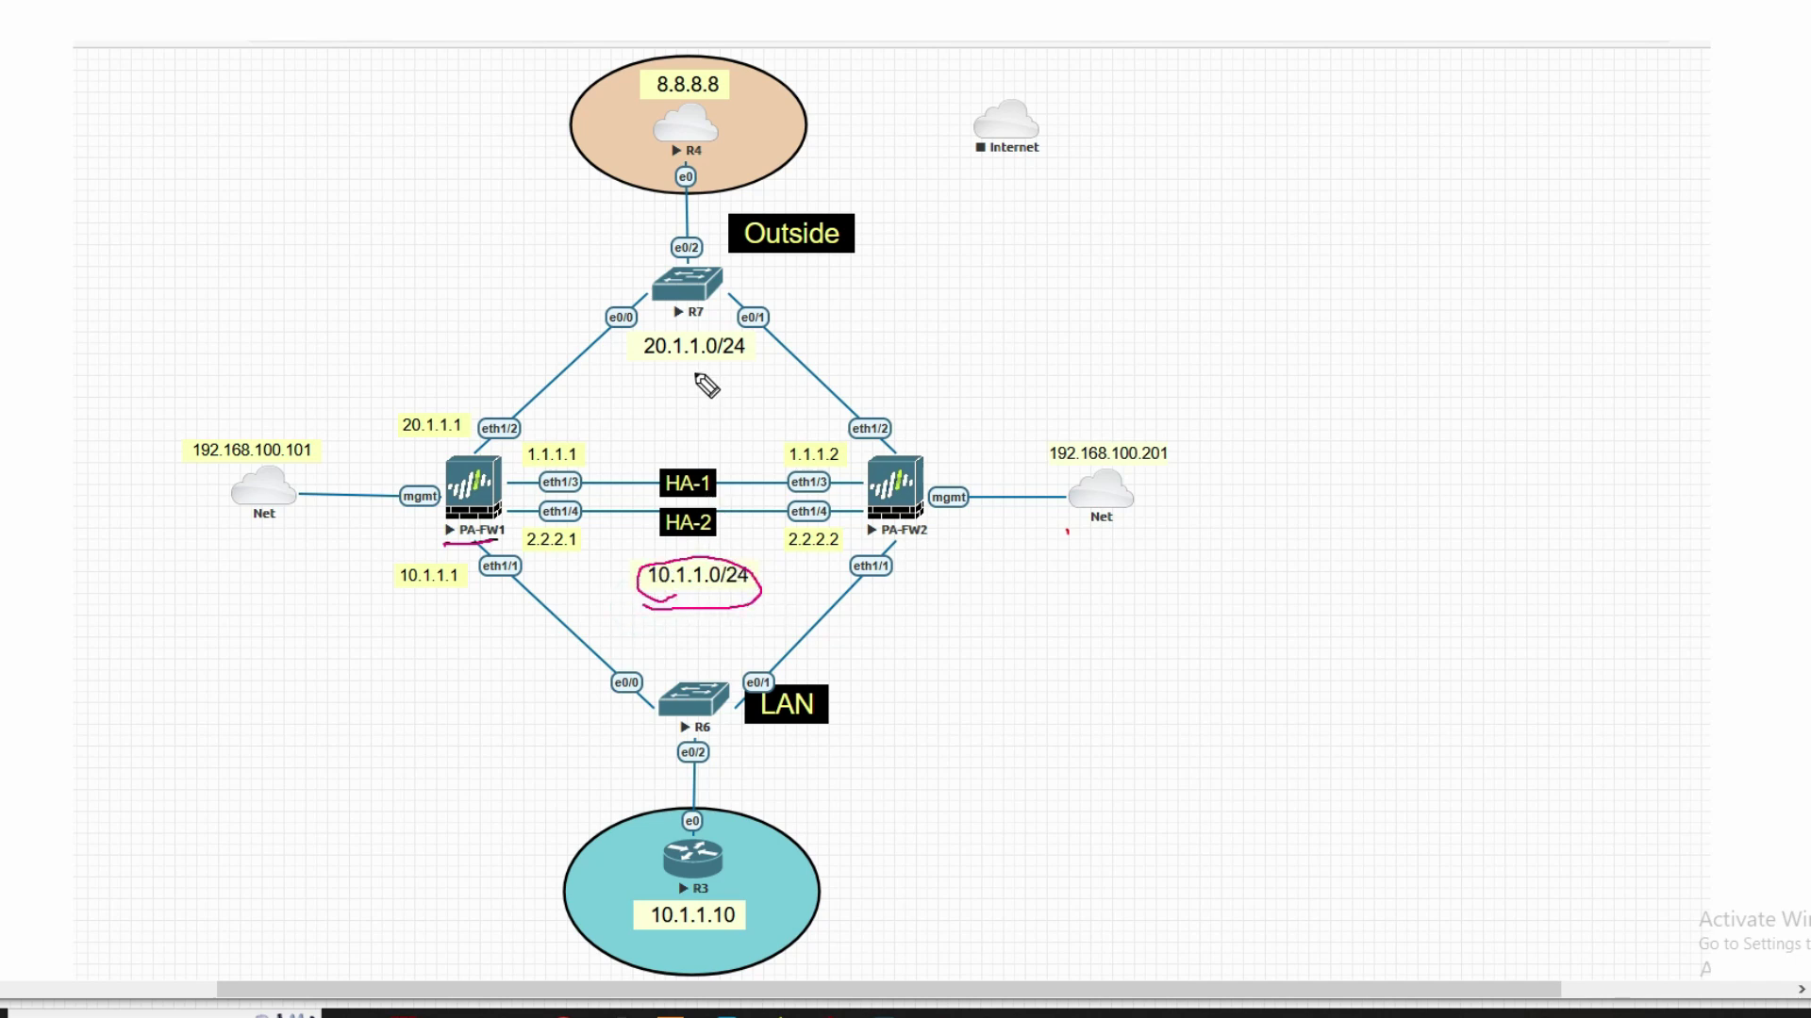
{"action": "left_click_drag", "start_coordinate": [747, 281], "coordinate": [849, 263]}
{"action": "mouse_move", "coordinate": [627, 382]}
{"action": "left_mouse_down"}
{"action": "mouse_move", "coordinate": [759, 354]}
{"action": "mouse_move", "coordinate": [660, 325]}
{"action": "mouse_move", "coordinate": [677, 369]}
{"action": "left_mouse_up"}
{"action": "key", "text": "ctrl+z"}
- Mark PA-FW1's interface addresses 20.1.1.1 and 10.1.1.1, its eth1/1 port and the area near PA-FW2's eth1/2, and clear the markings
{"action": "left_click_drag", "start_coordinate": [400, 453], "coordinate": [447, 441]}
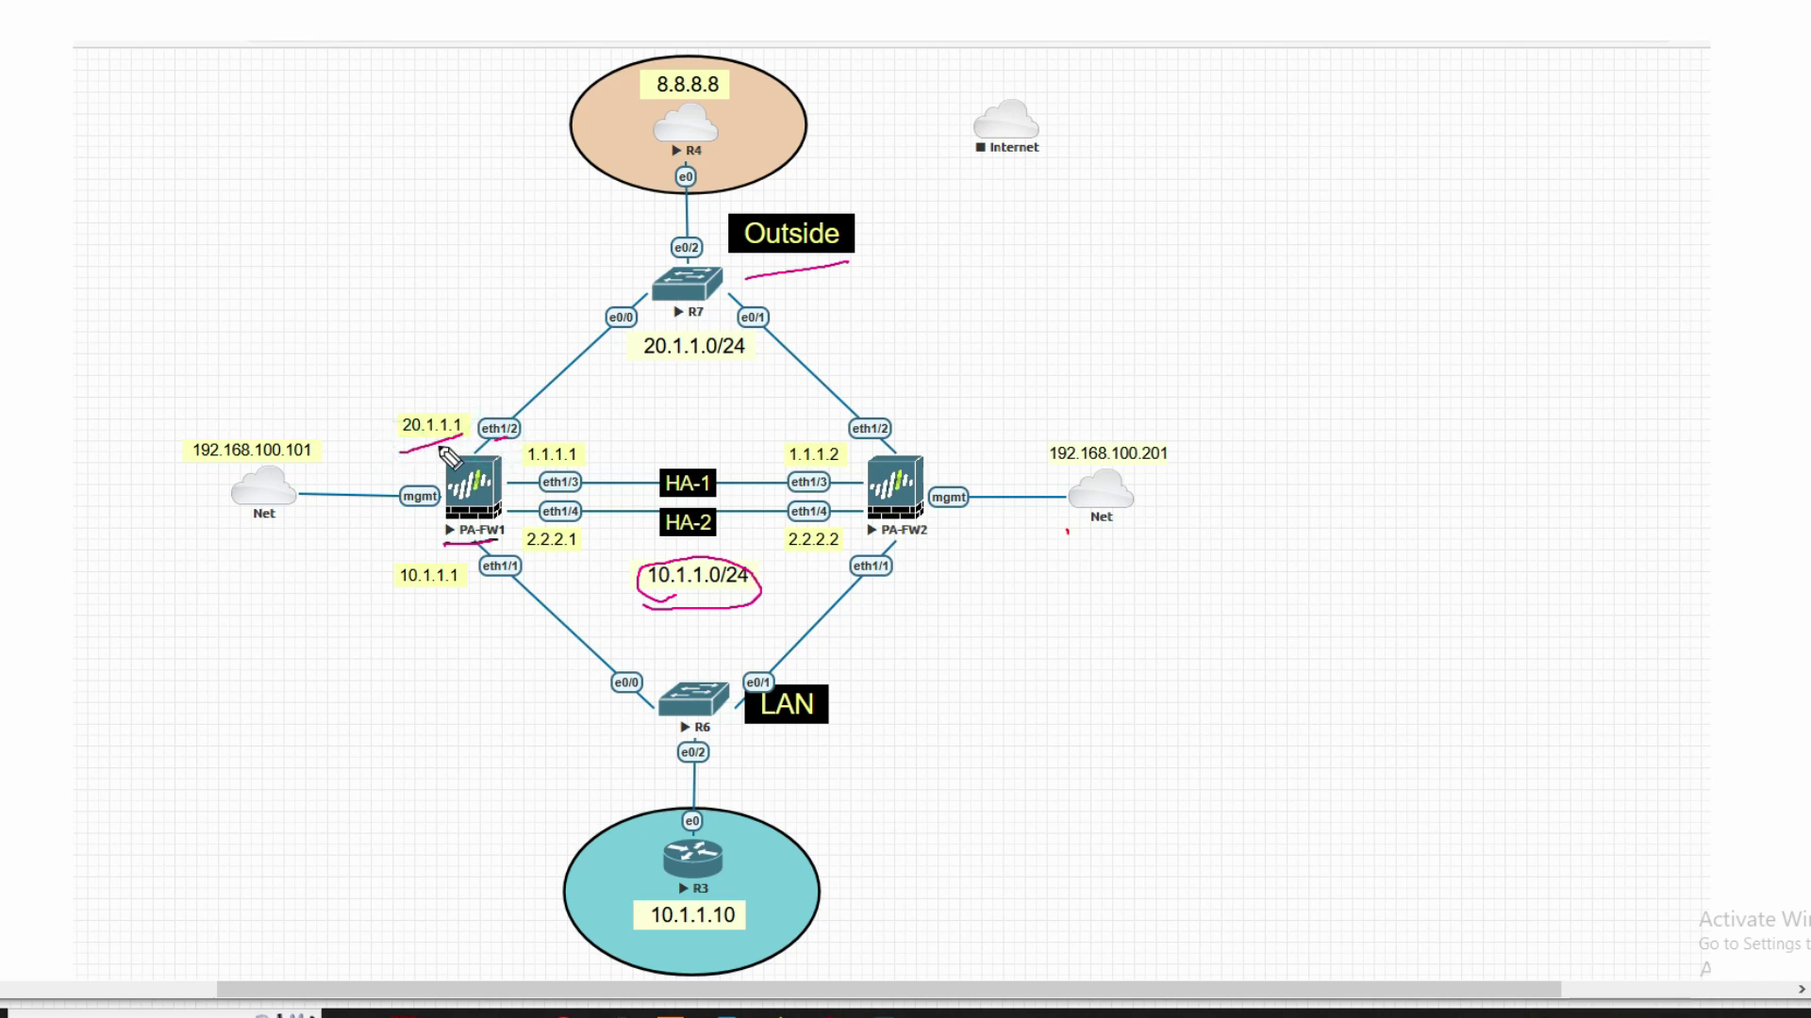
{"action": "left_click", "coordinate": [487, 584]}
{"action": "left_click_drag", "start_coordinate": [483, 577], "coordinate": [526, 569]}
{"action": "left_click_drag", "start_coordinate": [401, 597], "coordinate": [458, 591]}
{"action": "left_click", "coordinate": [428, 443]}
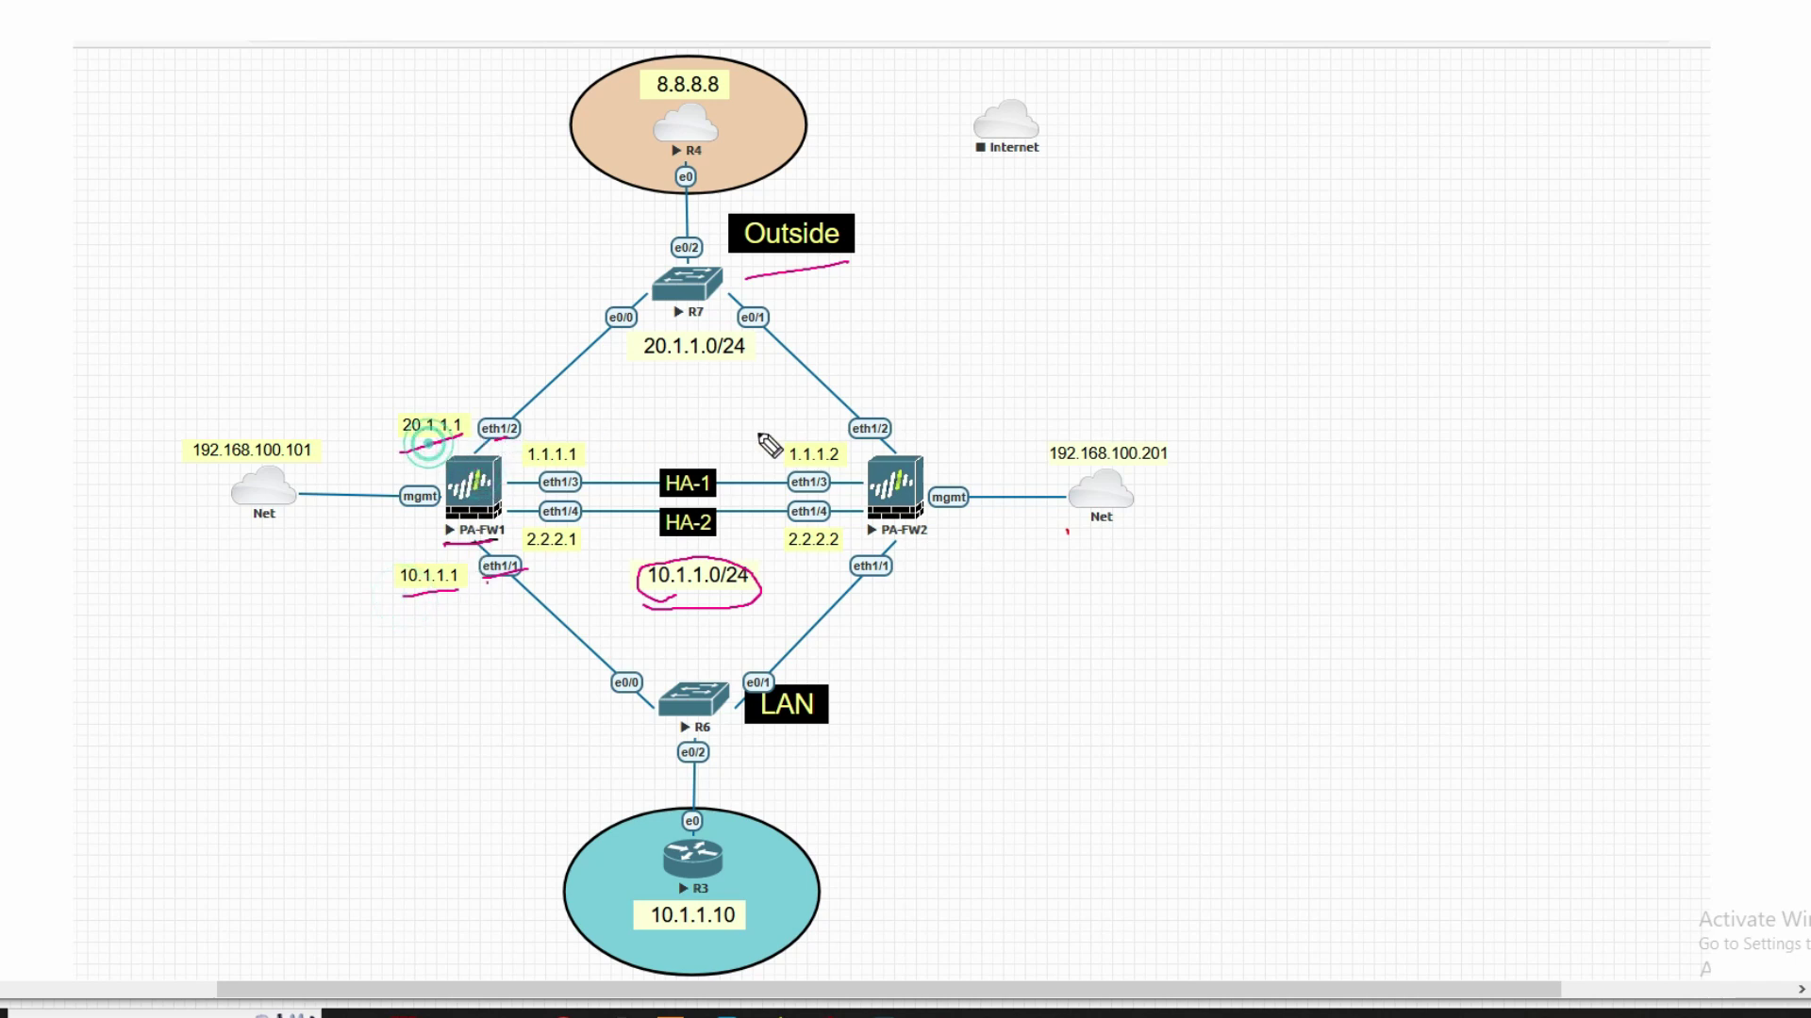
{"action": "left_click", "coordinate": [906, 413]}
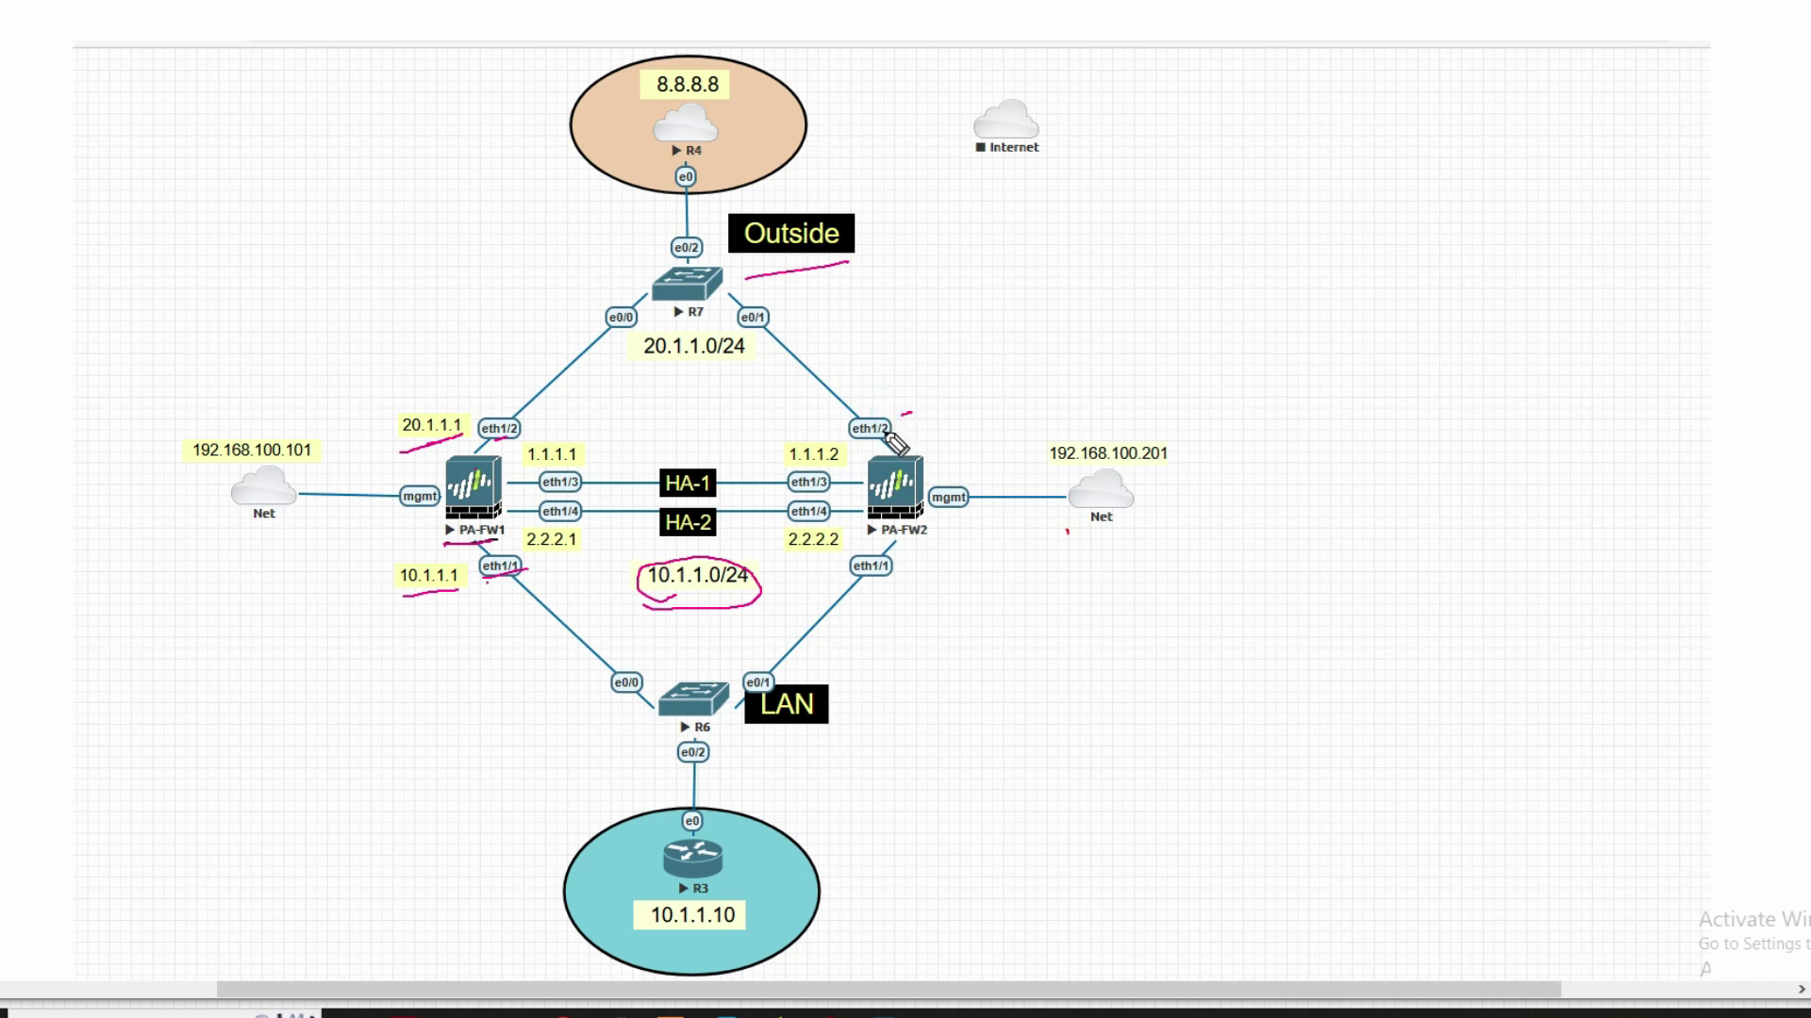
{"action": "mouse_move", "coordinate": [699, 240]}
{"action": "left_mouse_down"}
{"action": "mouse_move", "coordinate": [740, 325]}
{"action": "mouse_move", "coordinate": [834, 382]}
{"action": "left_mouse_up"}
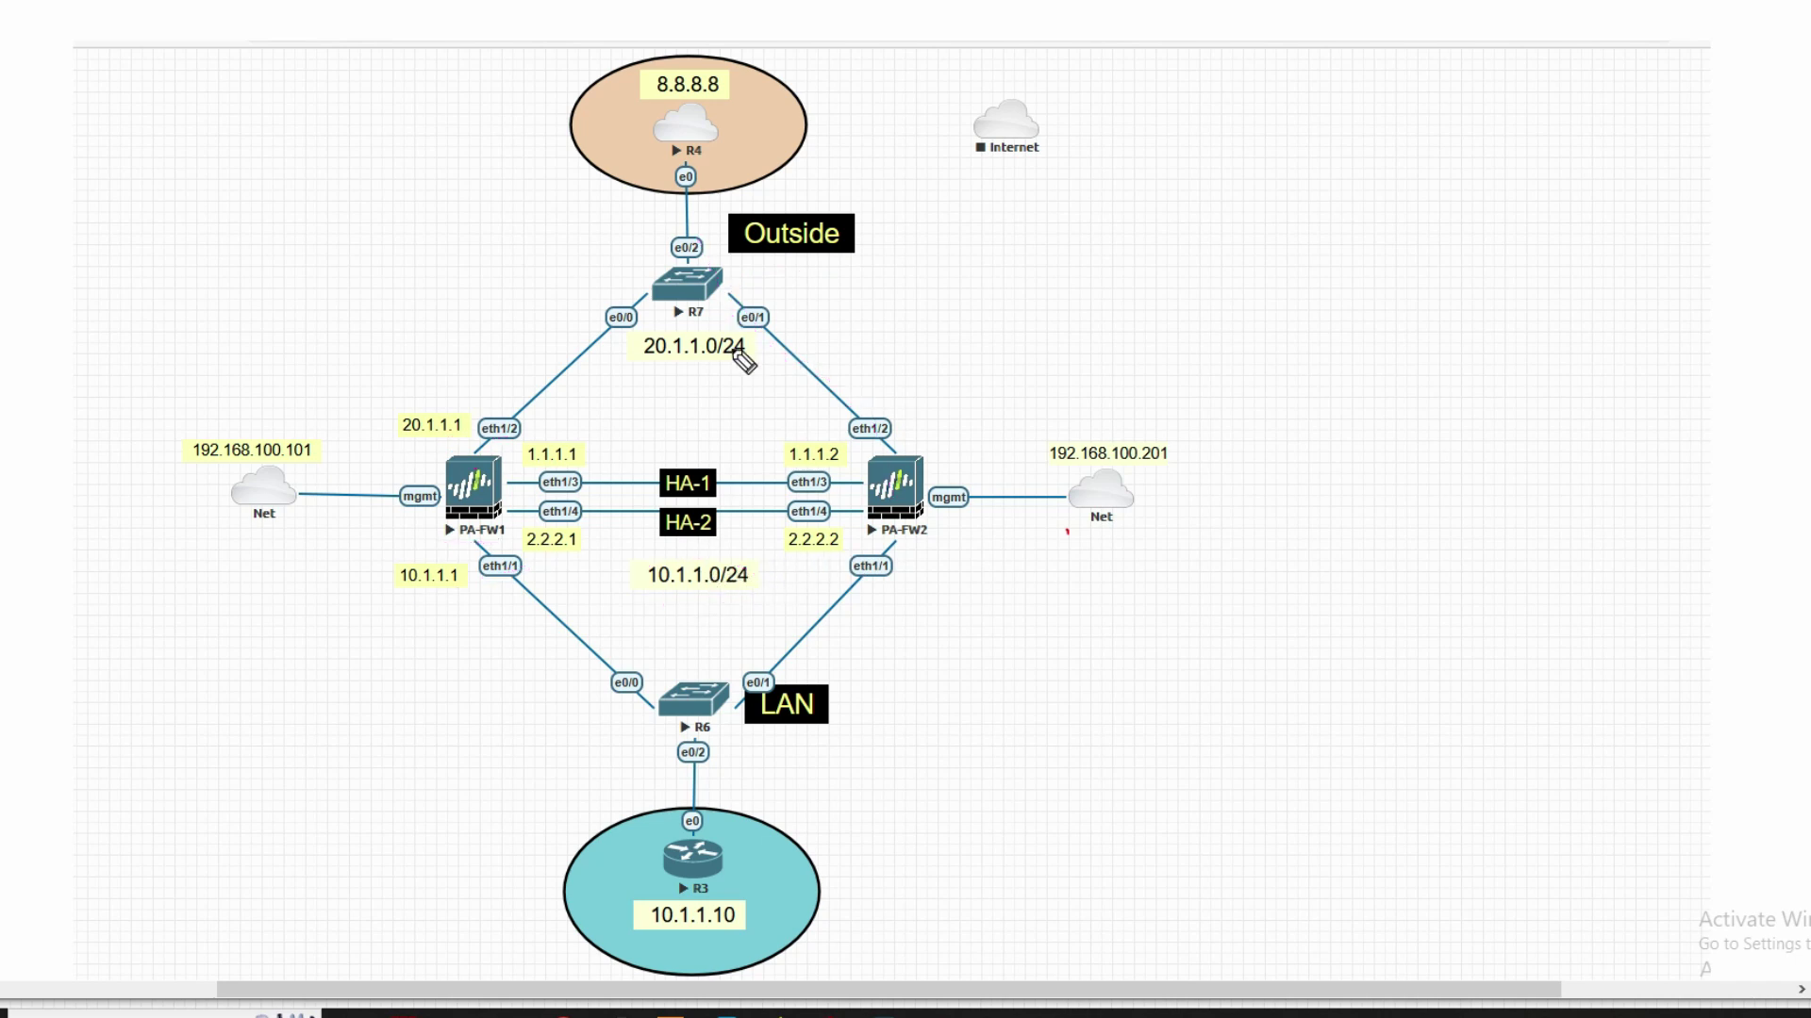
{"action": "key", "text": "e"}
- Handwrite the note "HA-1 - control link" in the empty area below the Internet cloud
{"action": "left_click_drag", "start_coordinate": [985, 185], "coordinate": [982, 213]}
{"action": "left_click_drag", "start_coordinate": [998, 183], "coordinate": [1002, 213]}
{"action": "left_click_drag", "start_coordinate": [1019, 212], "coordinate": [1067, 193]}
{"action": "mouse_move", "coordinate": [1078, 179]}
{"action": "left_mouse_down"}
{"action": "mouse_move", "coordinate": [1080, 203]}
{"action": "mouse_move", "coordinate": [1138, 190]}
{"action": "left_mouse_up"}
{"action": "mouse_move", "coordinate": [1165, 178]}
{"action": "left_mouse_down"}
{"action": "mouse_move", "coordinate": [1166, 202]}
{"action": "mouse_move", "coordinate": [1279, 175]}
{"action": "left_mouse_up"}
{"action": "left_click_drag", "start_coordinate": [1288, 179], "coordinate": [1366, 202]}
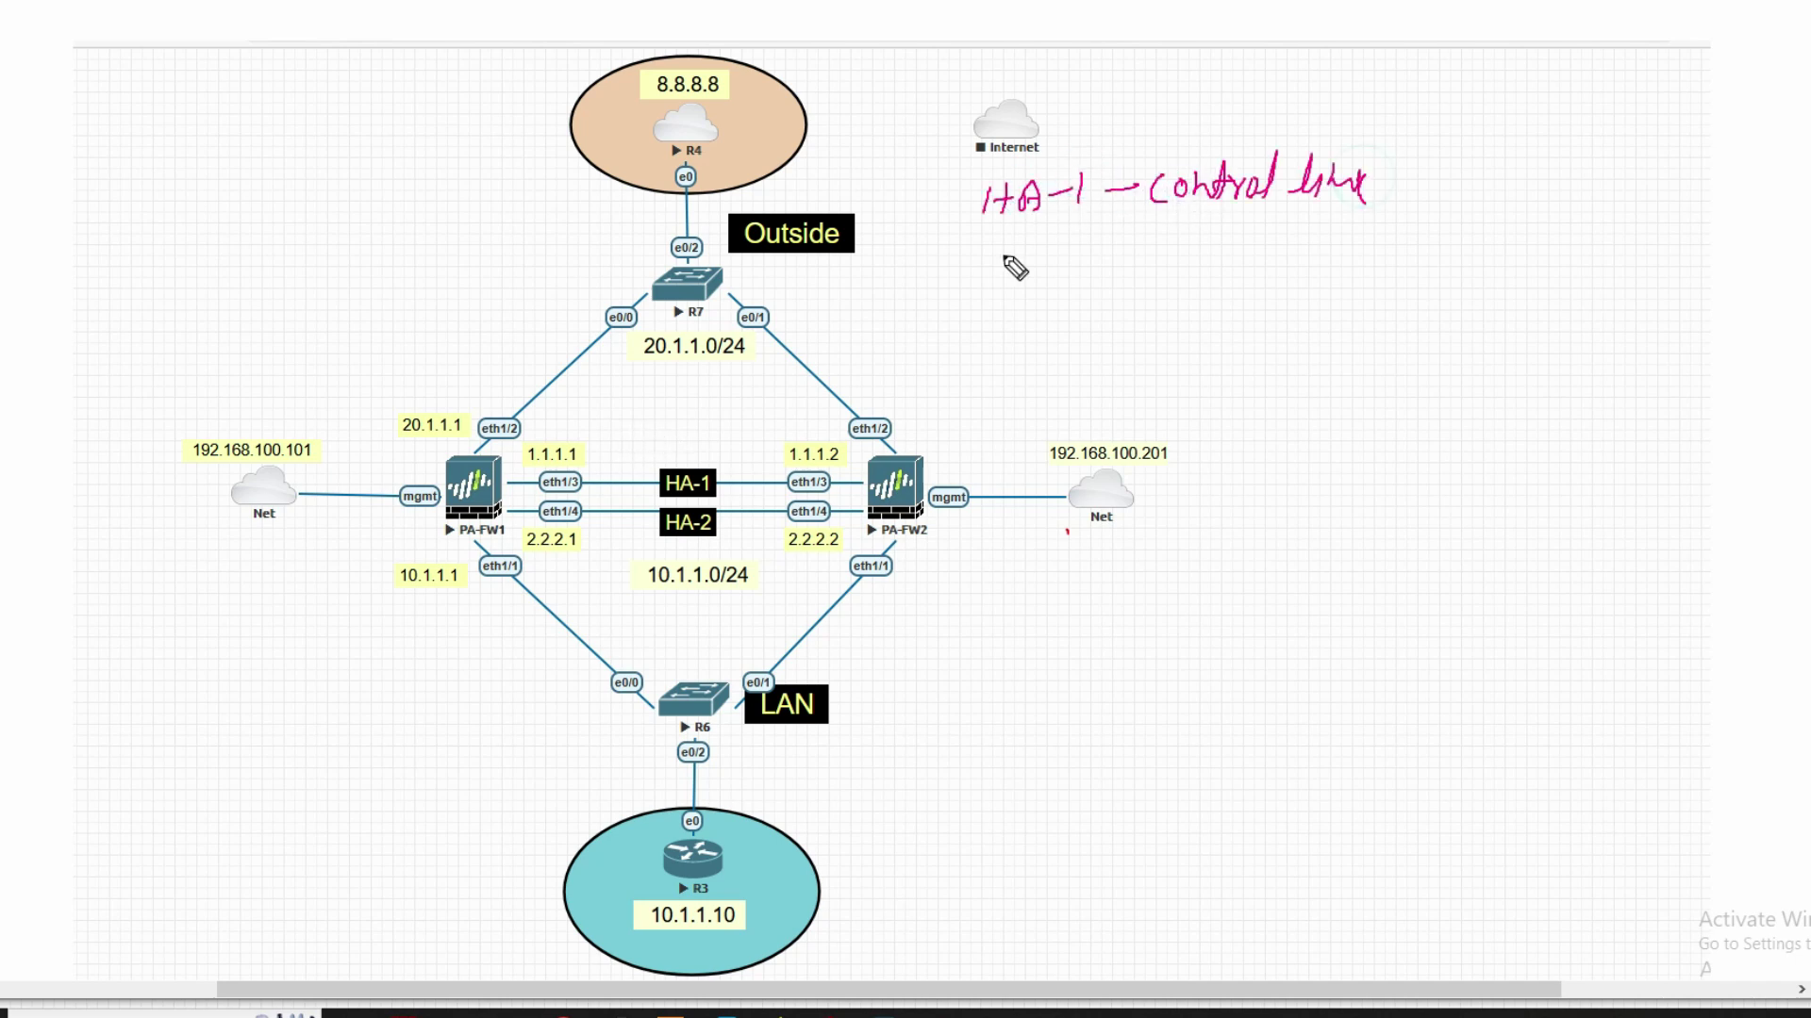
- Handwrite "HA-2 - Data link" beneath the HA-1 note, underline "control" and "Data", and leave drawing mode
{"action": "left_click_drag", "start_coordinate": [996, 238], "coordinate": [992, 273]}
{"action": "left_click_drag", "start_coordinate": [1000, 254], "coordinate": [1037, 270]}
{"action": "left_click_drag", "start_coordinate": [1019, 260], "coordinate": [1102, 258]}
{"action": "mouse_move", "coordinate": [1148, 237]}
{"action": "left_mouse_down"}
{"action": "mouse_move", "coordinate": [1150, 262]}
{"action": "mouse_move", "coordinate": [1194, 266]}
{"action": "left_mouse_up"}
{"action": "left_click_drag", "start_coordinate": [1217, 219], "coordinate": [1211, 266]}
{"action": "left_click_drag", "start_coordinate": [1199, 247], "coordinate": [1245, 257]}
{"action": "mouse_move", "coordinate": [1273, 264]}
{"action": "left_mouse_down"}
{"action": "mouse_move", "coordinate": [1360, 253]}
{"action": "mouse_move", "coordinate": [1373, 272]}
{"action": "left_mouse_up"}
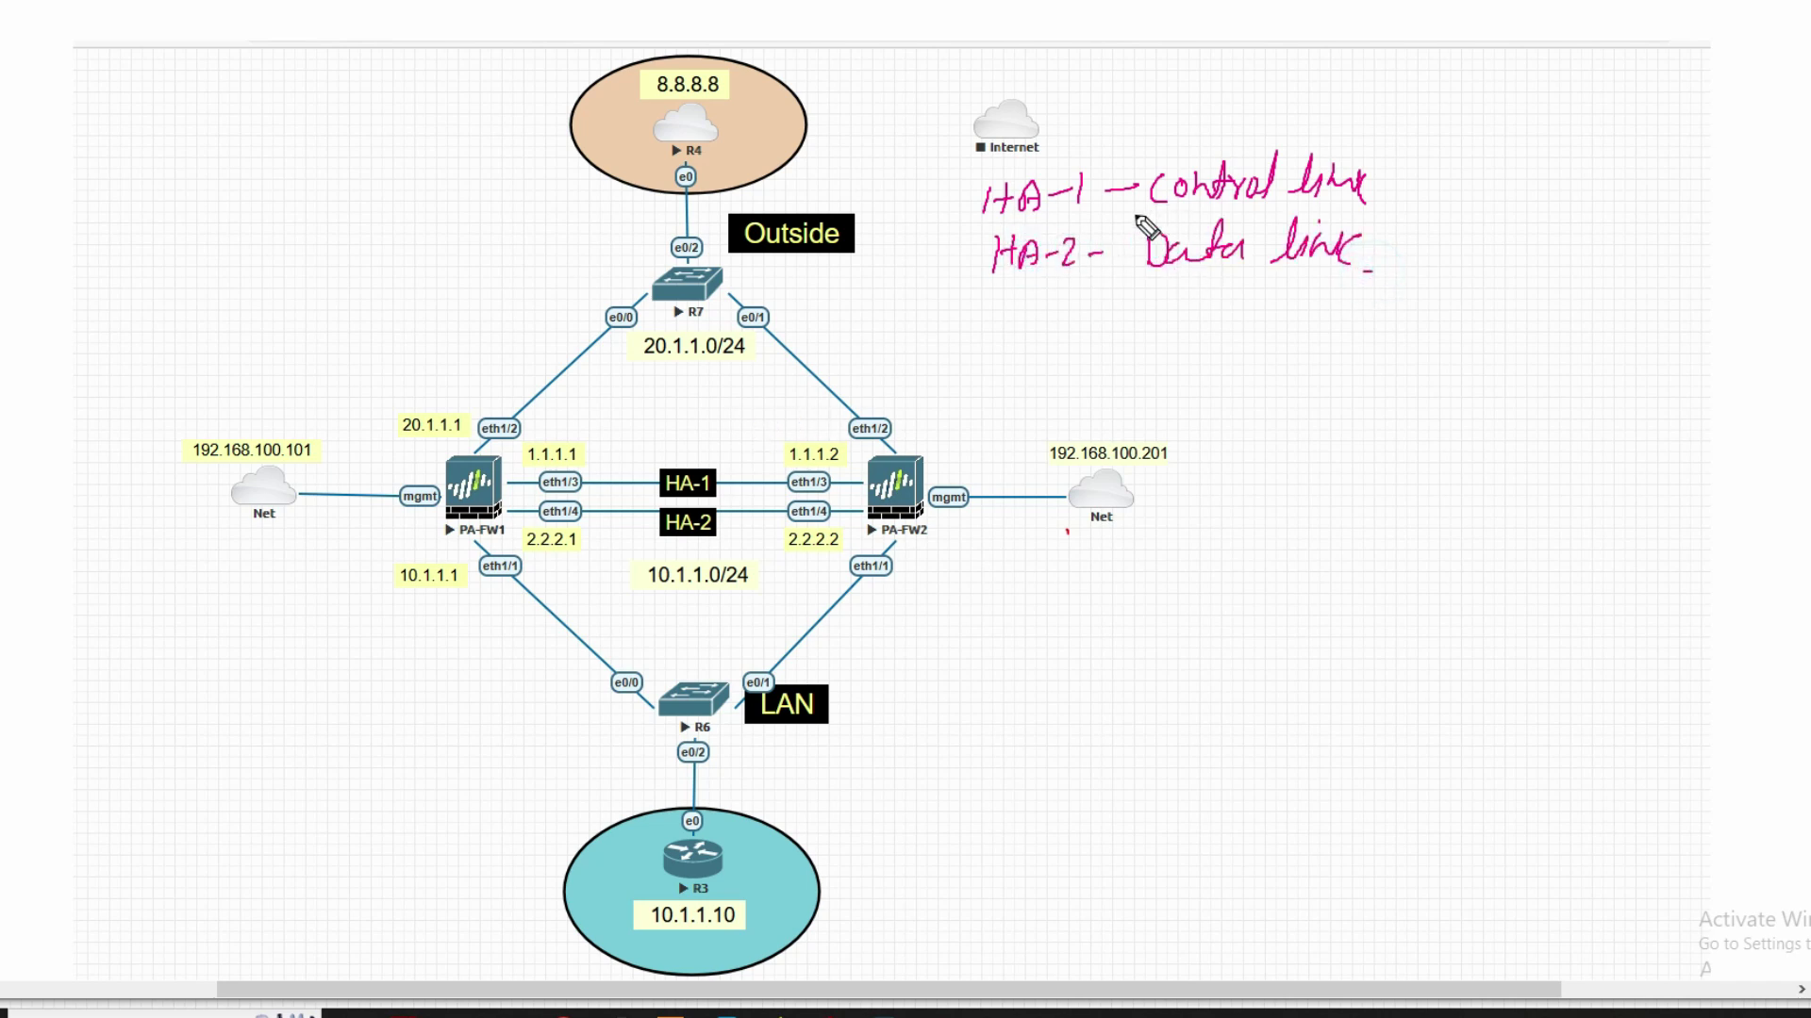
{"action": "left_click_drag", "start_coordinate": [1149, 218], "coordinate": [1284, 215]}
{"action": "left_click_drag", "start_coordinate": [1132, 291], "coordinate": [1224, 281]}
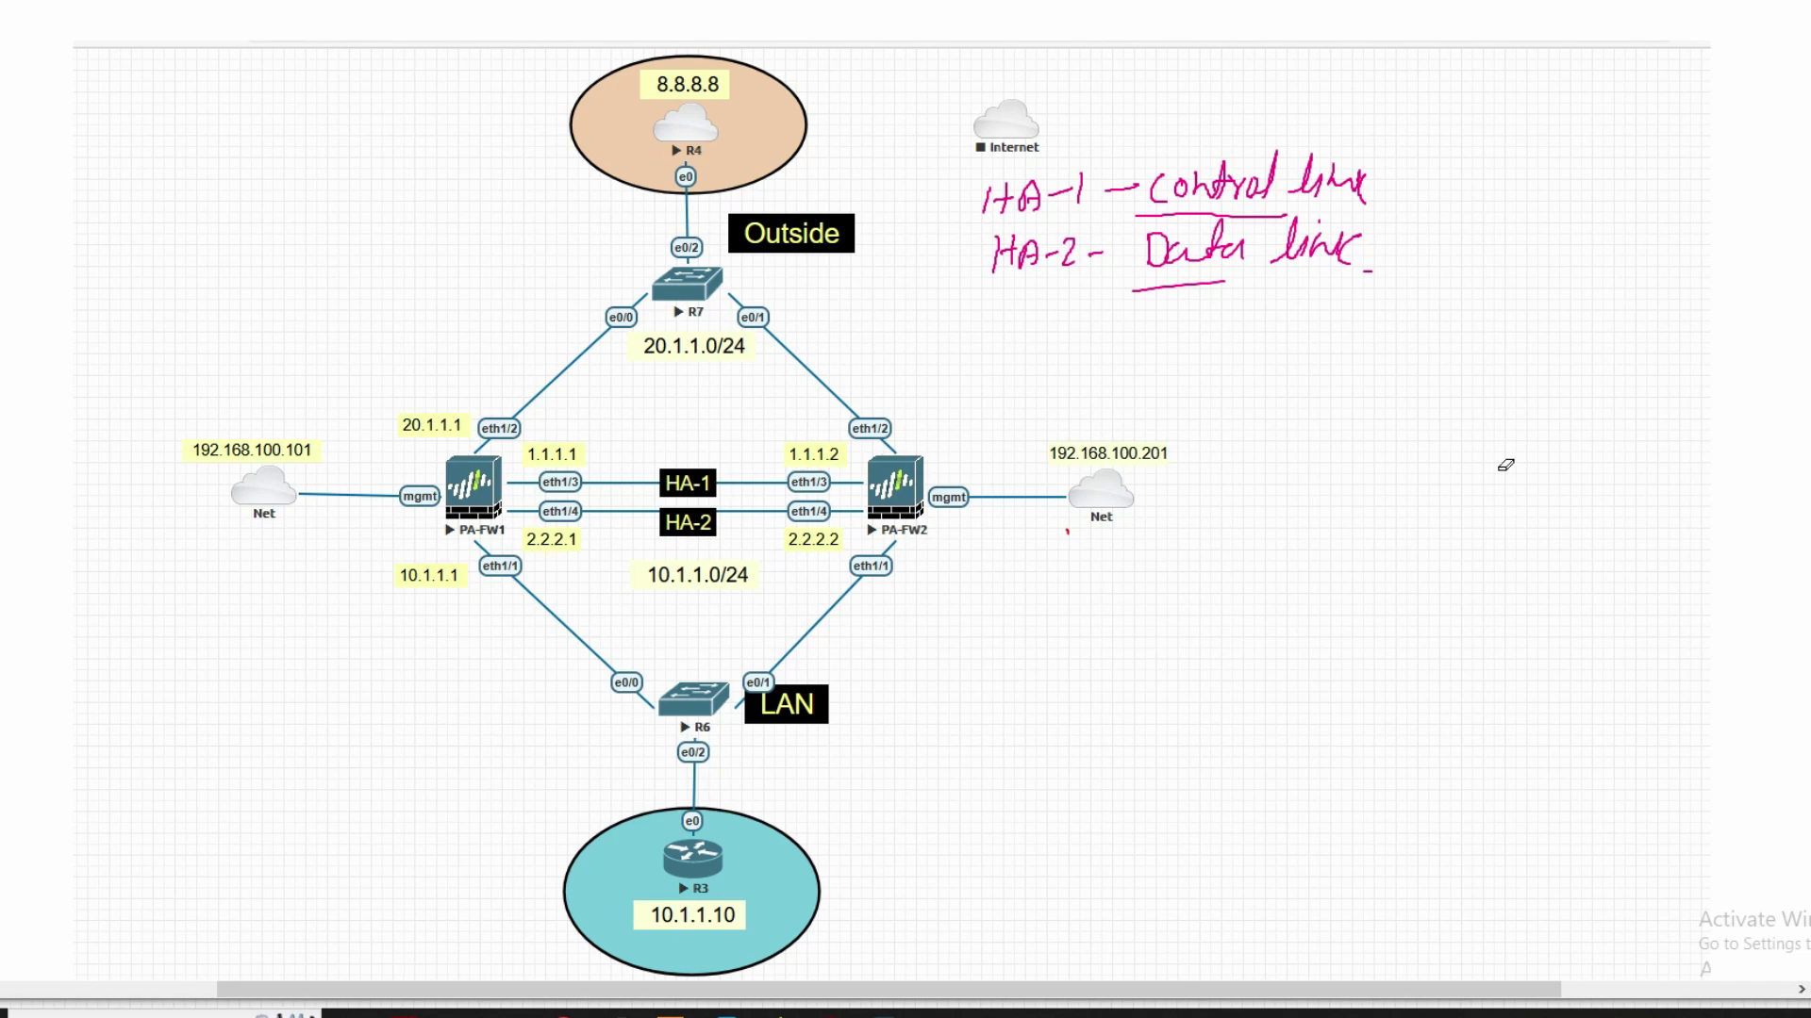
{"action": "key", "text": "Escape"}
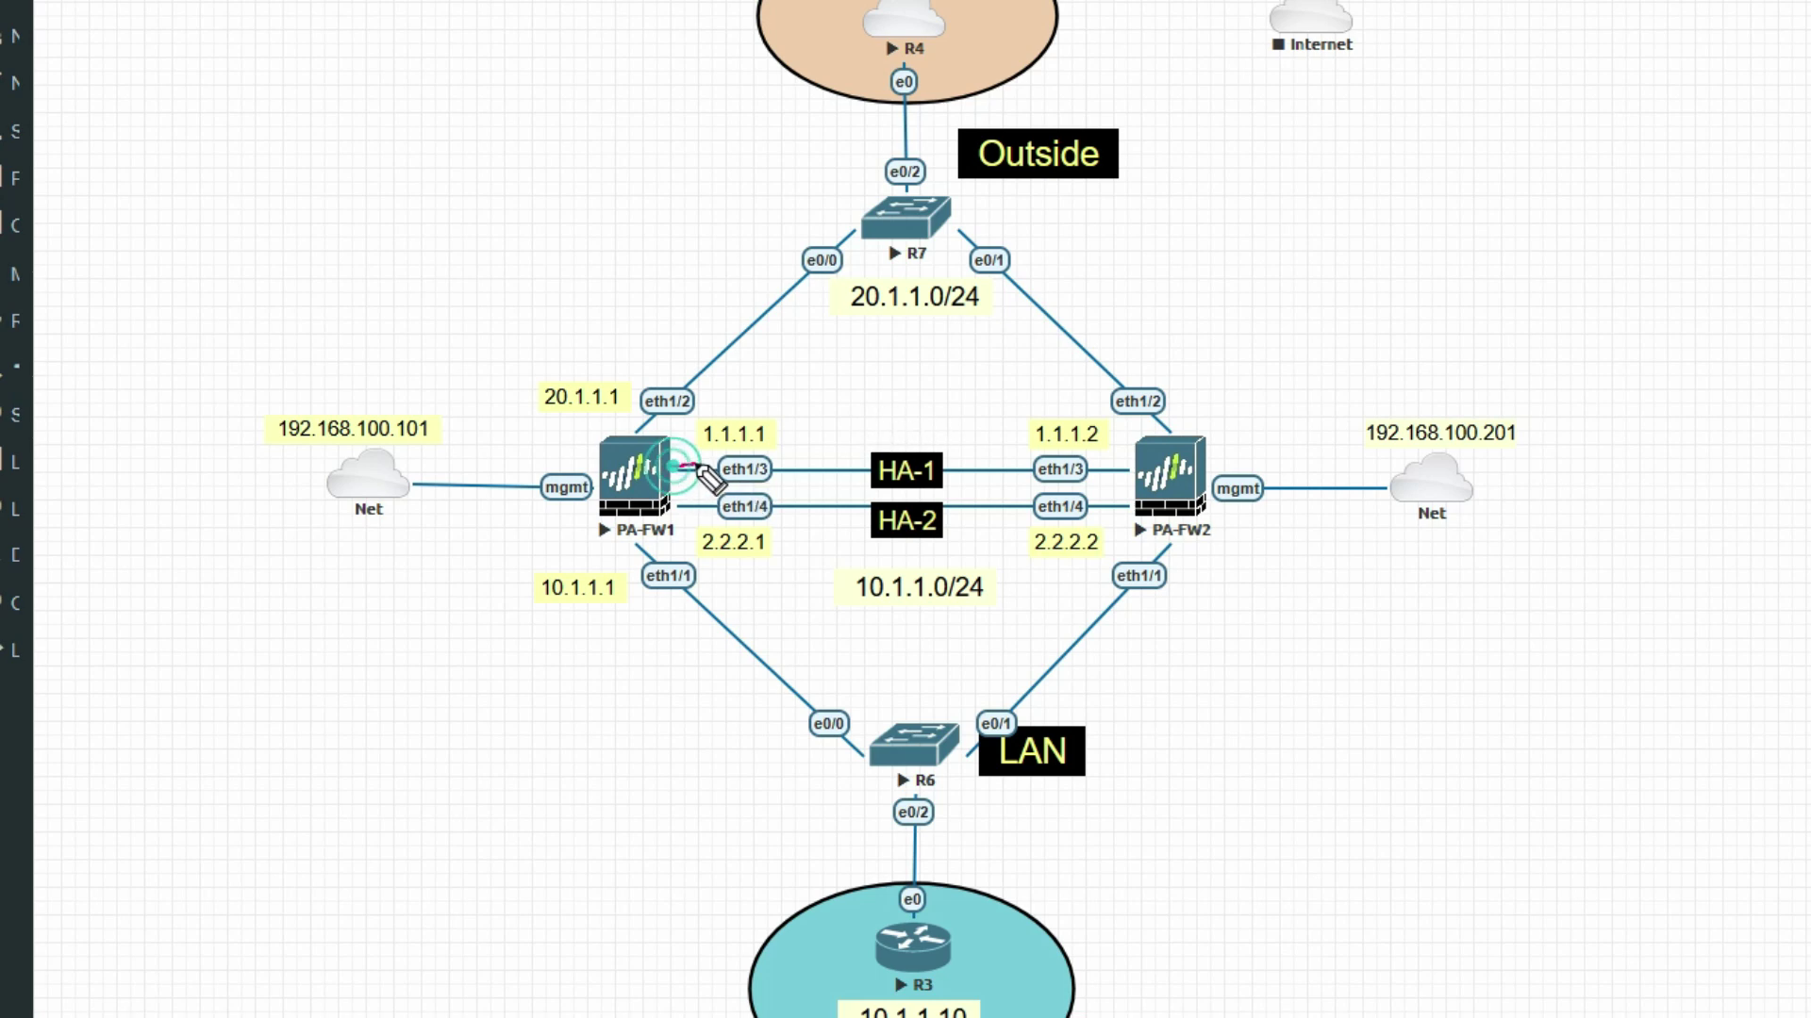
- Mark the HA-1 link between the firewalls' eth1/3 ports and the HA-2 link at PA-FW1's eth1/4 port
{"action": "left_click_drag", "start_coordinate": [672, 465], "coordinate": [991, 464]}
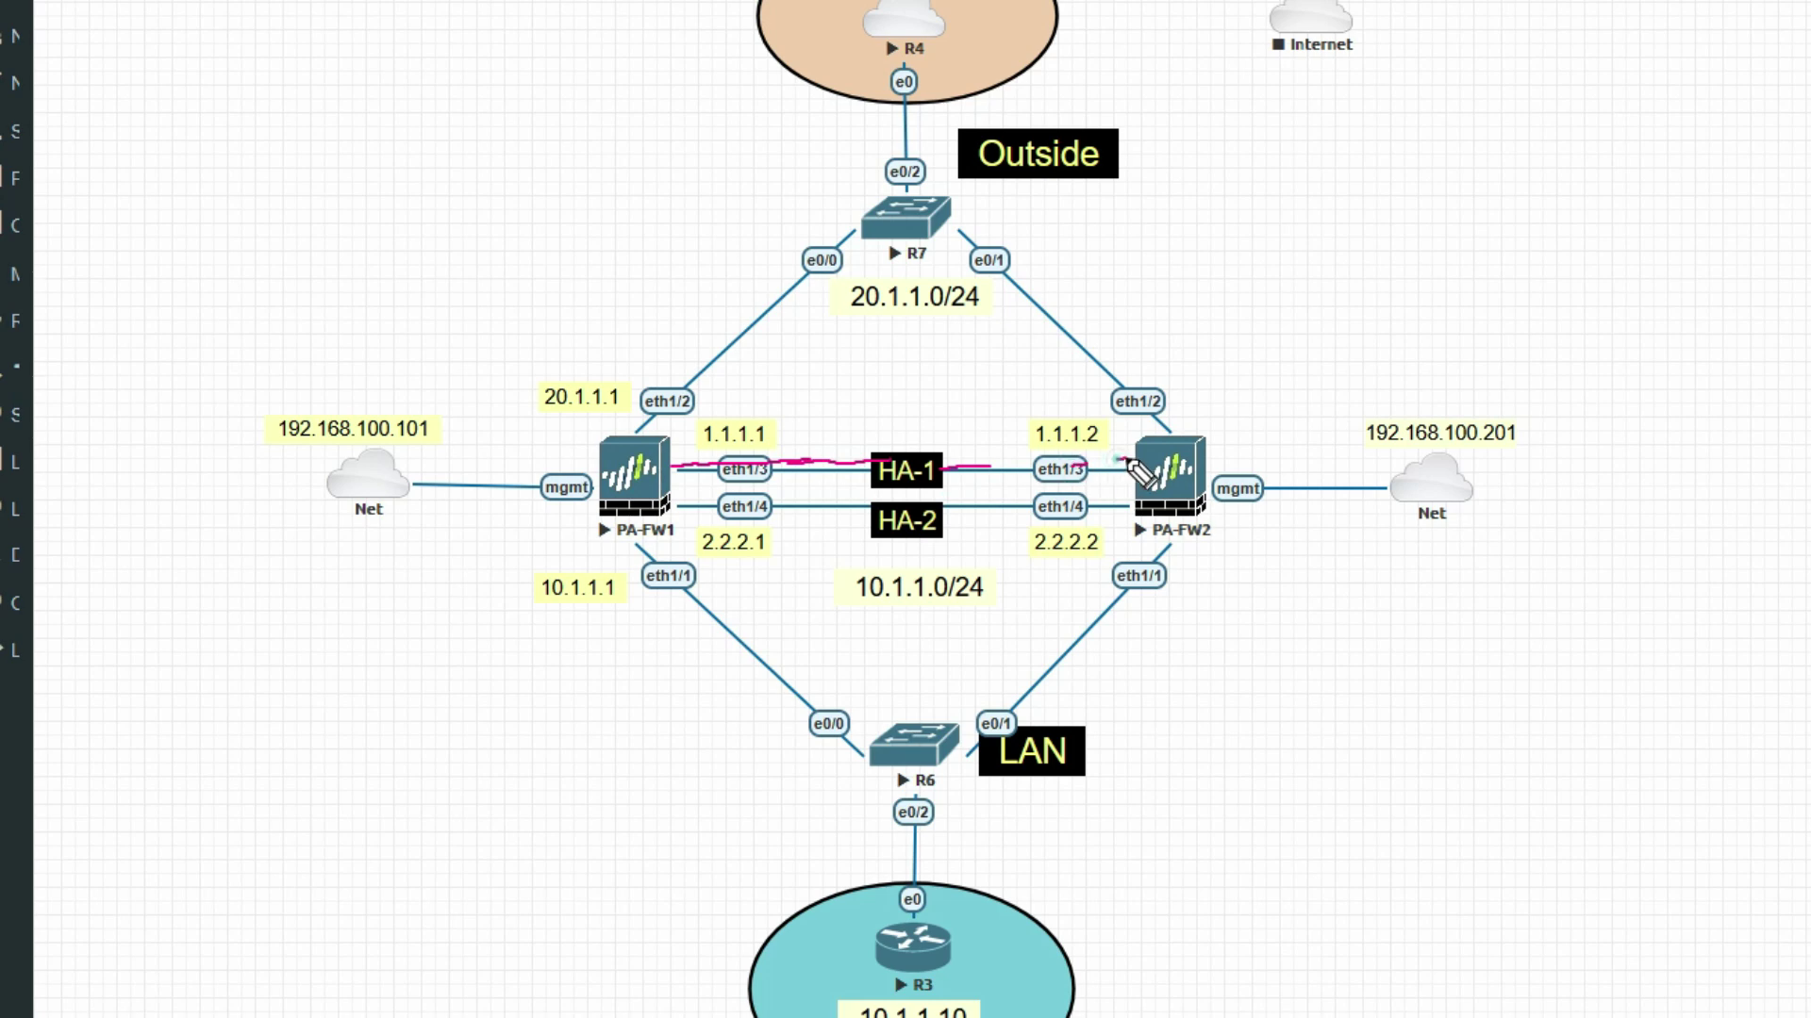
{"action": "left_click_drag", "start_coordinate": [1117, 460], "coordinate": [1127, 459]}
{"action": "left_click_drag", "start_coordinate": [882, 542], "coordinate": [861, 545]}
{"action": "left_click_drag", "start_coordinate": [667, 514], "coordinate": [717, 510]}
{"action": "left_click", "coordinate": [769, 518]}
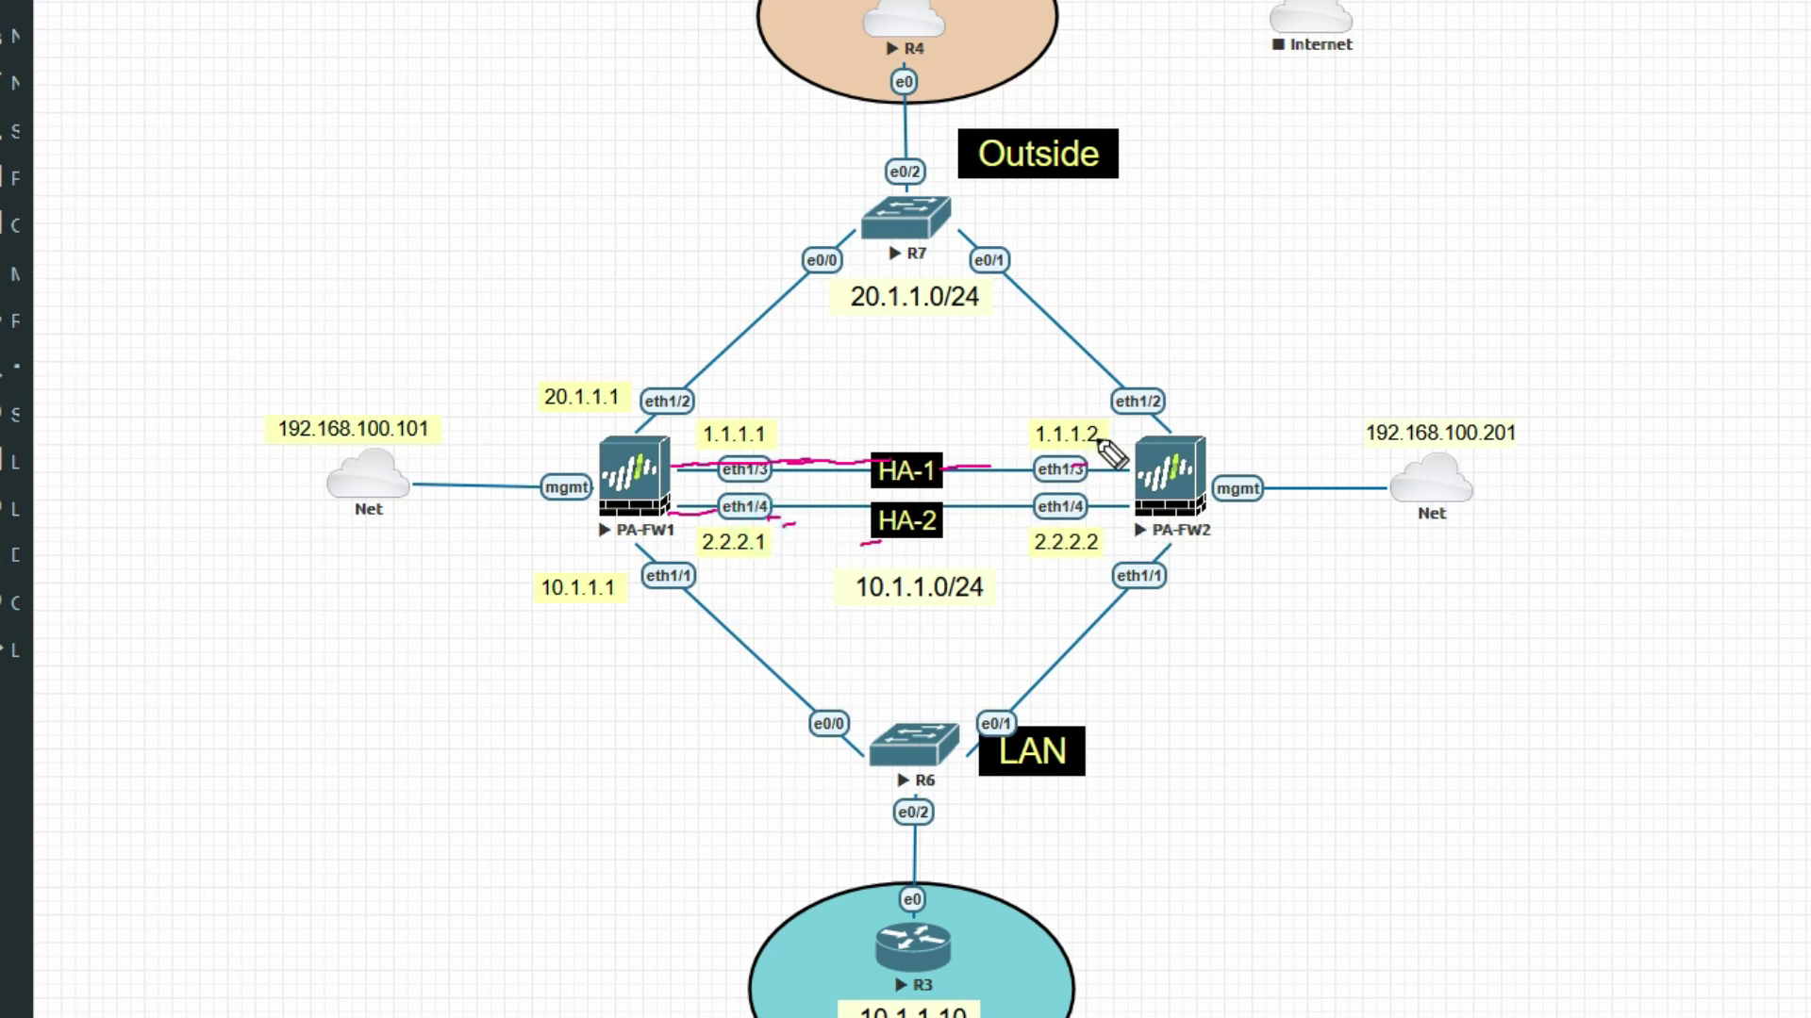
- Circle PA-FW1 and PA-FW2, trace the path from R7 through PA-FW2, and clear the markings
{"action": "left_click_drag", "start_coordinate": [672, 415], "coordinate": [709, 505]}
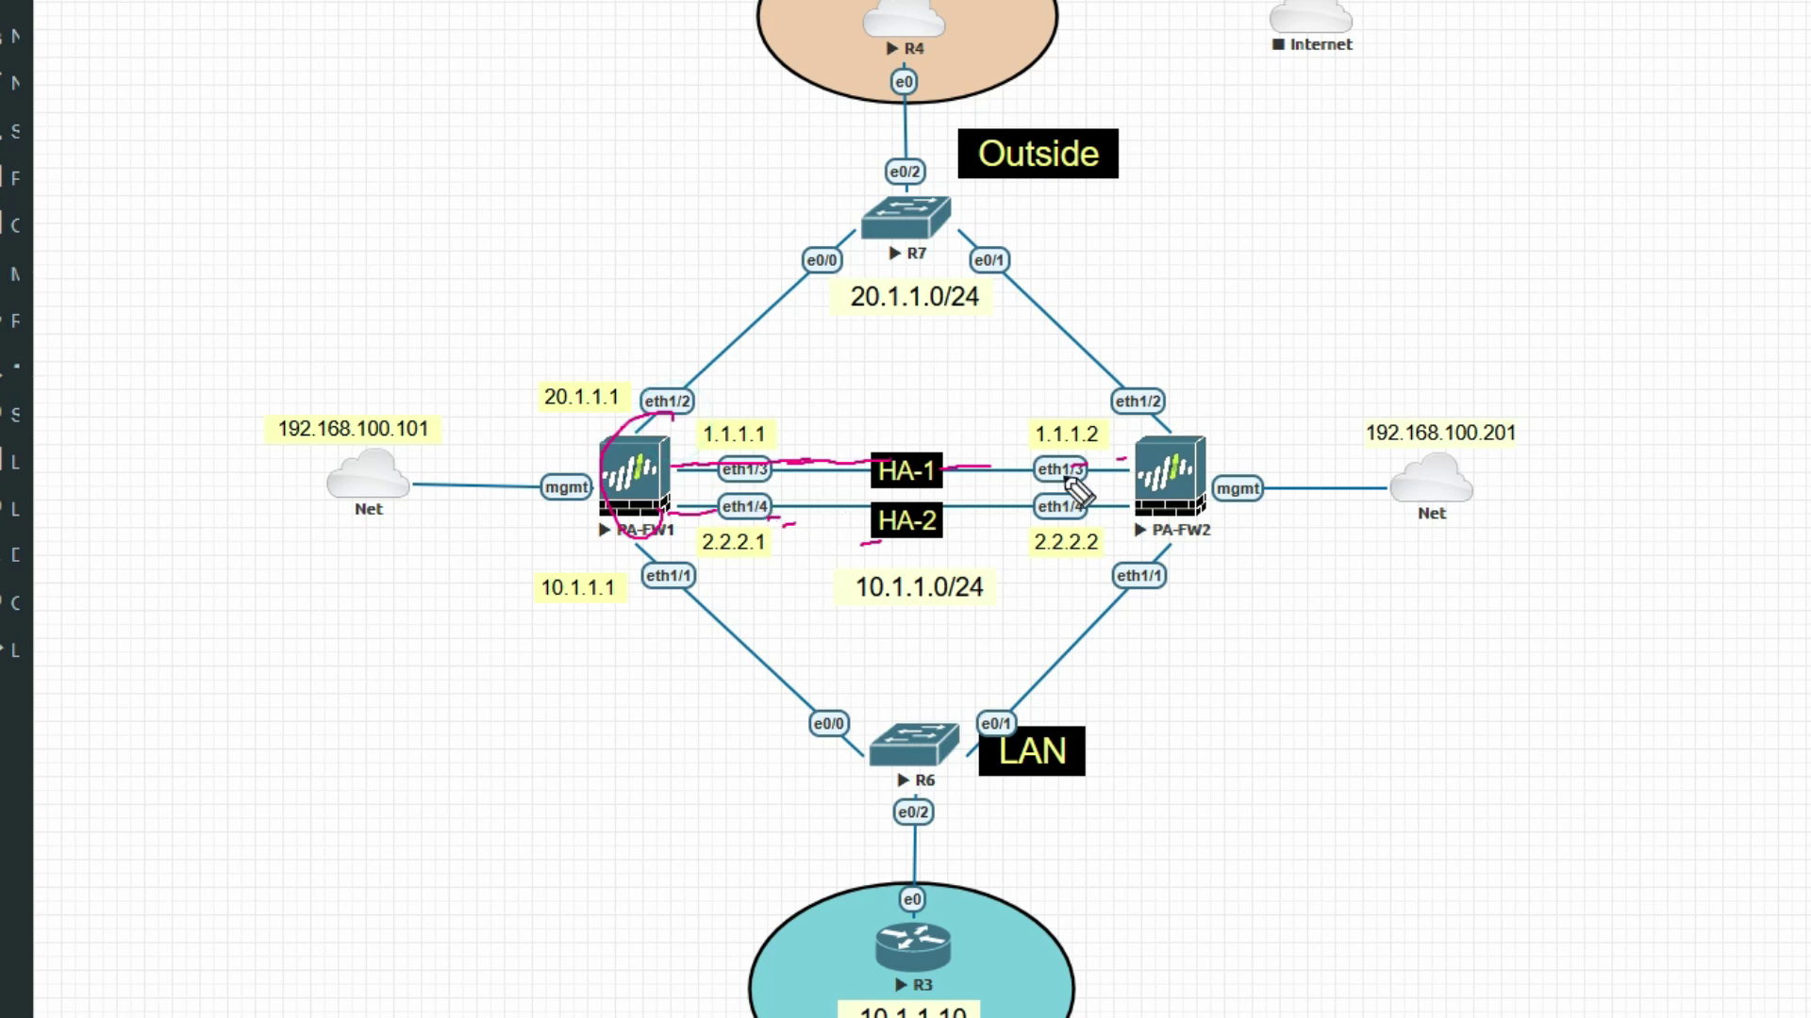
{"action": "mouse_move", "coordinate": [1191, 416]}
{"action": "left_mouse_down"}
{"action": "mouse_move", "coordinate": [1120, 476]}
{"action": "mouse_move", "coordinate": [1158, 561]}
{"action": "mouse_move", "coordinate": [1221, 451]}
{"action": "mouse_move", "coordinate": [1205, 434]}
{"action": "left_mouse_up"}
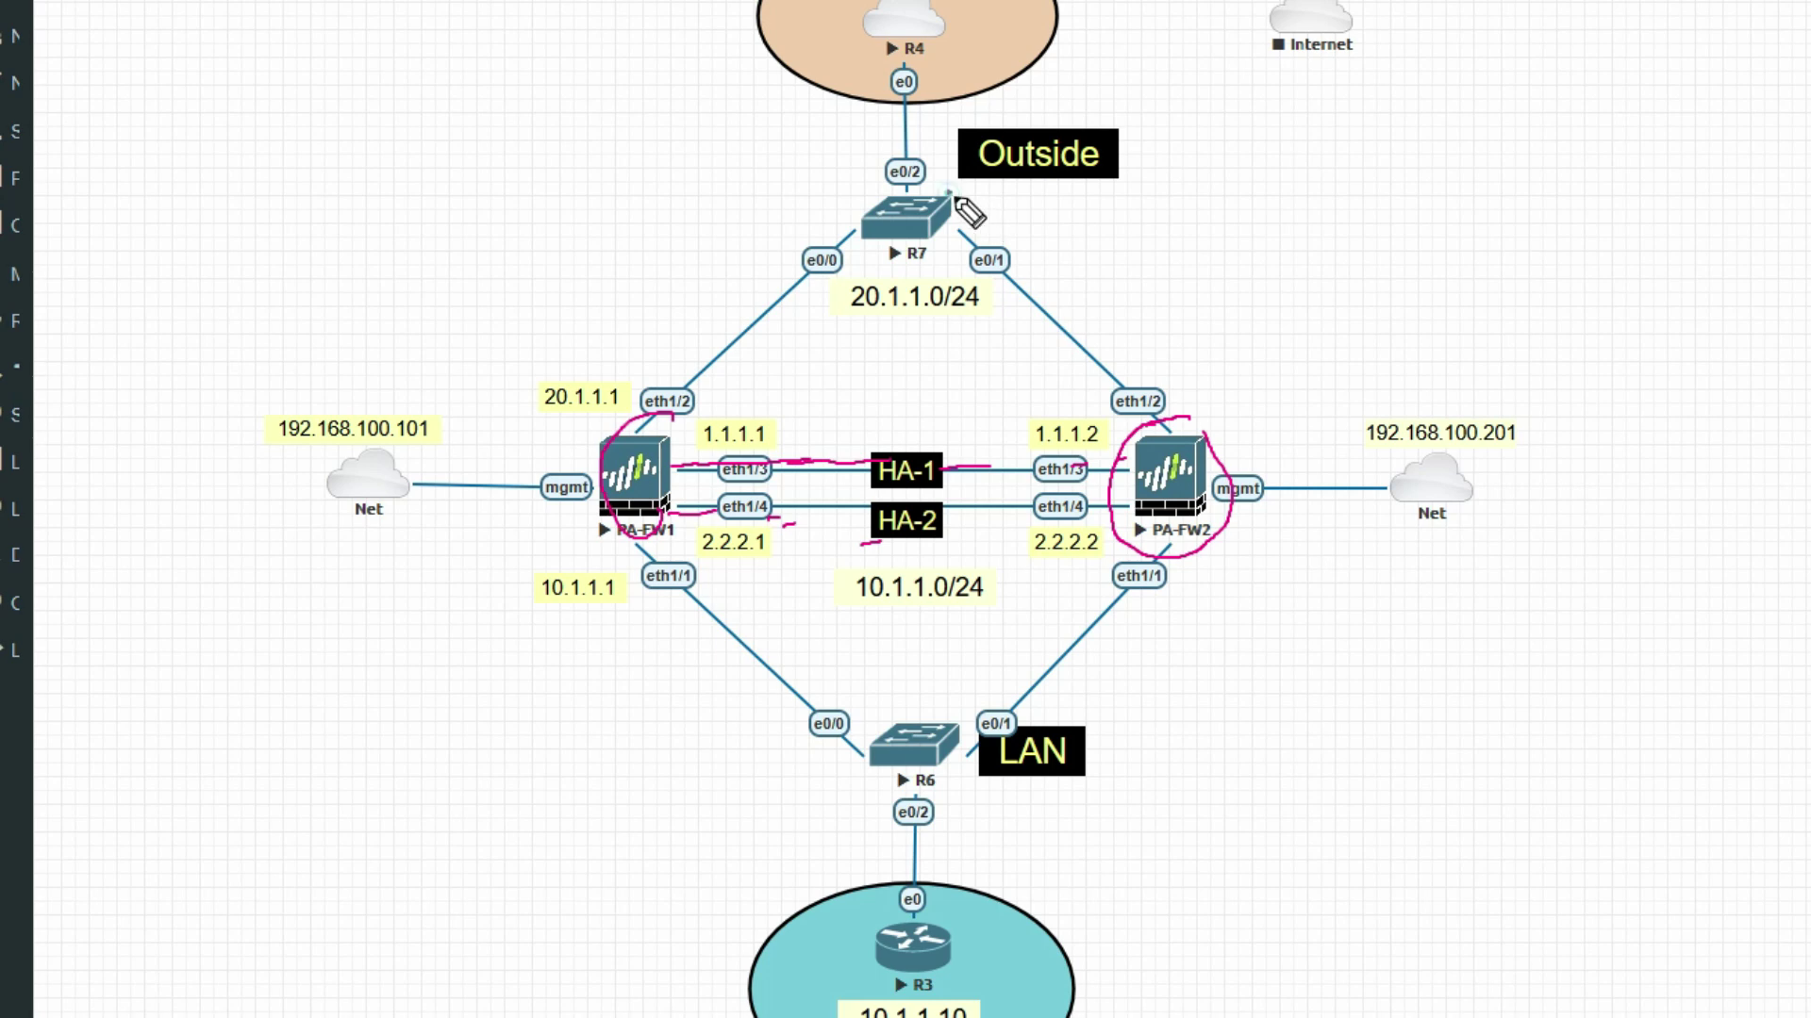
{"action": "mouse_move", "coordinate": [947, 192]}
{"action": "left_mouse_down"}
{"action": "mouse_move", "coordinate": [1051, 344]}
{"action": "mouse_move", "coordinate": [1169, 443]}
{"action": "mouse_move", "coordinate": [1147, 556]}
{"action": "left_mouse_up"}
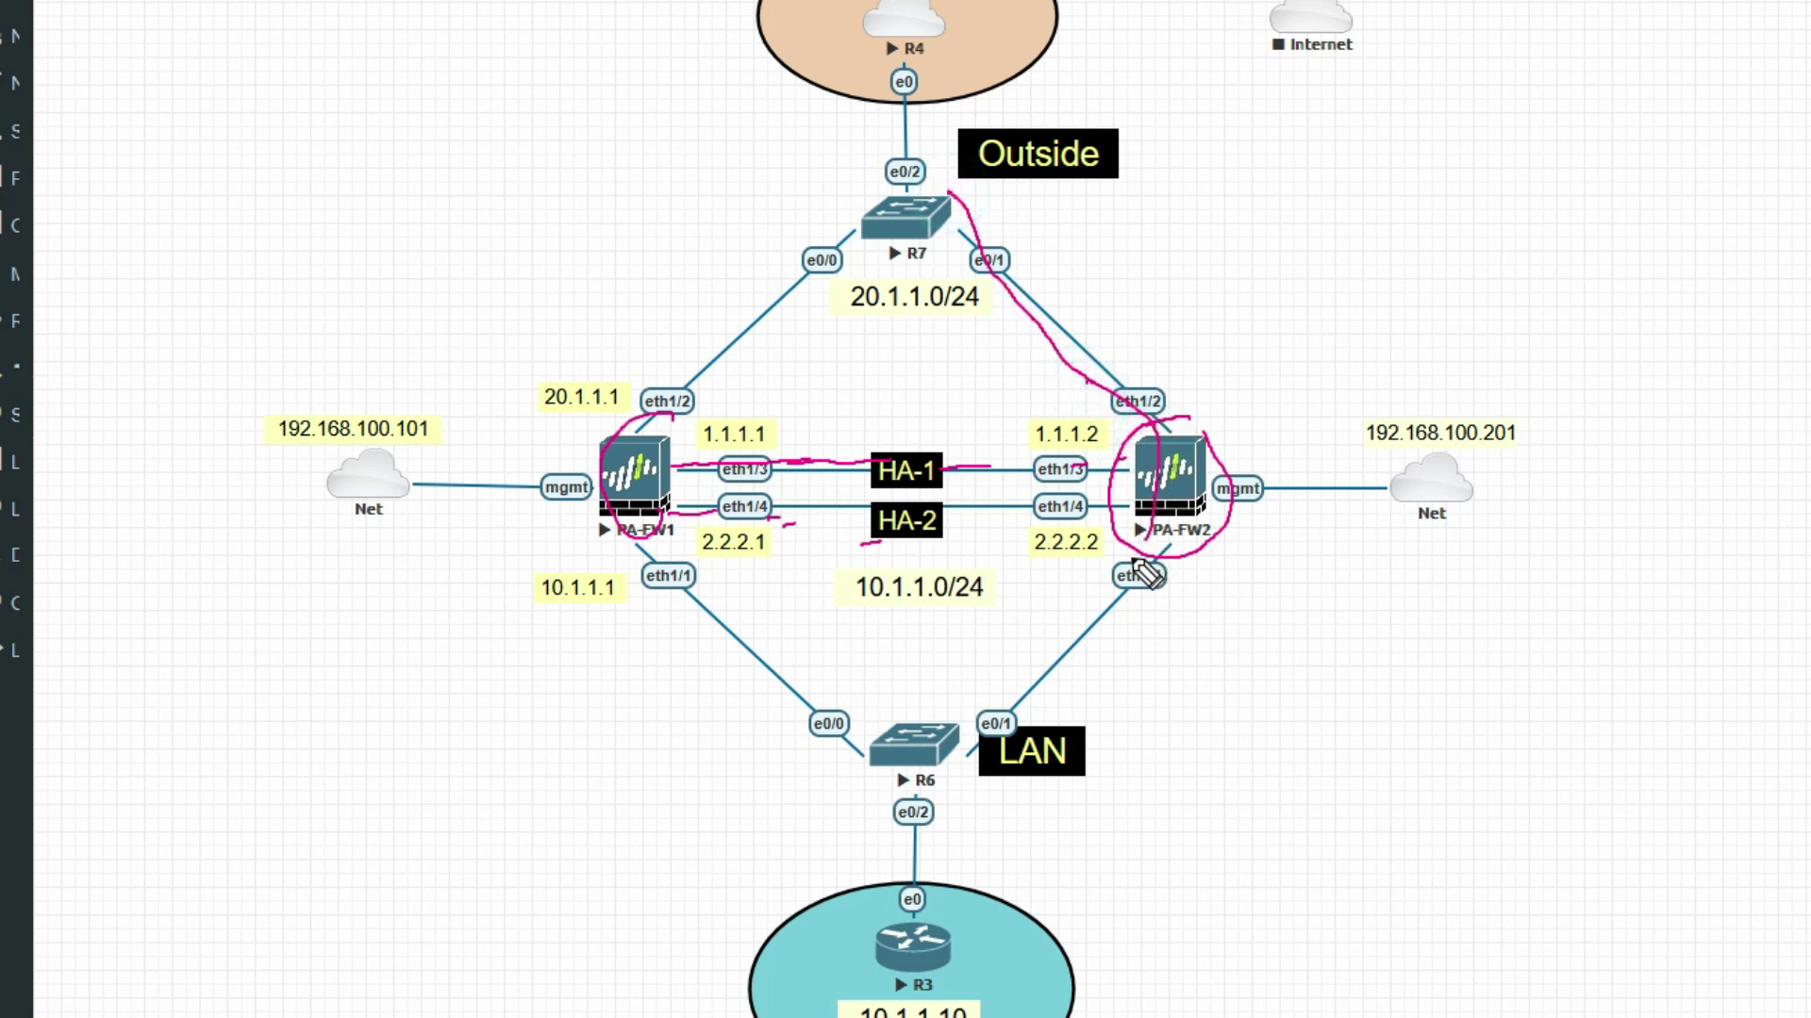
{"action": "key", "text": "e"}
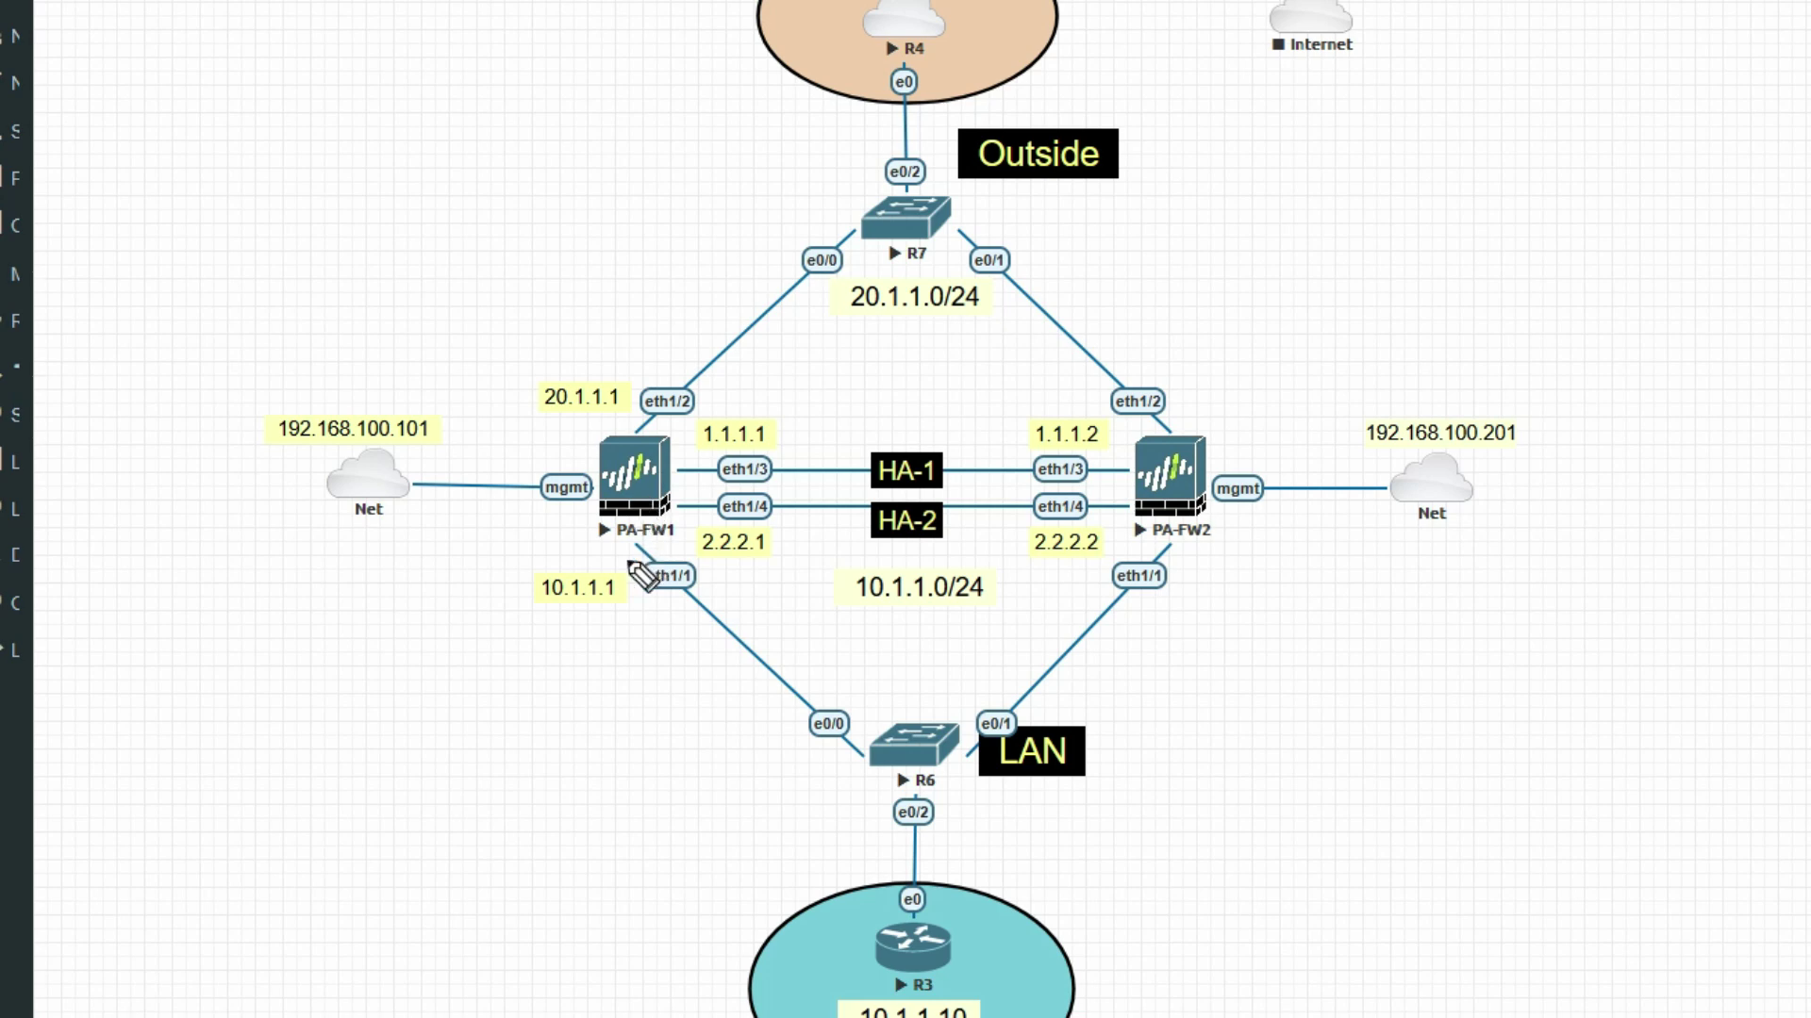
- Underline PA-FW1 and PA-FW2 and mark the connection between the two firewalls
{"action": "left_click_drag", "start_coordinate": [588, 549], "coordinate": [679, 542]}
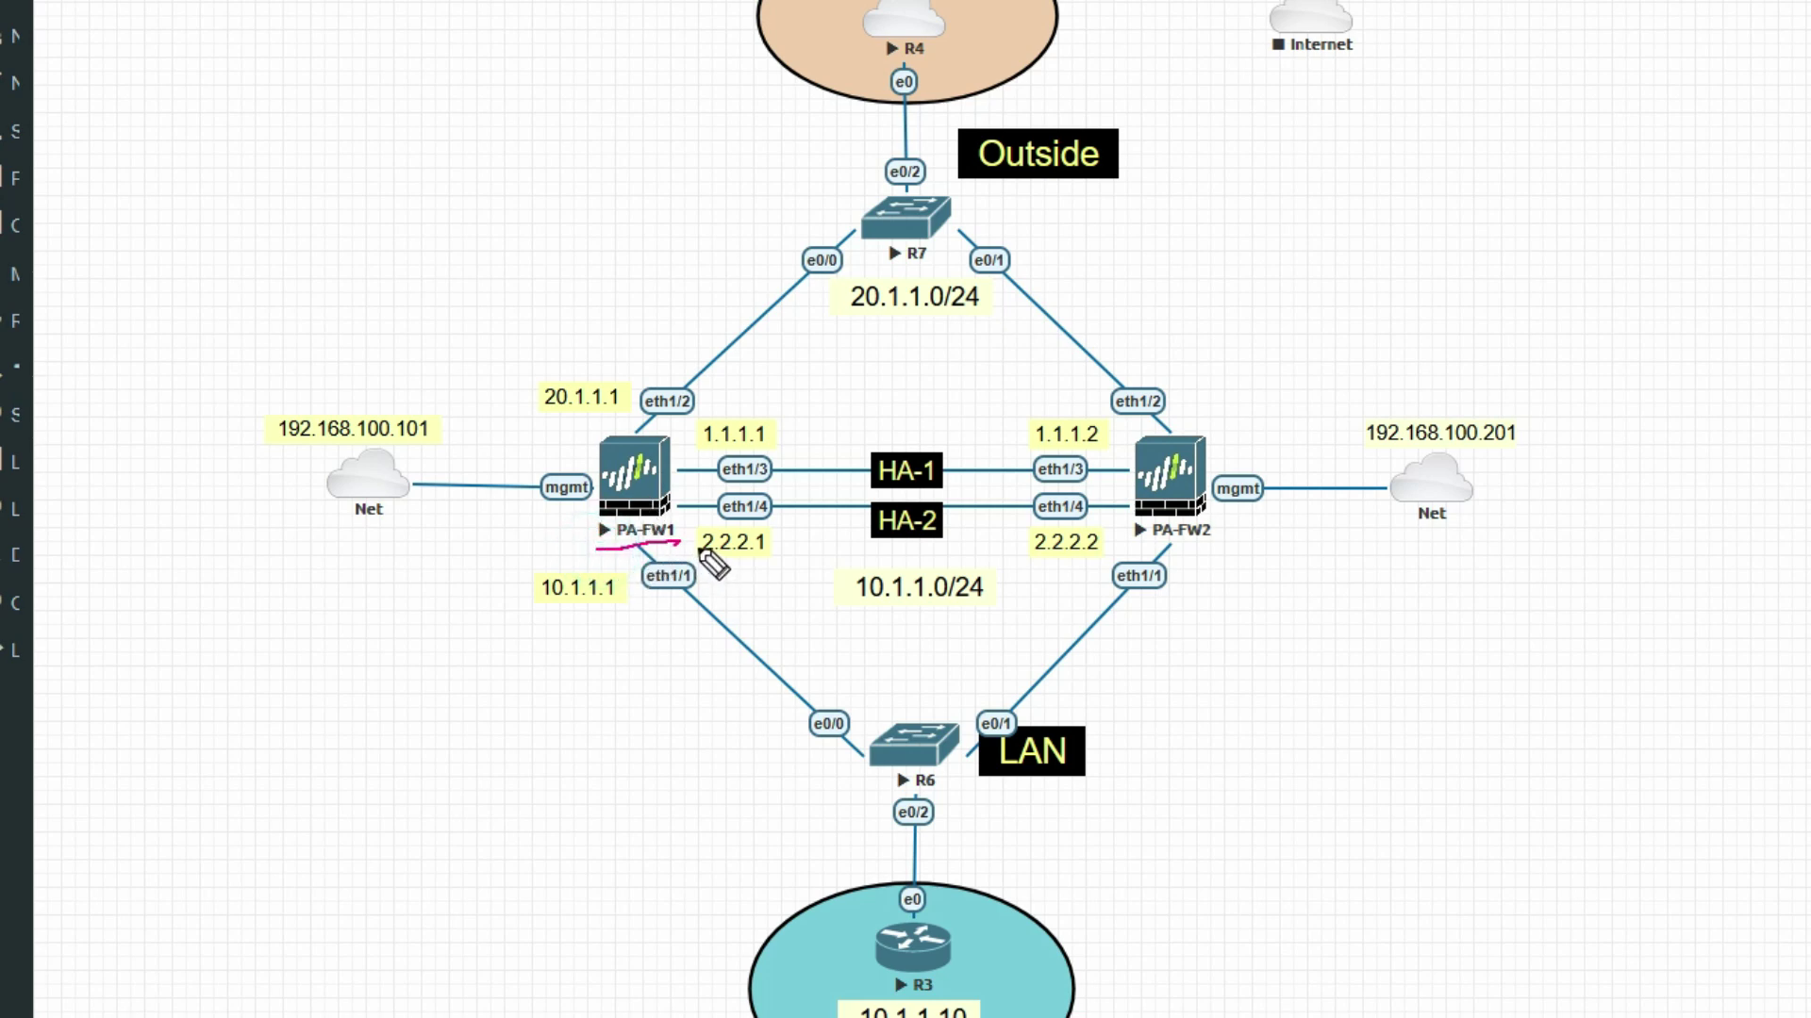
{"action": "left_click_drag", "start_coordinate": [1140, 549], "coordinate": [1197, 538]}
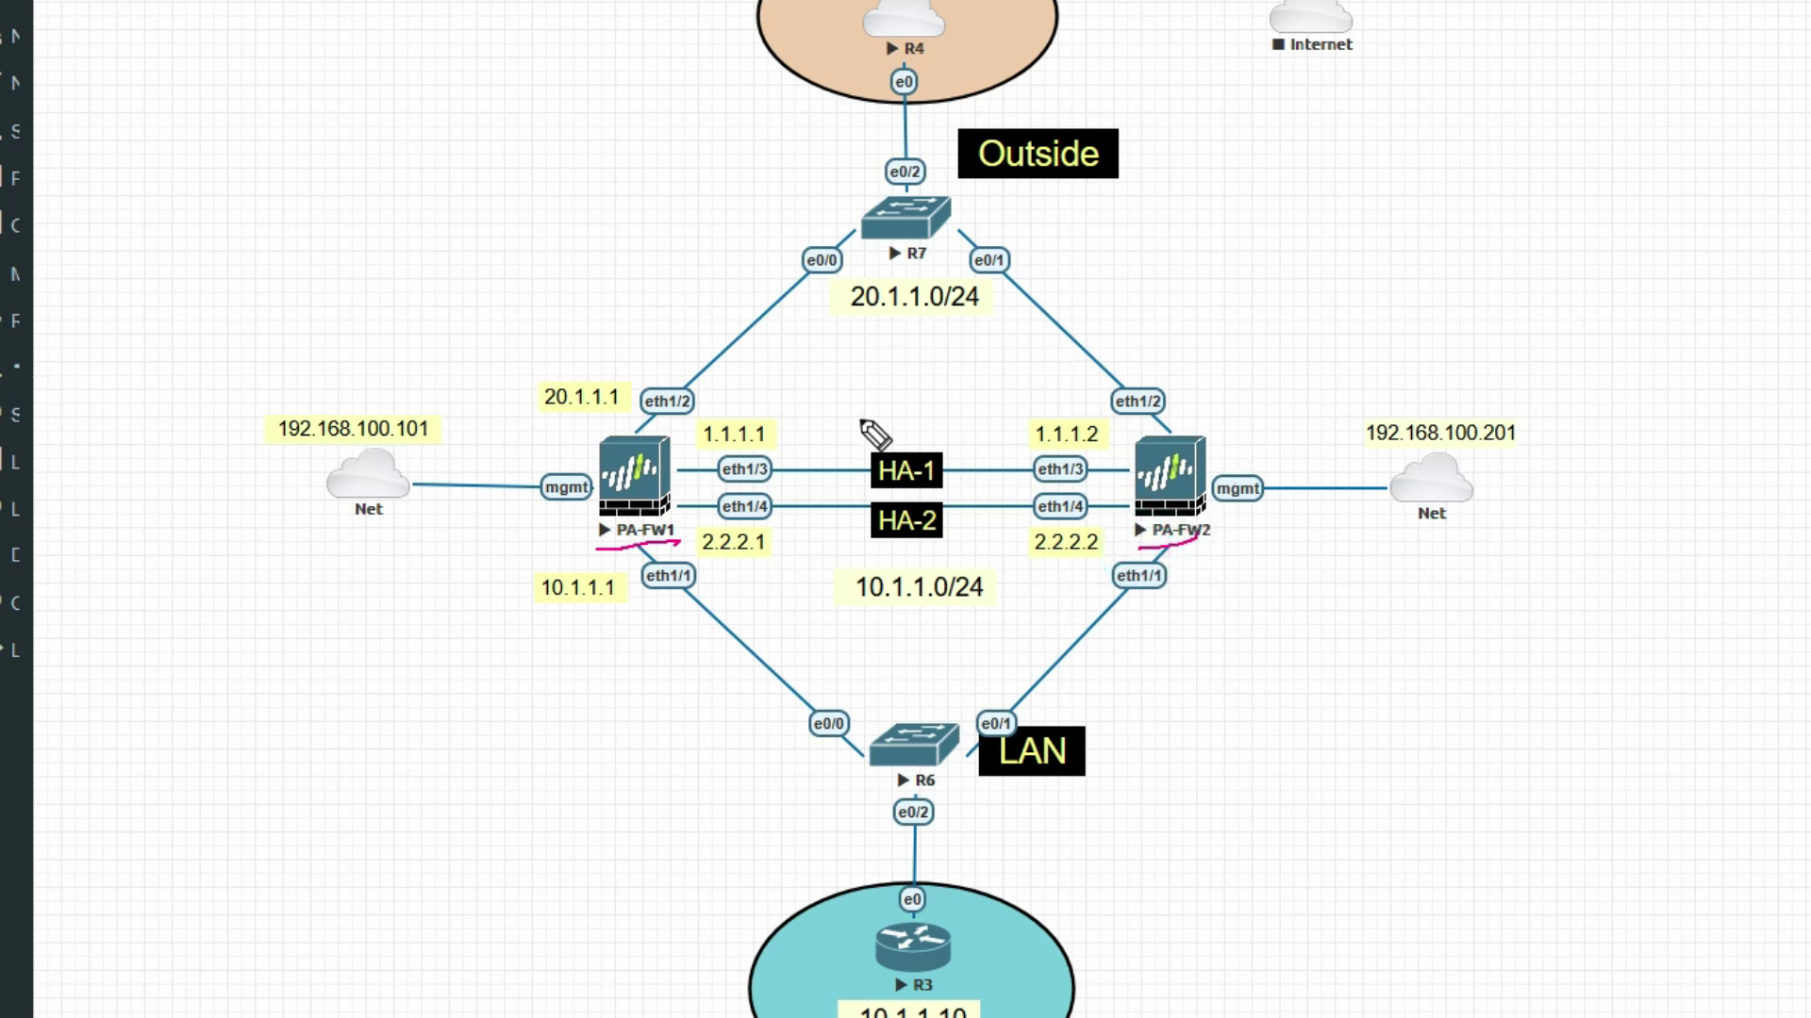
{"action": "mouse_move", "coordinate": [596, 456]}
{"action": "left_mouse_down"}
{"action": "mouse_move", "coordinate": [736, 362]}
{"action": "mouse_move", "coordinate": [1102, 394]}
{"action": "mouse_move", "coordinate": [1162, 448]}
{"action": "left_mouse_up"}
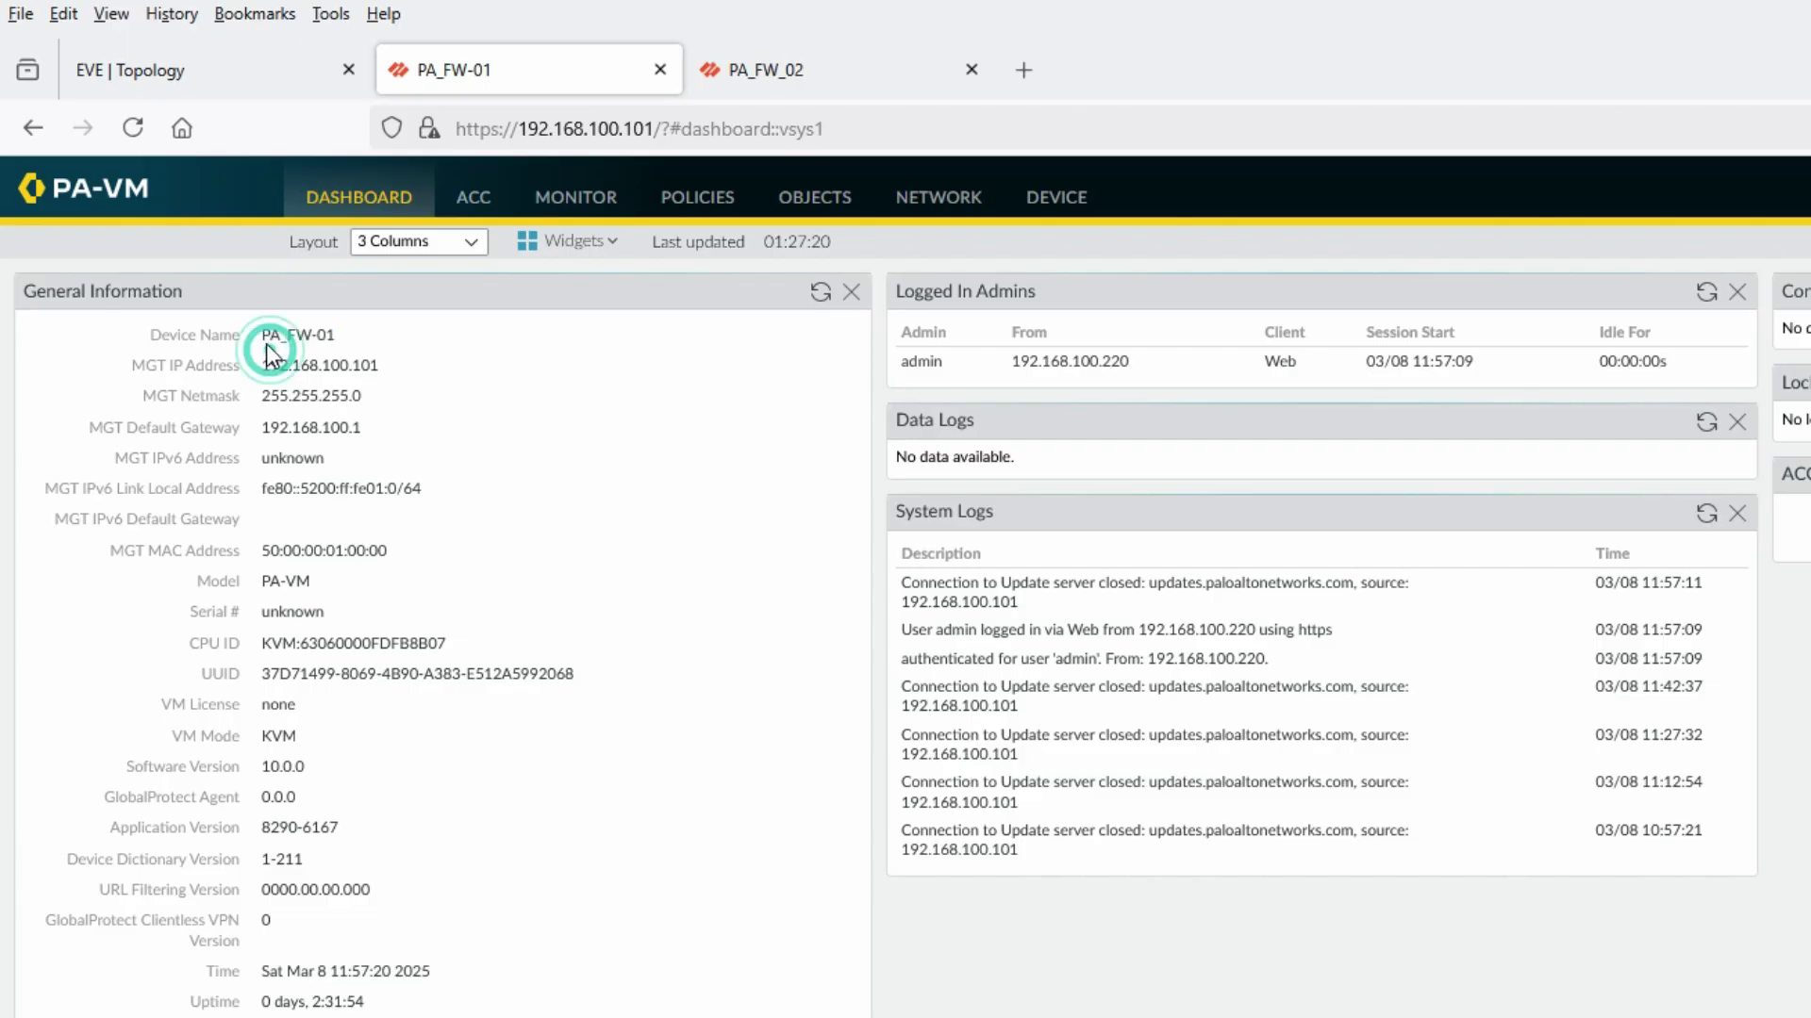
- Check the device name and management IP address on the web dashboards of PA_FW-01 and PA_FW_02
{"action": "left_click_drag", "start_coordinate": [263, 335], "coordinate": [389, 359]}
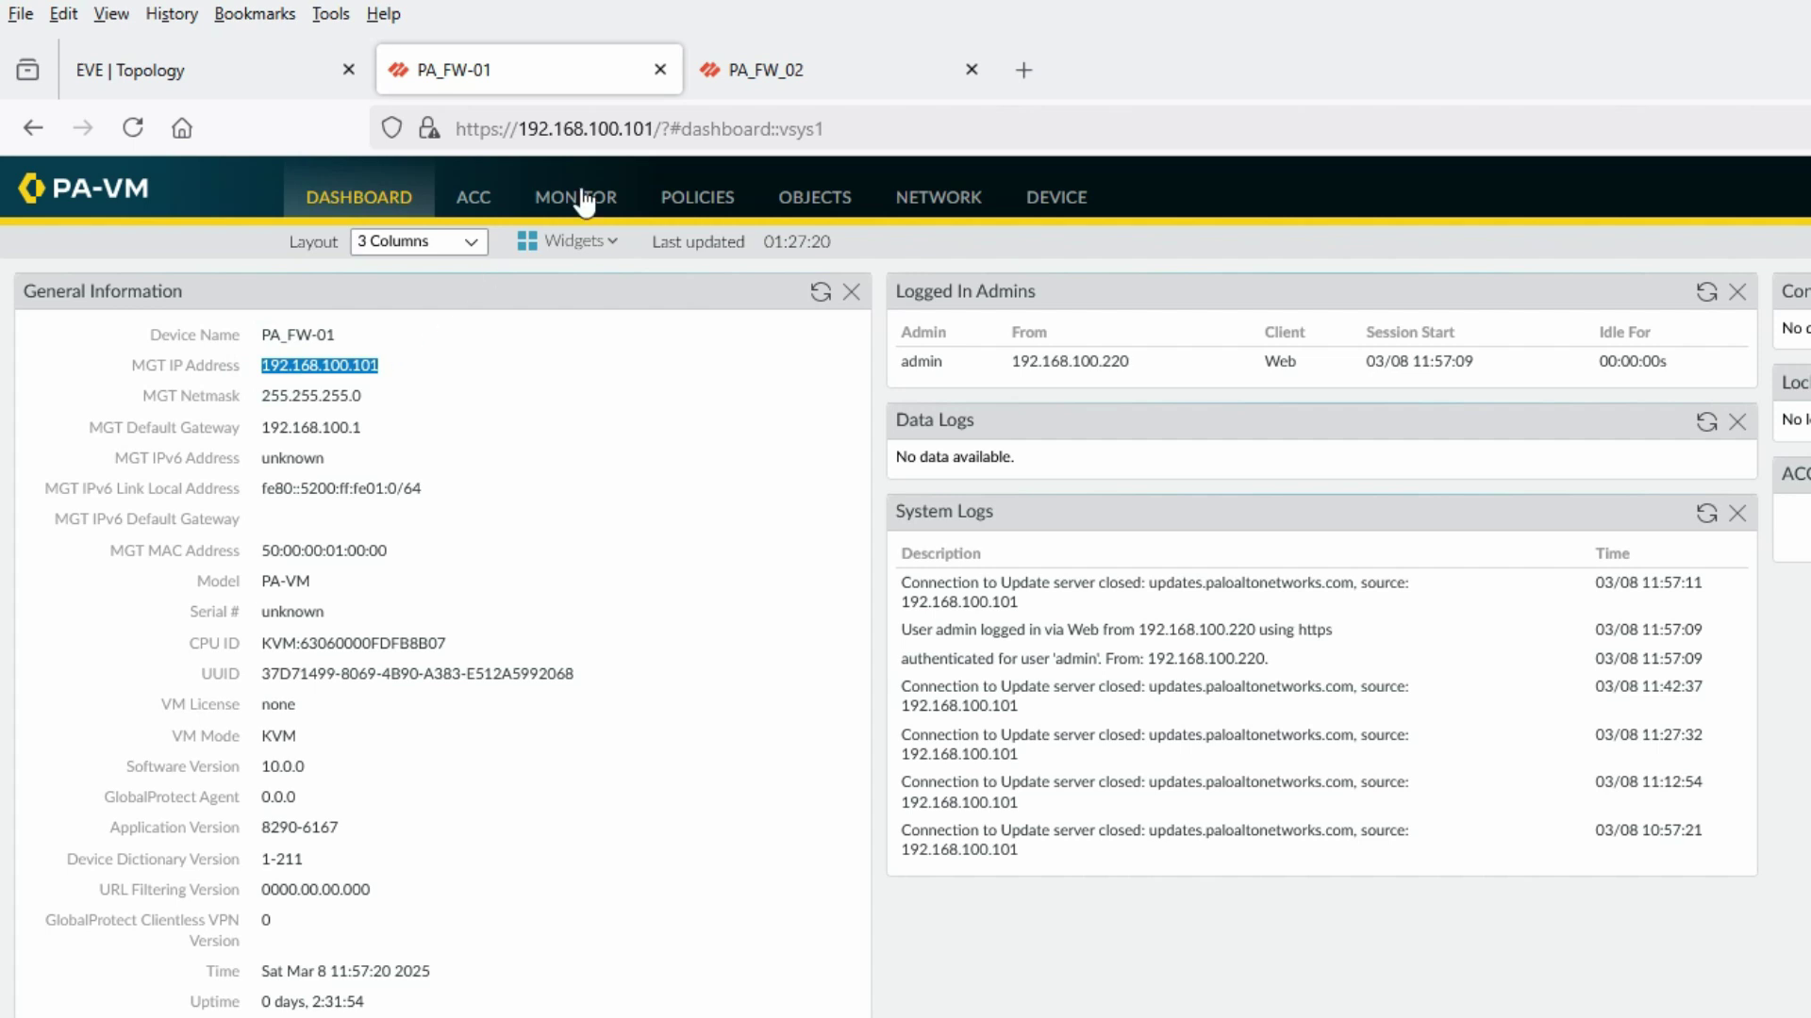
{"action": "left_click", "coordinate": [771, 78]}
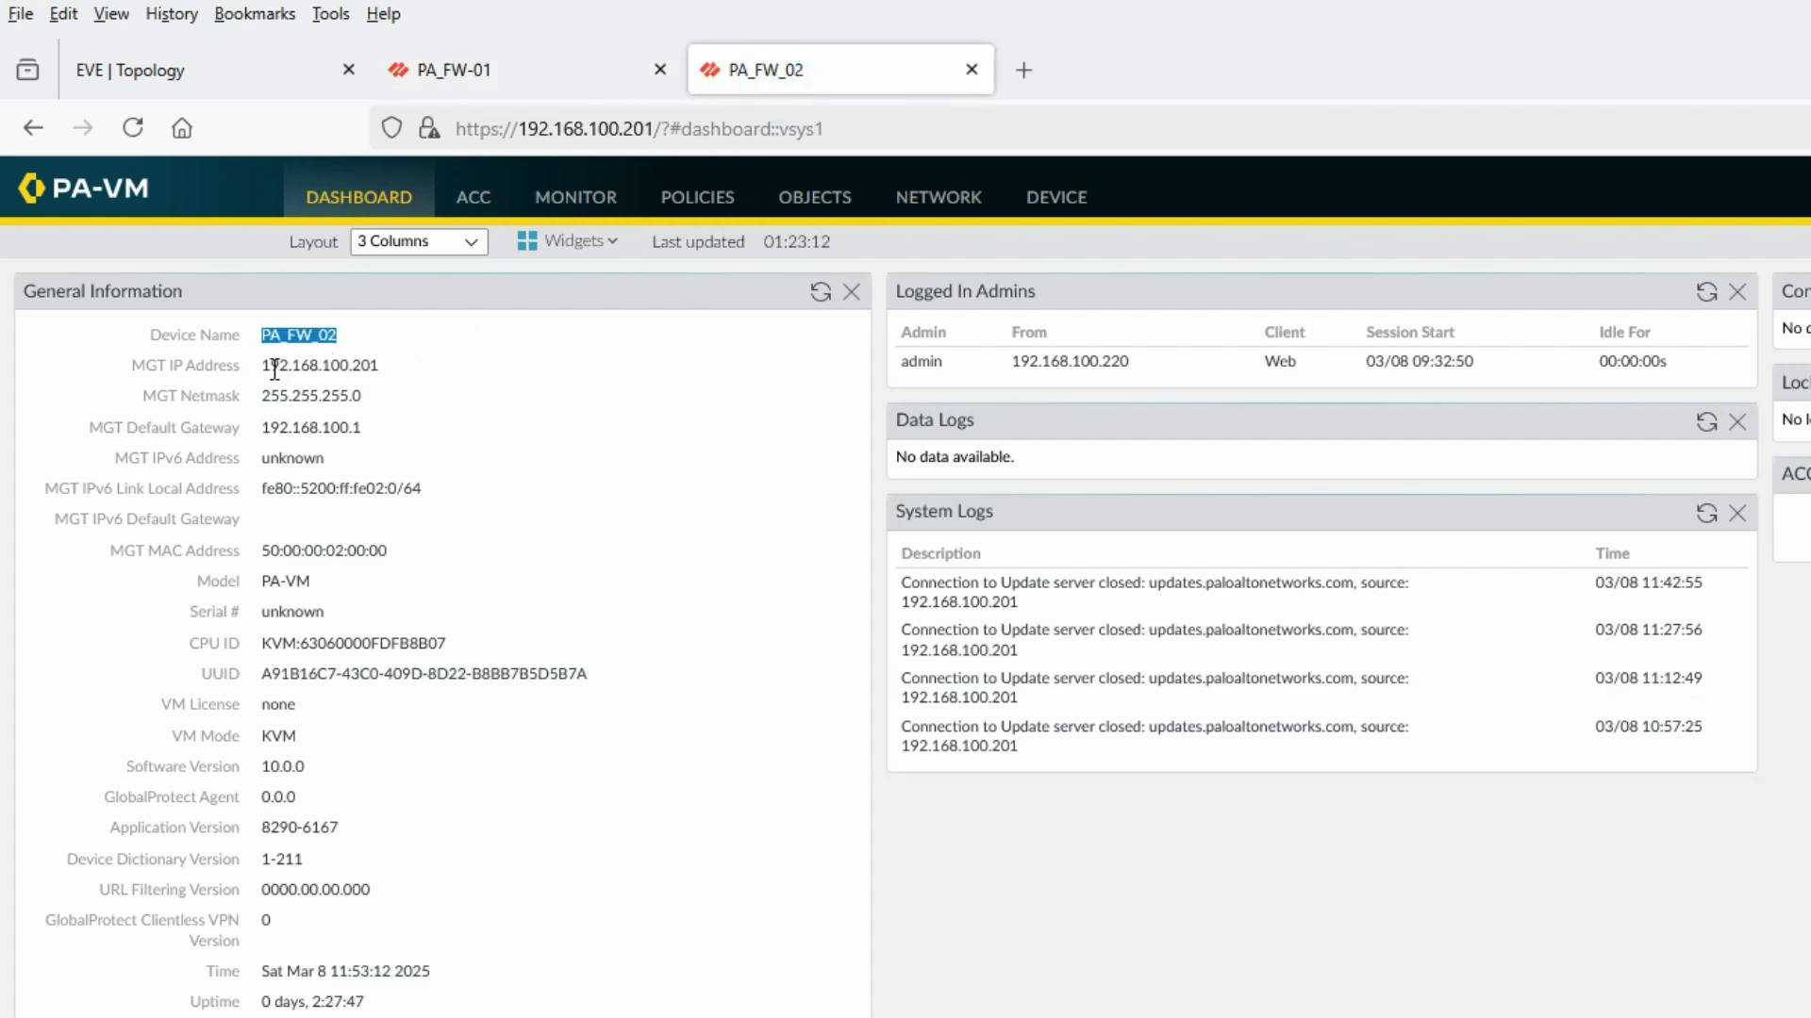
{"action": "left_click_drag", "start_coordinate": [269, 364], "coordinate": [381, 361]}
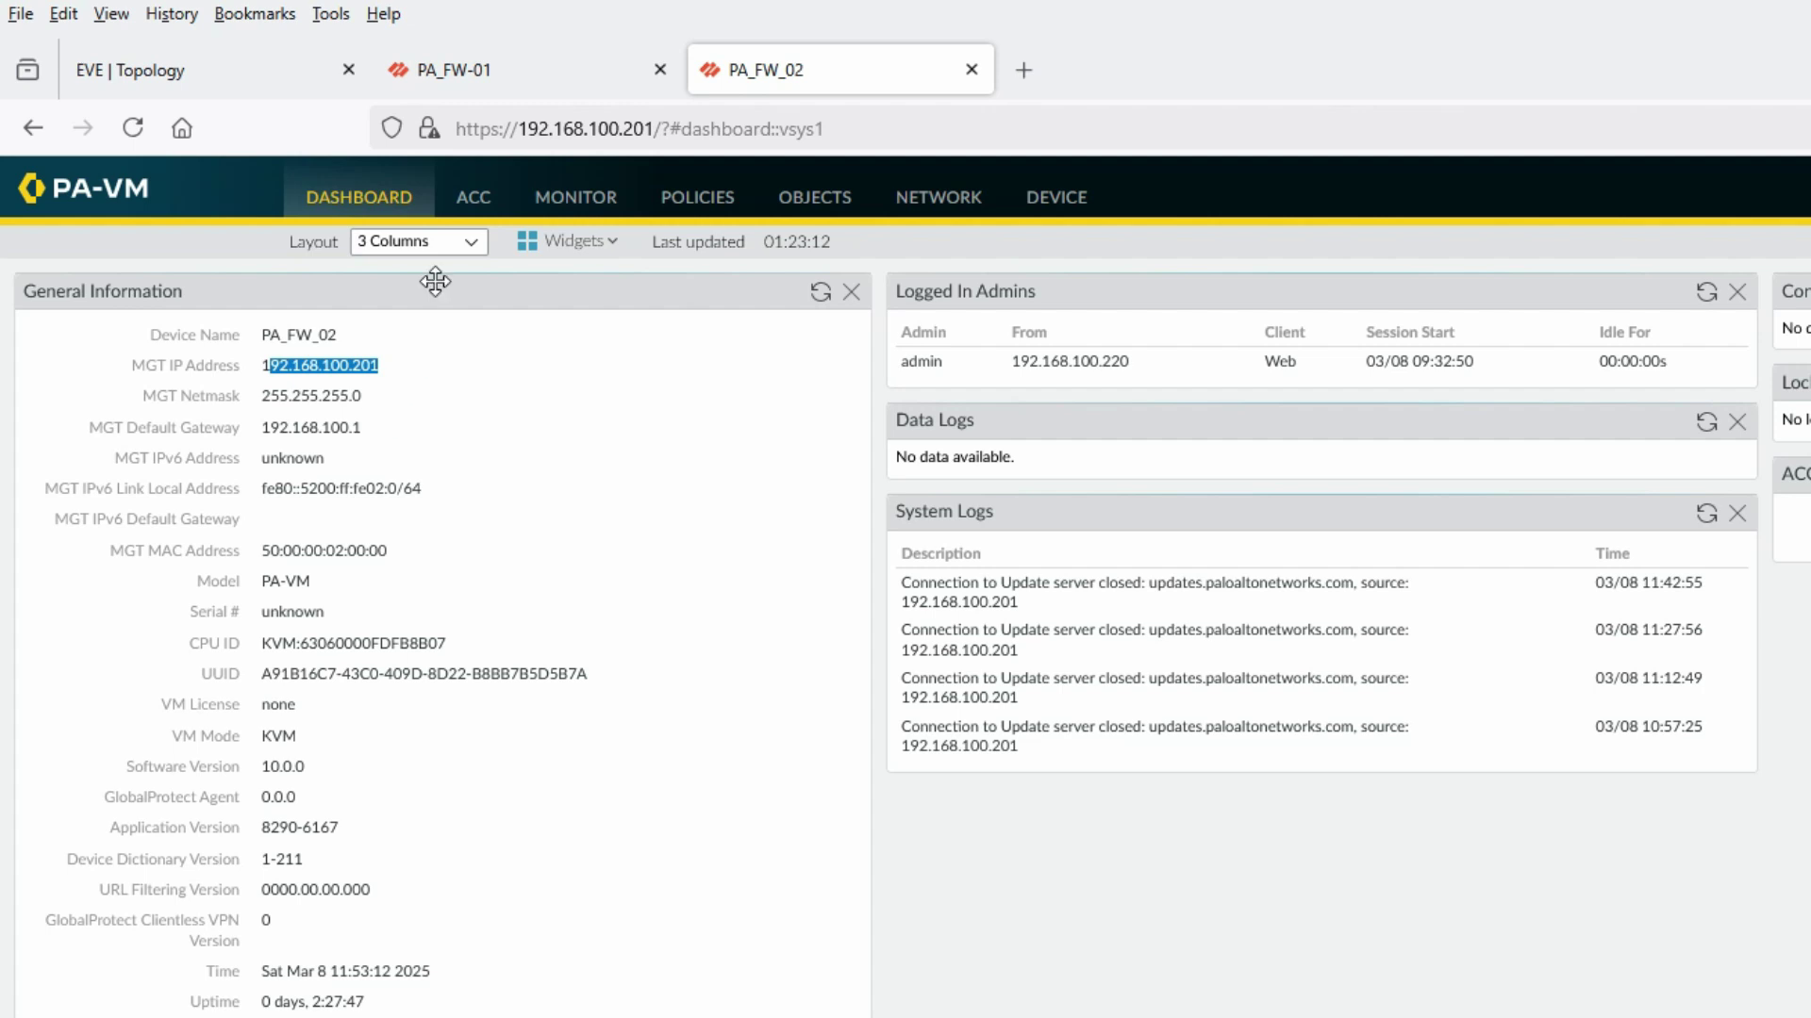
- On PA_FW-01, configure interface ethernet1/3 as type HA with the comment HA1, checking the EVE topology for the port assignment
{"action": "left_click", "coordinate": [500, 61]}
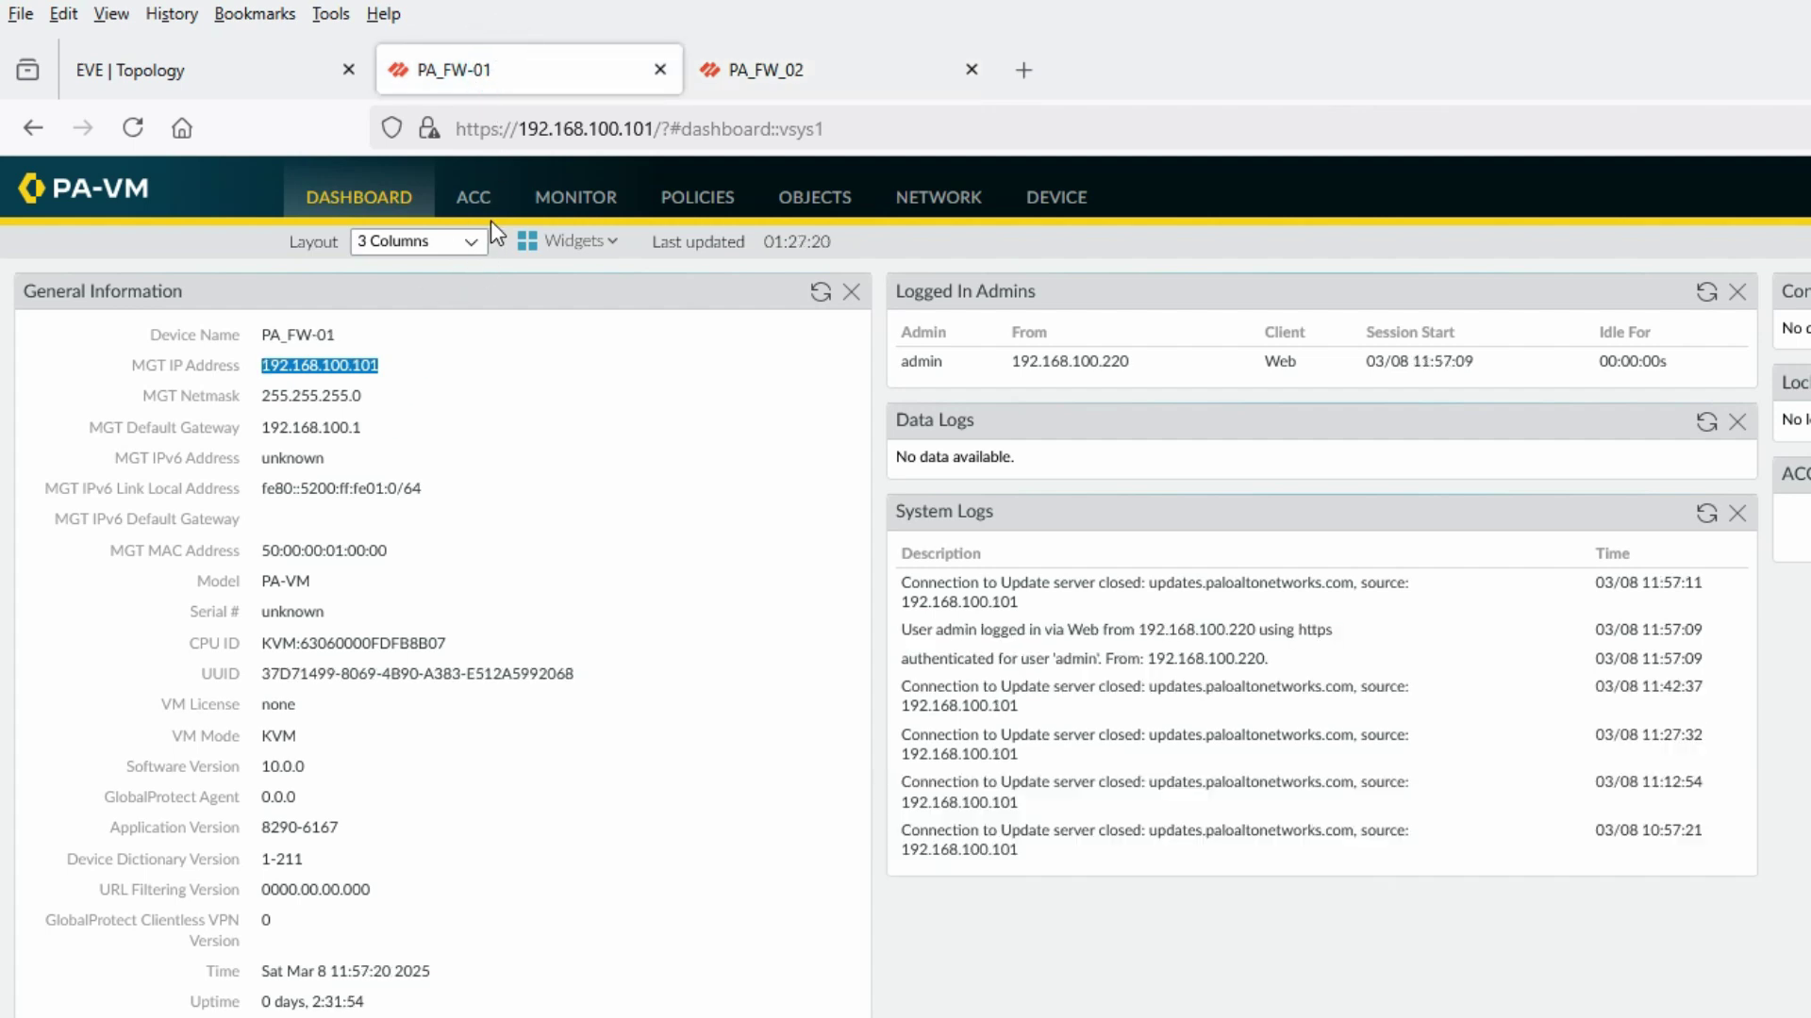
{"action": "left_click", "coordinate": [933, 210]}
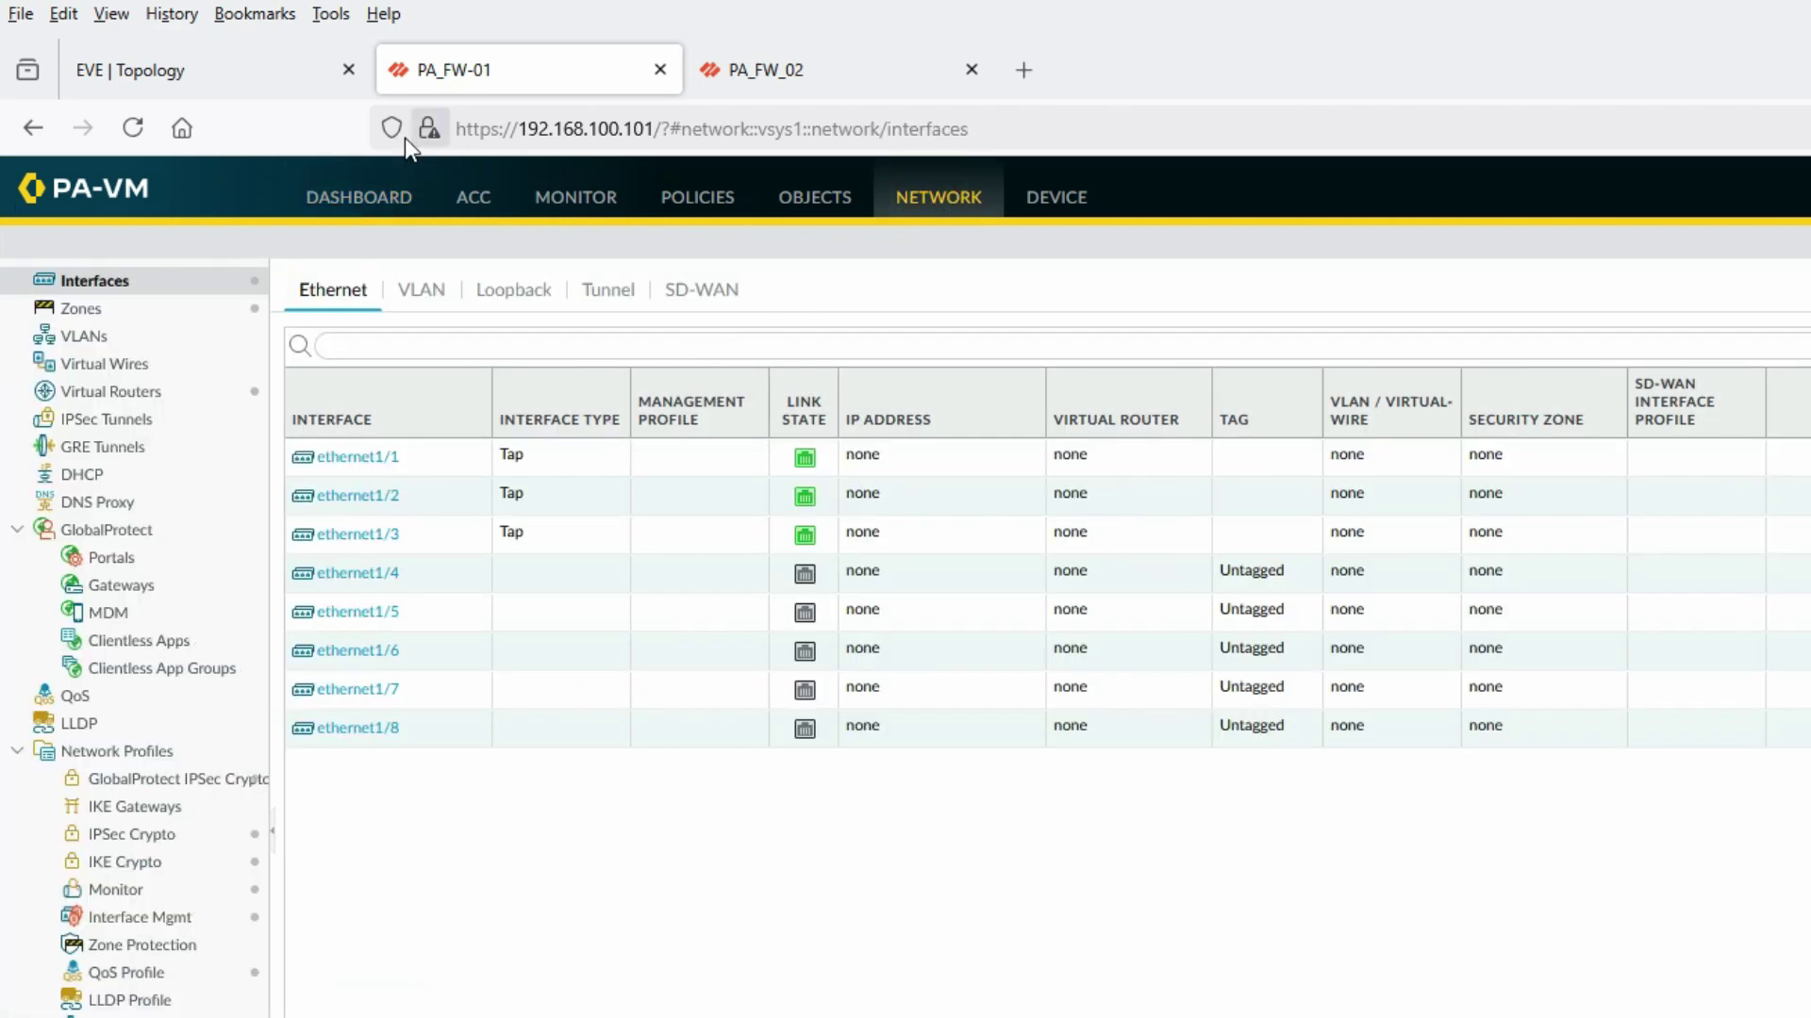
{"action": "left_click", "coordinate": [206, 70]}
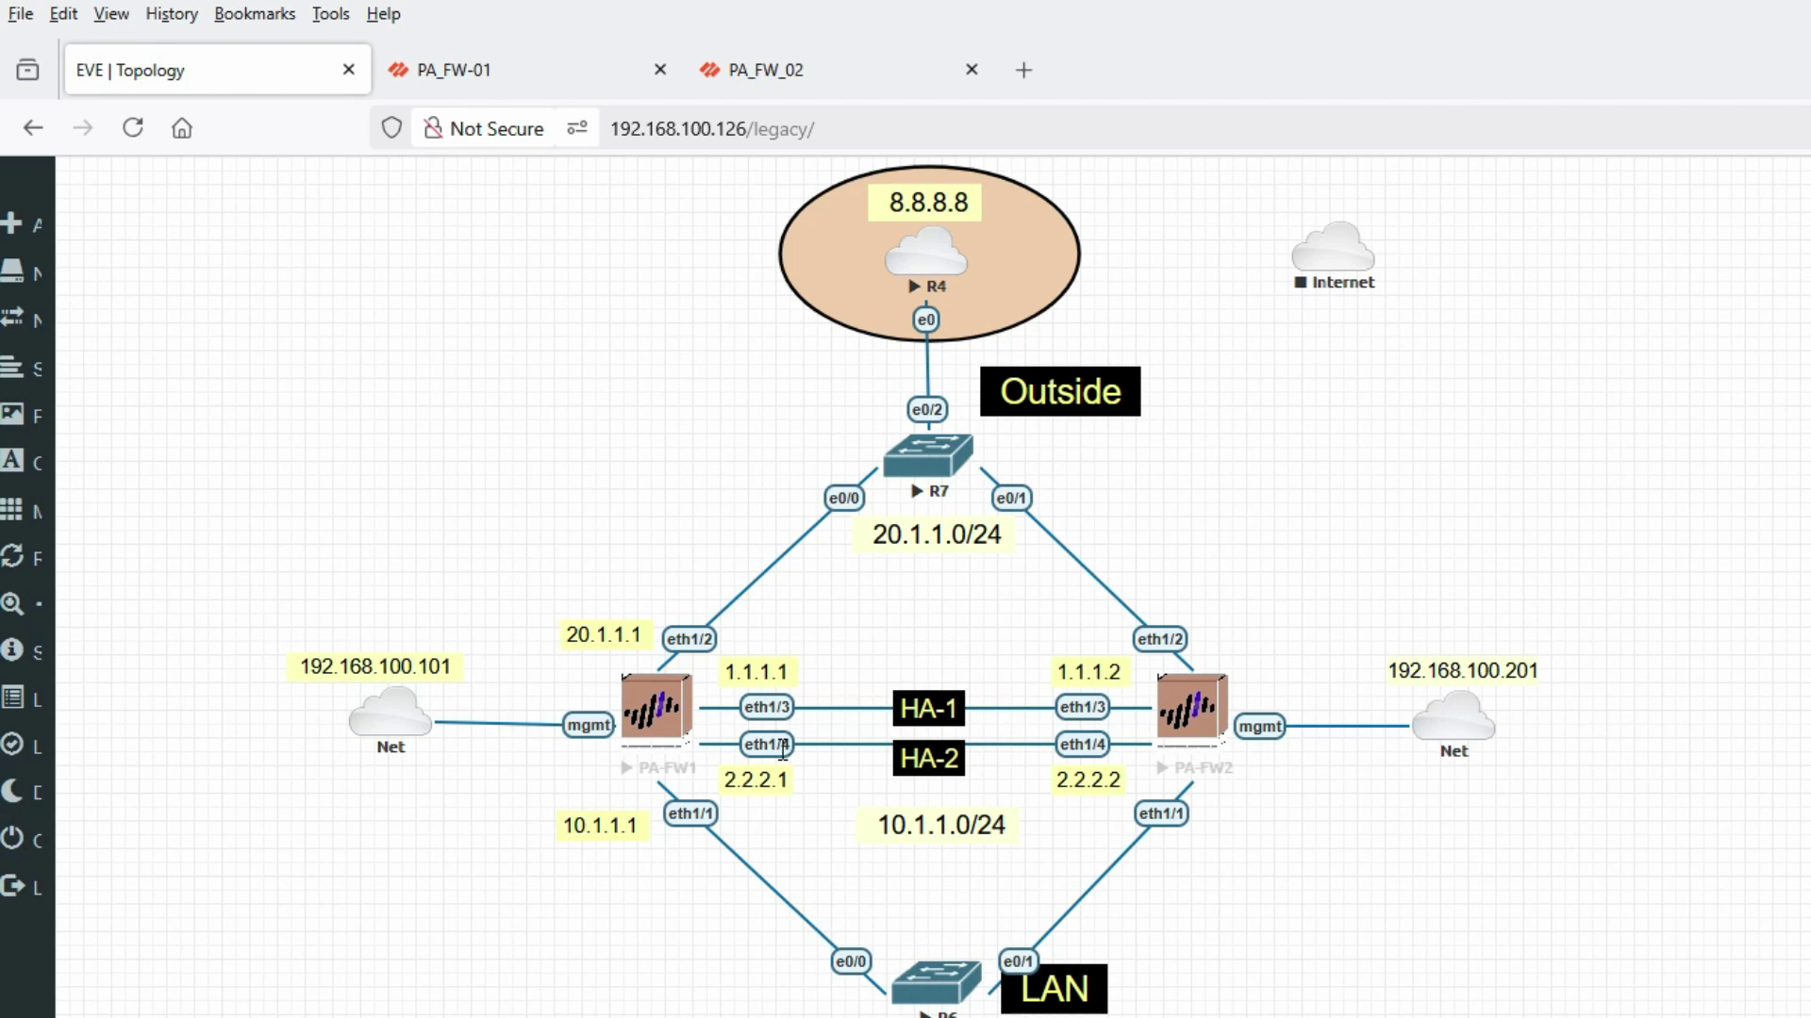
{"action": "key", "text": "ctrl+Tab"}
{"action": "left_click", "coordinate": [387, 535]}
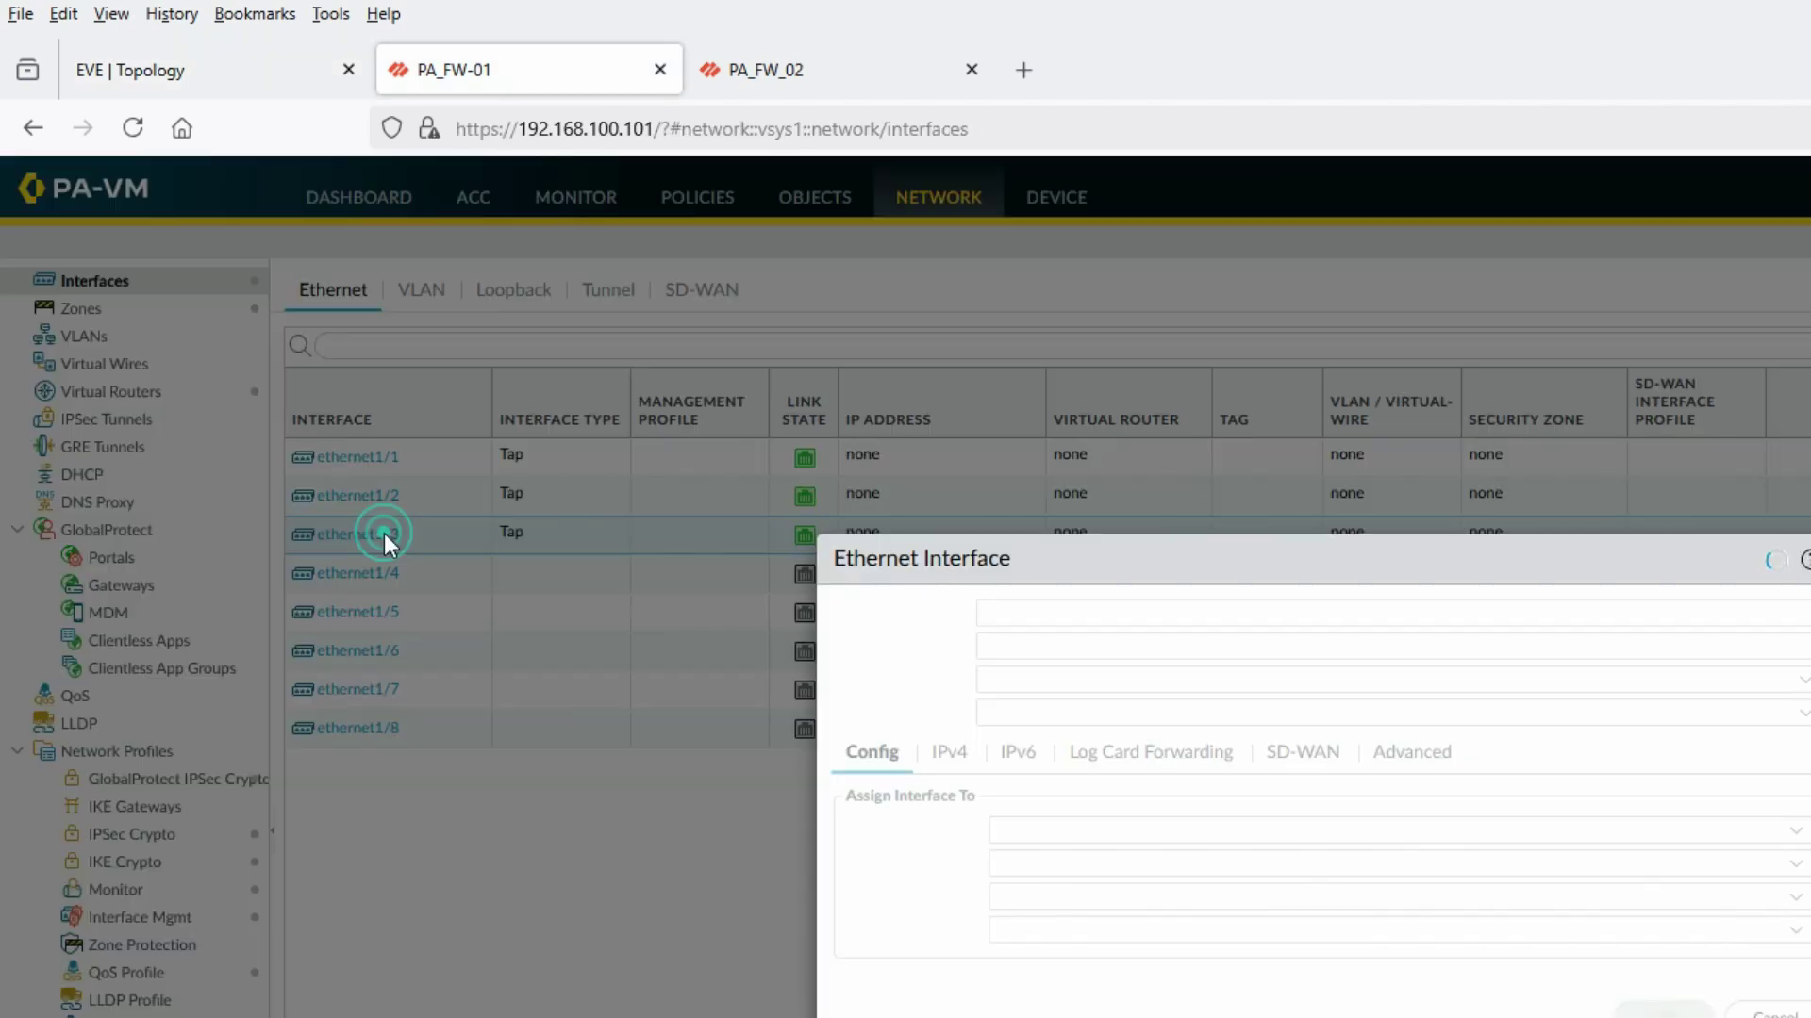
{"action": "left_click", "coordinate": [1606, 734]}
{"action": "left_click", "coordinate": [773, 497]}
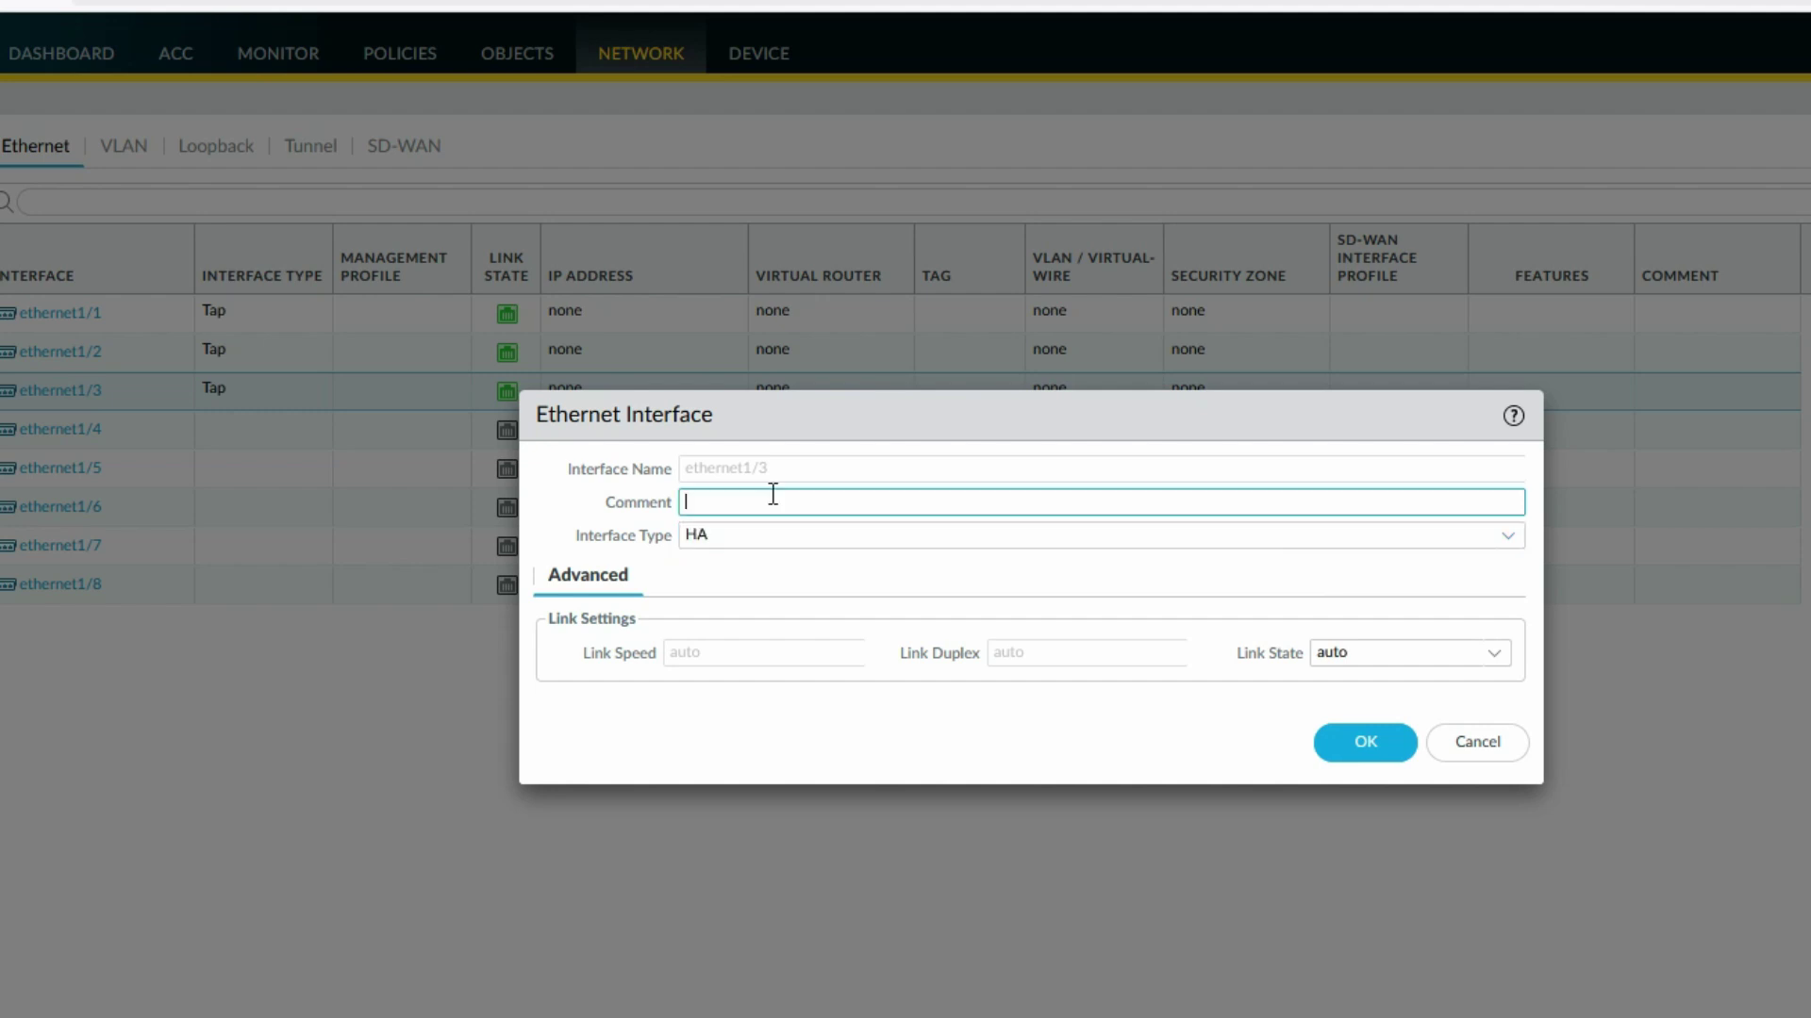
{"action": "type", "text": "HA1"}
{"action": "left_click", "coordinate": [1384, 752]}
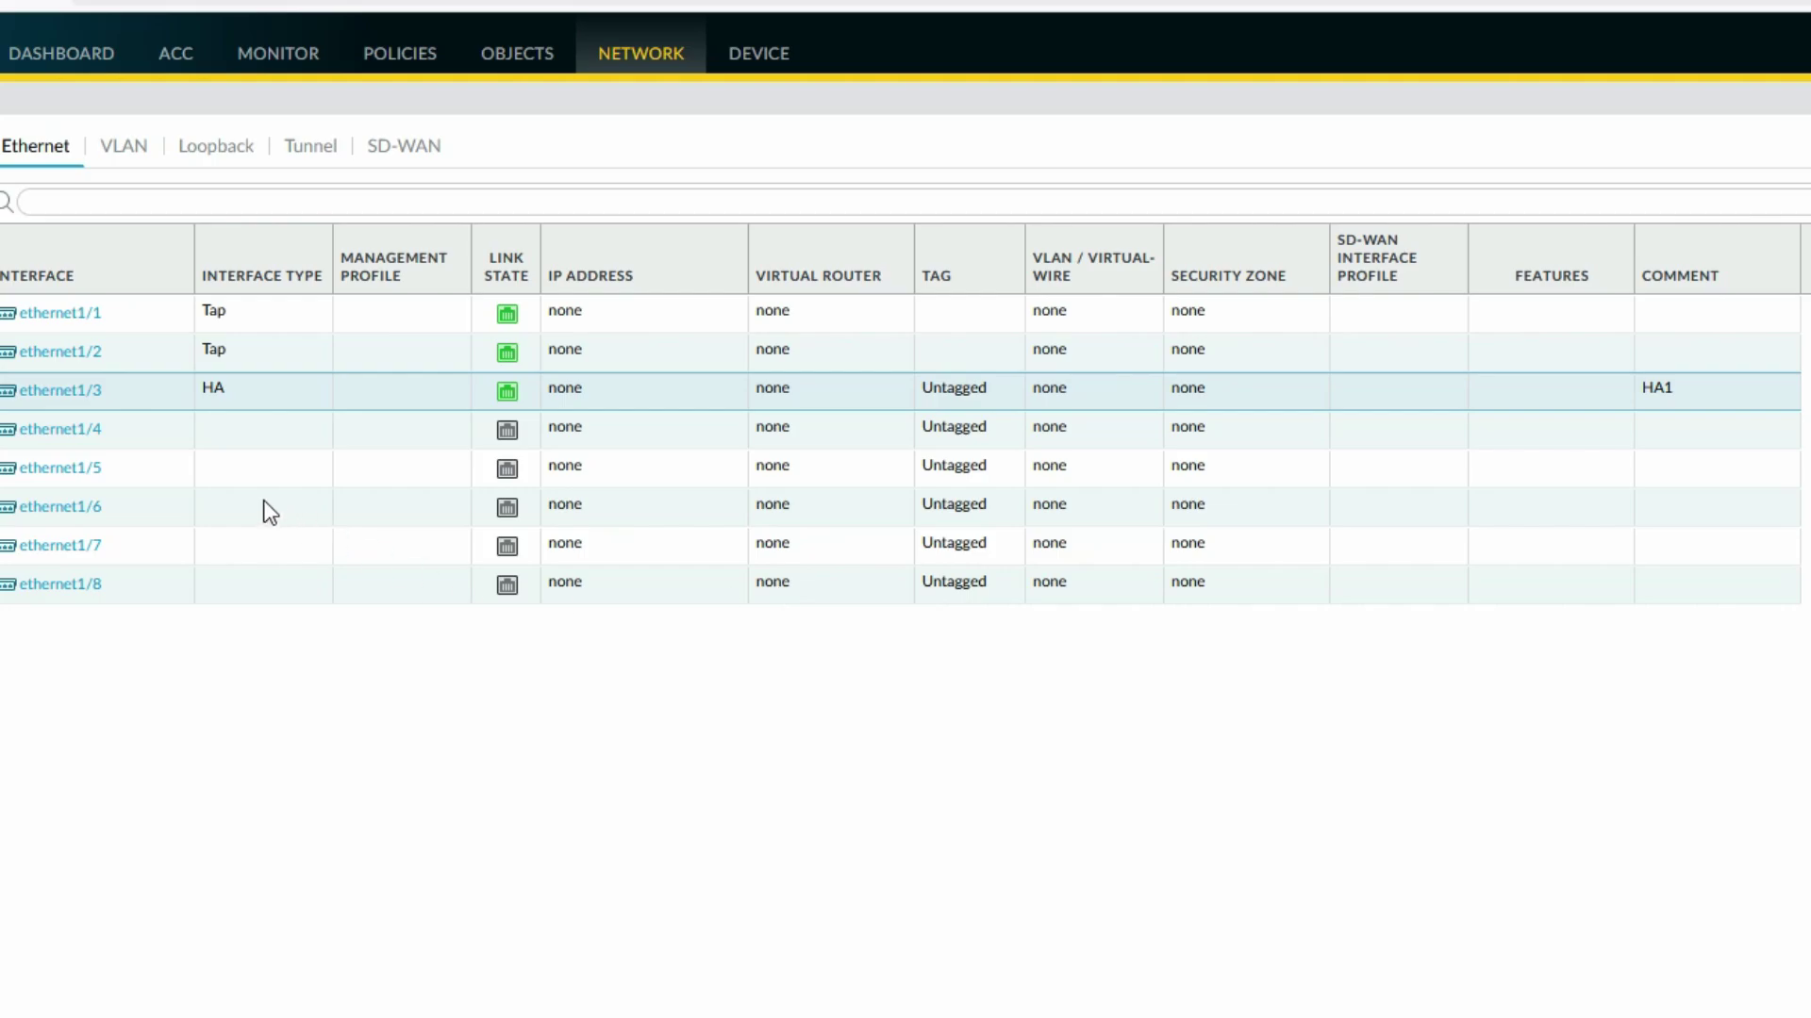
- Configure interface ethernet1/4 as type HA with the comment HA2
{"action": "left_click", "coordinate": [60, 429]}
{"action": "left_click", "coordinate": [1509, 538]}
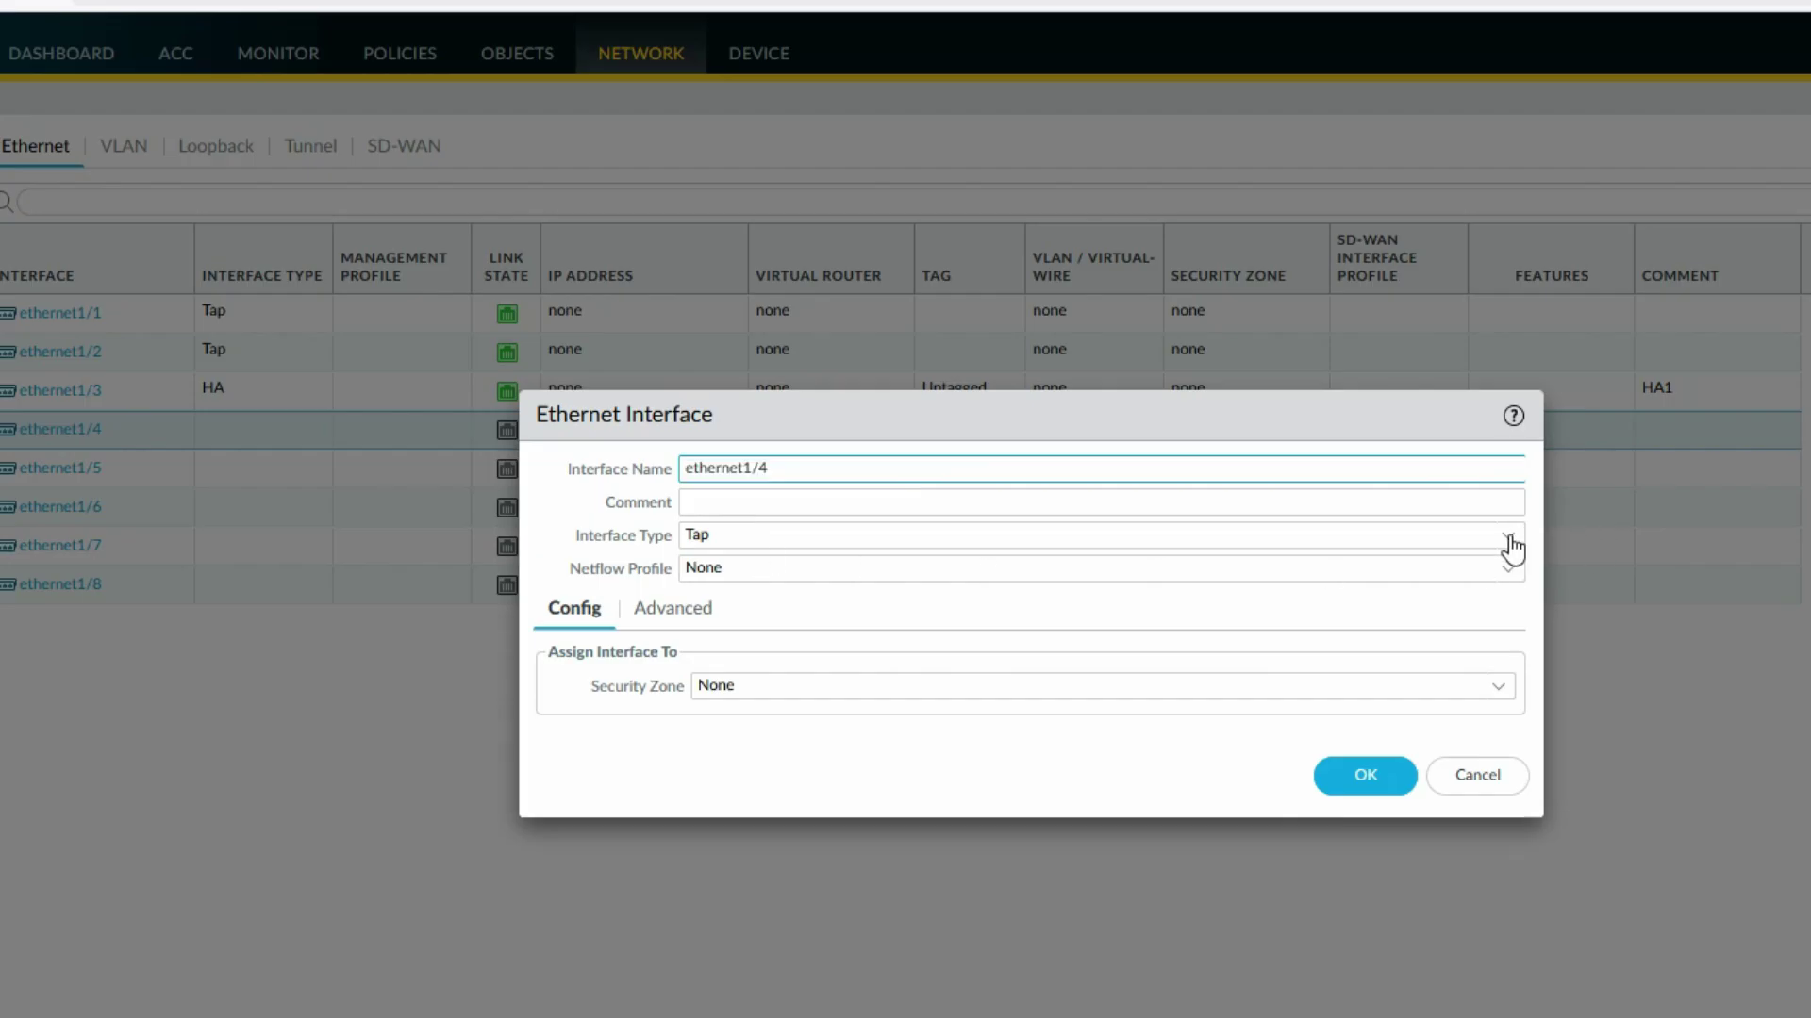
{"action": "left_click", "coordinate": [864, 608]}
{"action": "left_click", "coordinate": [780, 512]}
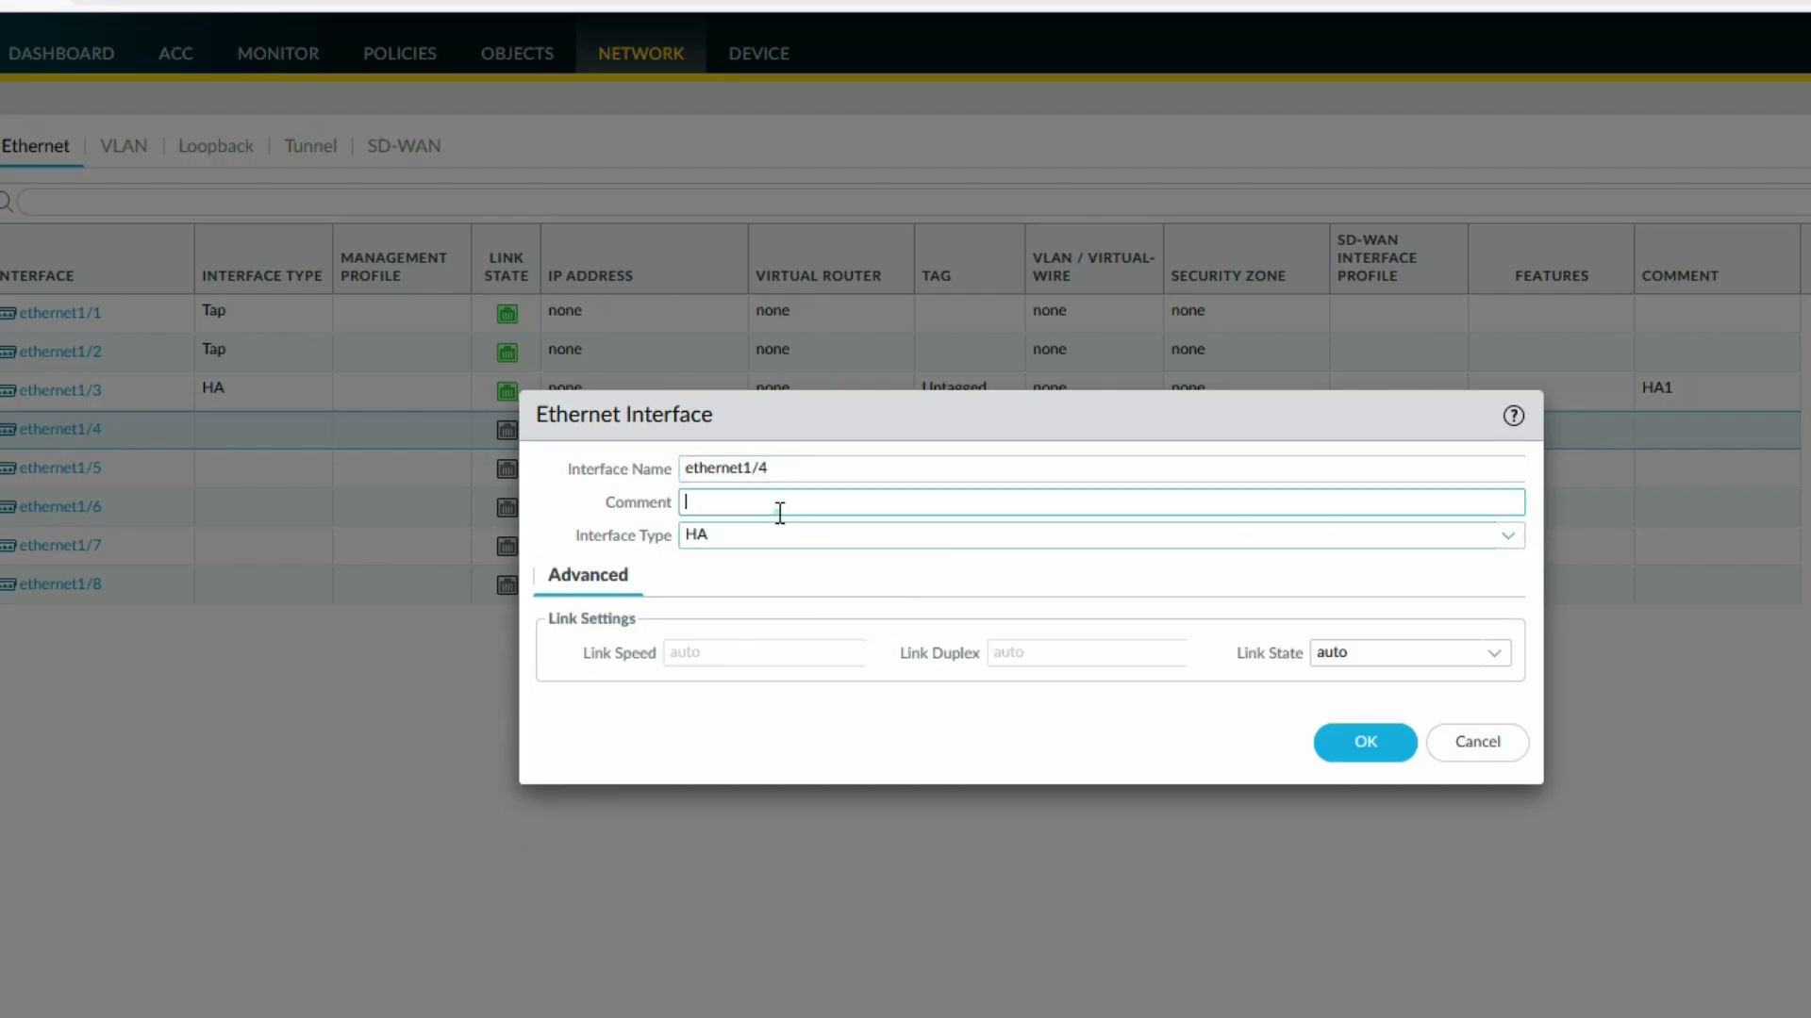
{"action": "type", "text": "HA2"}
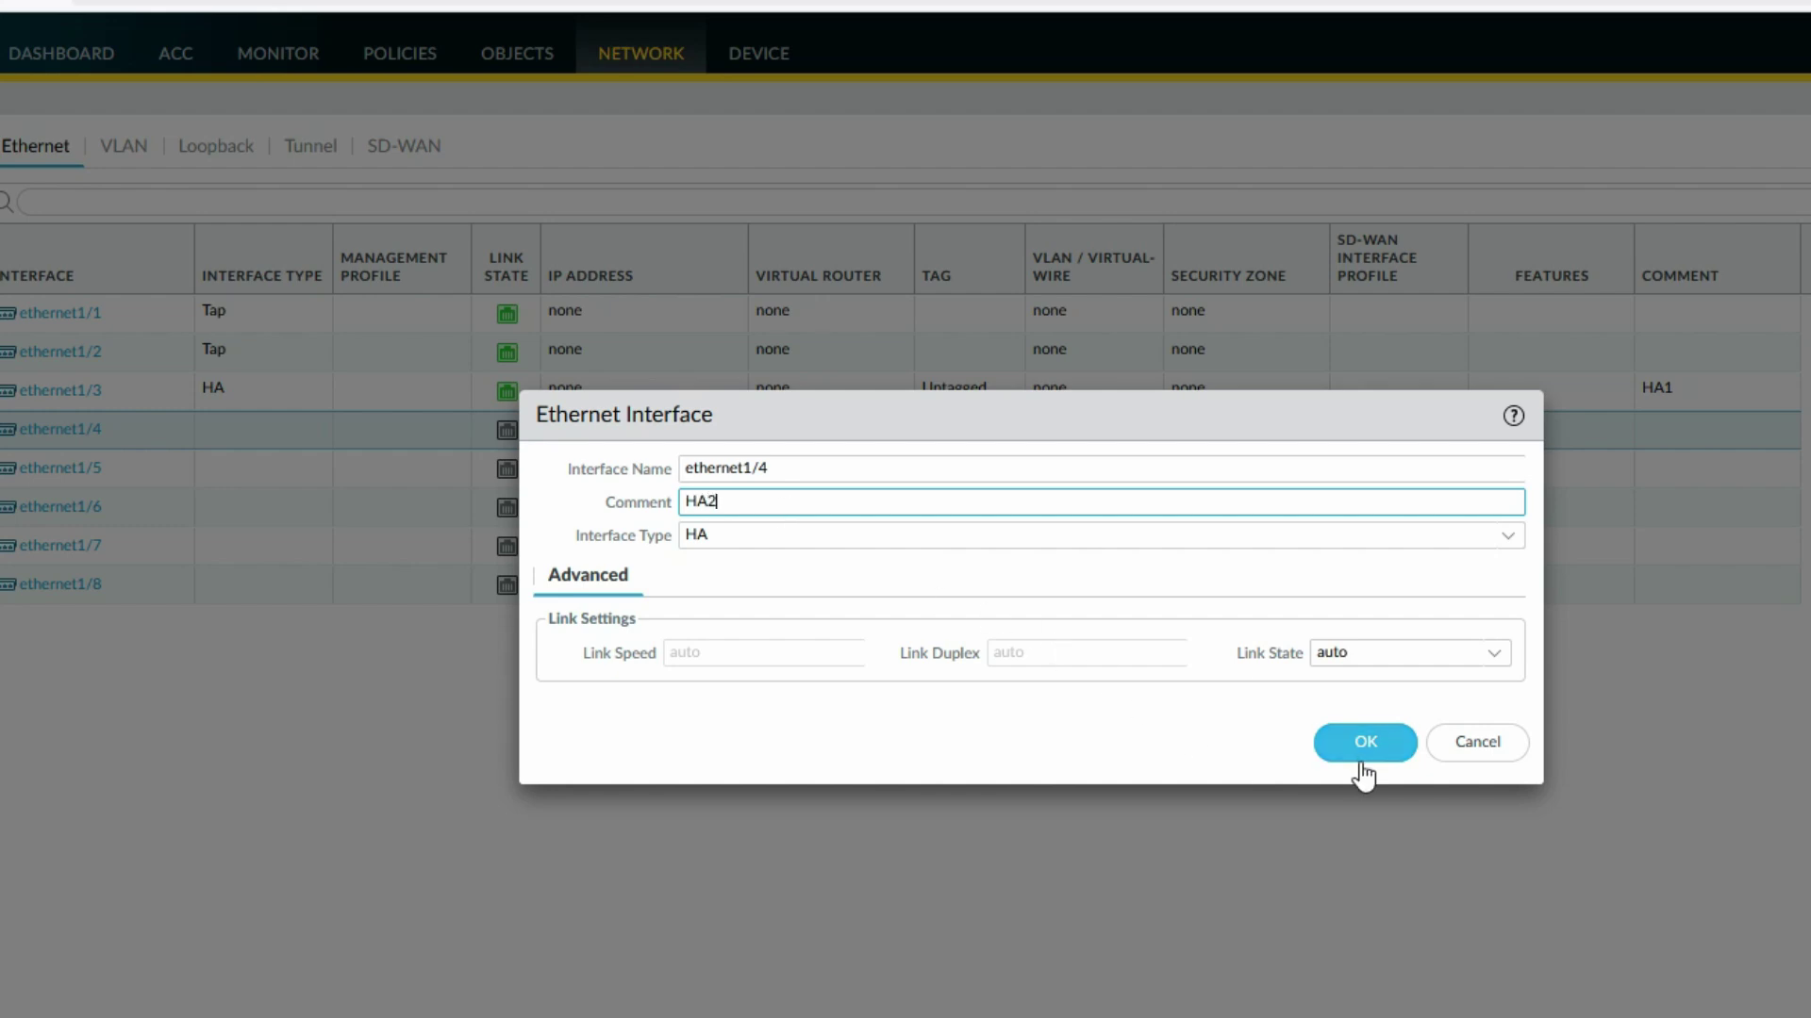
{"action": "left_click", "coordinate": [1363, 741]}
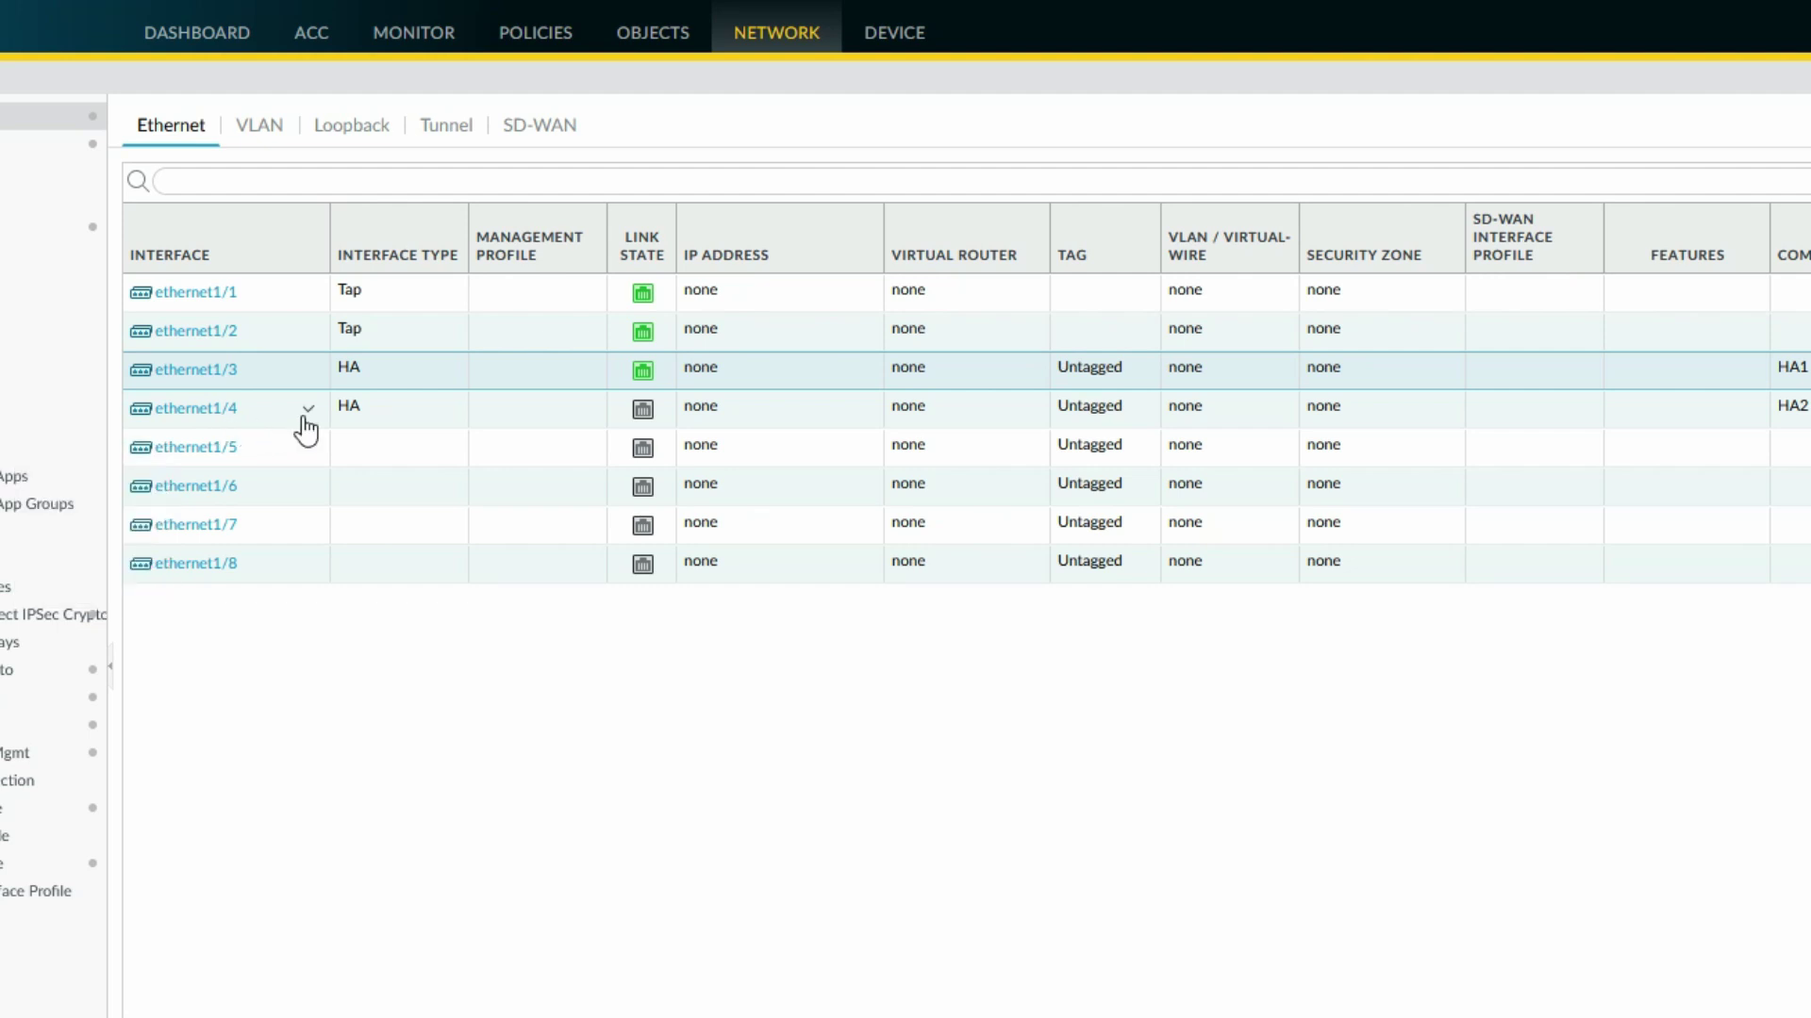
- Make ethernet1/1 a Layer3 interface with the static IPv4 address 10.1.1.1/24
{"action": "mouse_move", "coordinate": [227, 306]}
{"action": "left_click", "coordinate": [223, 295]}
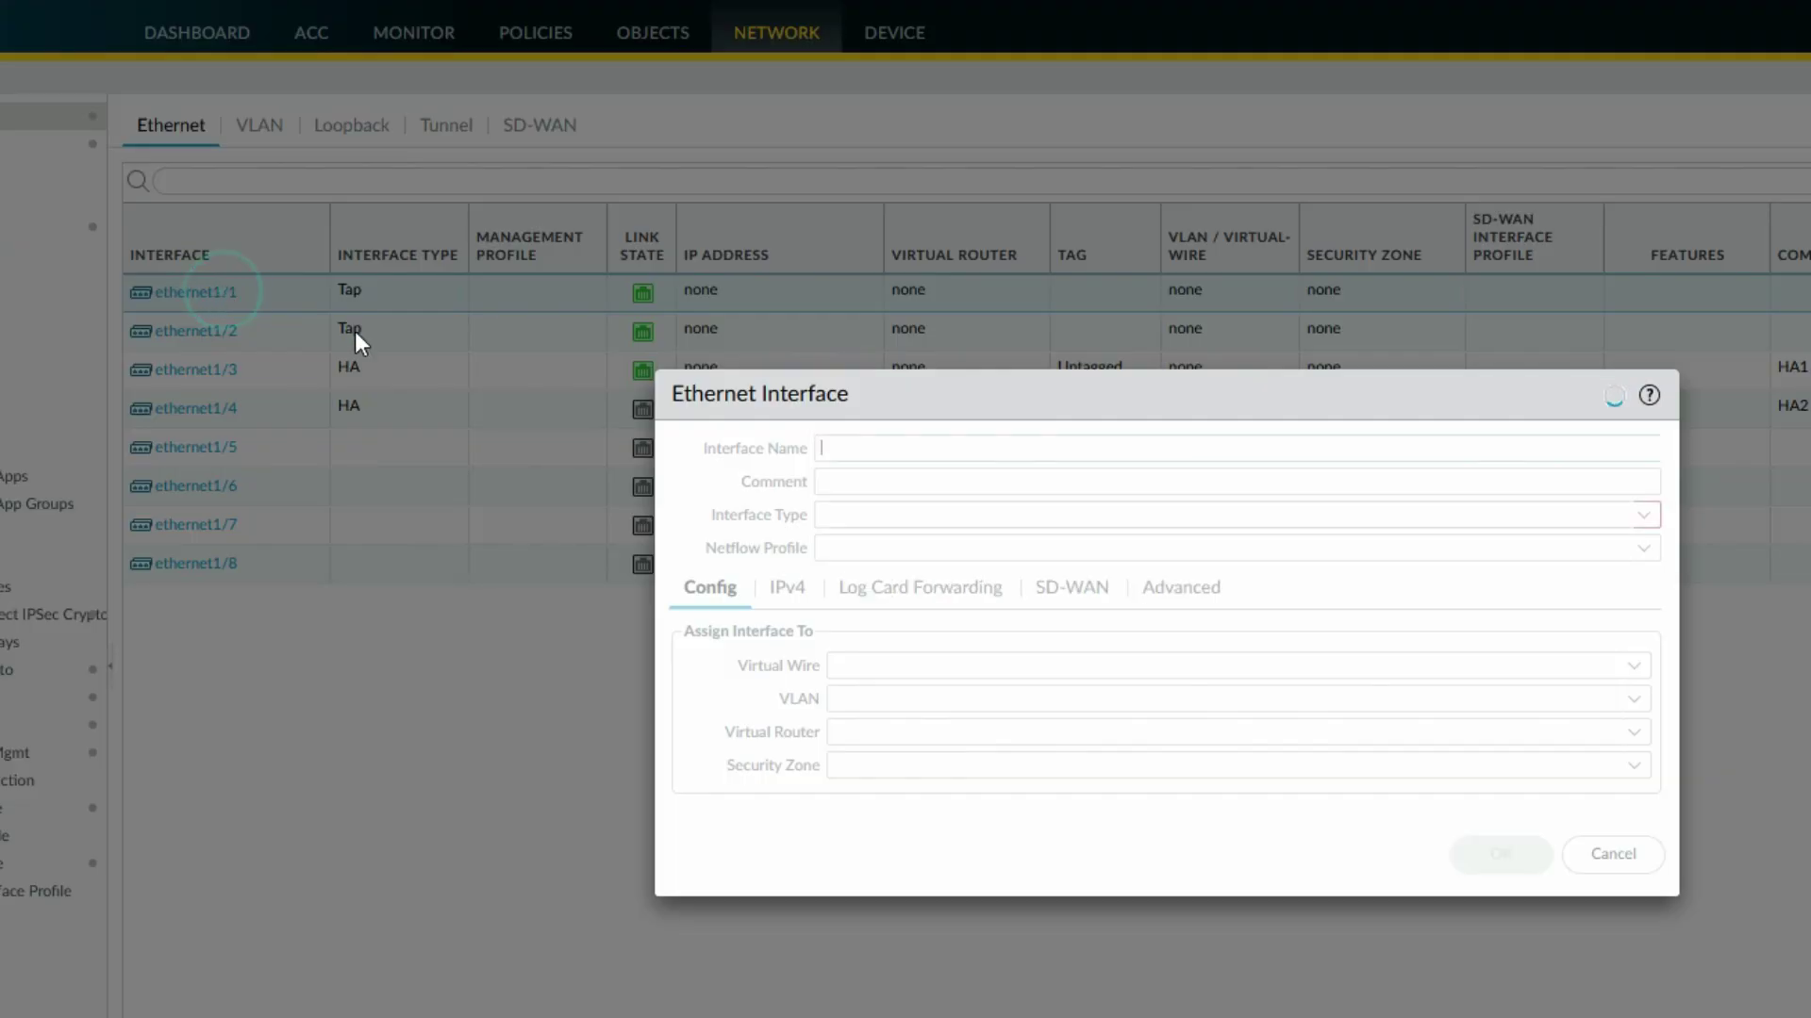
{"action": "left_click", "coordinate": [903, 516]}
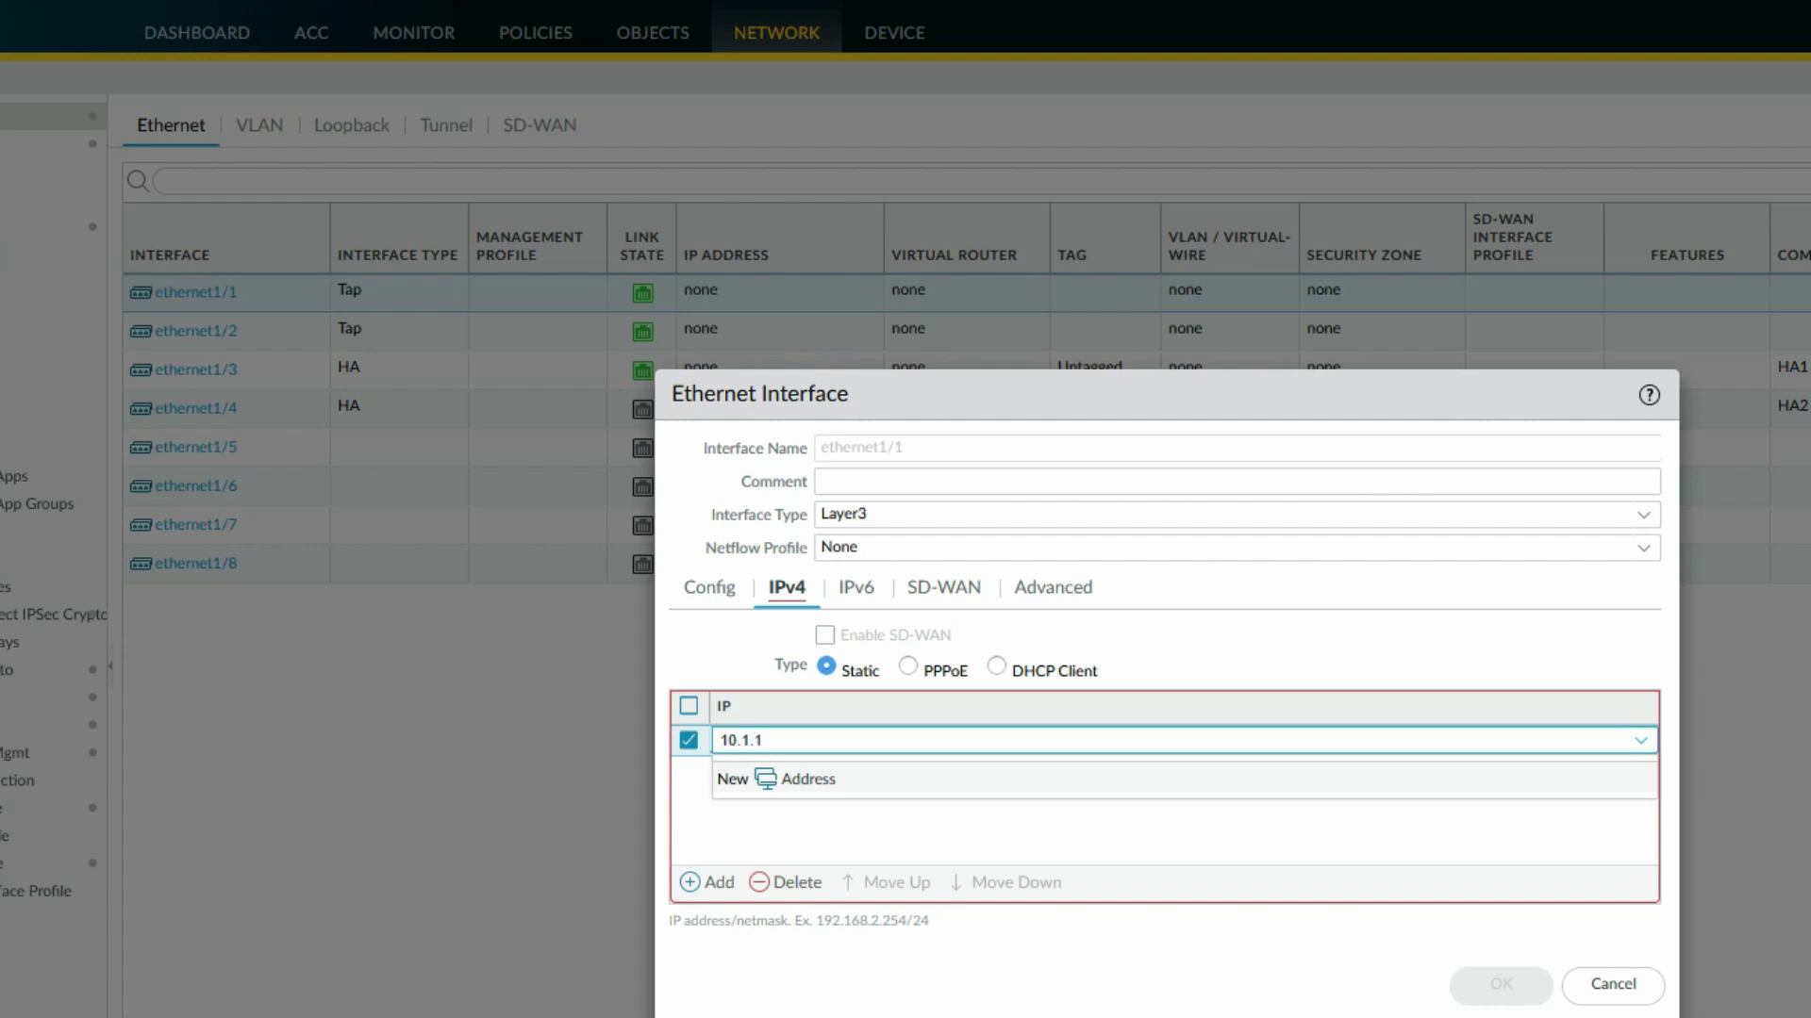
{"action": "type", "text": "10.1.1.1/24"}
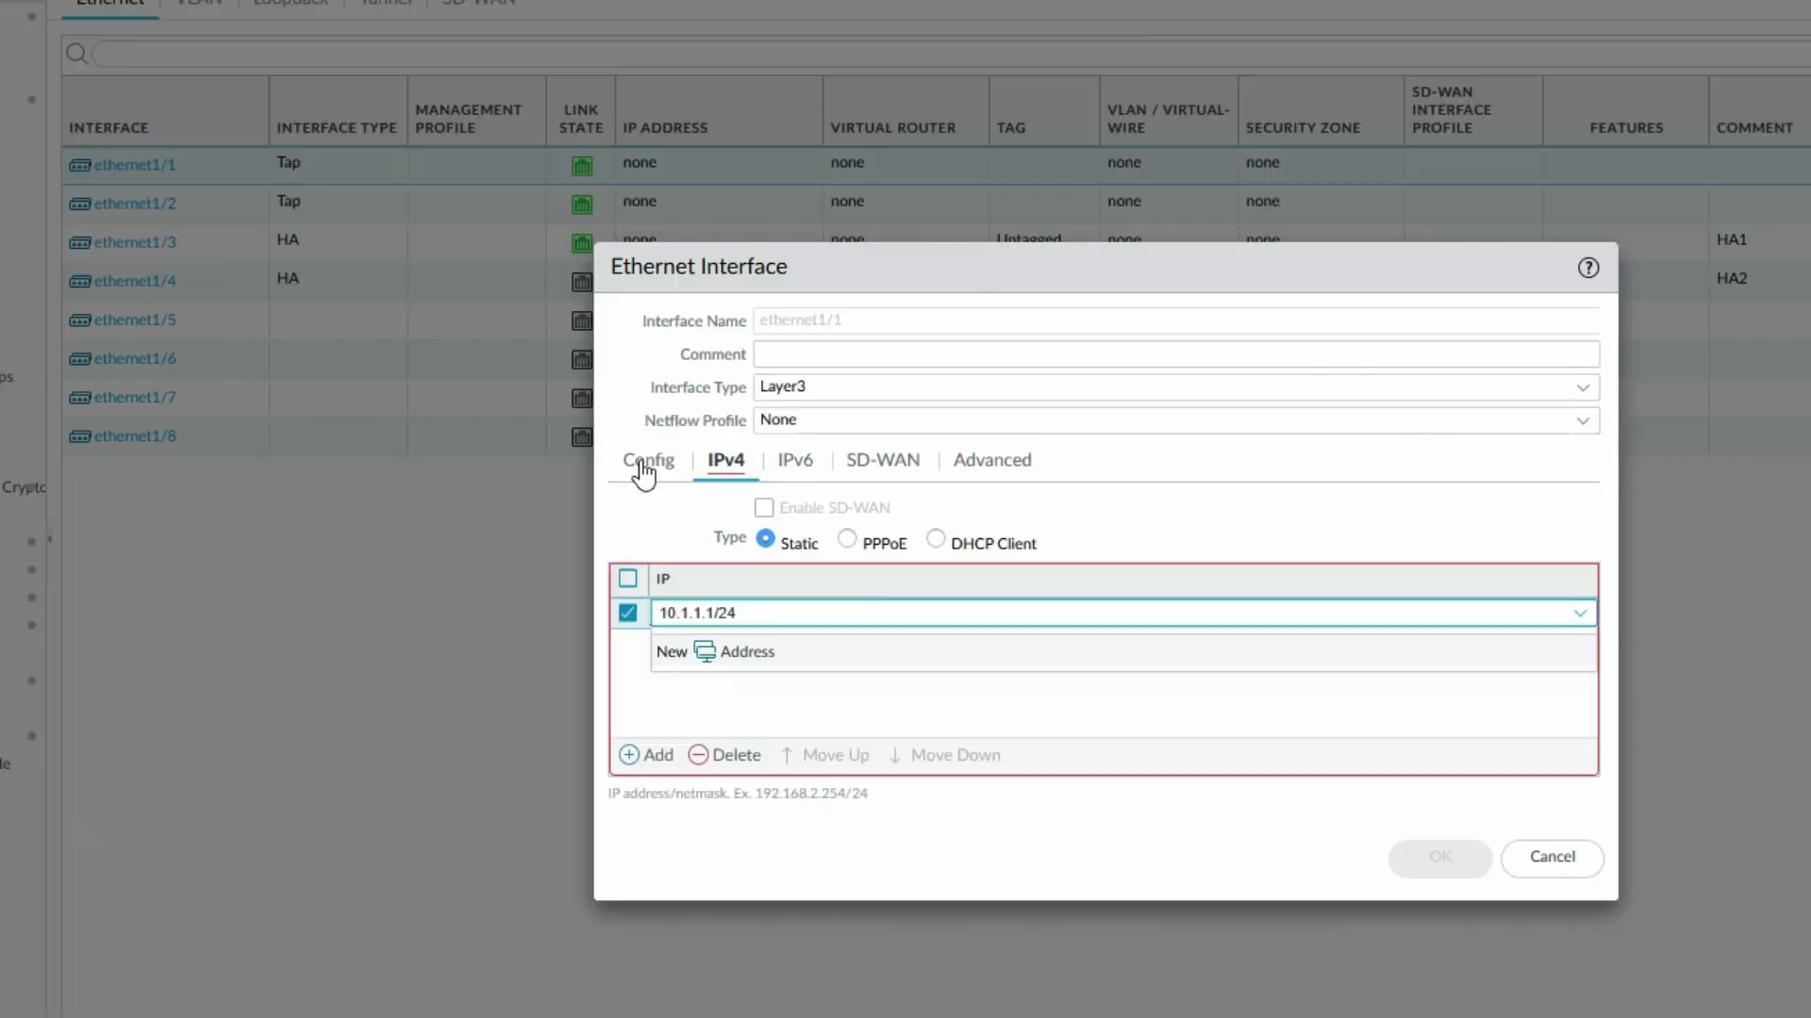
- Assign ethernet1/1 to the default virtual router and the LAN security zone, with MGMT_profile as its management profile
{"action": "left_click", "coordinate": [706, 586]}
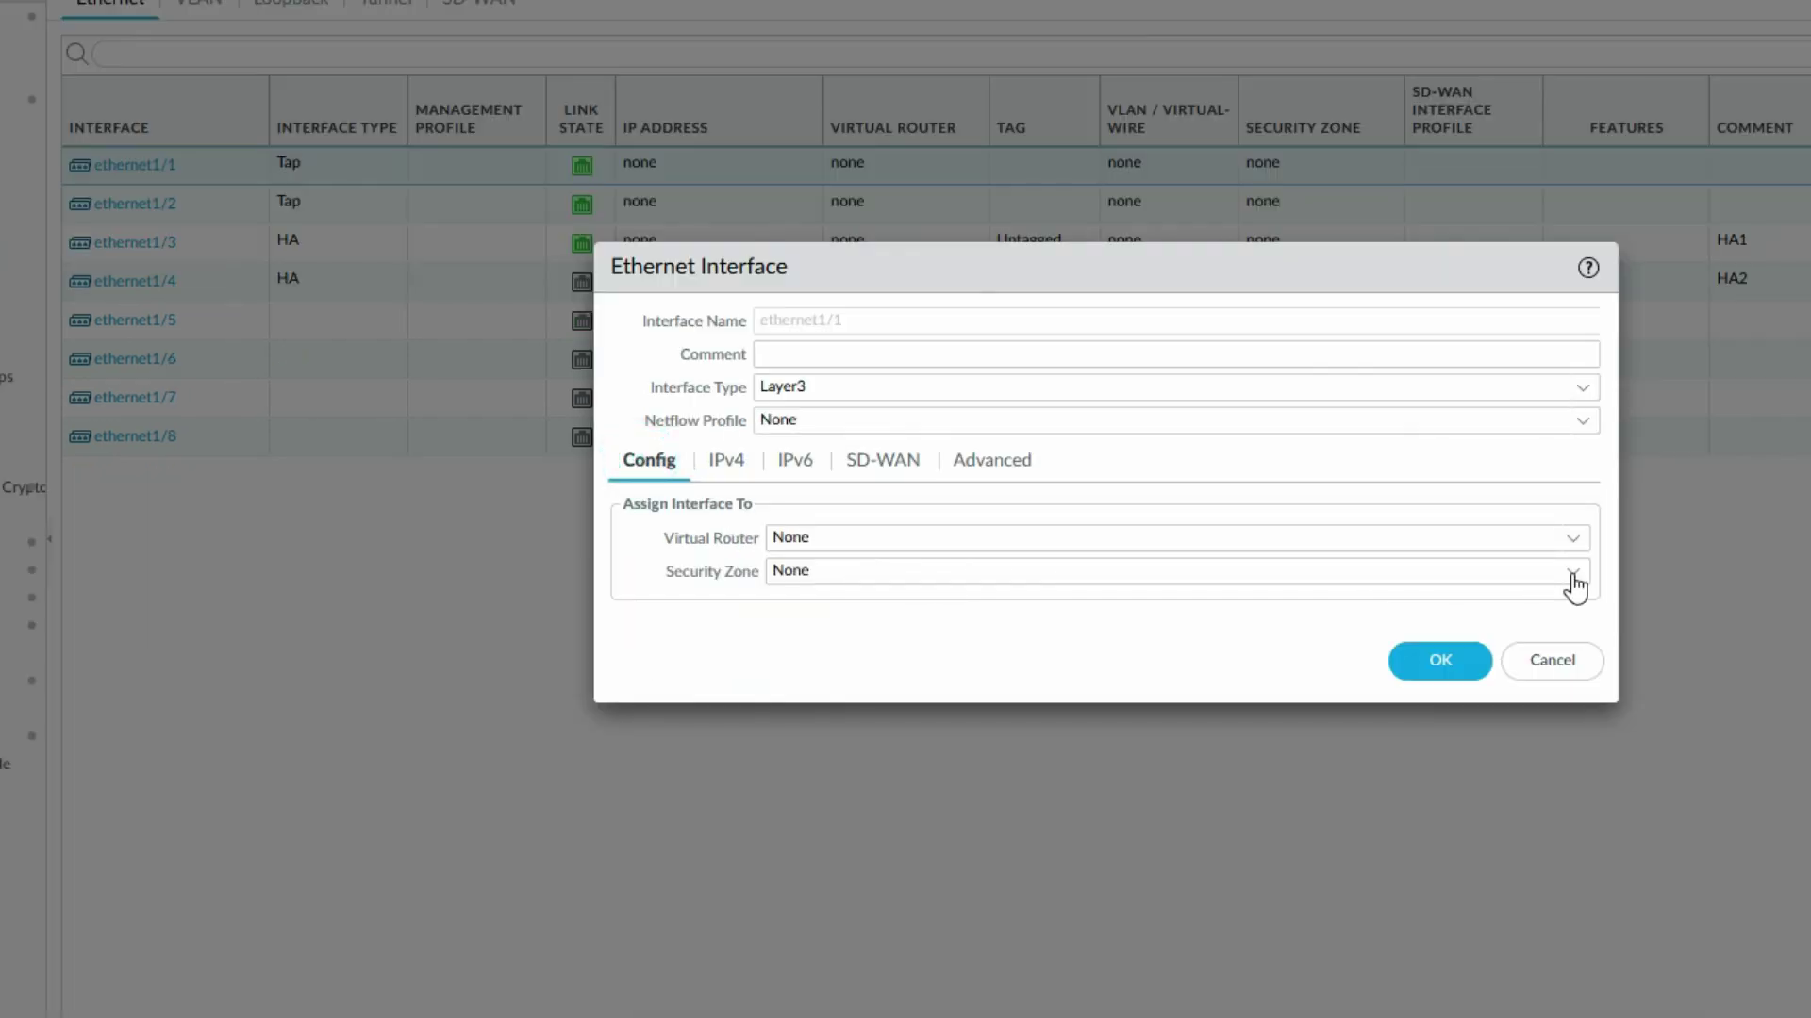
{"action": "left_click", "coordinate": [1570, 538]}
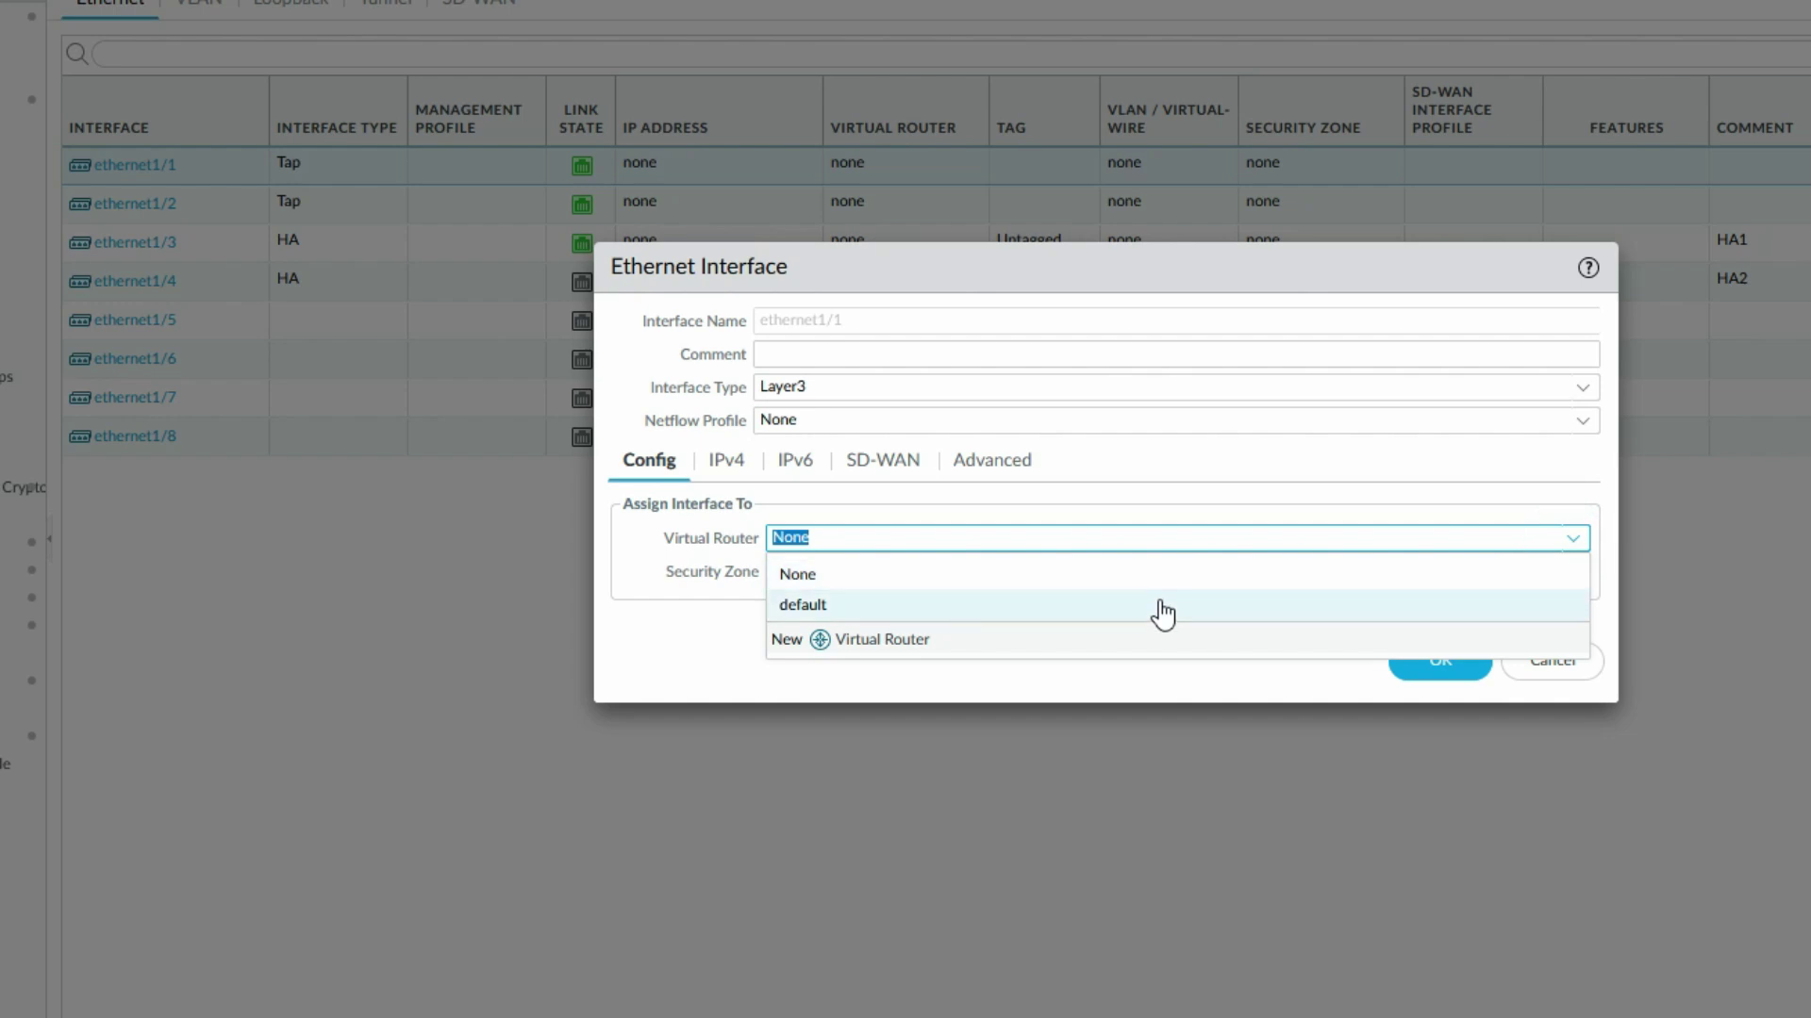
{"action": "left_click", "coordinate": [1160, 603]}
{"action": "left_click", "coordinate": [1575, 557]}
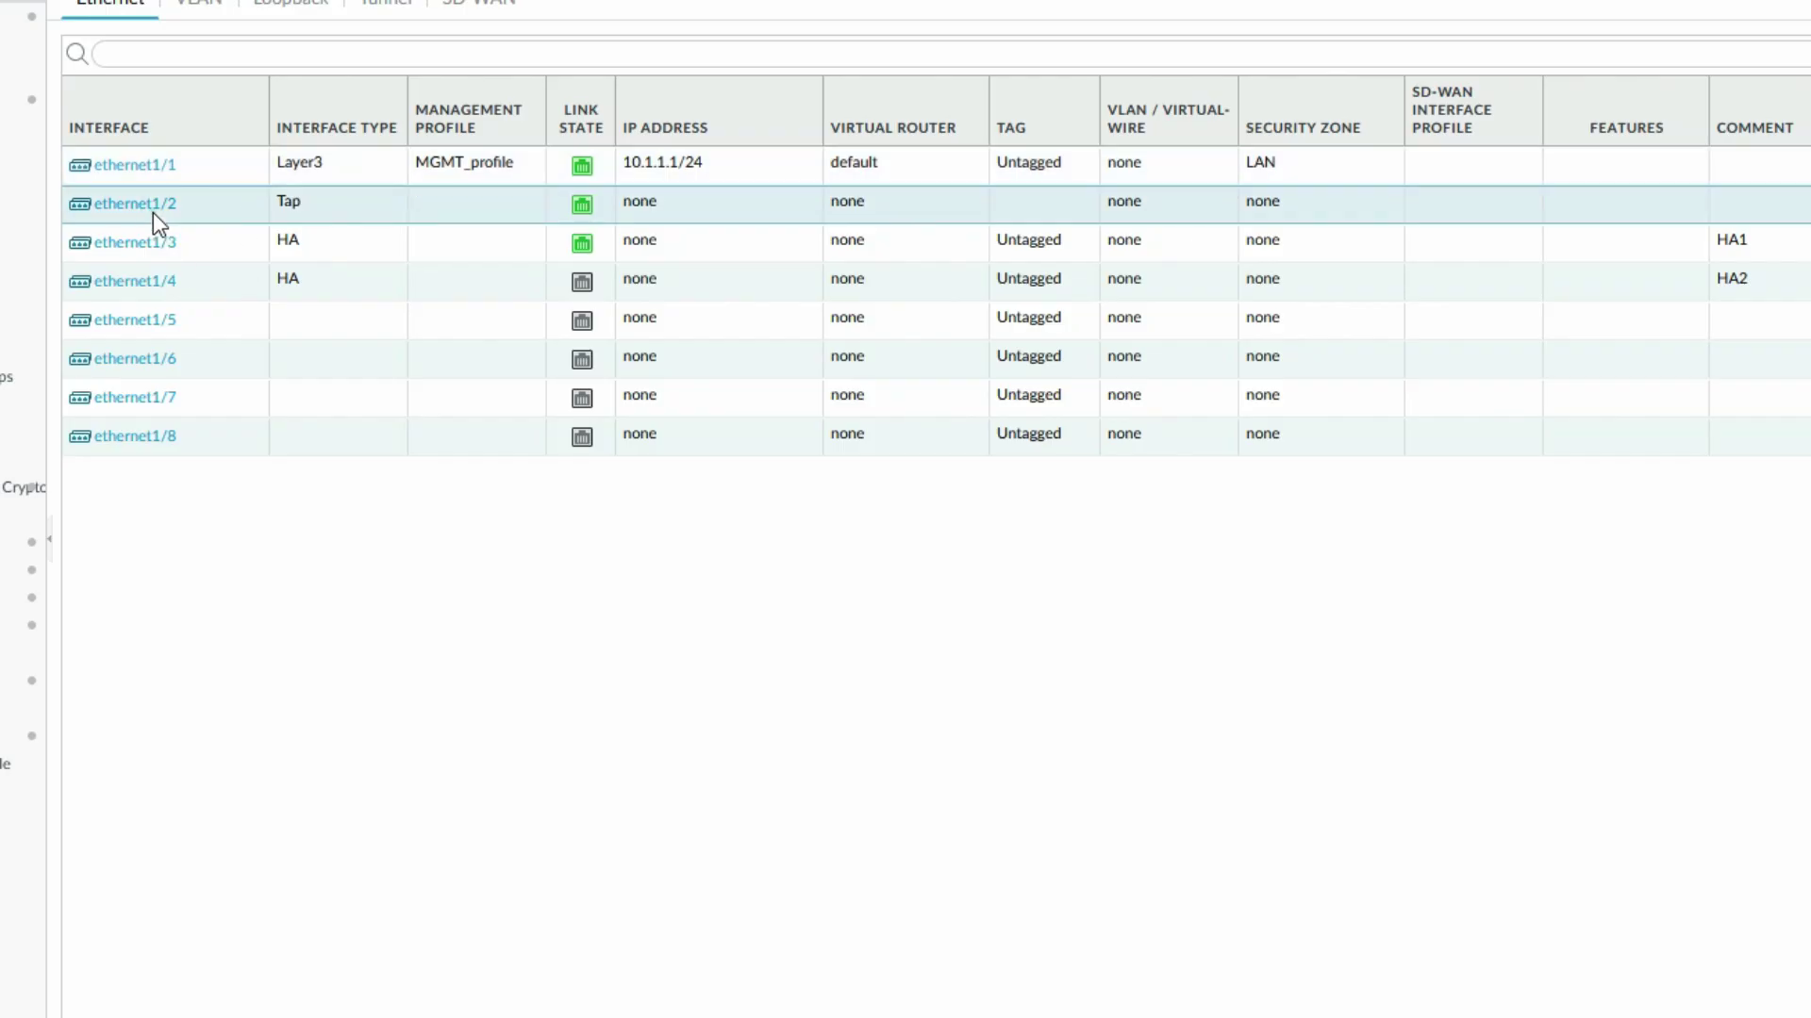
- Make ethernet1/2 a Layer3 interface with the static IPv4 address 20.1.1.1/24
{"action": "left_click", "coordinate": [151, 211]}
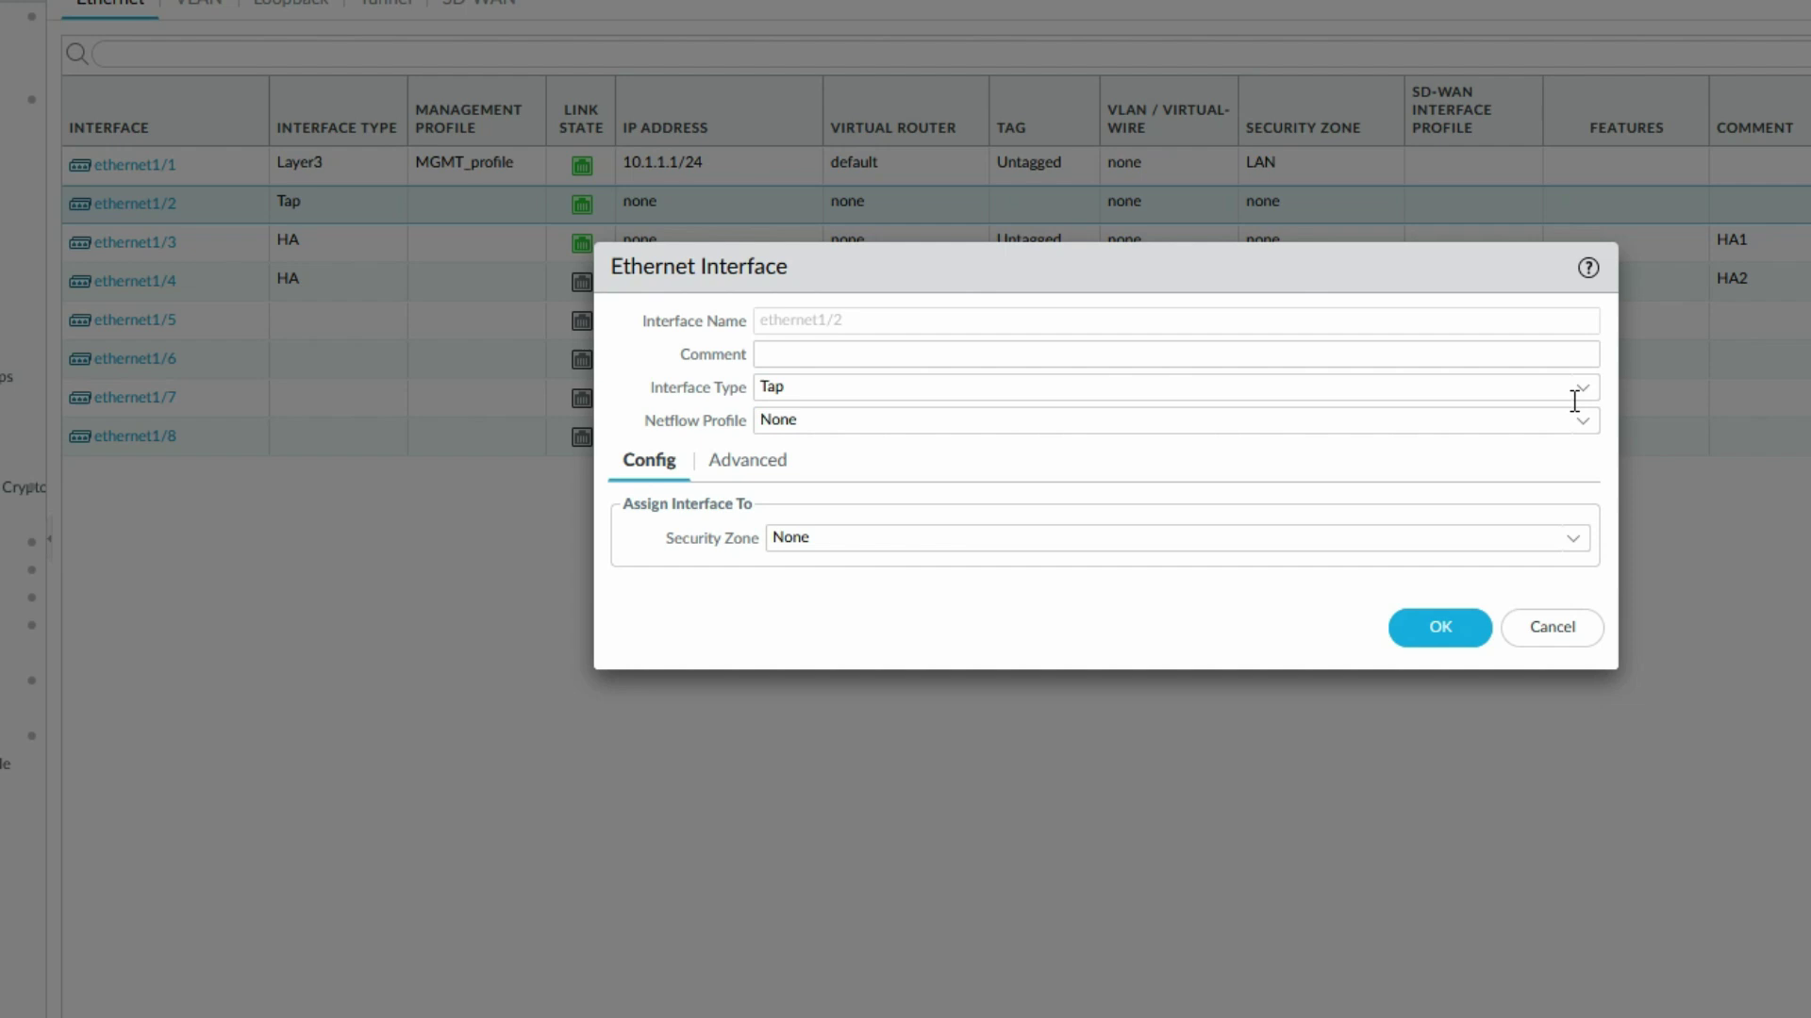
{"action": "left_click", "coordinate": [1578, 390]}
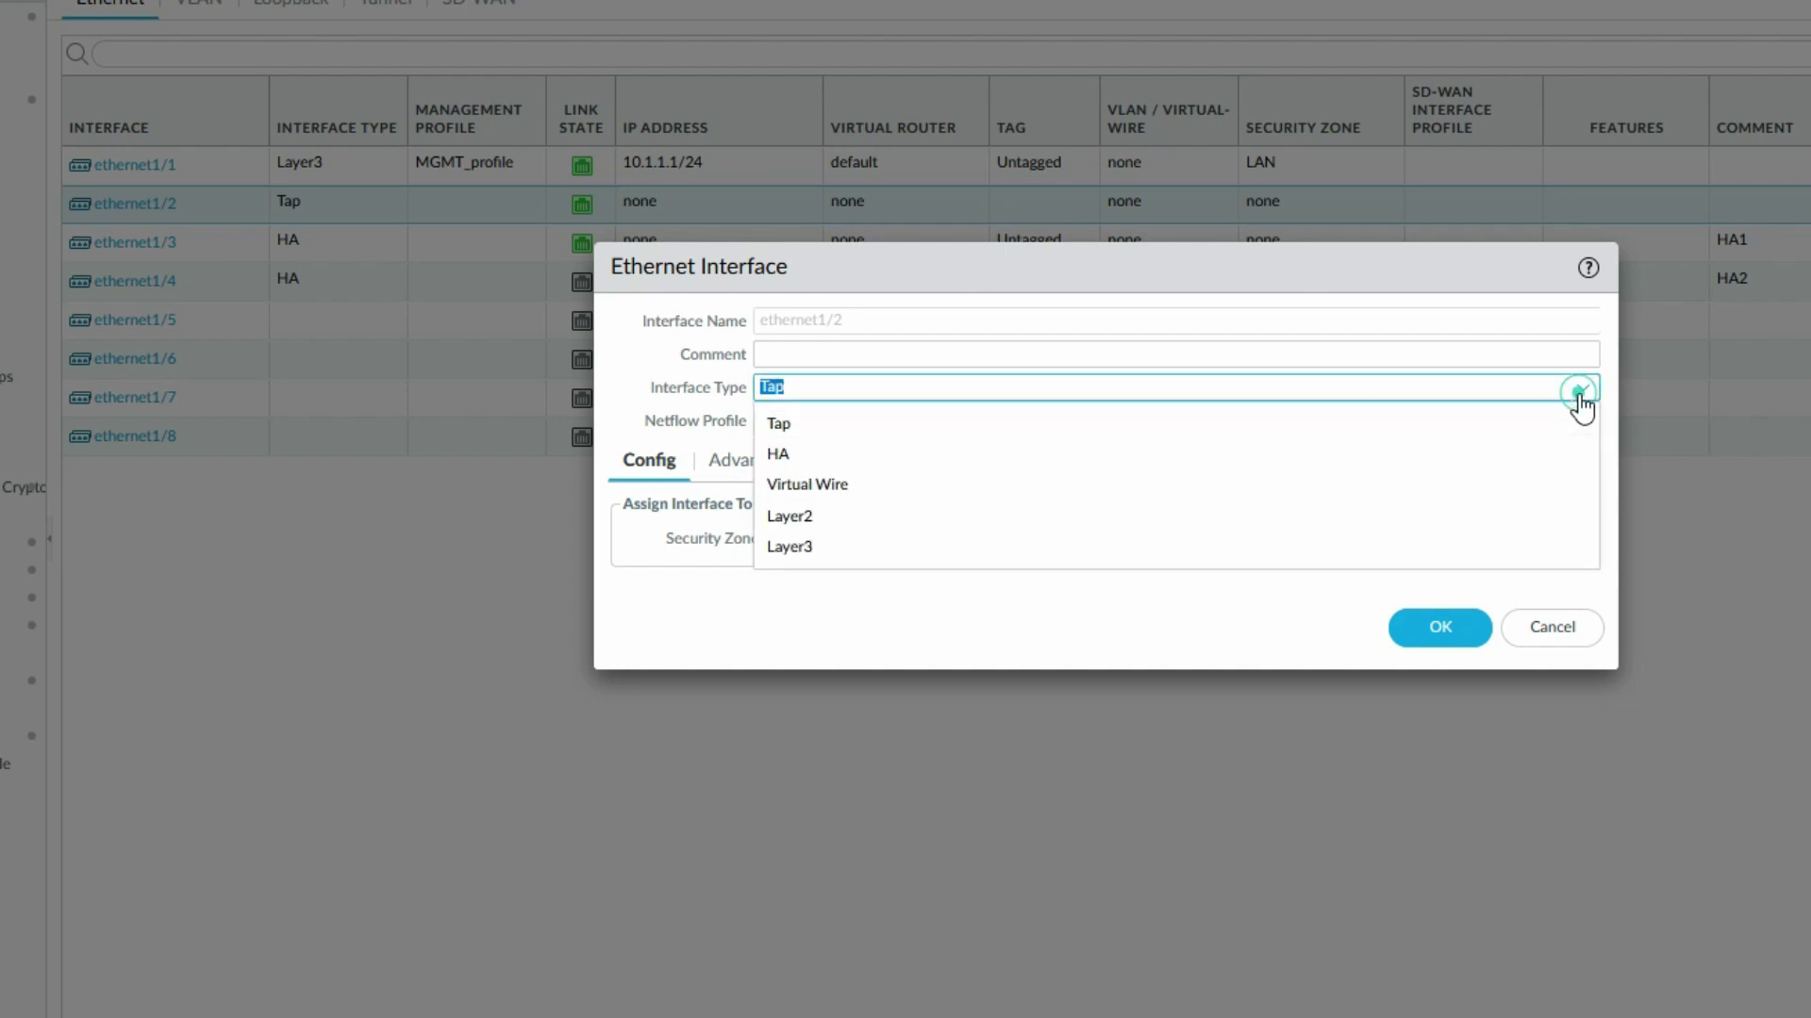
{"action": "left_click", "coordinate": [1190, 549]}
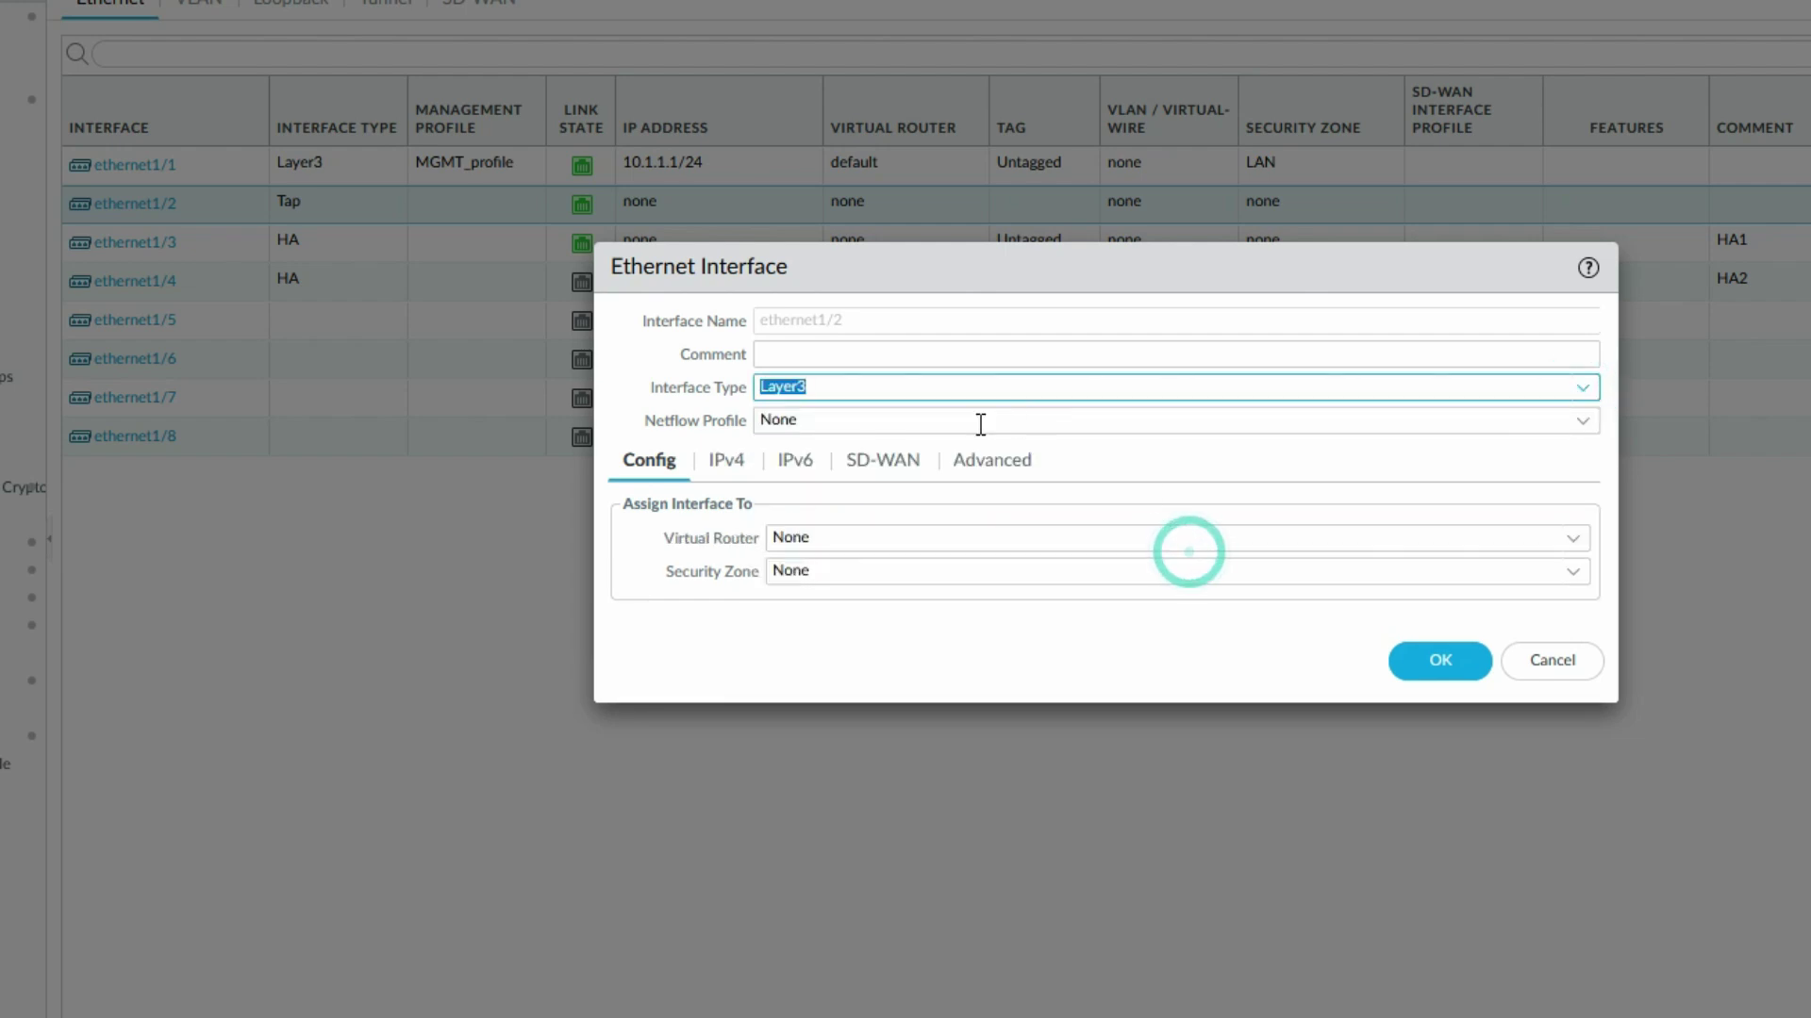
{"action": "left_click", "coordinate": [743, 461]}
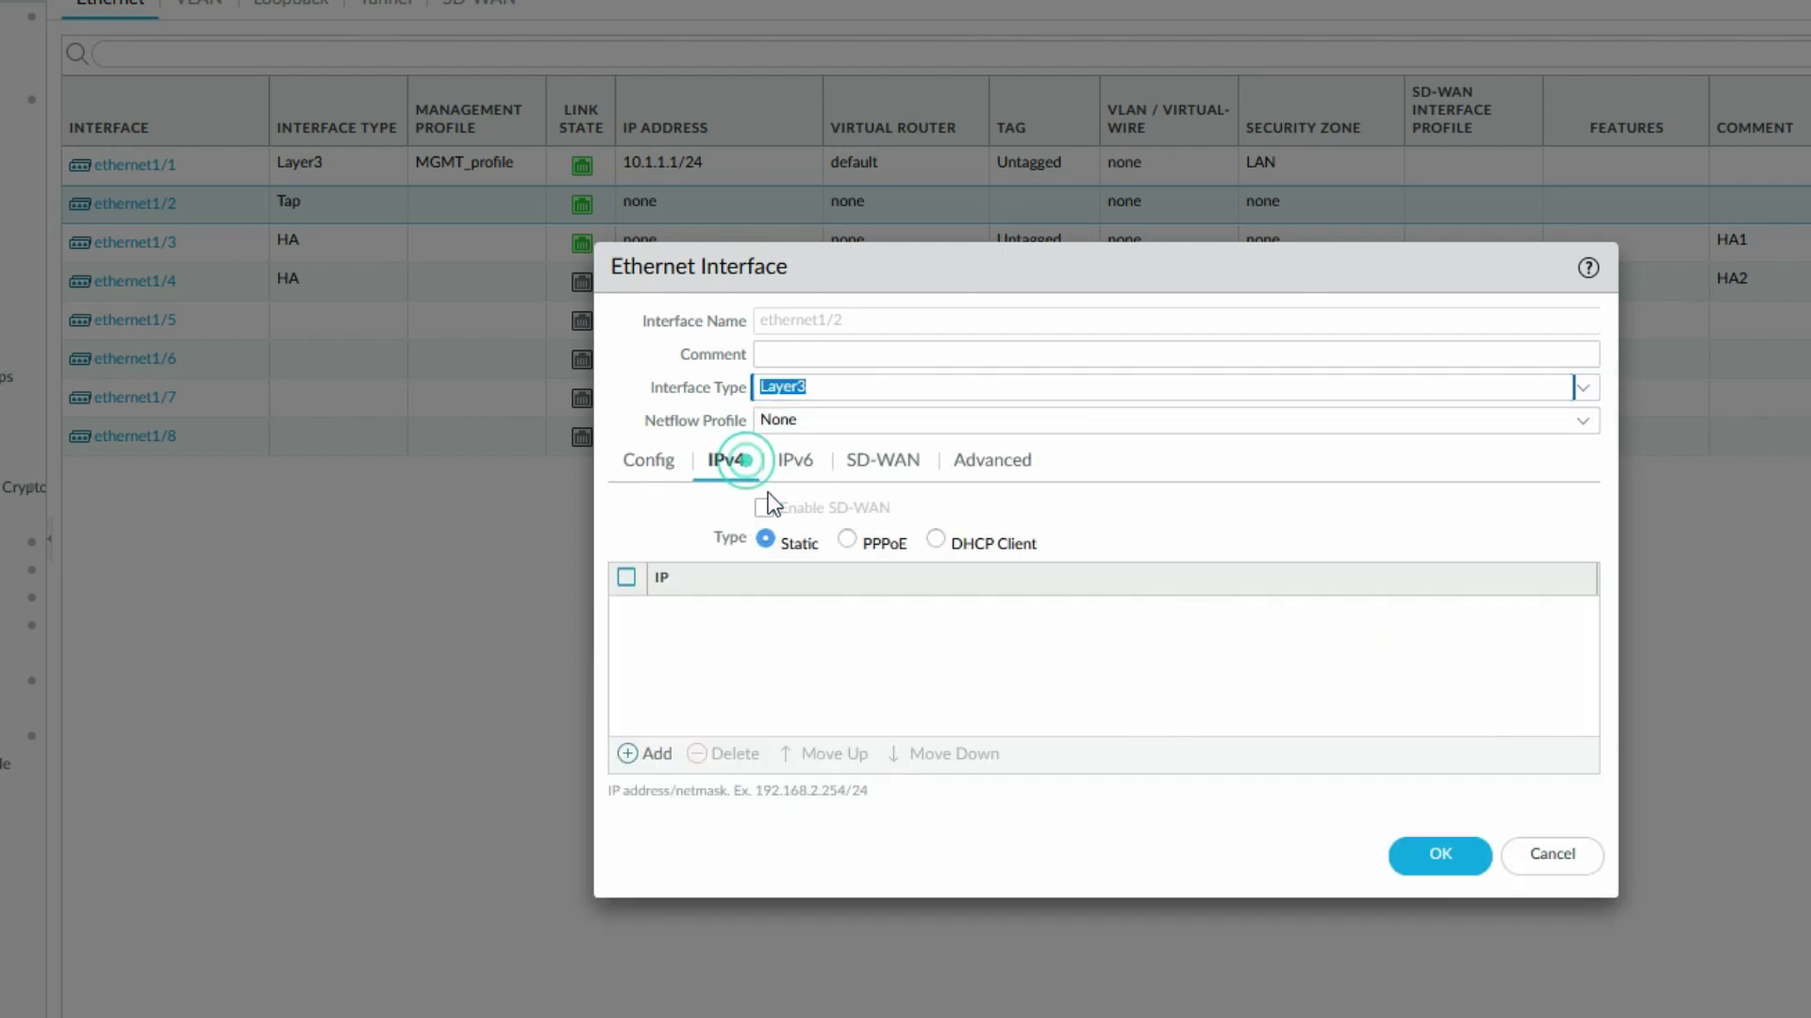
{"action": "left_click", "coordinate": [650, 753]}
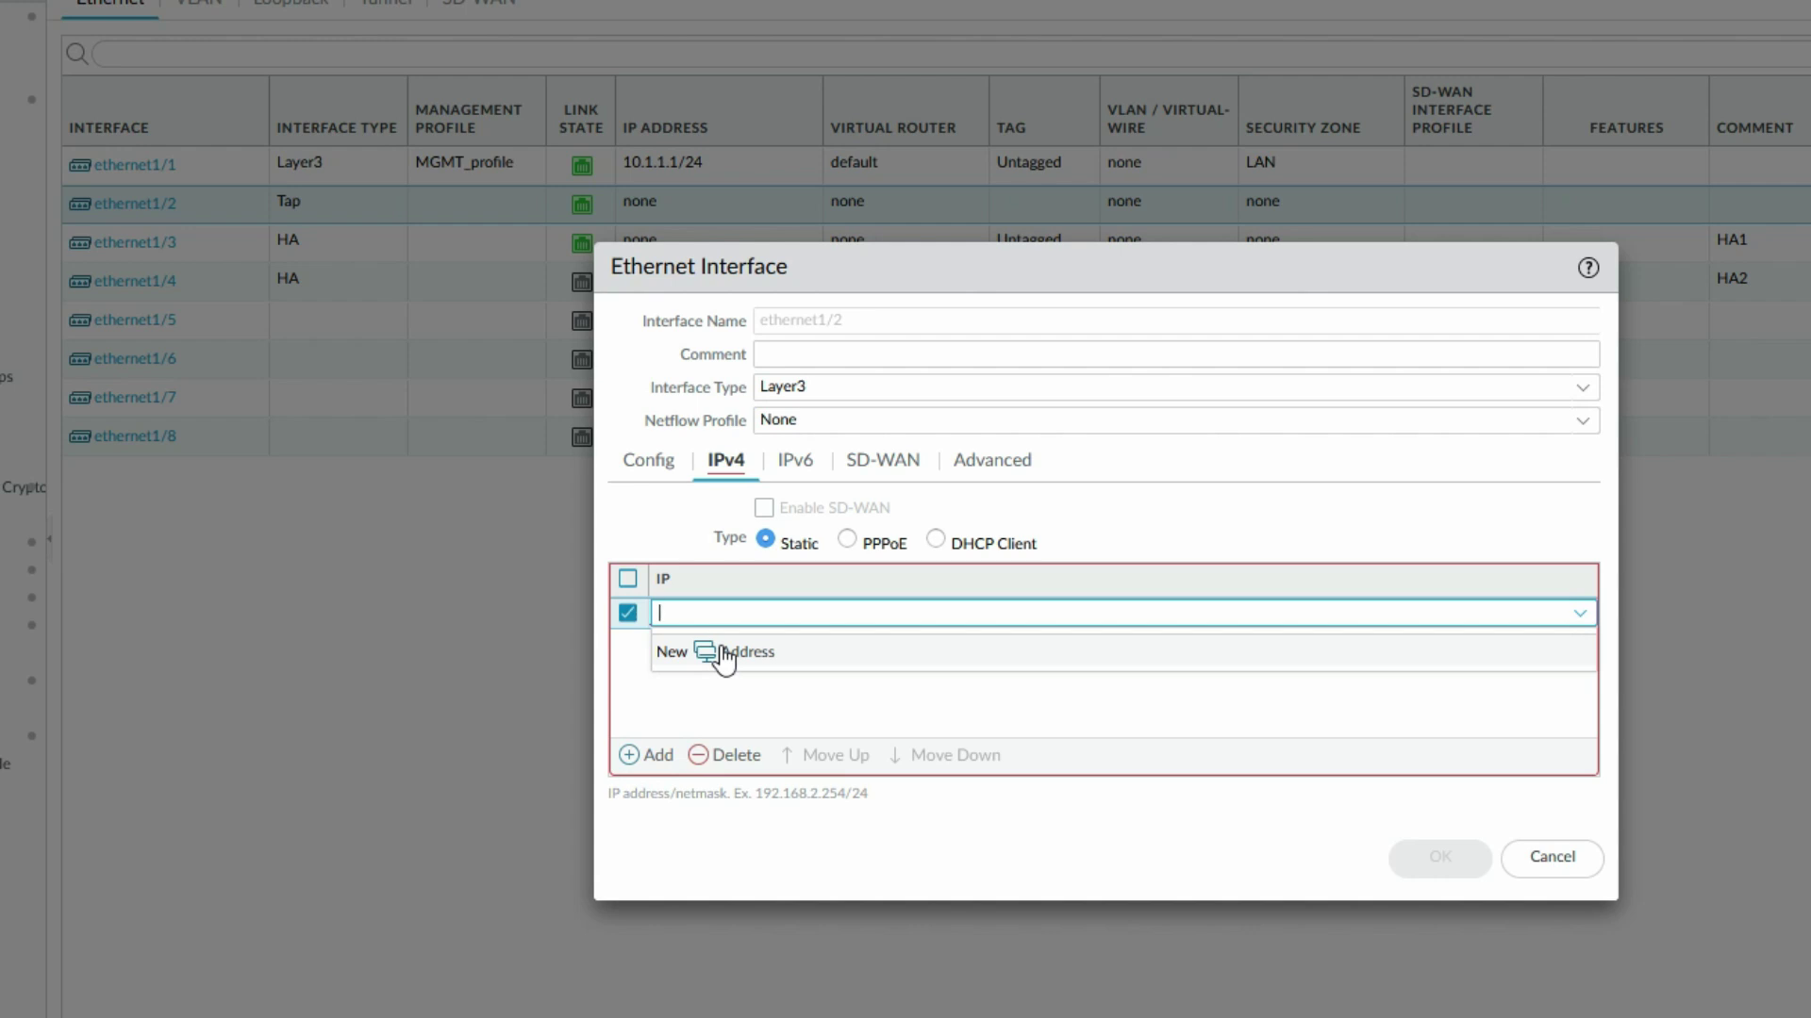
{"action": "type", "text": "20.1.1.1/24"}
{"action": "left_click", "coordinate": [859, 747]}
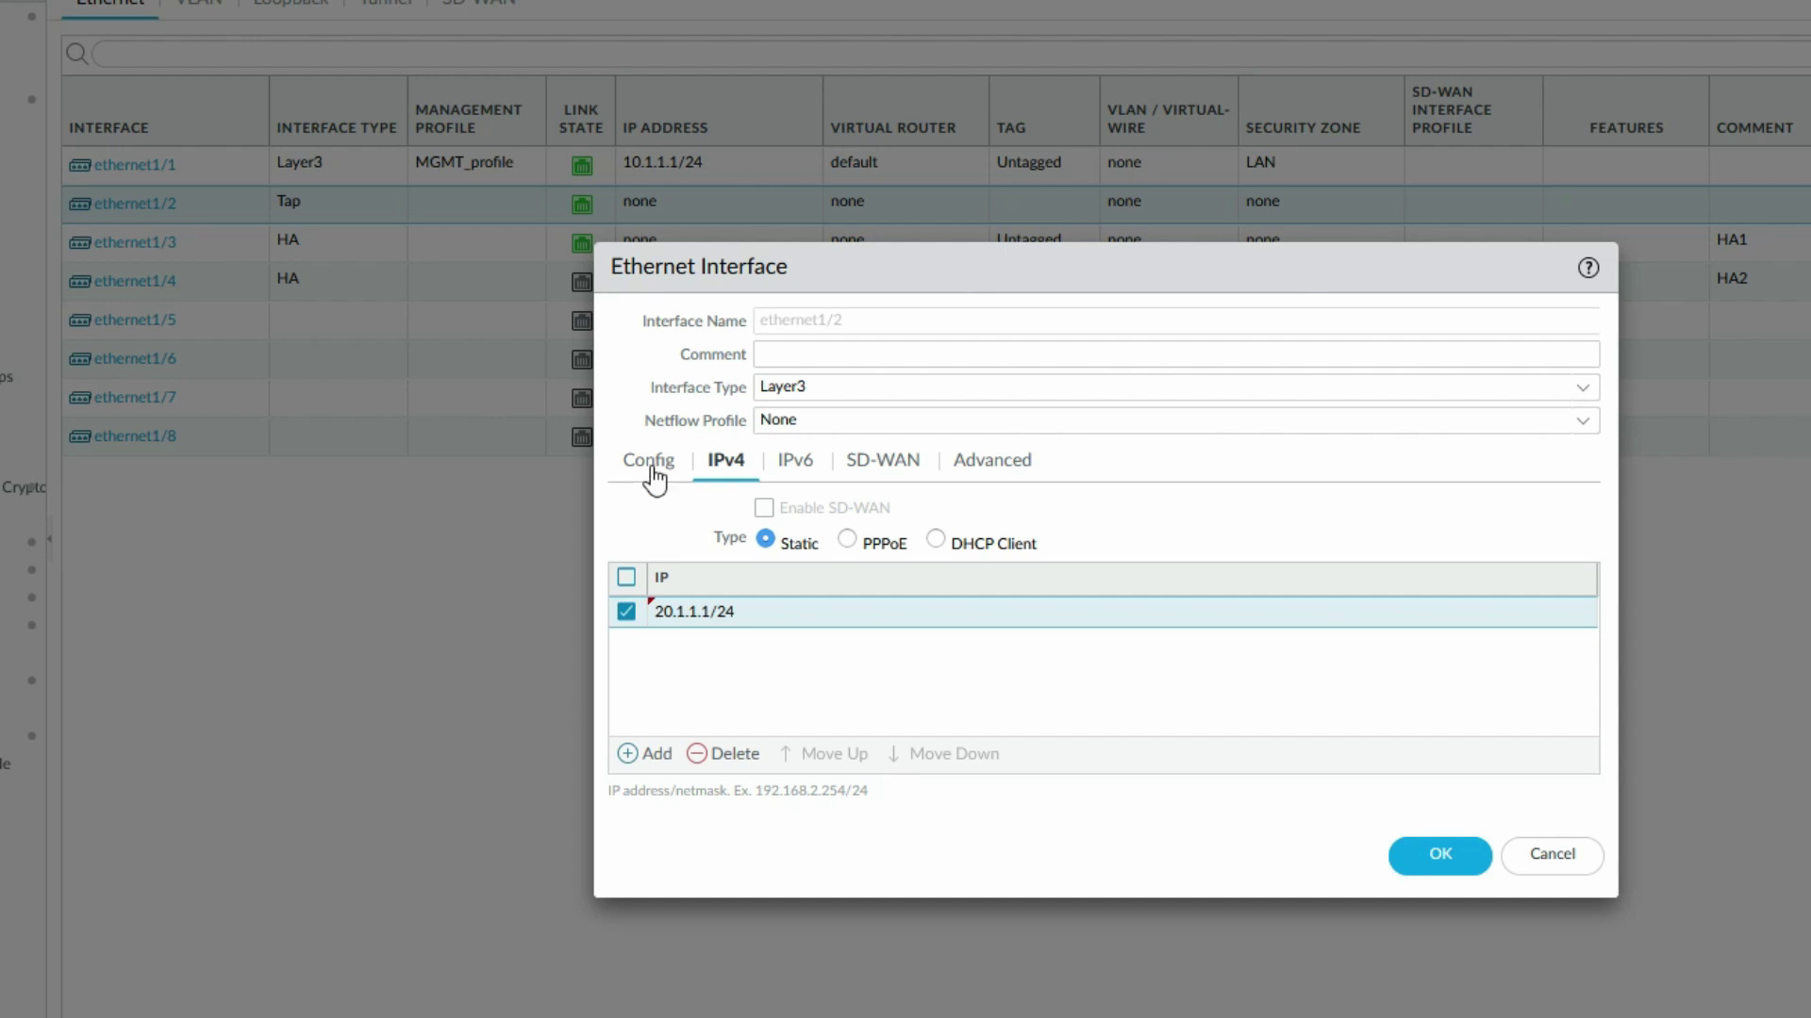
- Assign ethernet1/2 to the default virtual router and the Outside security zone, with MGMT_profile as its management profile
{"action": "left_click", "coordinate": [652, 466]}
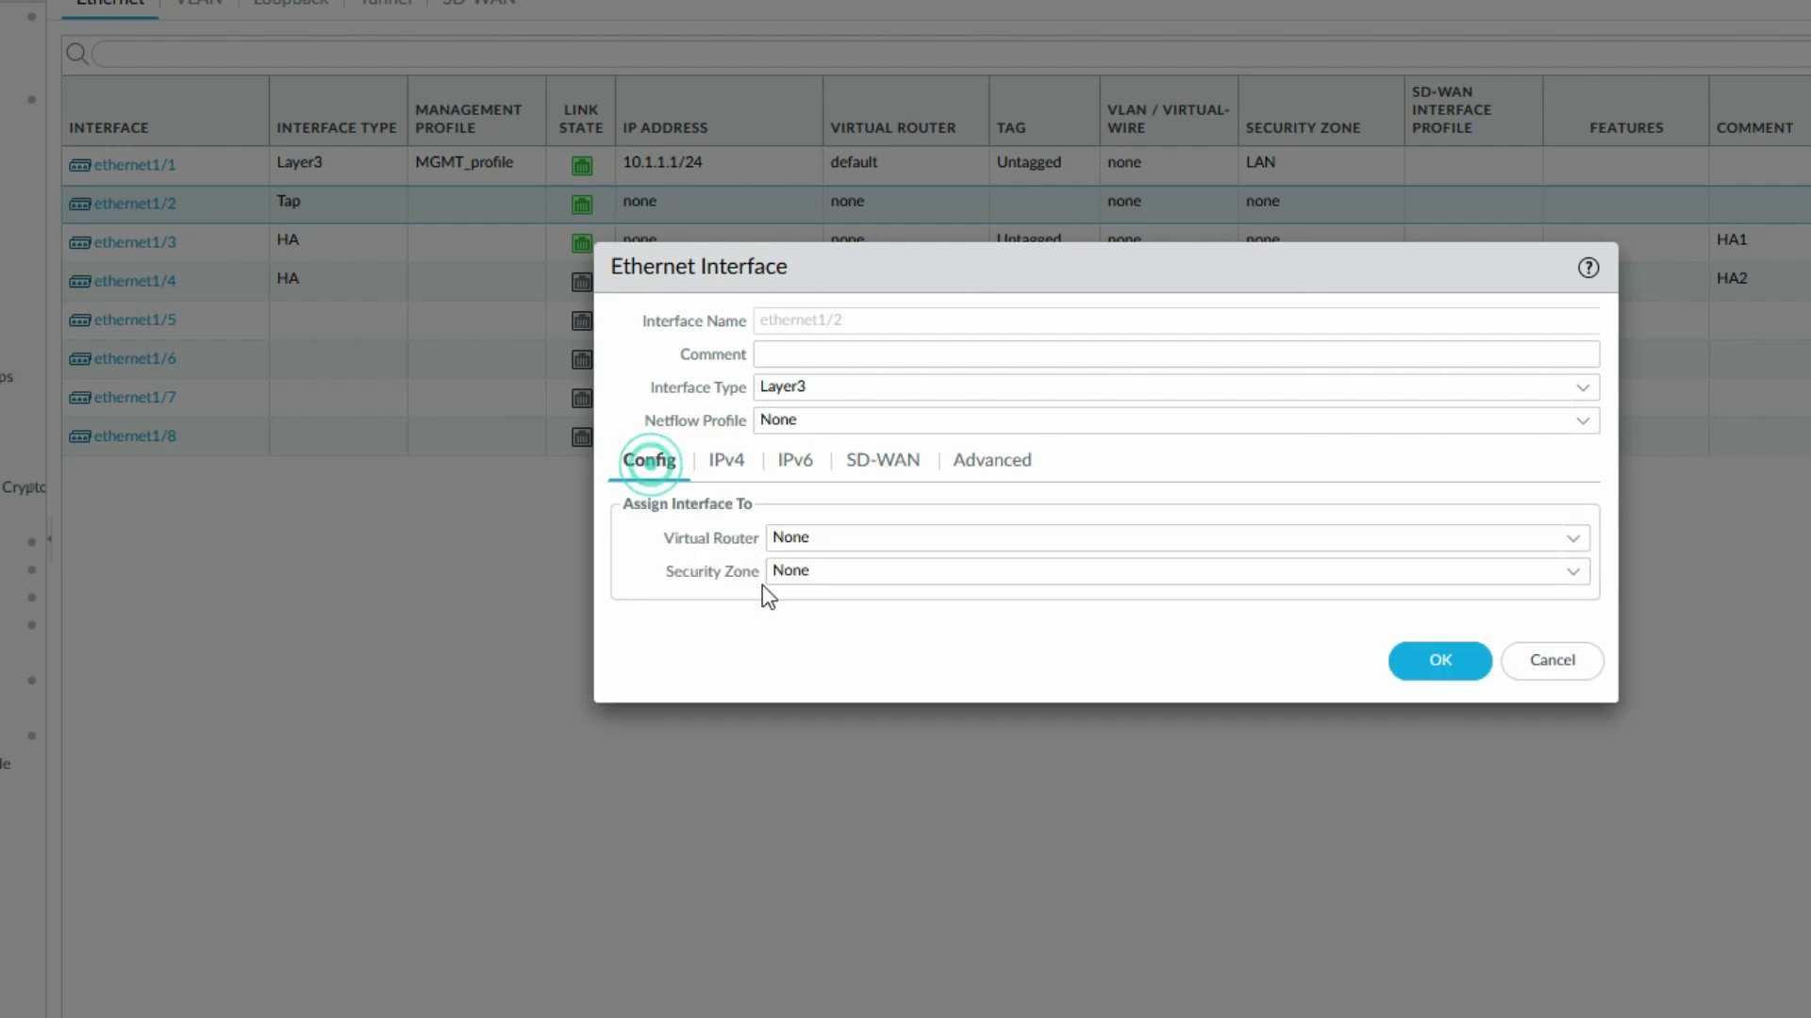
{"action": "left_click", "coordinate": [1572, 552]}
{"action": "left_click", "coordinate": [1166, 611]}
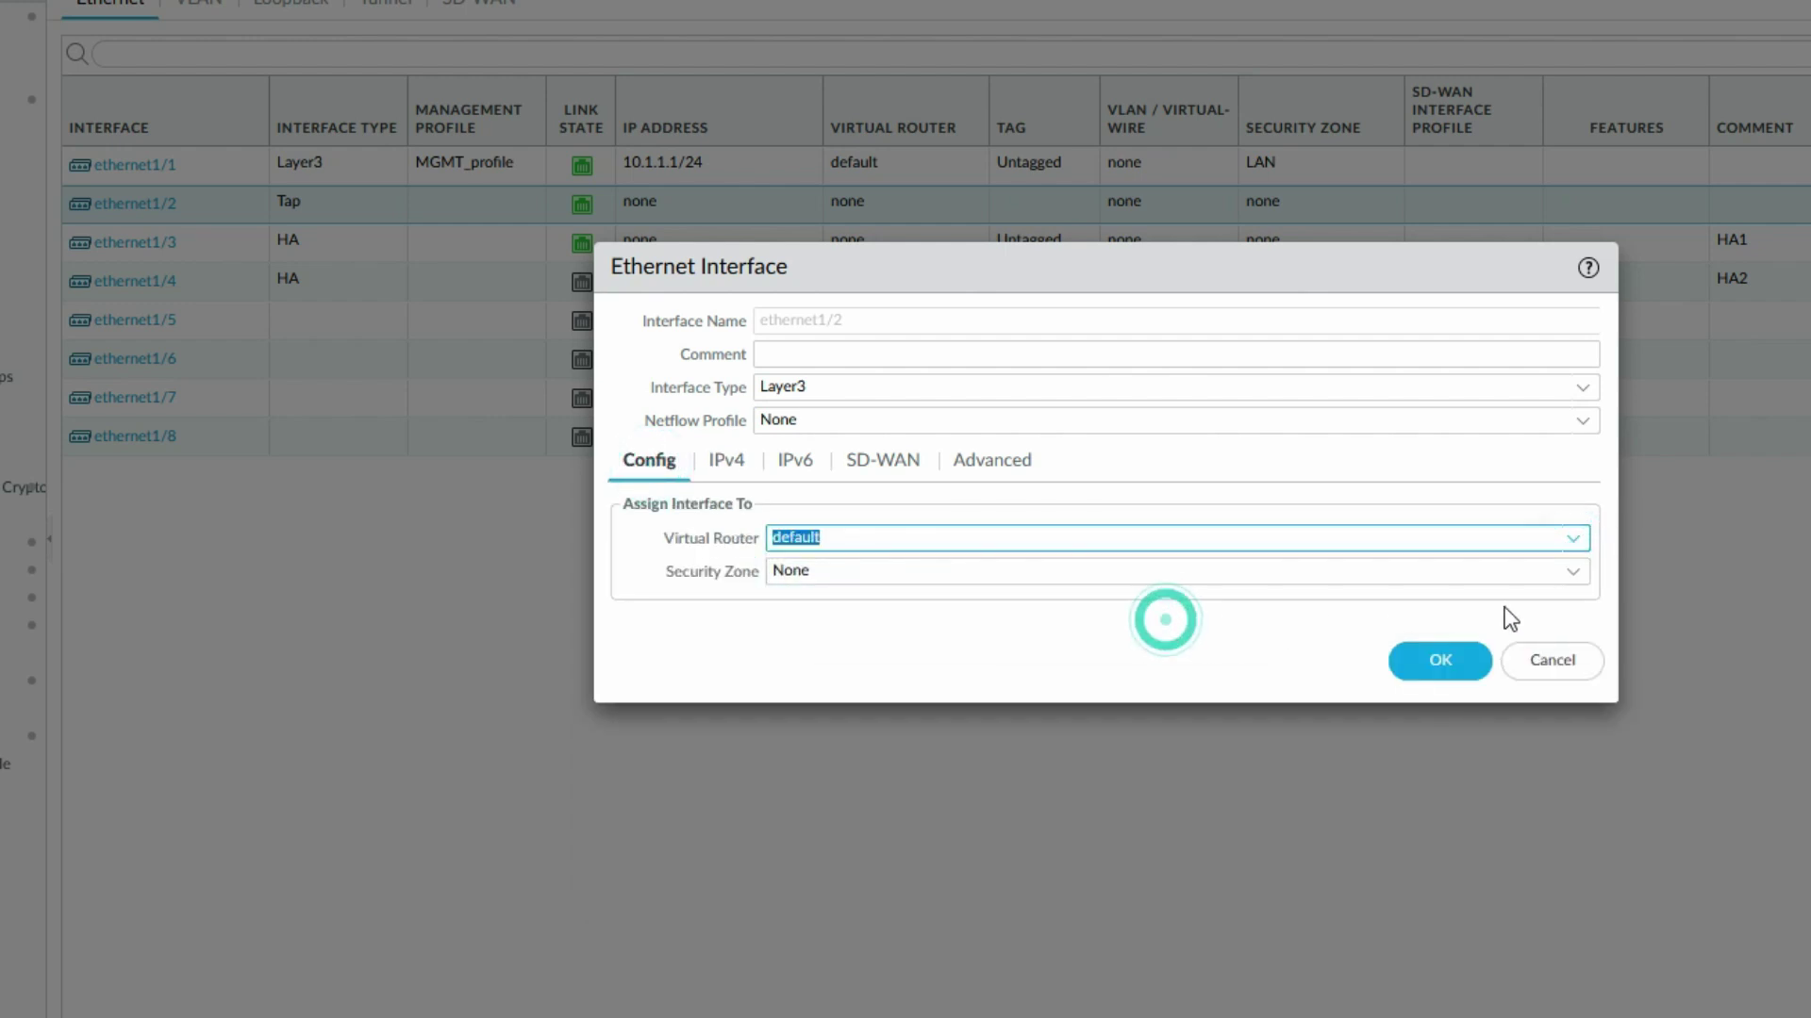
{"action": "left_click", "coordinate": [1573, 573]}
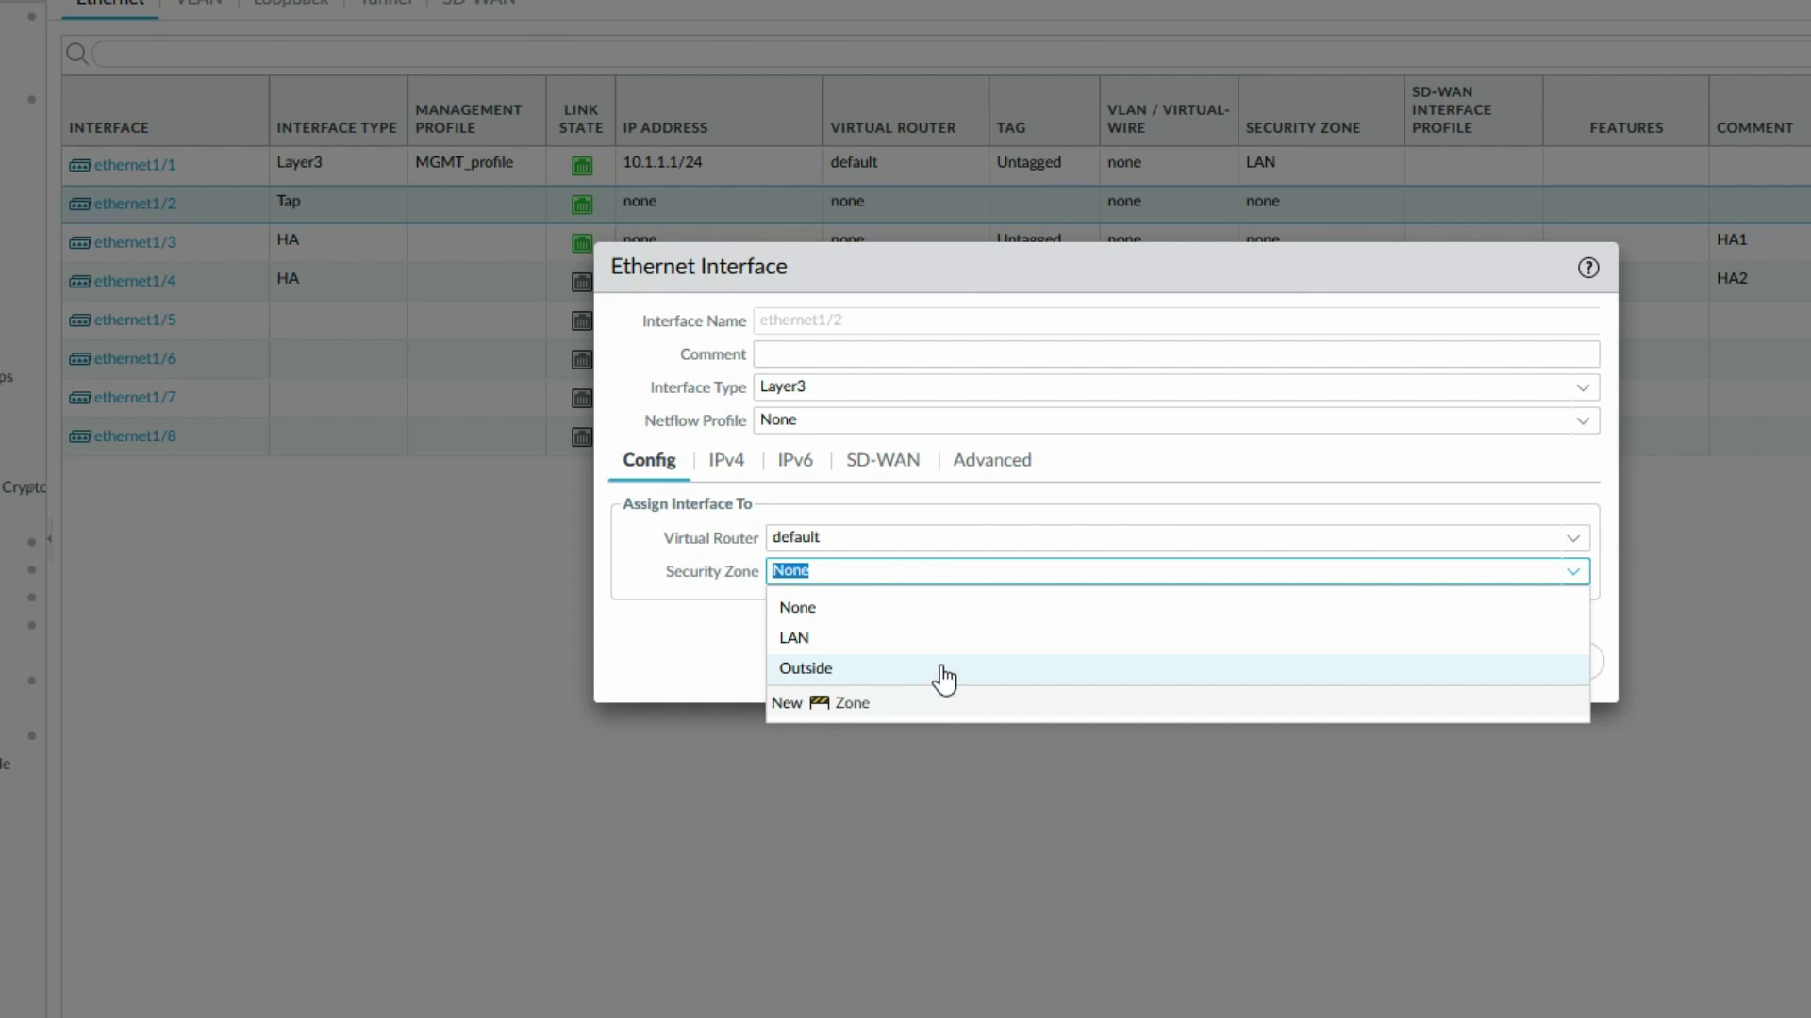
{"action": "left_click", "coordinate": [943, 668]}
{"action": "left_click", "coordinate": [1443, 672]}
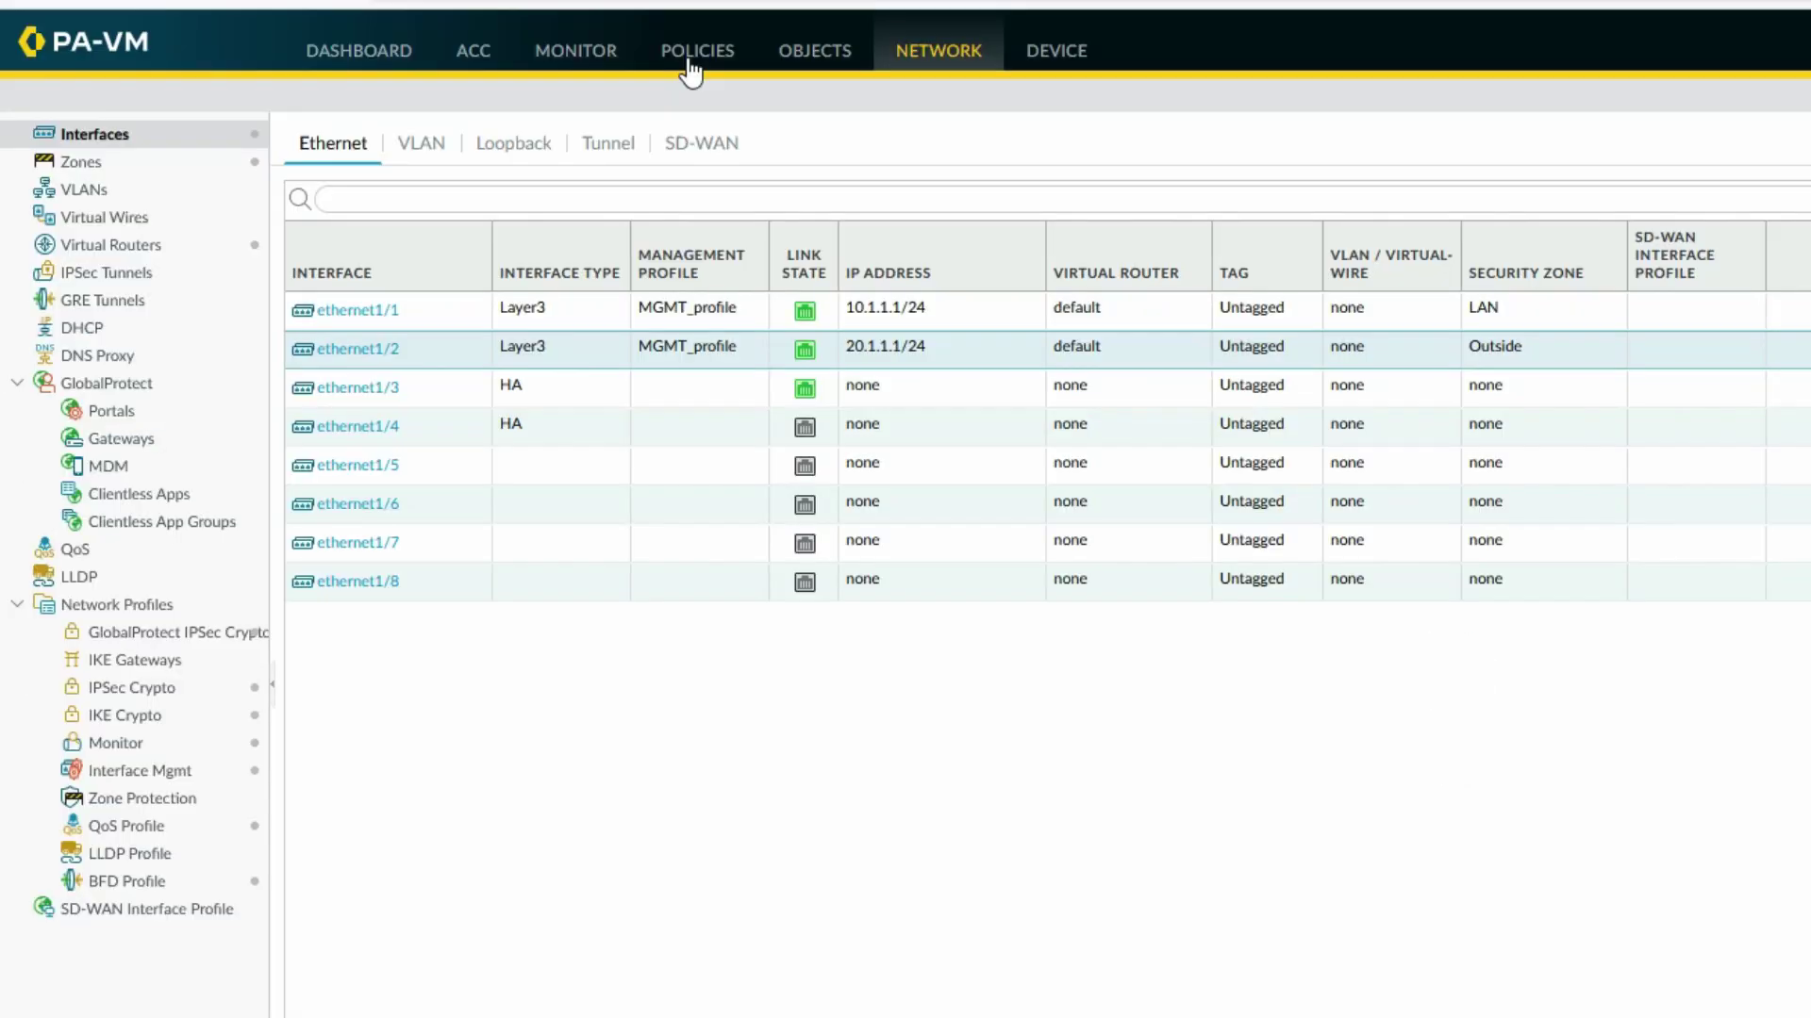
- In the device's high availability setup, enable HA with group ID 10, keeping Active Passive mode and config sync on
{"action": "left_click", "coordinate": [1051, 63]}
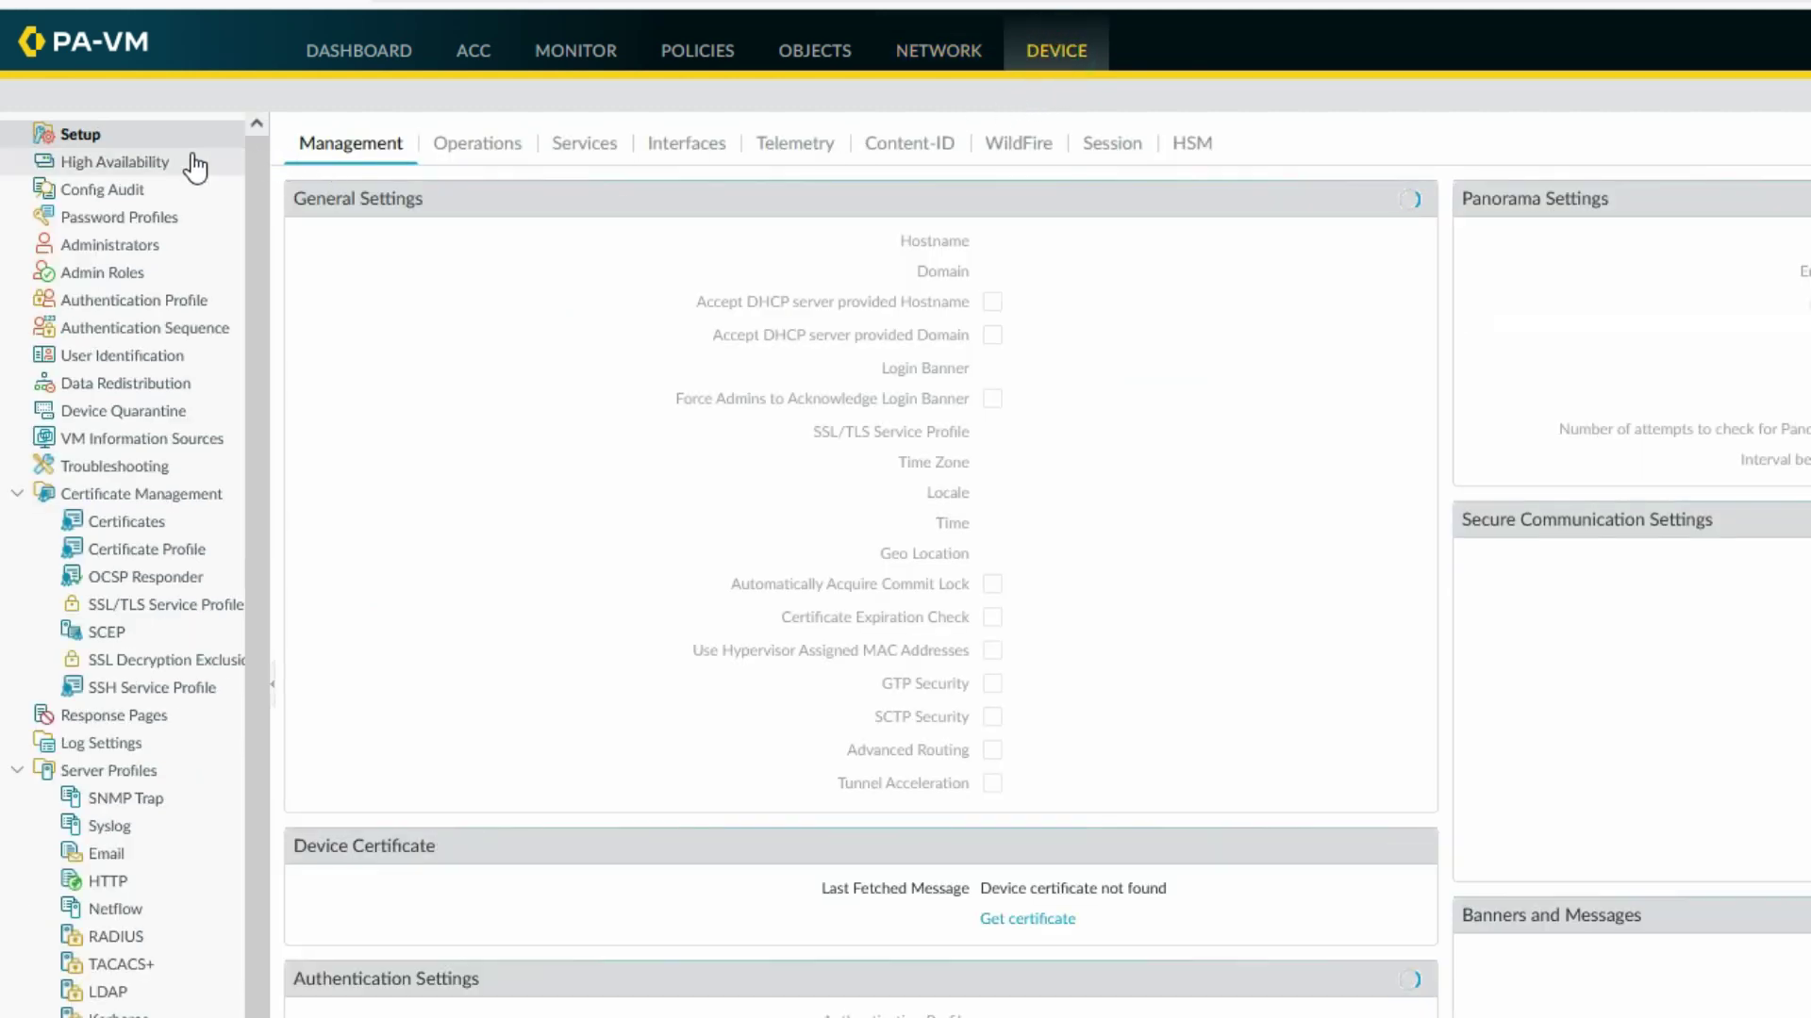
{"action": "left_click", "coordinate": [151, 167]}
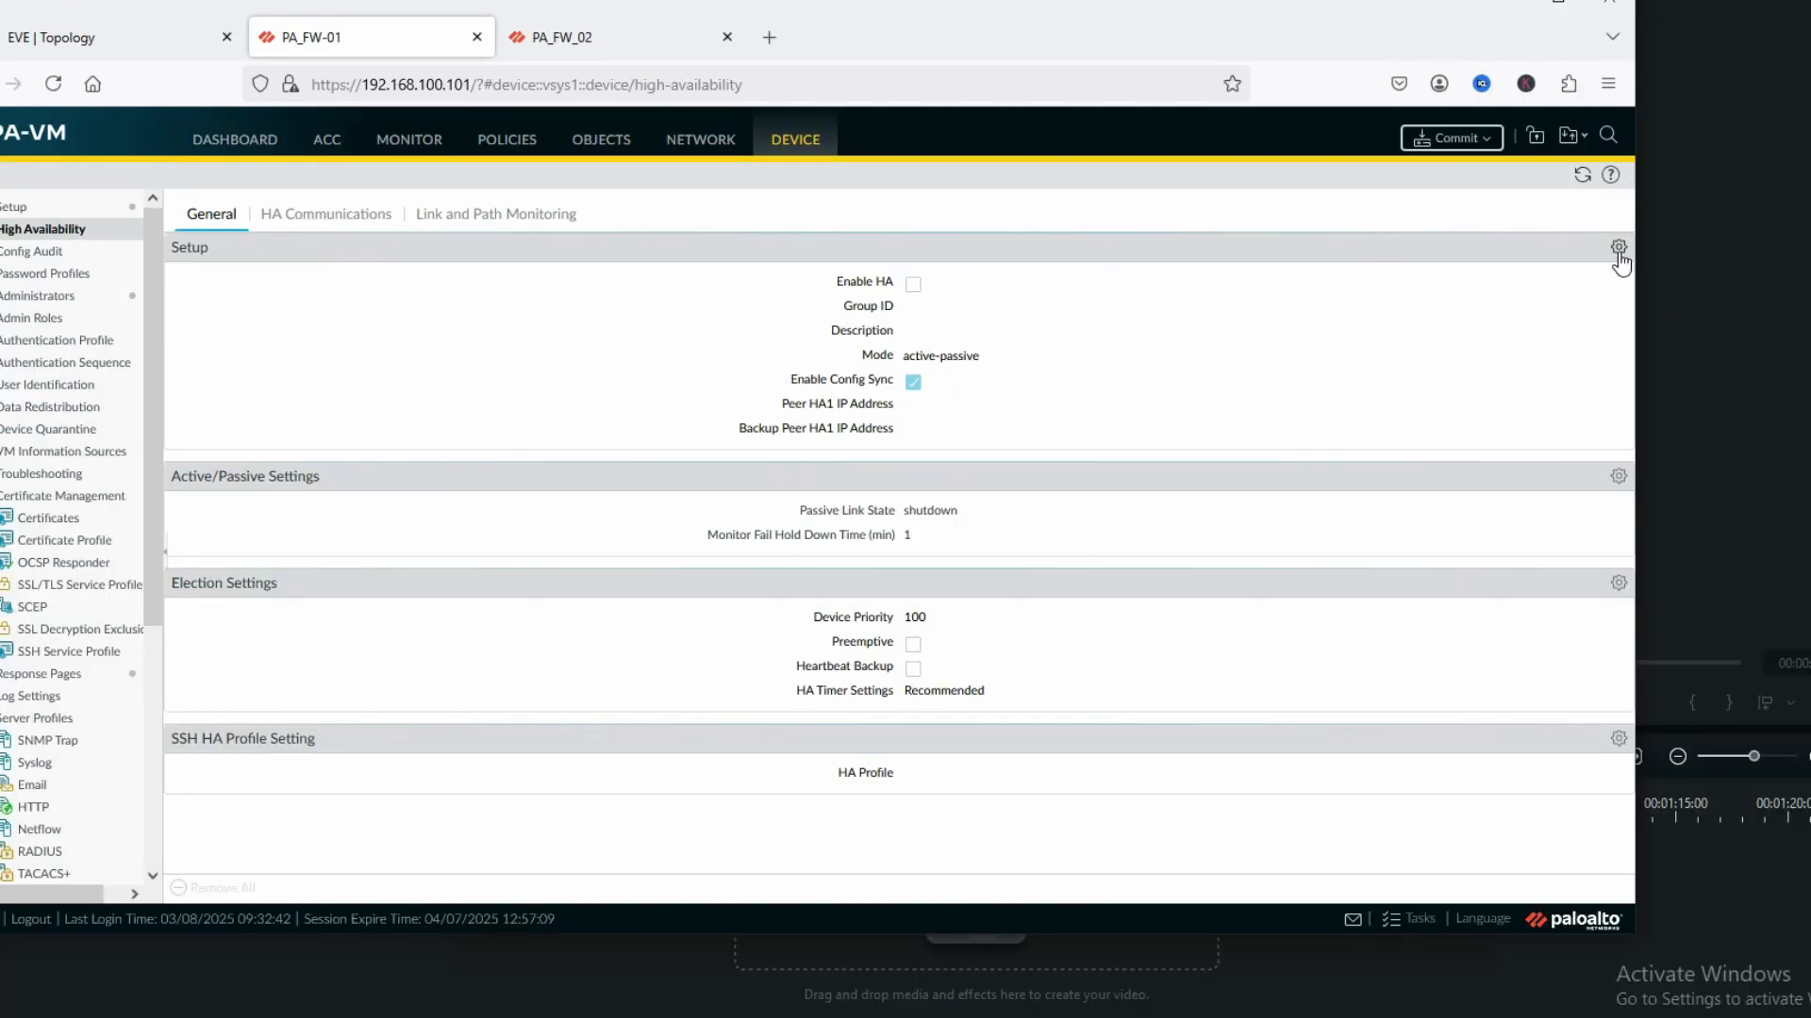
{"action": "left_click", "coordinate": [1776, 234]}
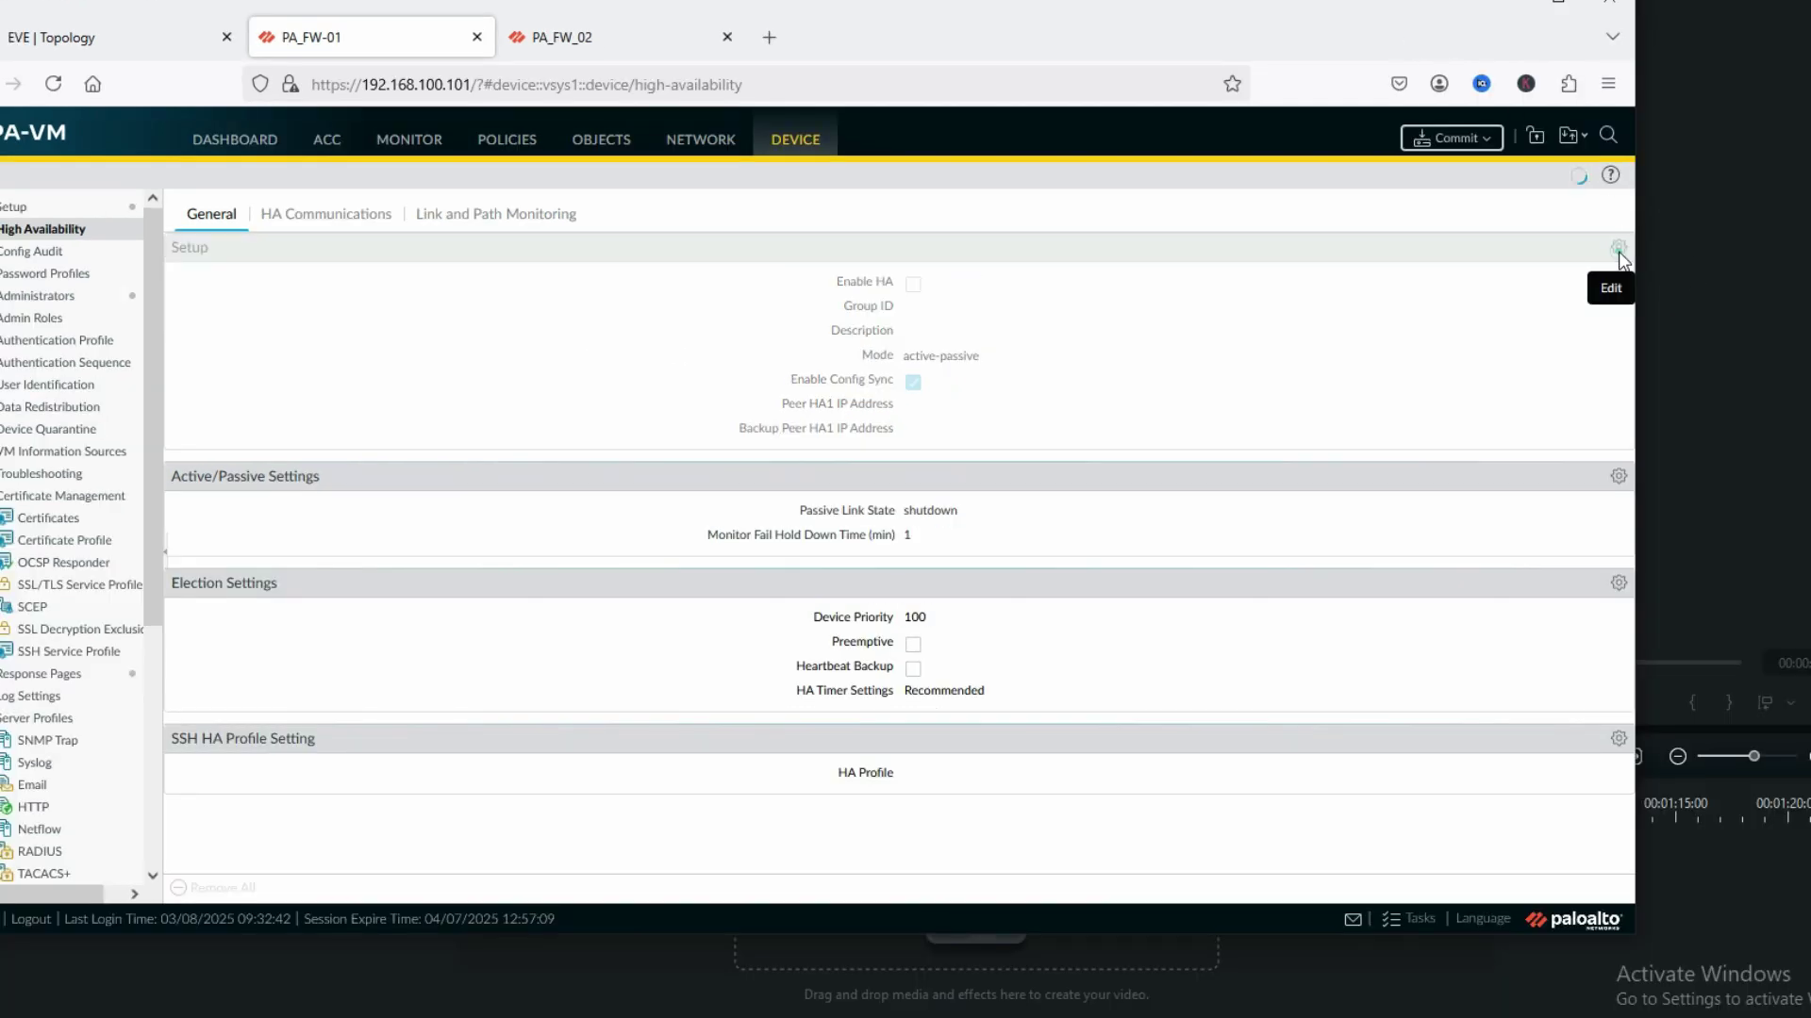
{"action": "left_click", "coordinate": [1618, 250]}
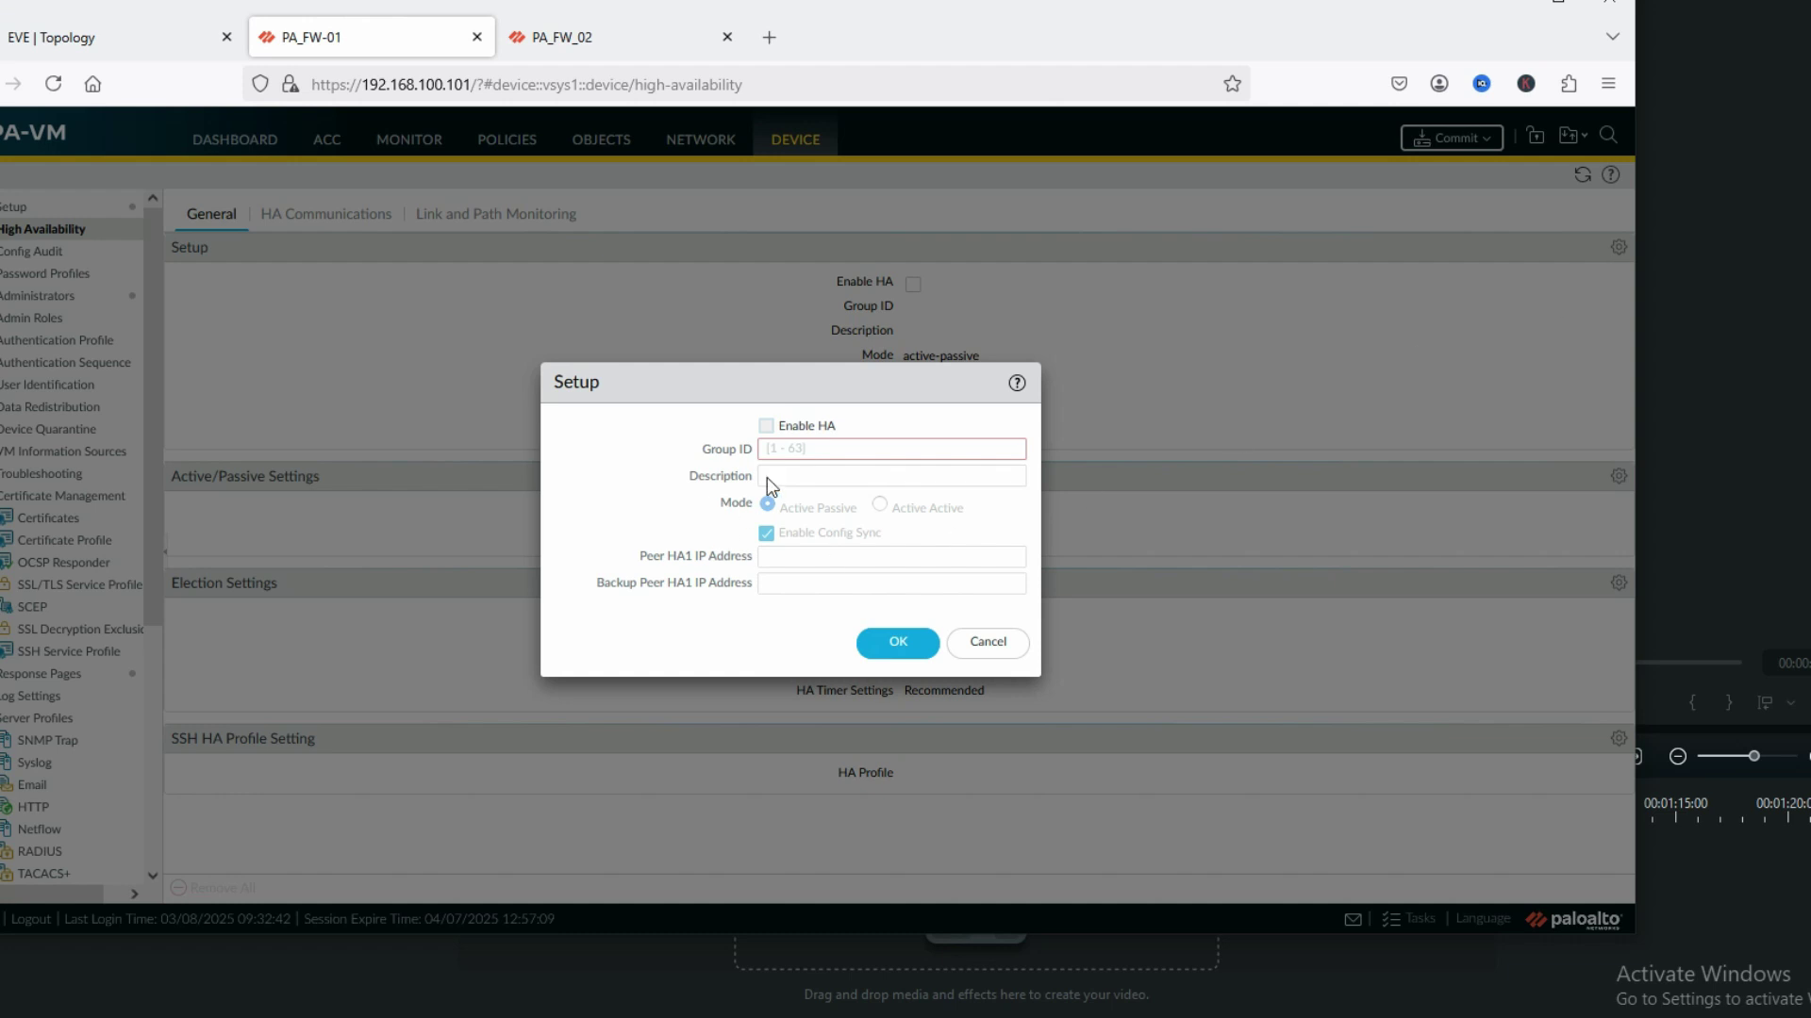
{"action": "left_click", "coordinate": [765, 426]}
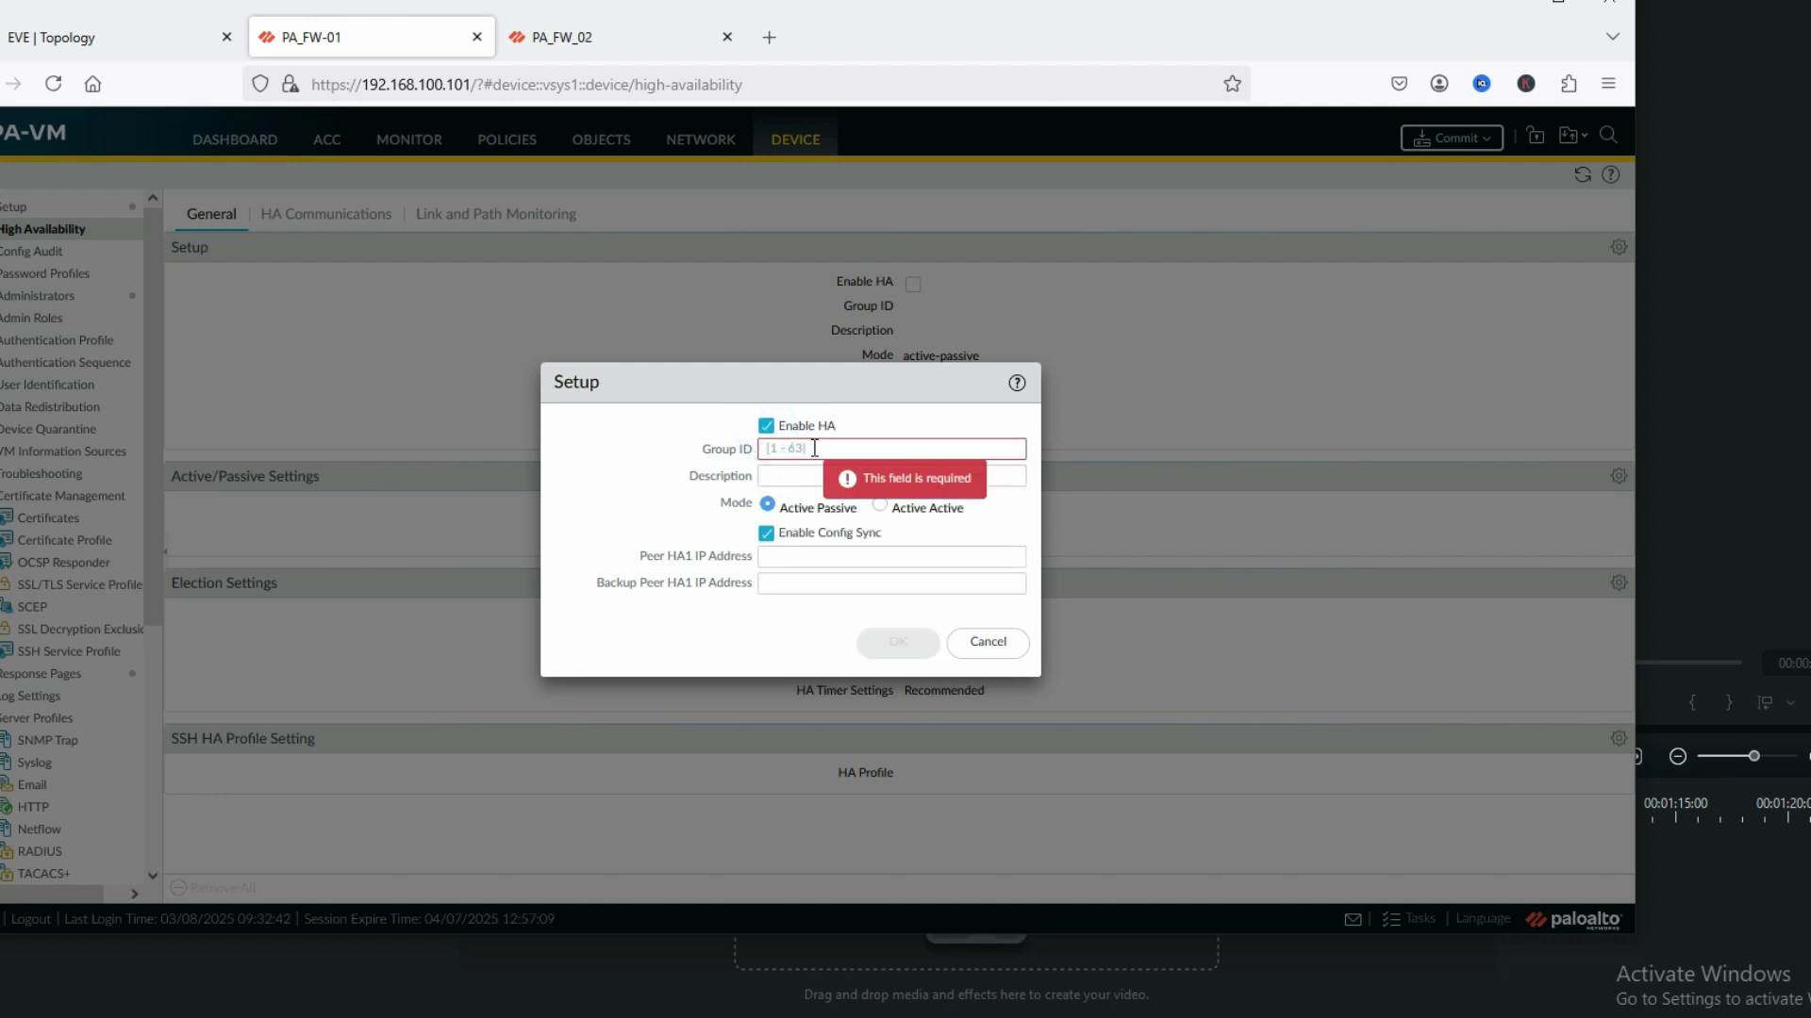
{"action": "left_click", "coordinate": [809, 449]}
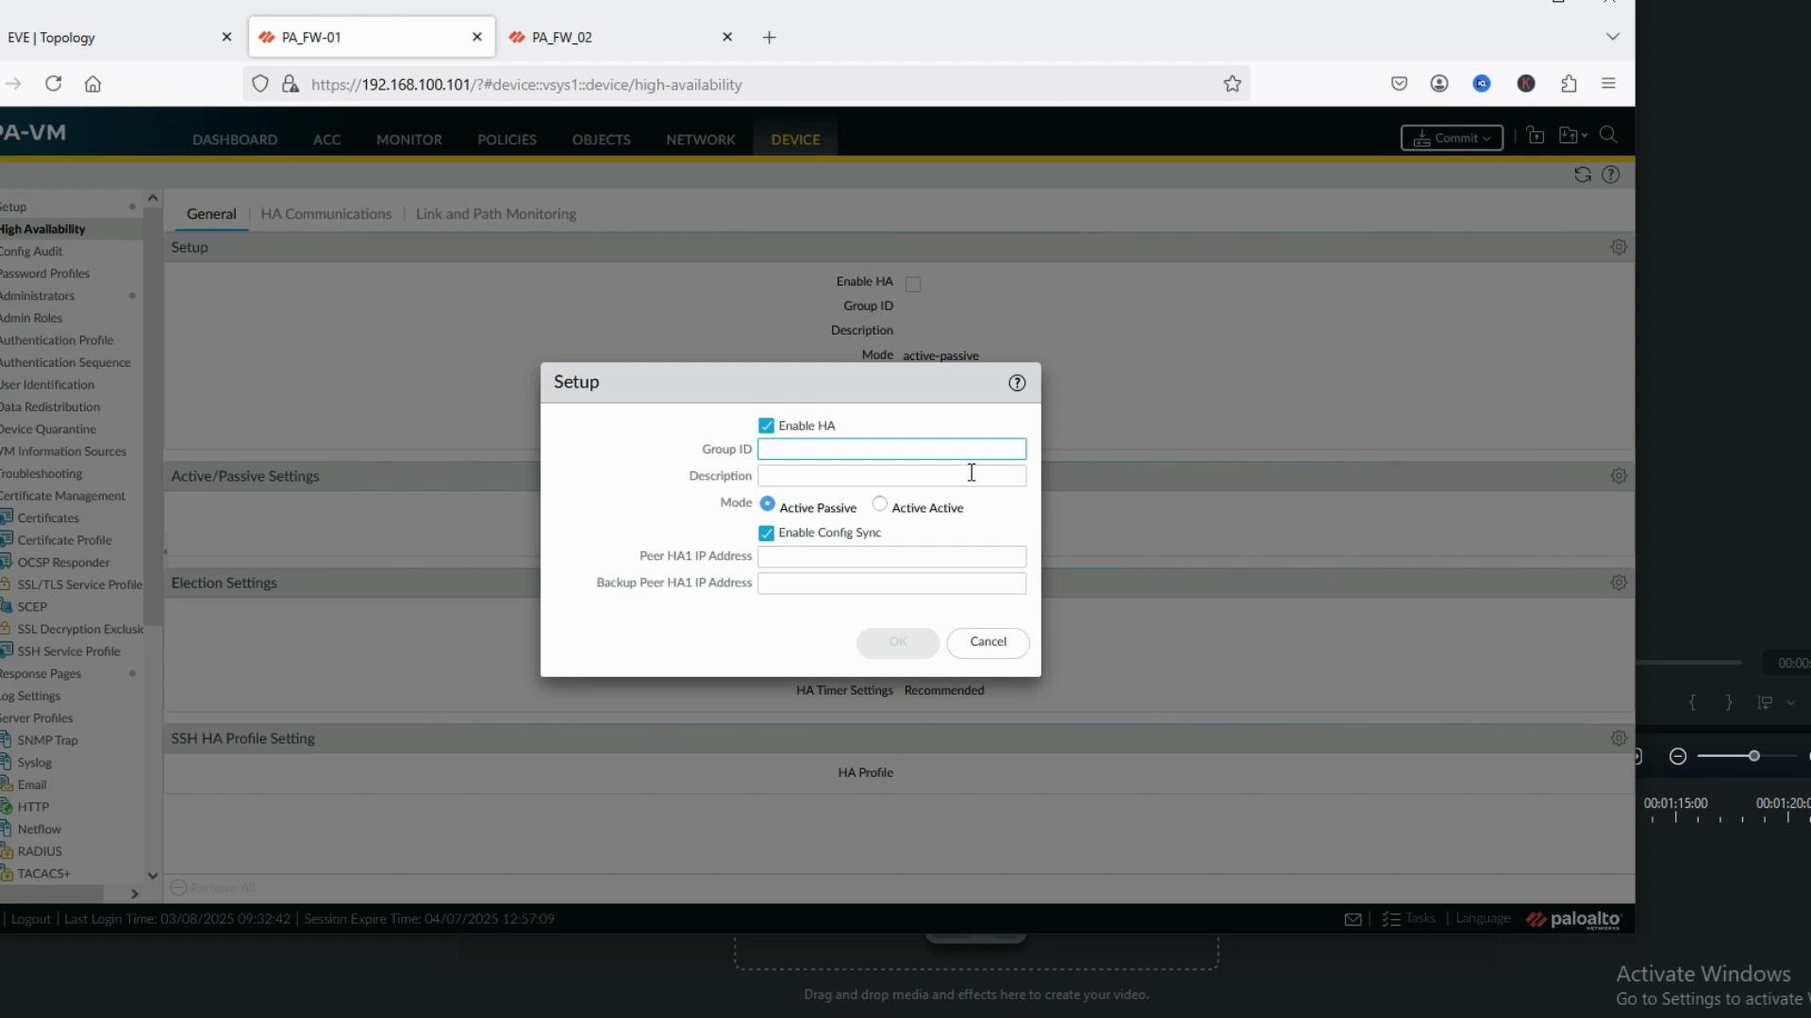
{"action": "type", "text": "10"}
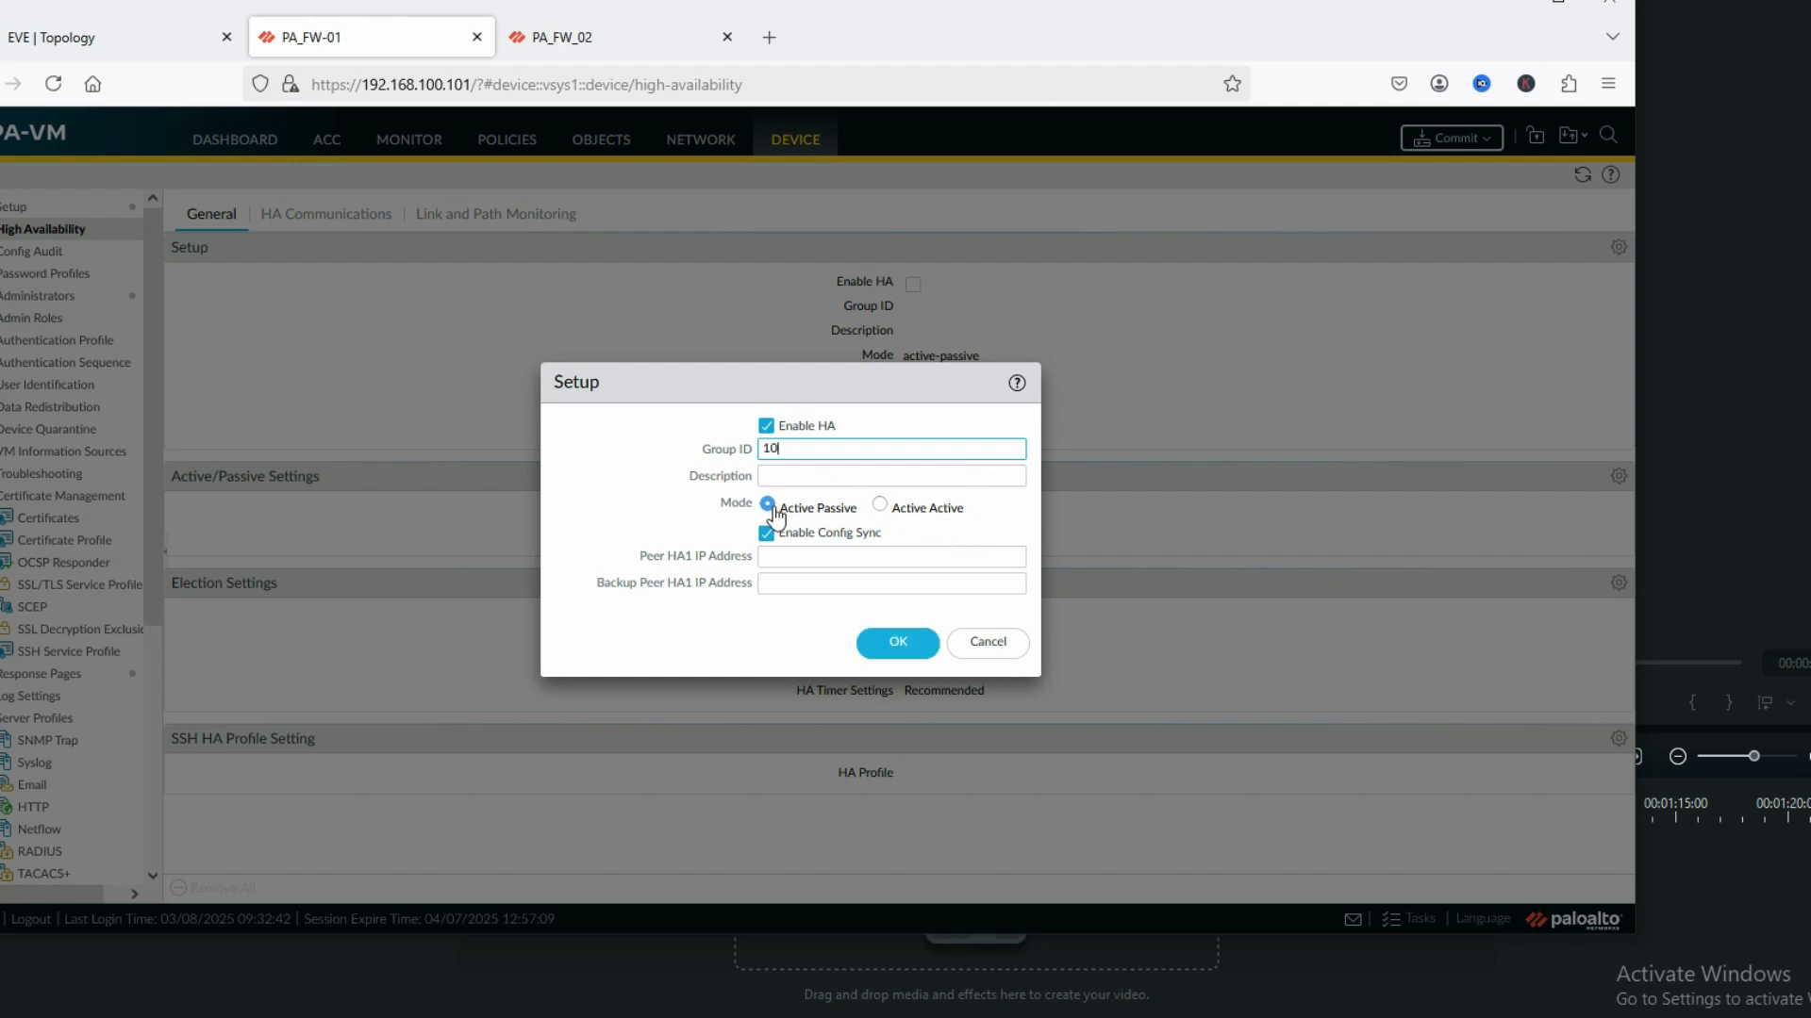
{"action": "left_click", "coordinate": [884, 508]}
{"action": "left_click", "coordinate": [857, 571]}
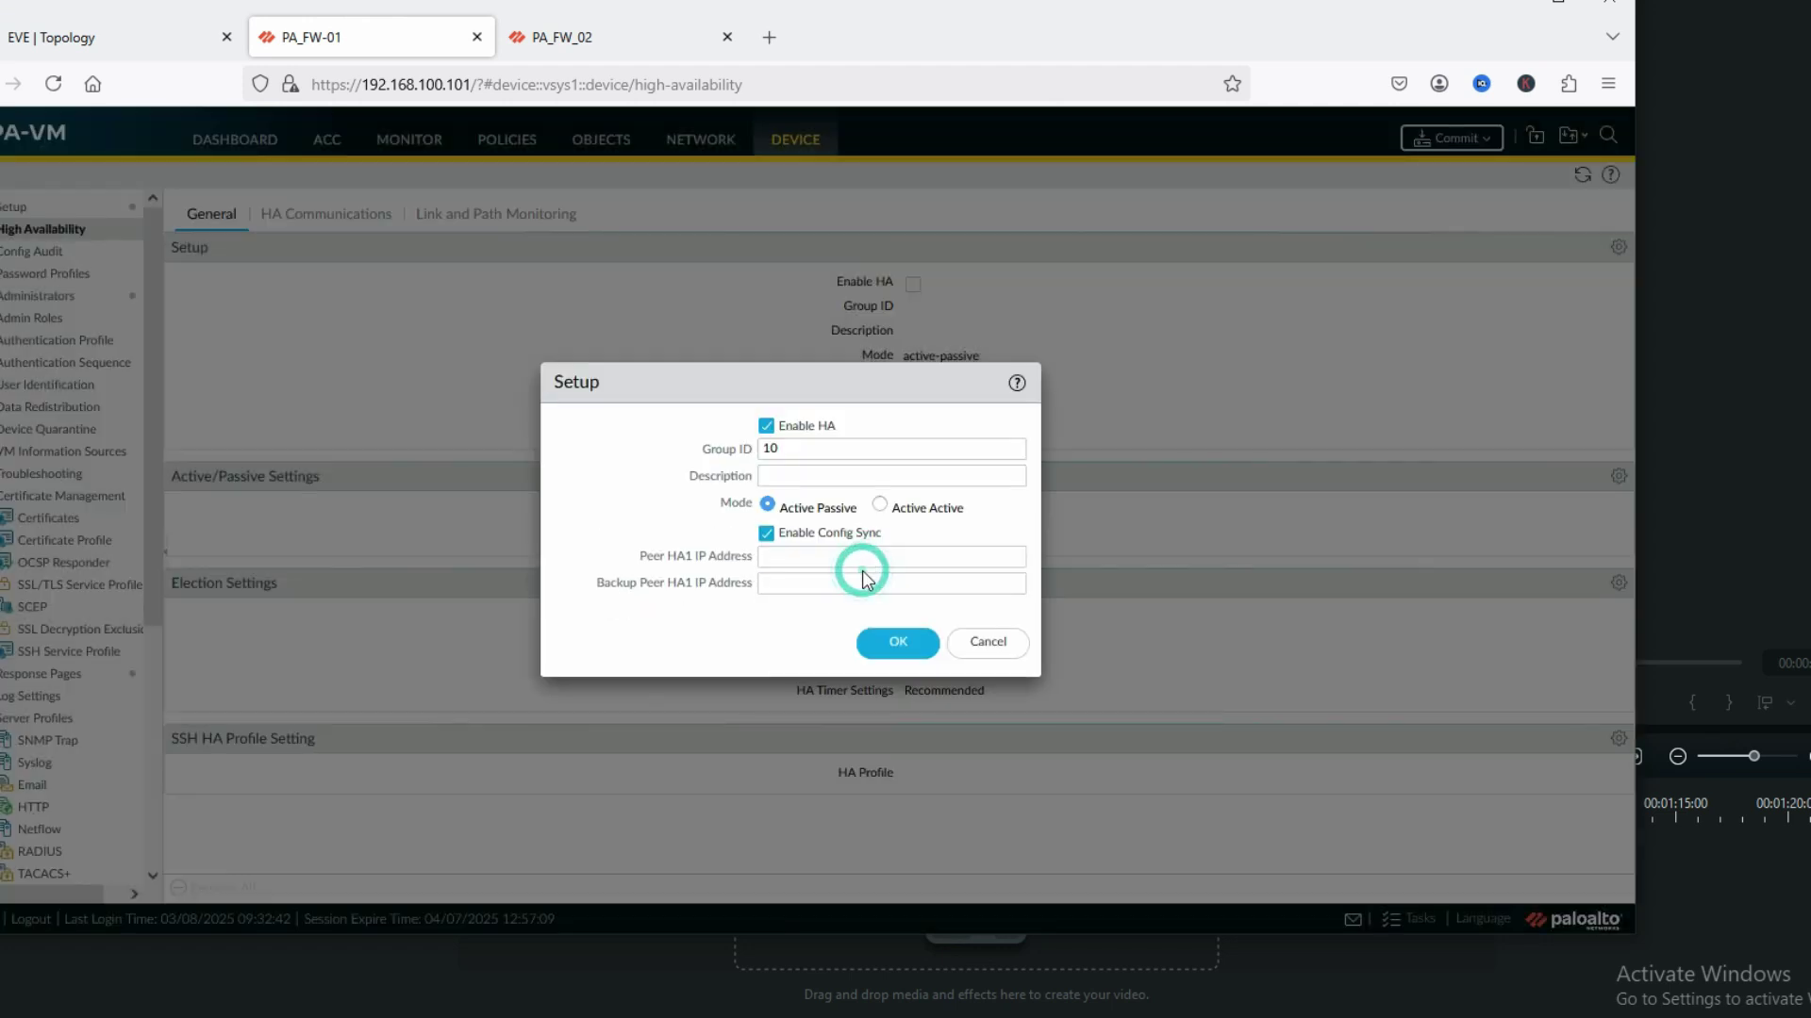
- Check PA-FW2's HA-1 address in the EVE topology, set the peer HA1 IP address to 1.1.1.2, and save the HA setup
{"action": "left_click", "coordinate": [817, 562]}
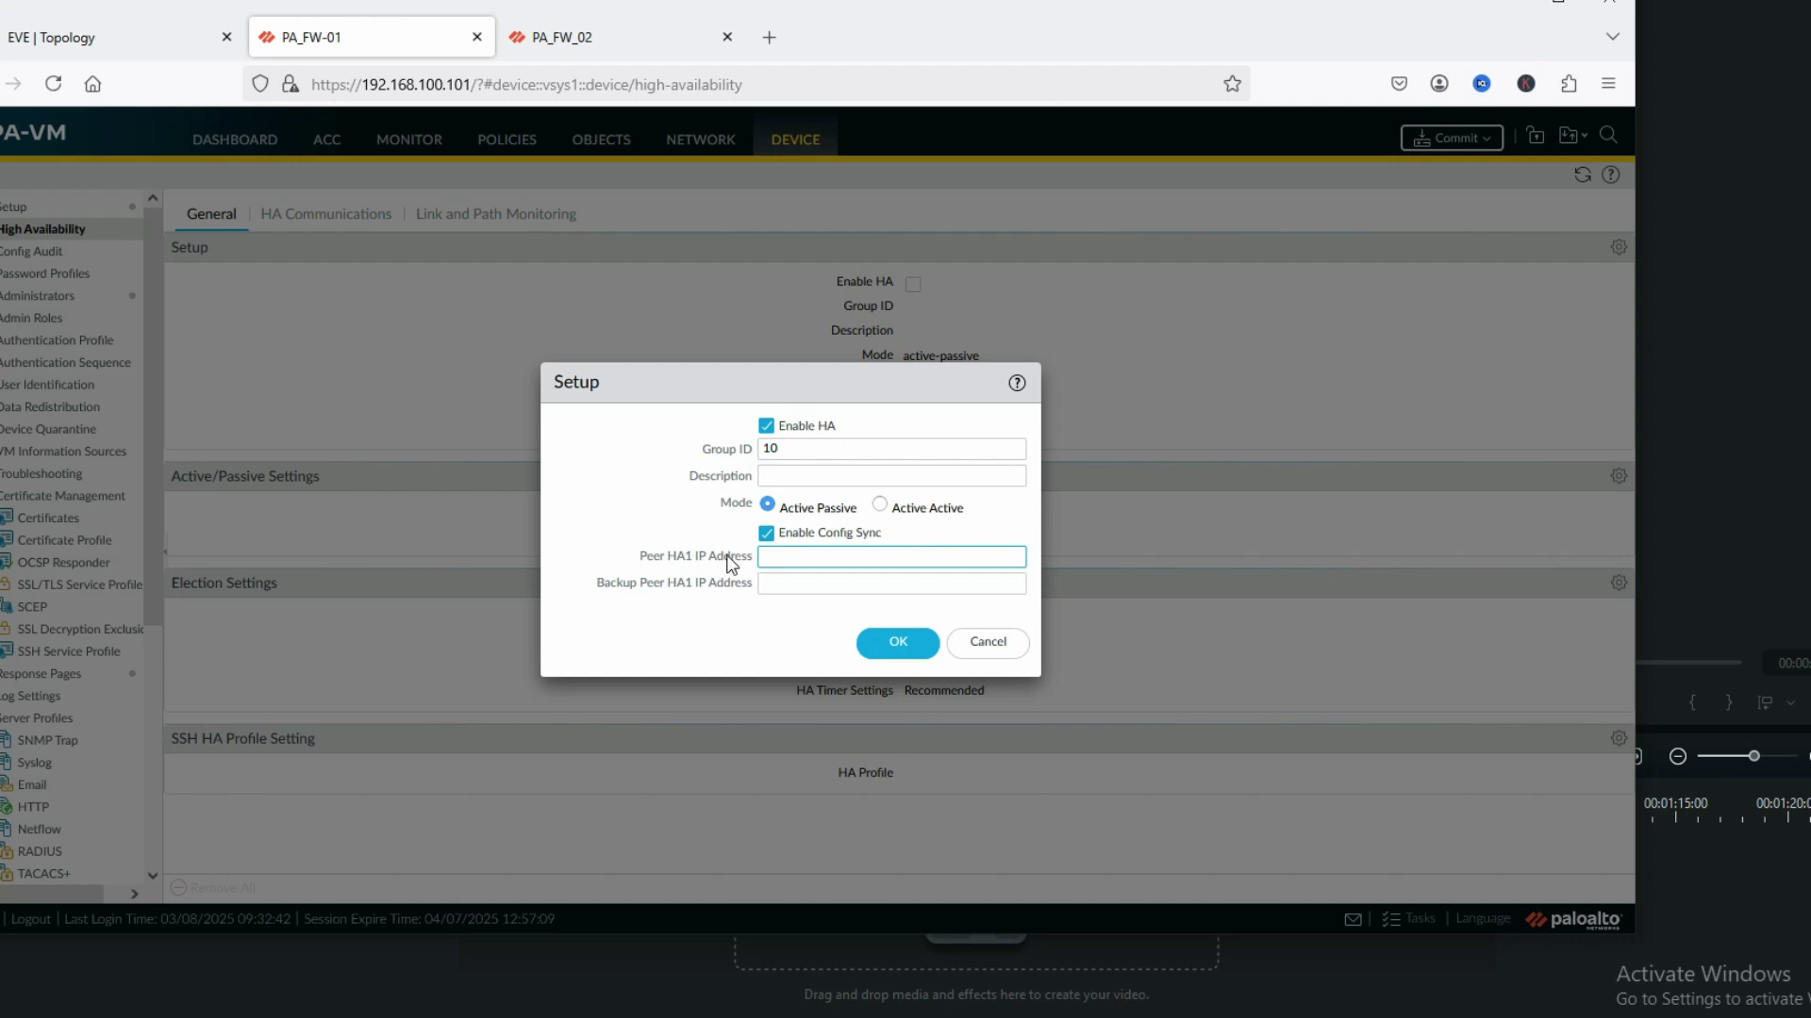
{"action": "left_click", "coordinate": [128, 43]}
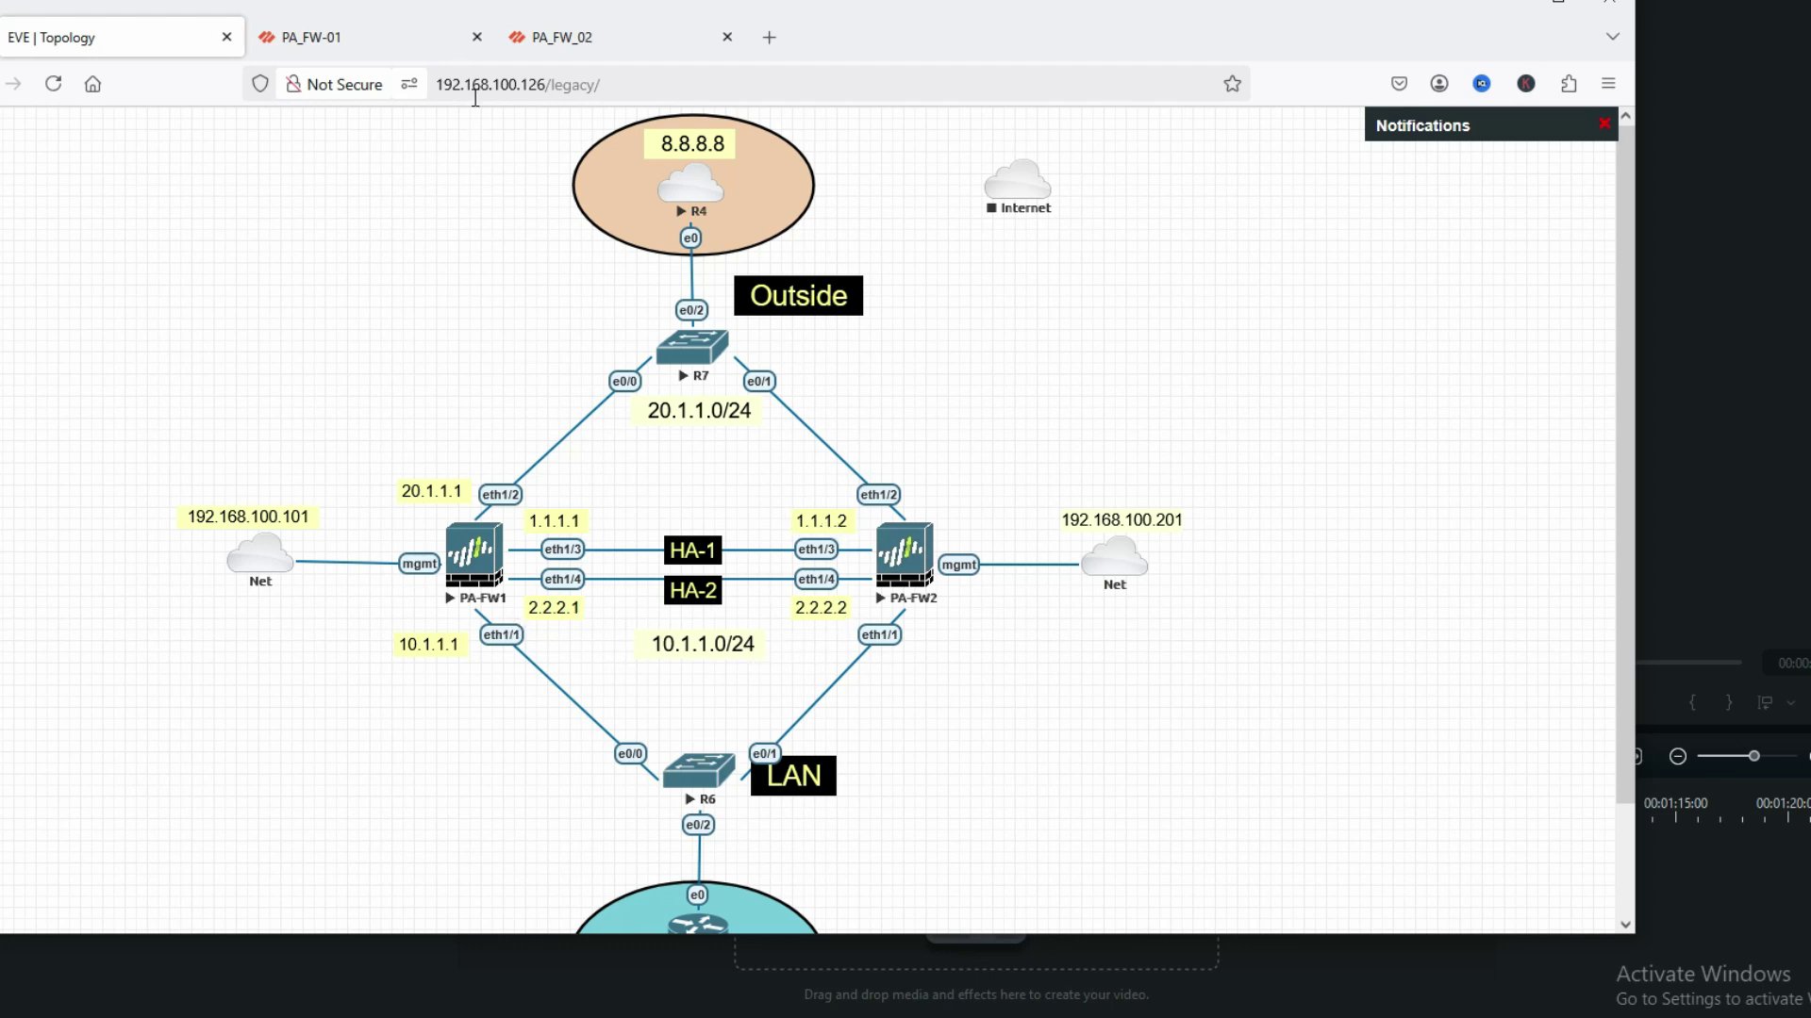
{"action": "left_click", "coordinate": [391, 42]}
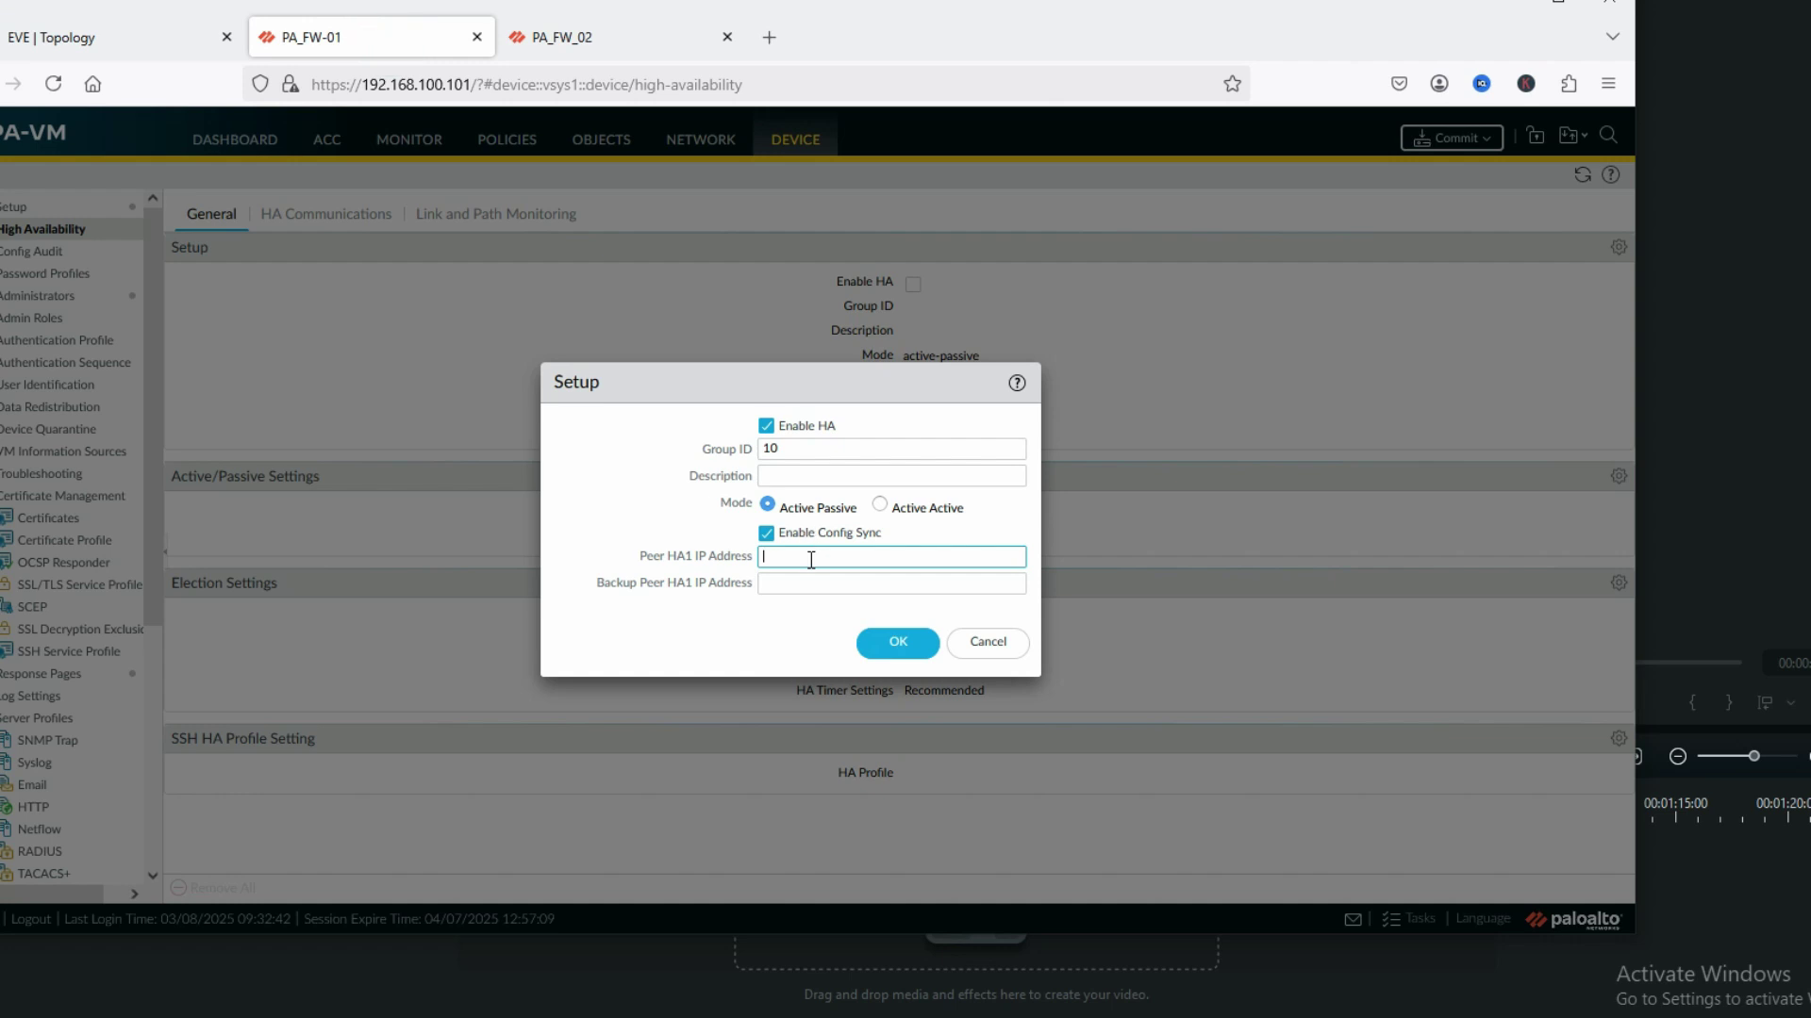
{"action": "type", "text": "1.1.1"}
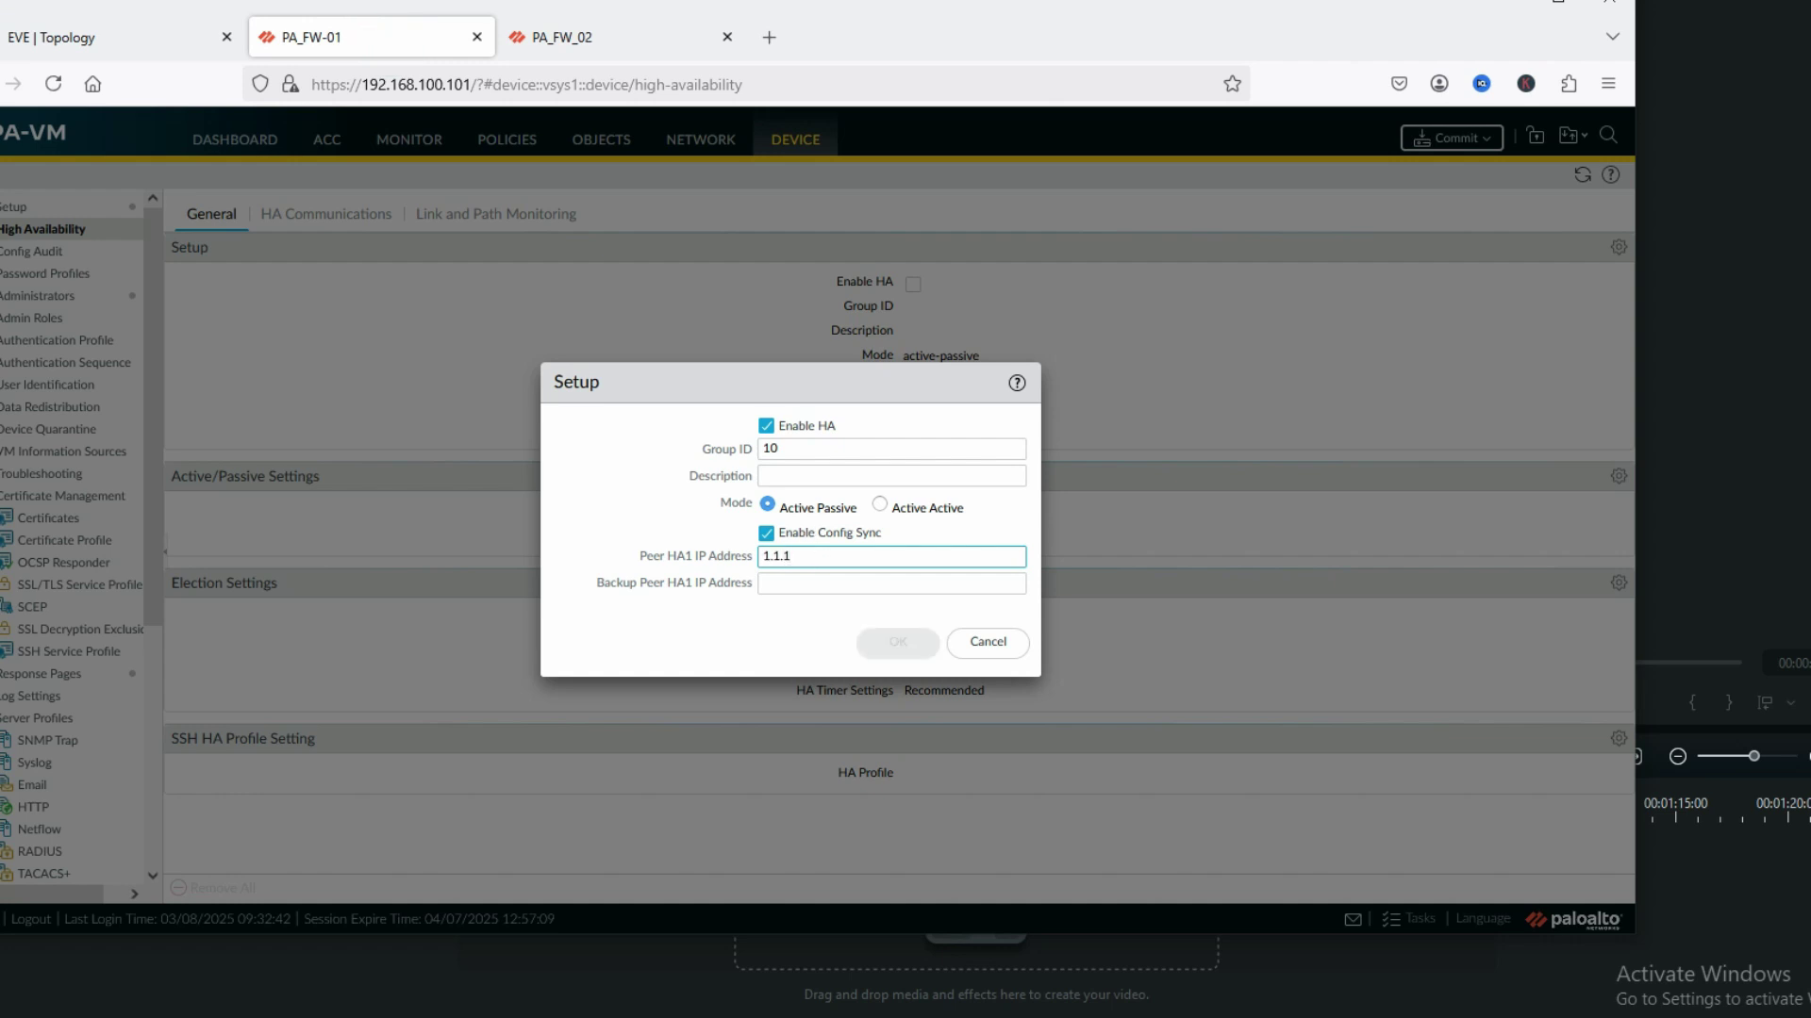
{"action": "type", "text": ".2"}
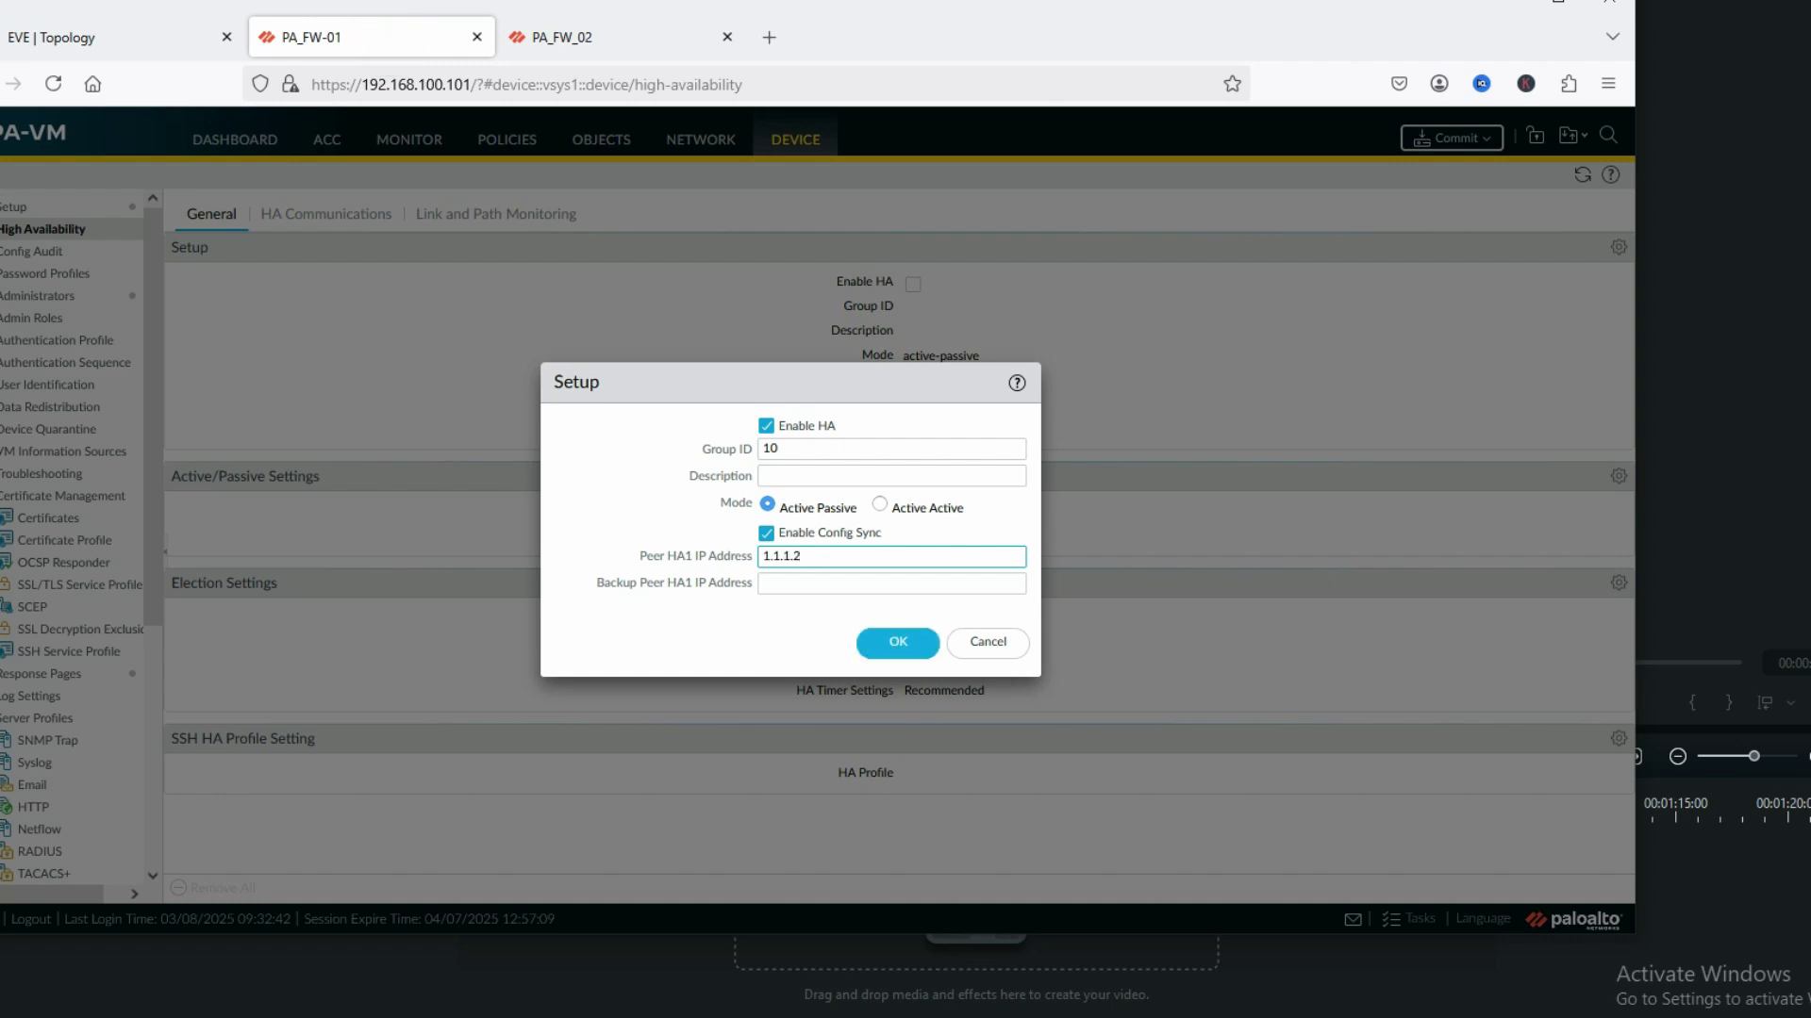
{"action": "left_click", "coordinate": [816, 585]}
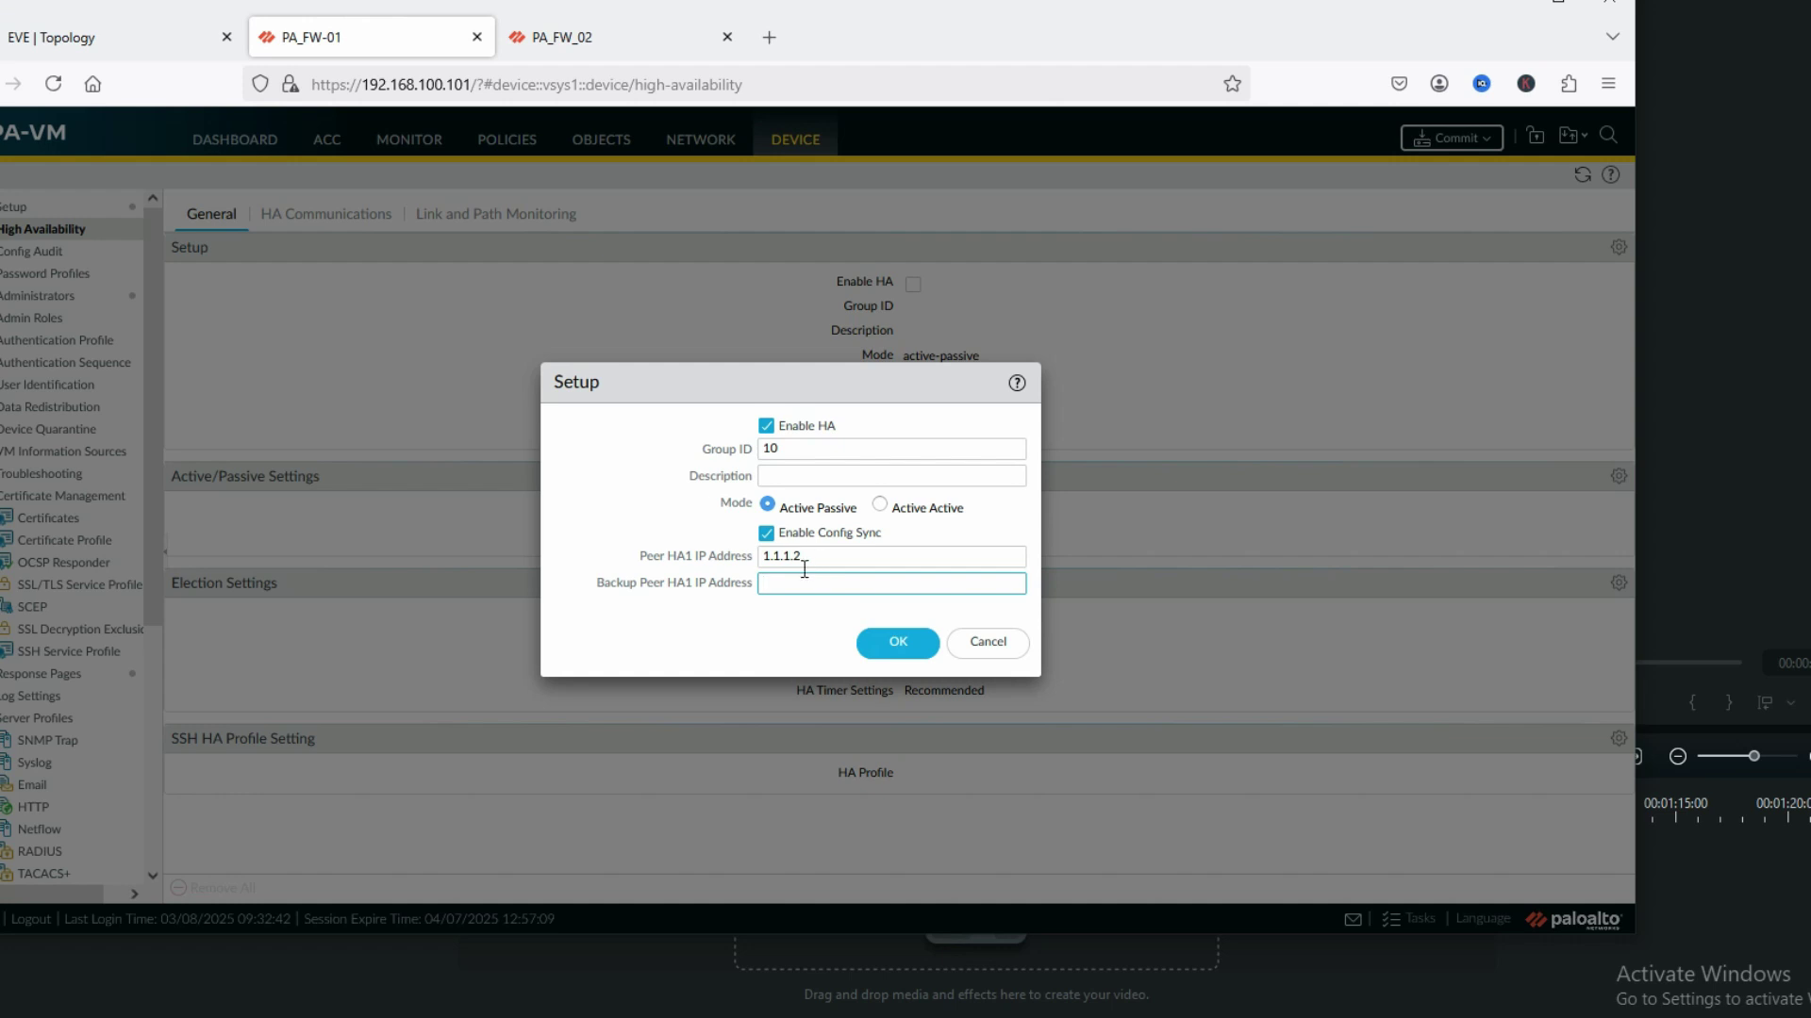
{"action": "left_click", "coordinate": [898, 644]}
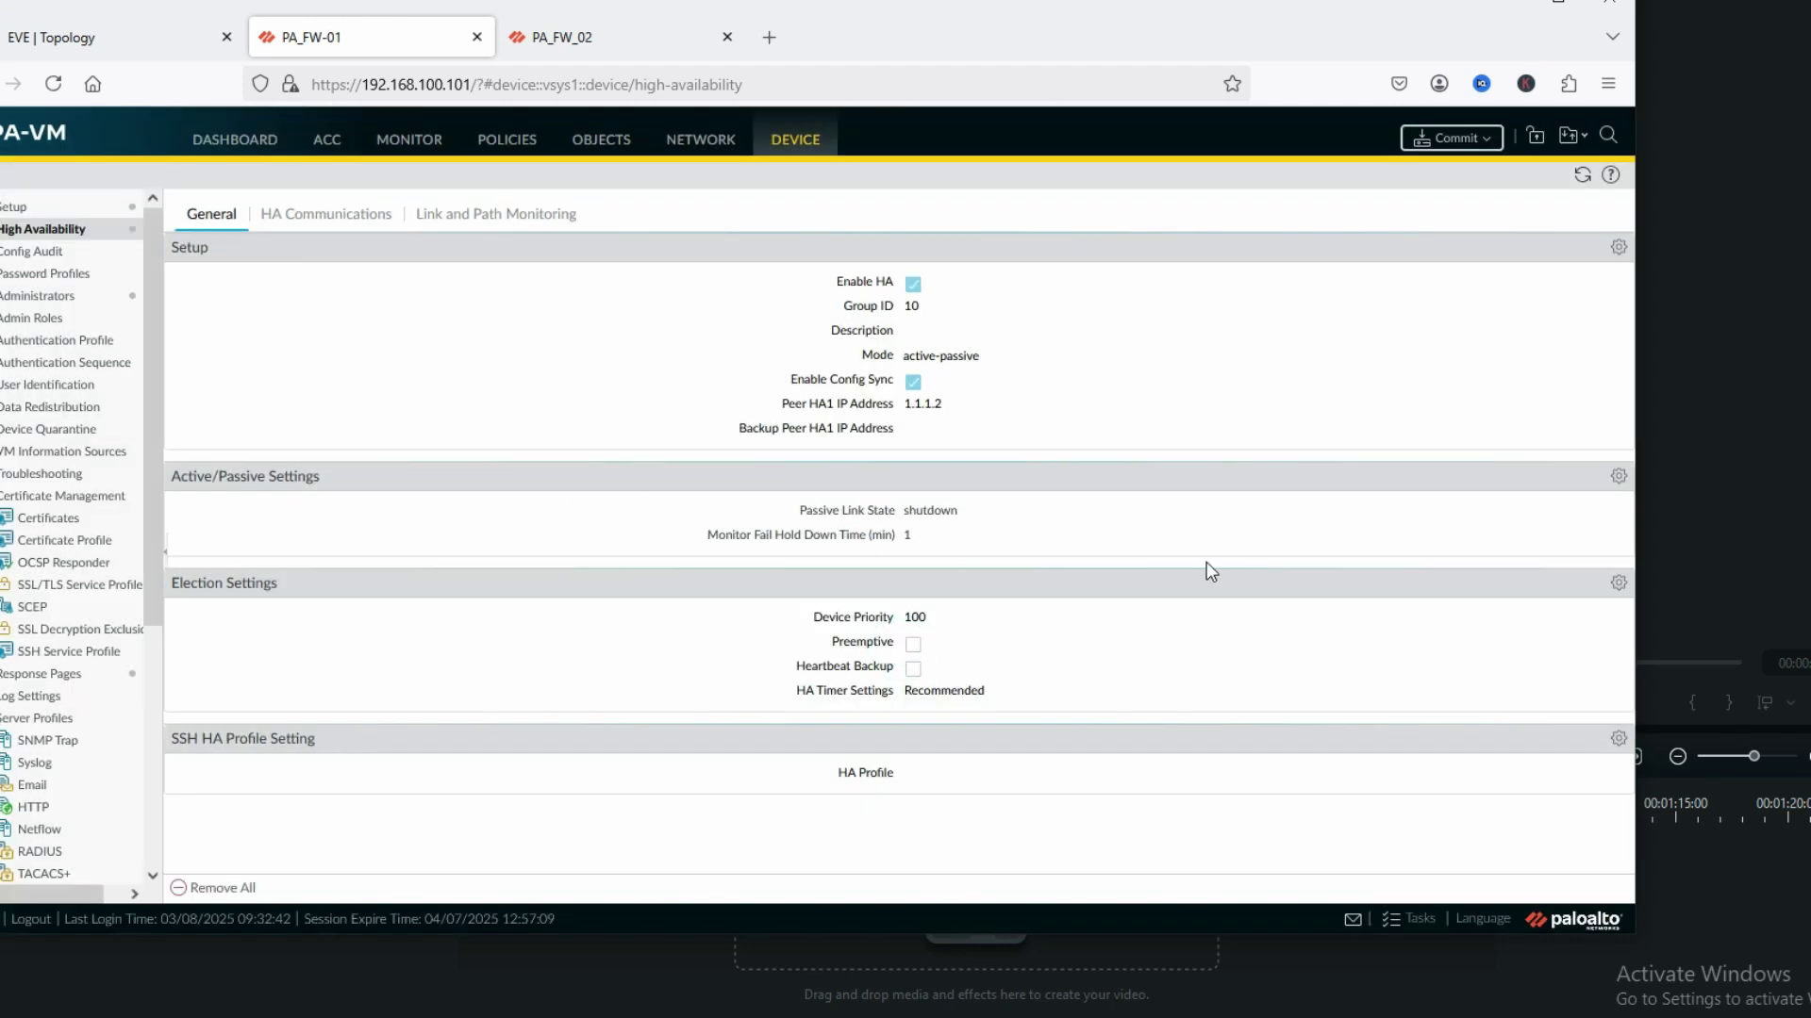
- Review the active/passive settings against the EVE topology and save them with passive link state Shutdown and a 1-minute monitor fail hold down time
{"action": "left_click", "coordinate": [1616, 478]}
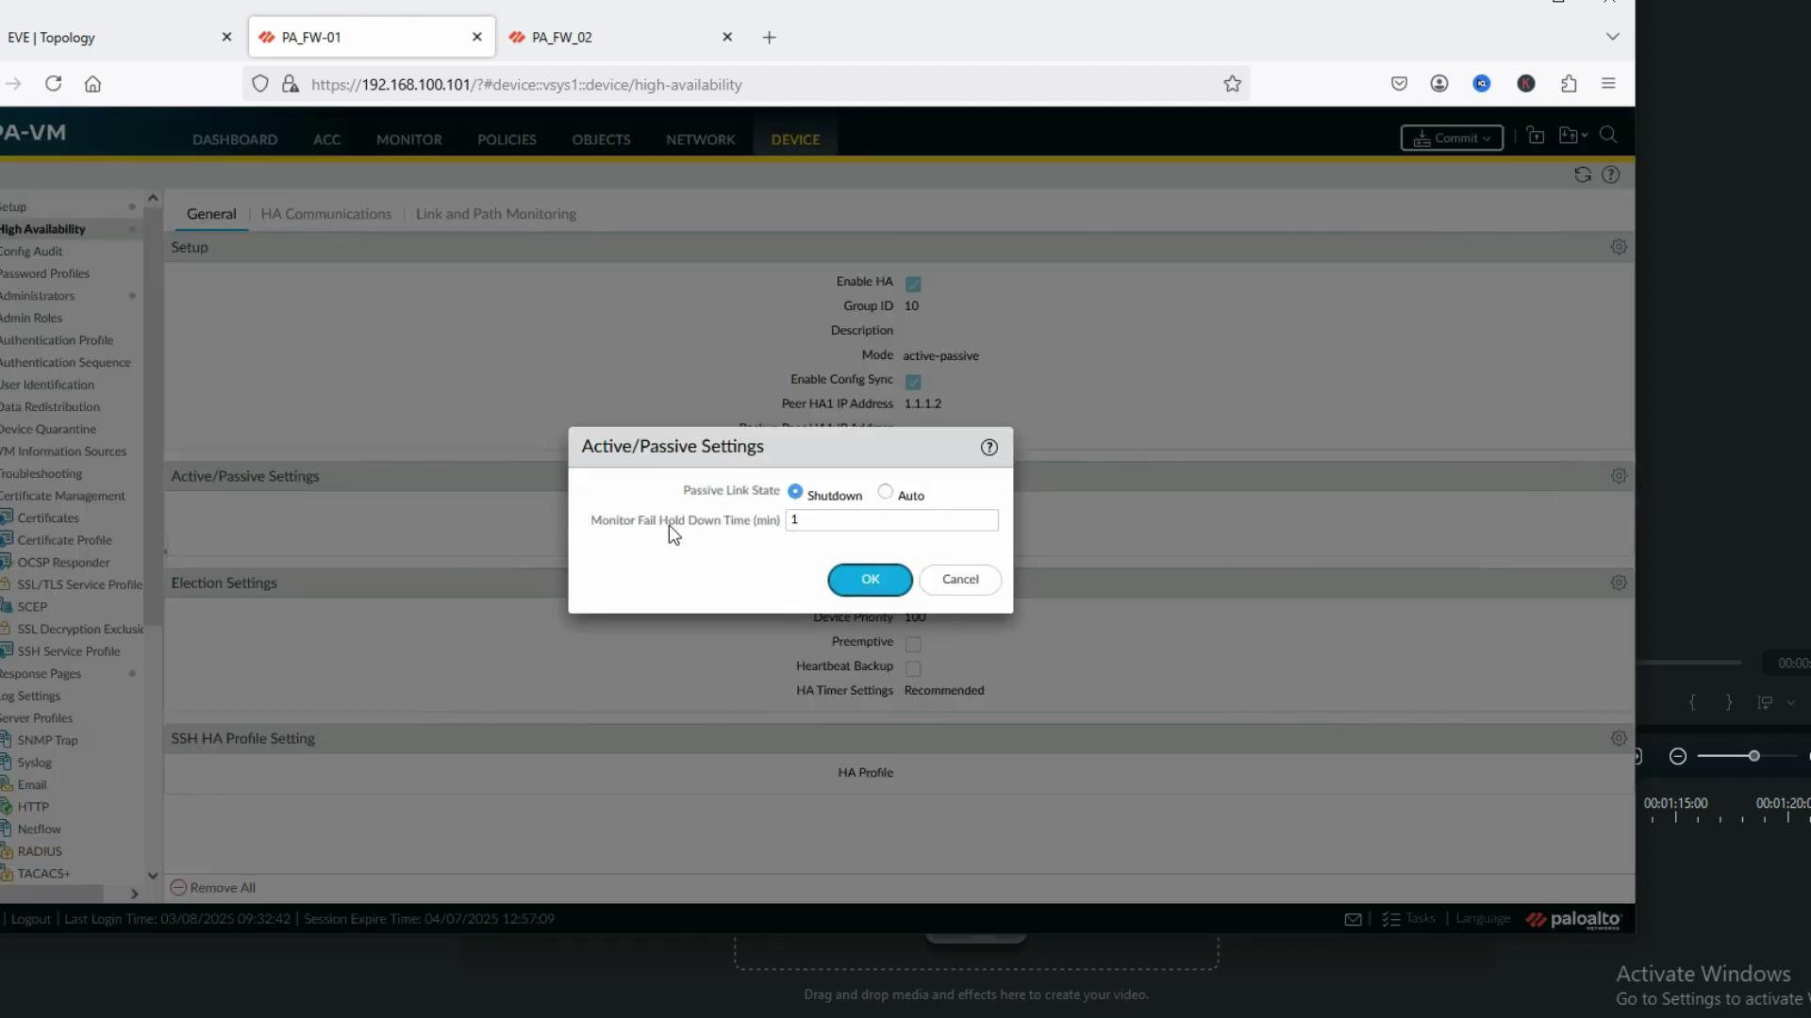
{"action": "left_click", "coordinate": [134, 37]}
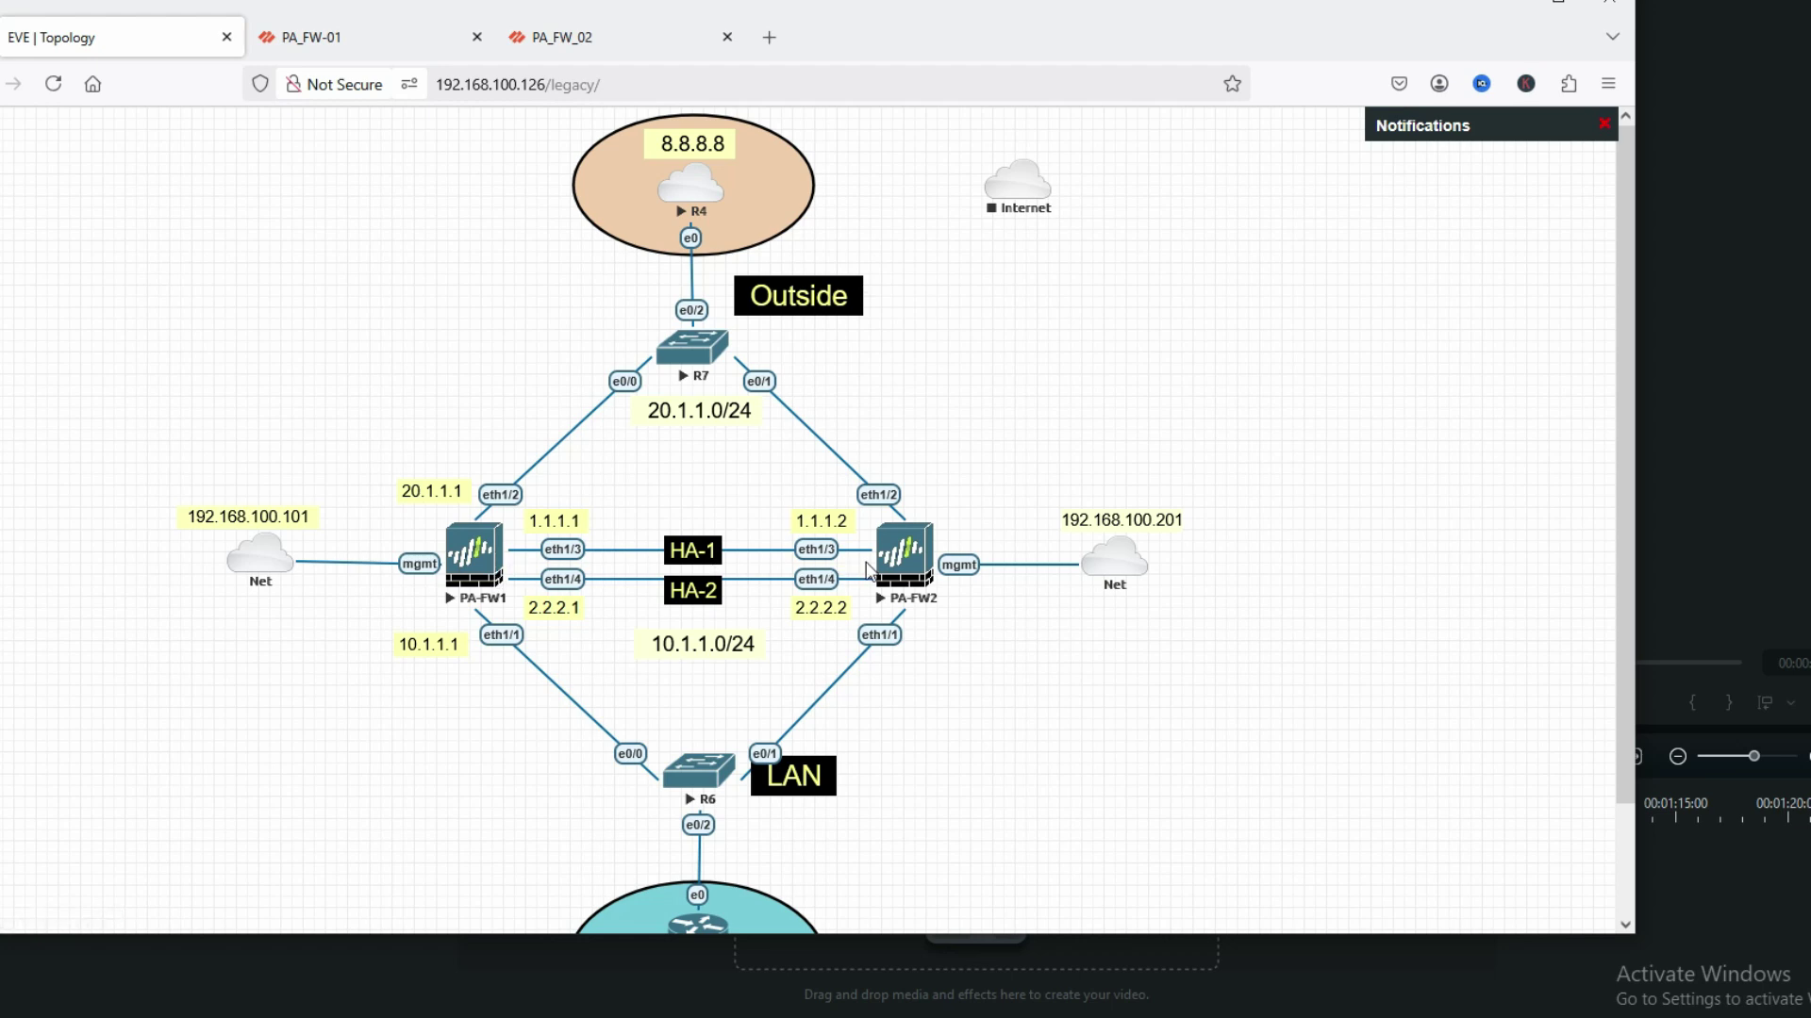
{"action": "left_click", "coordinate": [311, 36]}
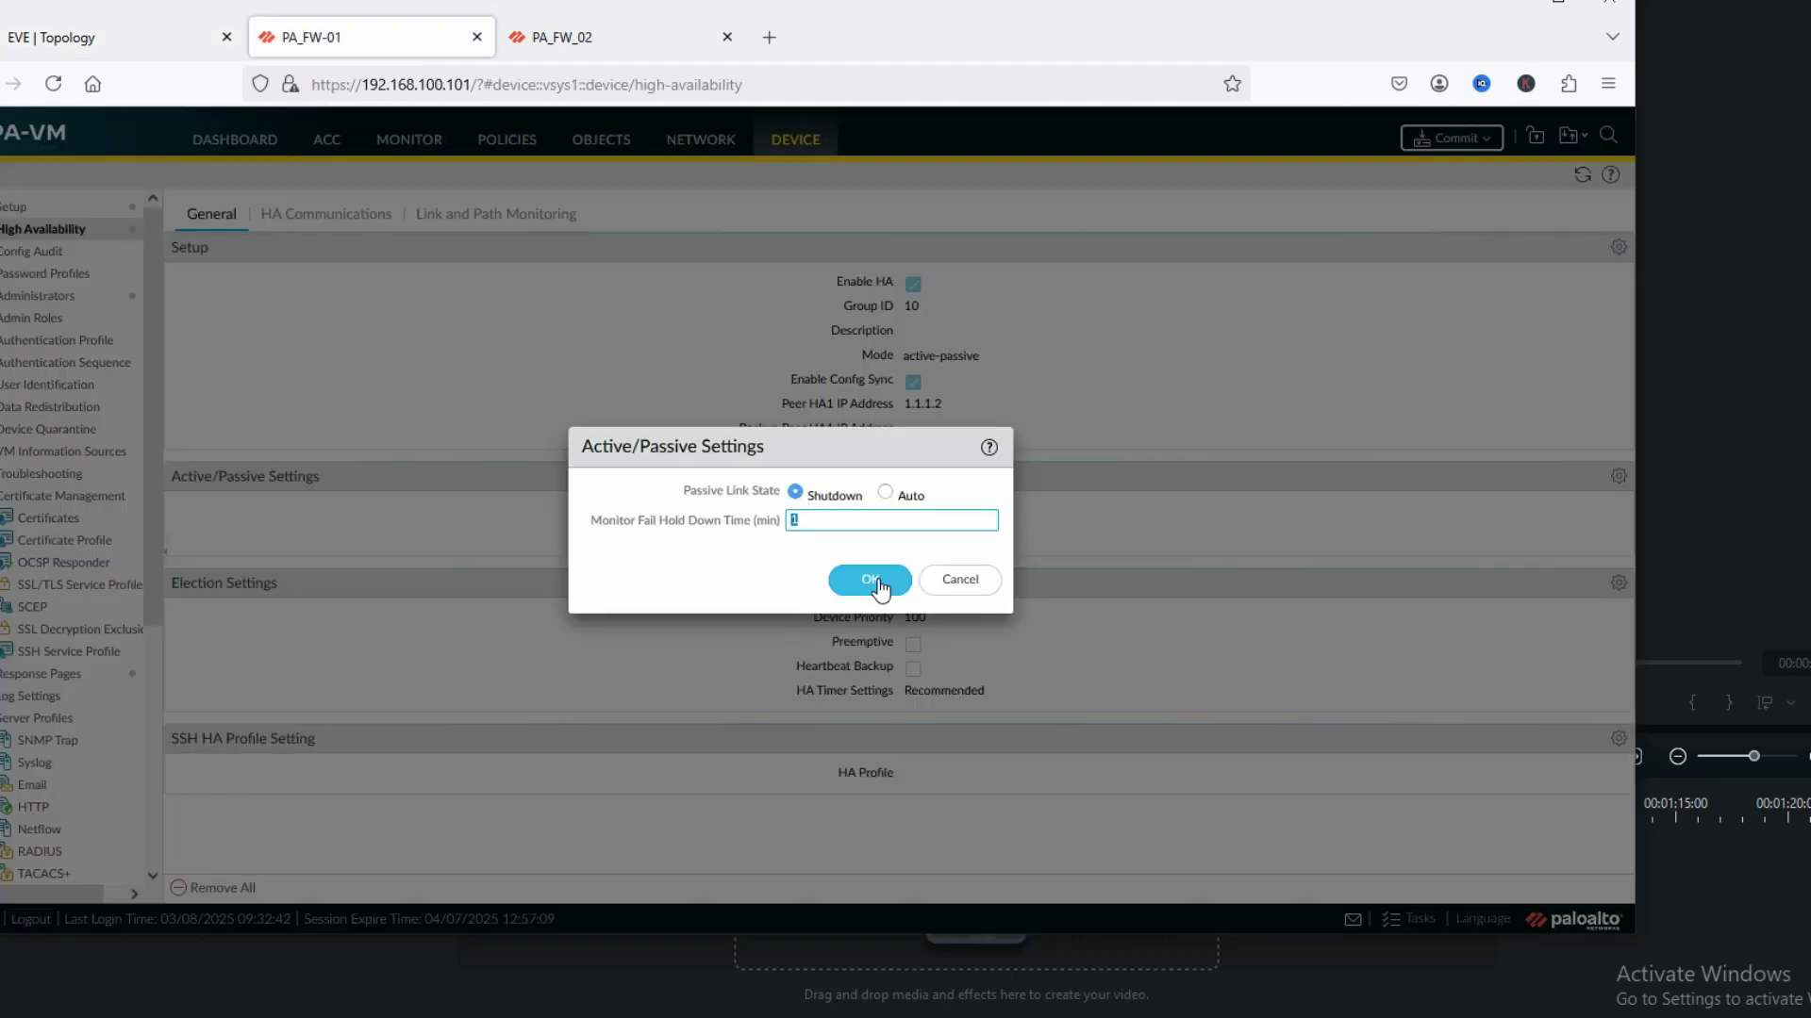
{"action": "left_click", "coordinate": [870, 580]}
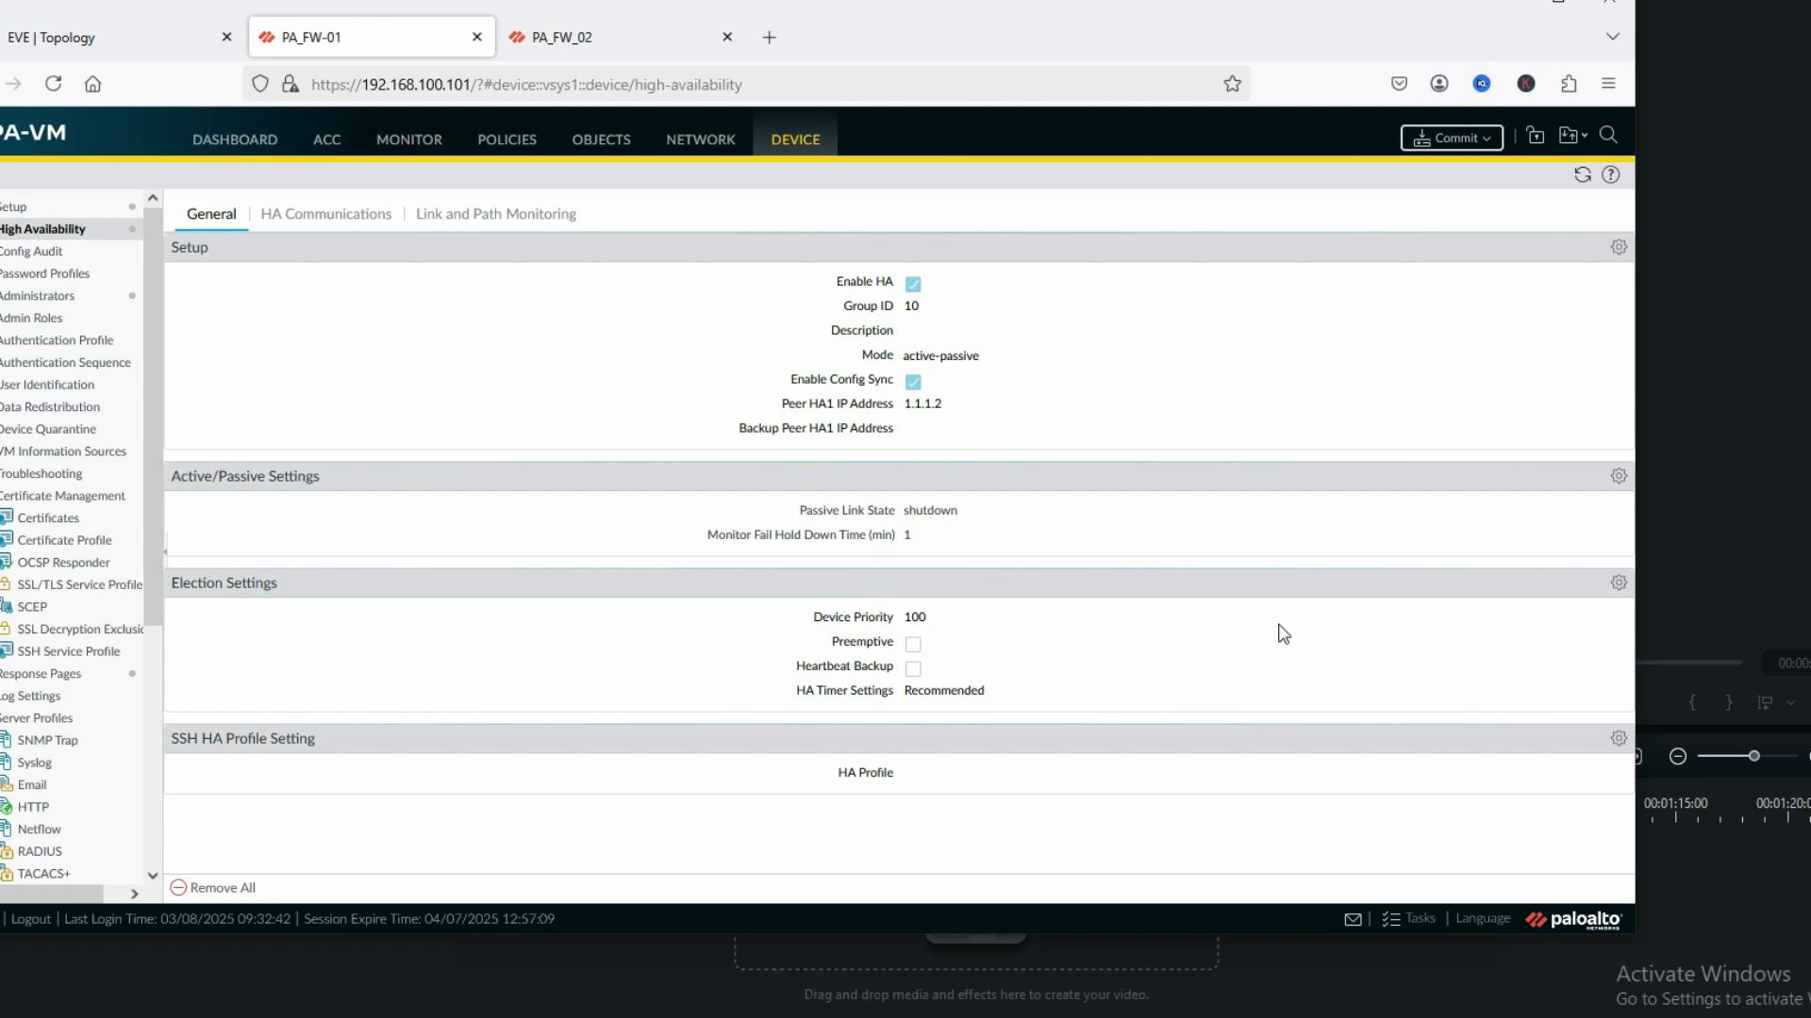
- In the election settings, set the device priority to 50, keep the HA timers on Recommended, and save
{"action": "left_click", "coordinate": [1618, 588]}
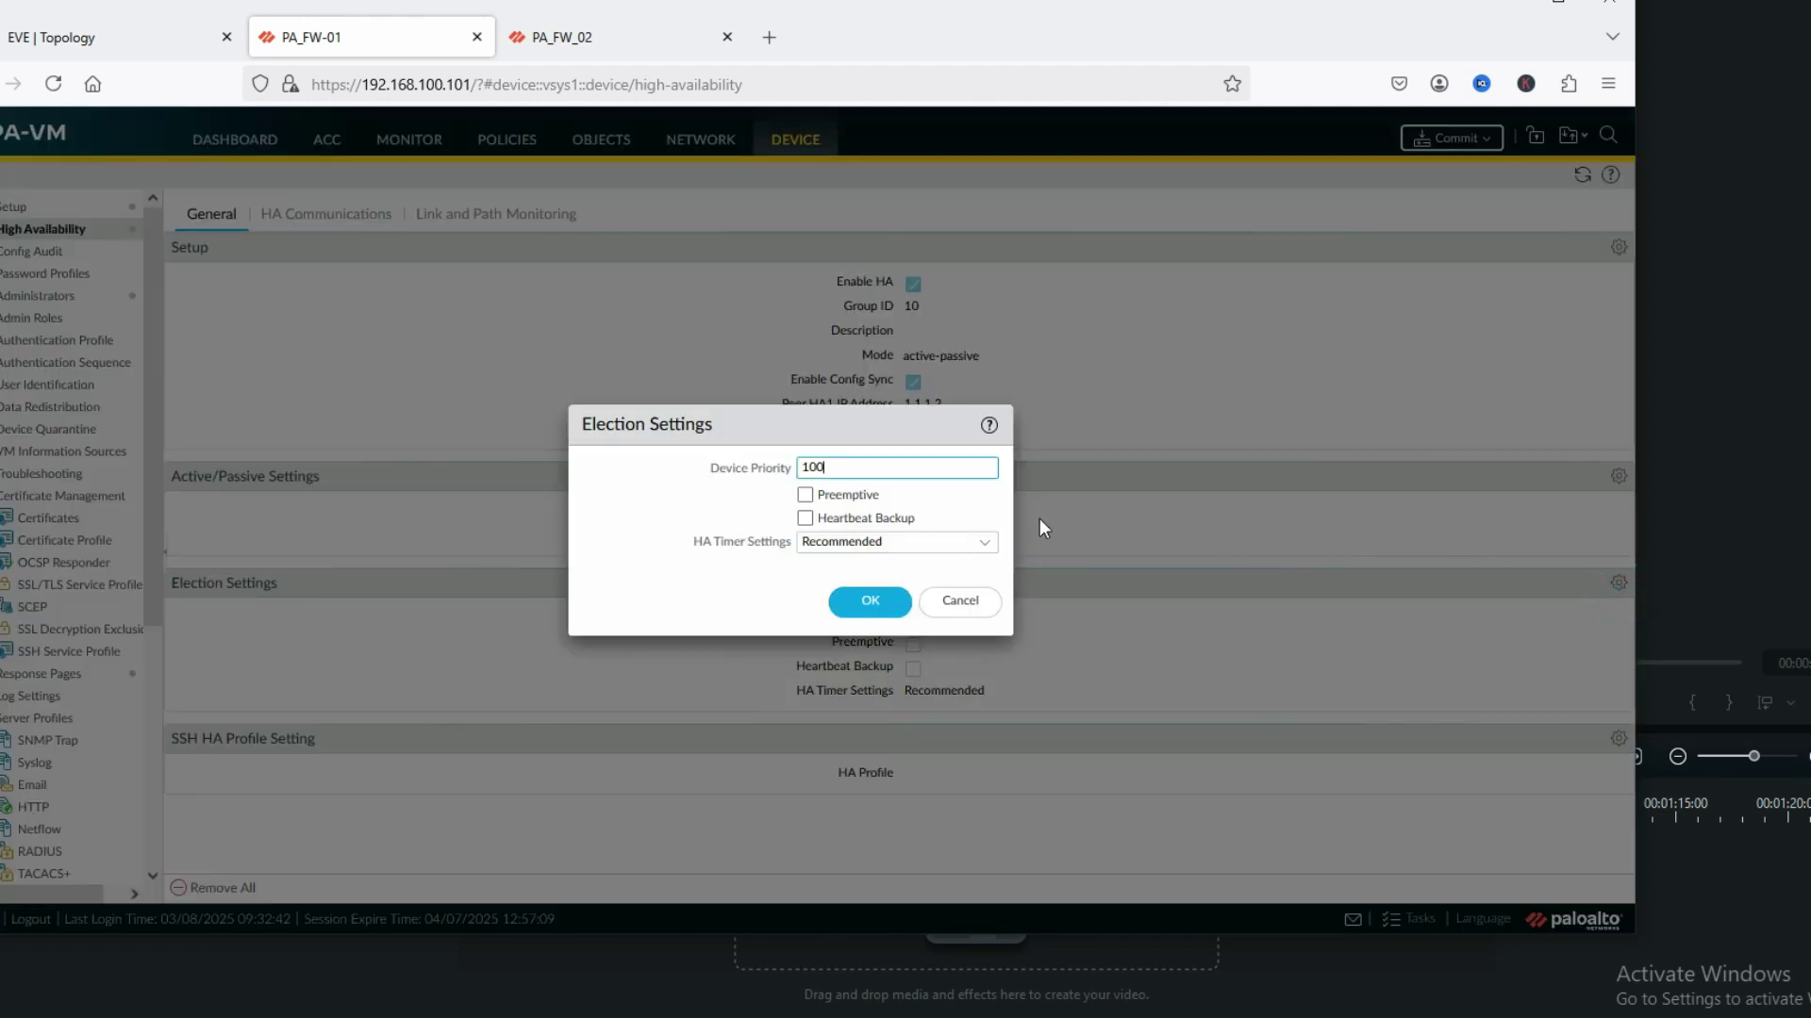
{"action": "left_click_drag", "start_coordinate": [846, 477], "coordinate": [799, 477]}
{"action": "type", "text": "1"}
{"action": "left_click", "coordinate": [755, 509]}
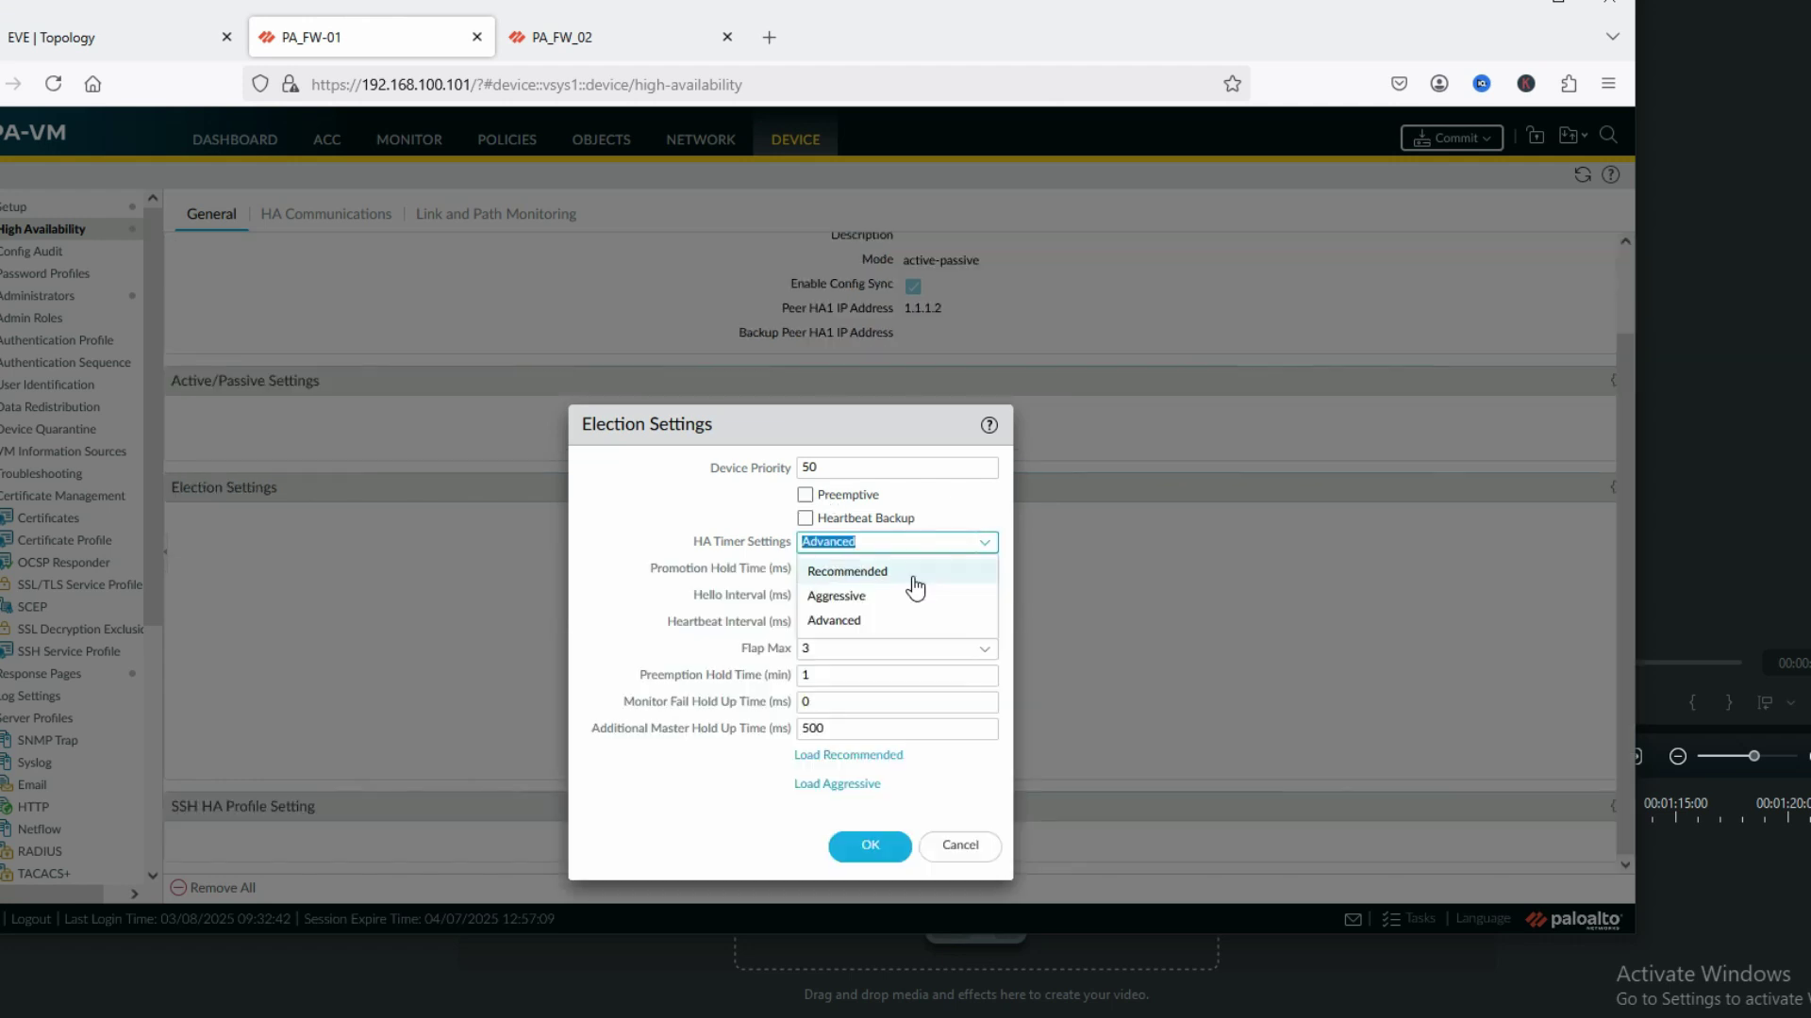
{"action": "left_click", "coordinate": [909, 573]}
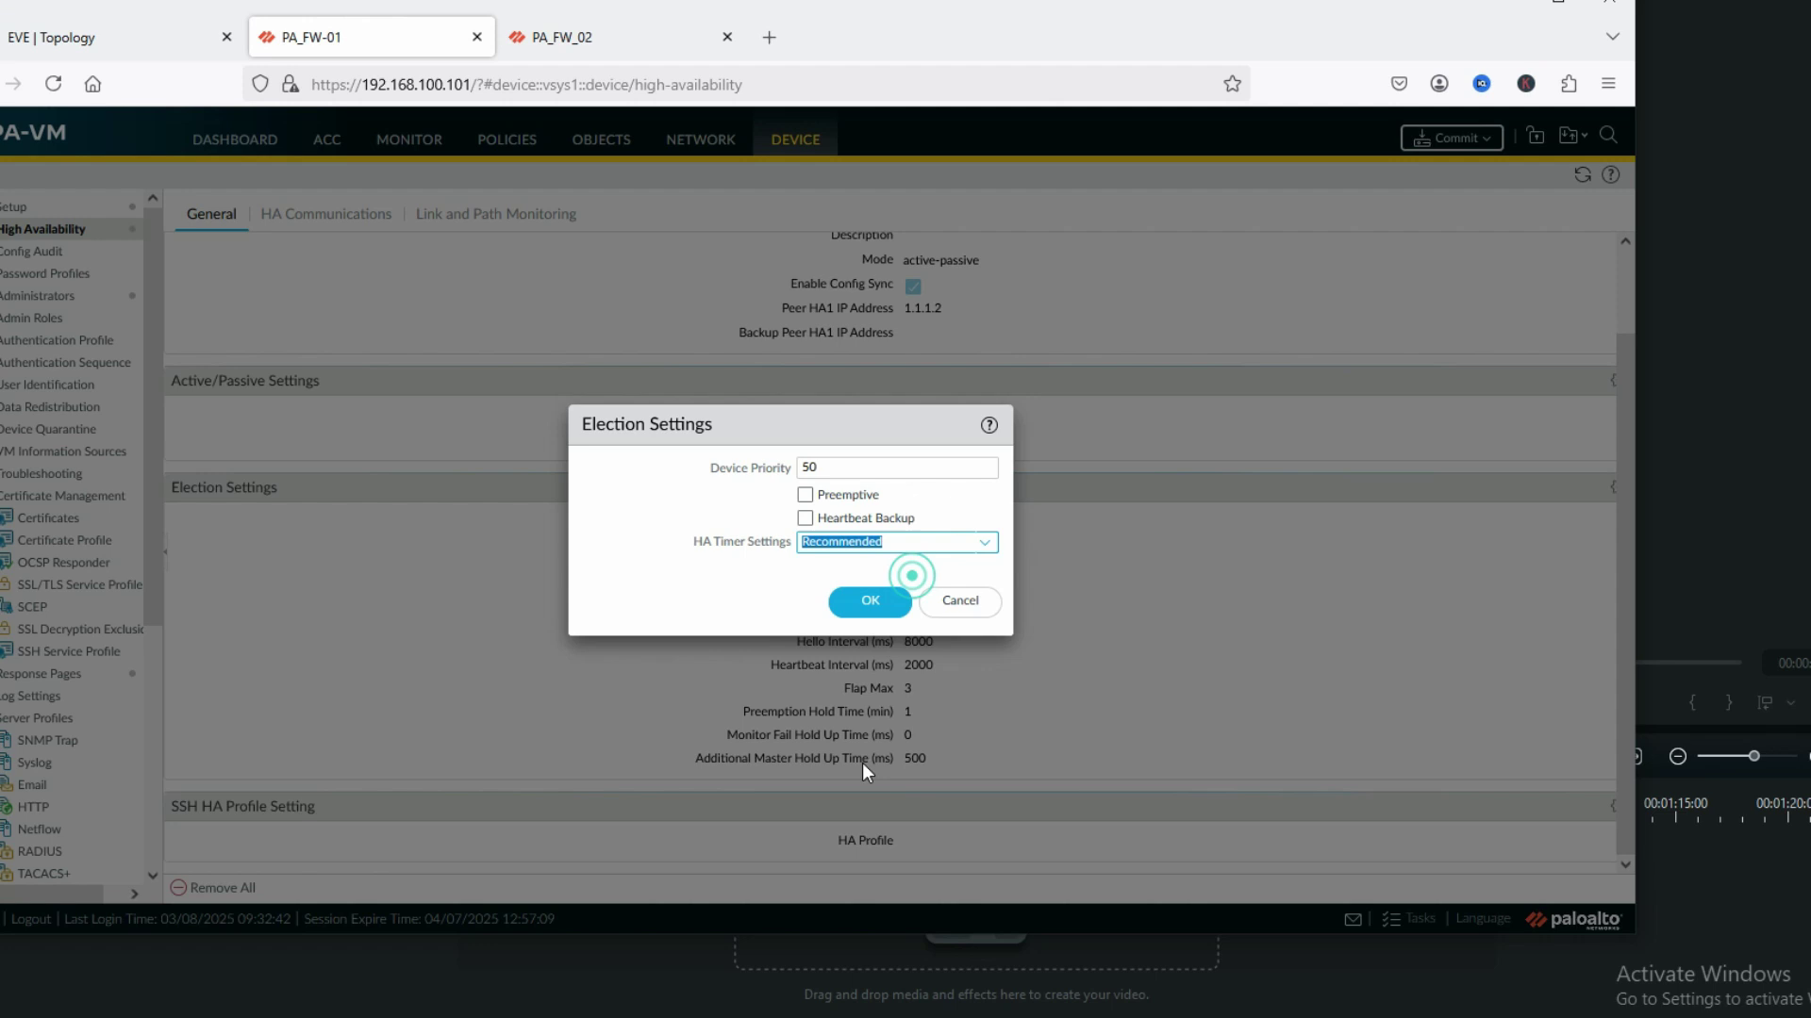
{"action": "left_click", "coordinate": [855, 614]}
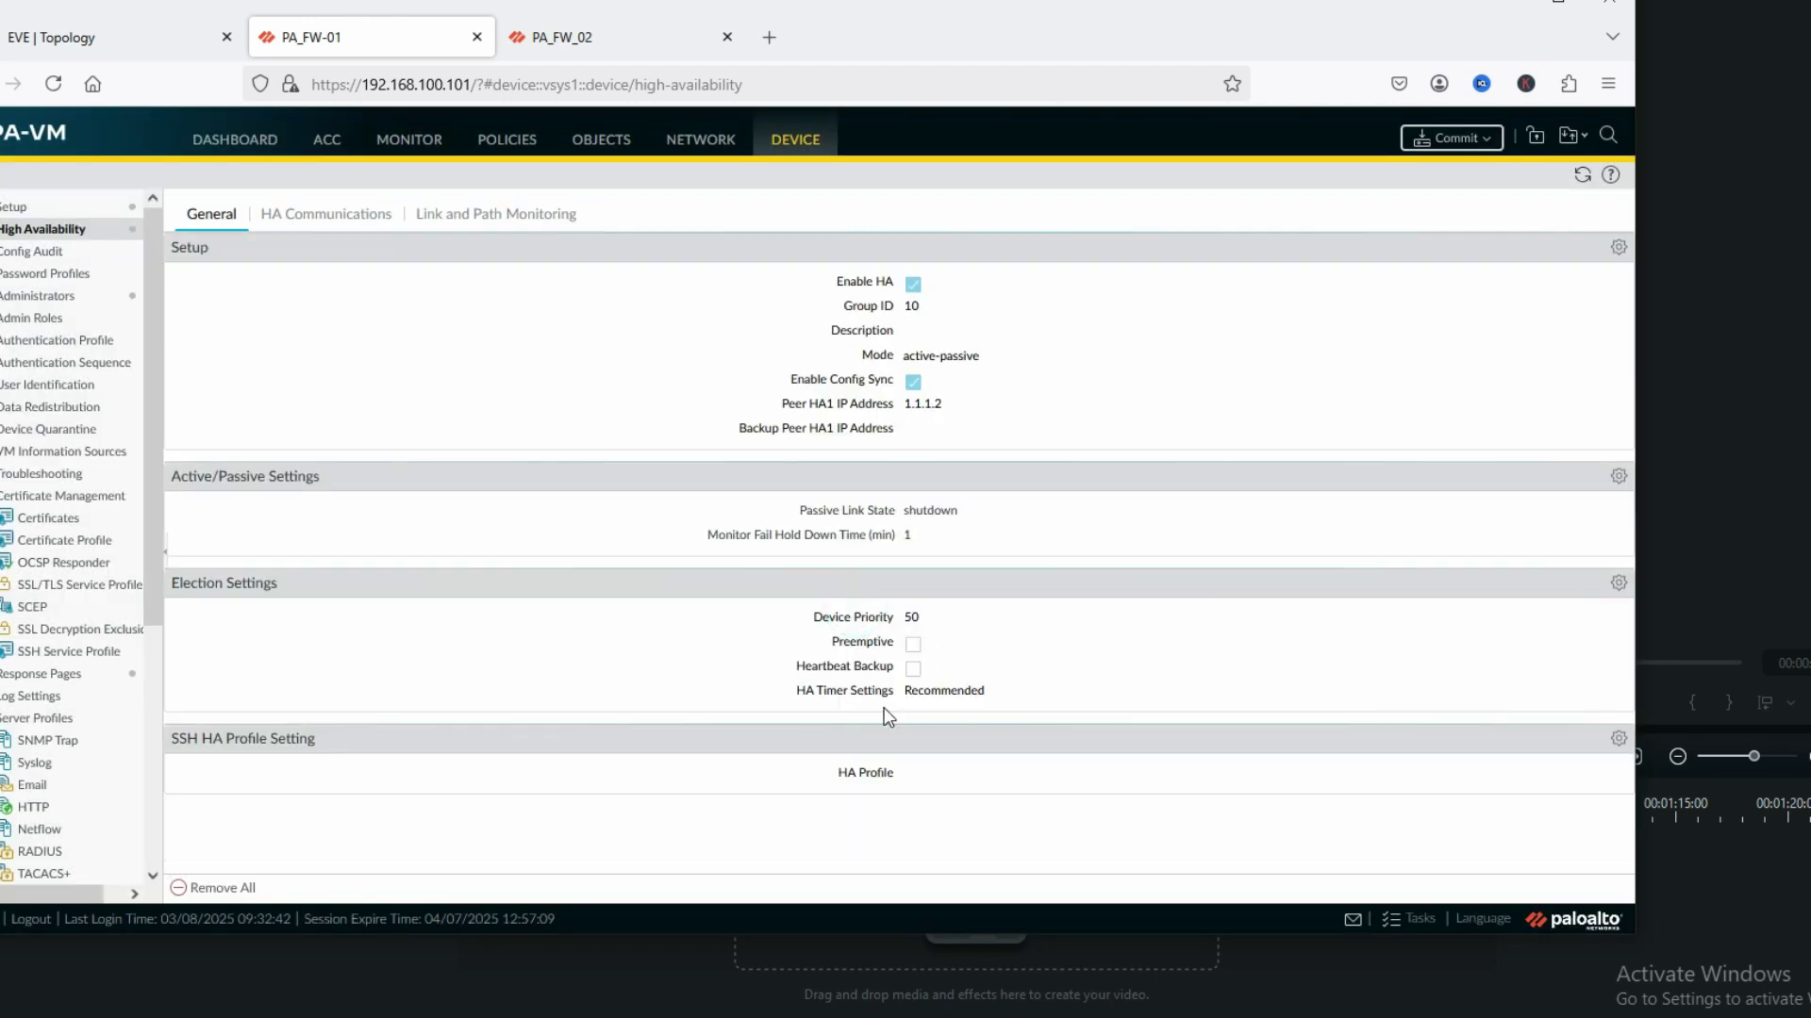
- In the HA communications, set the HA1 control link to port ethernet1/3 with IP address 1.1.1.1
{"action": "left_click", "coordinate": [373, 224]}
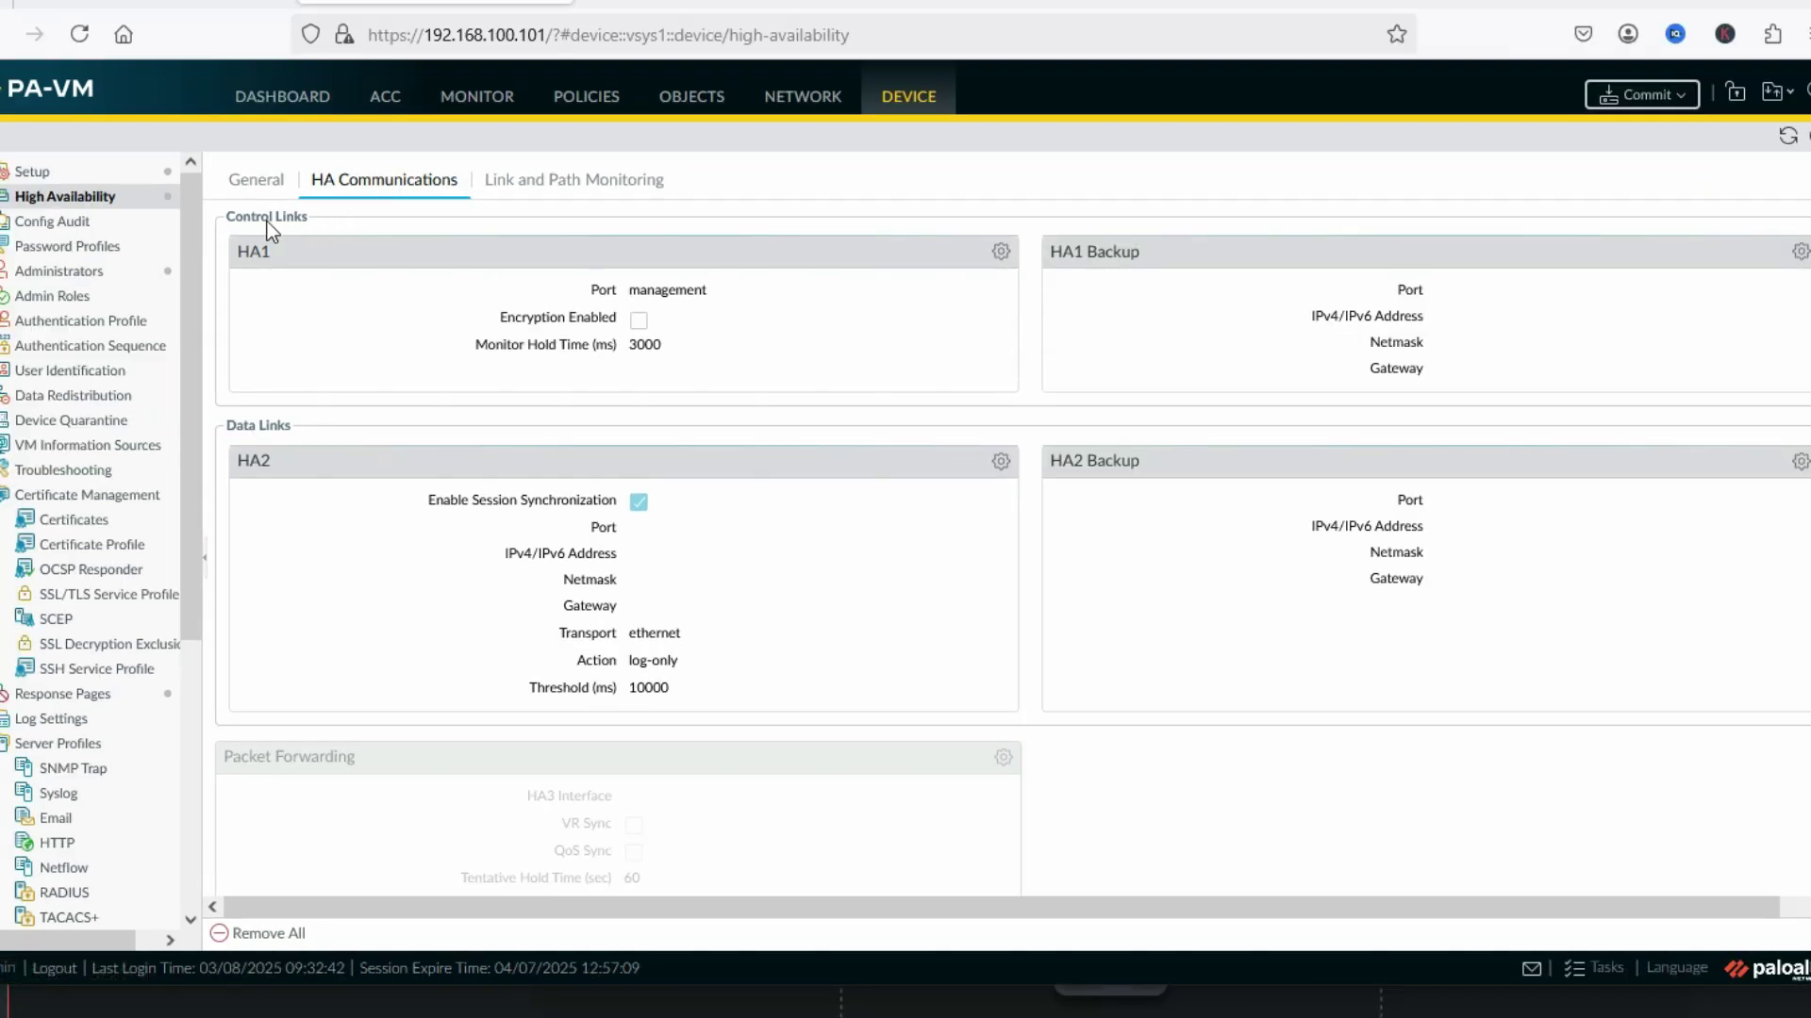
{"action": "left_click", "coordinate": [999, 255]}
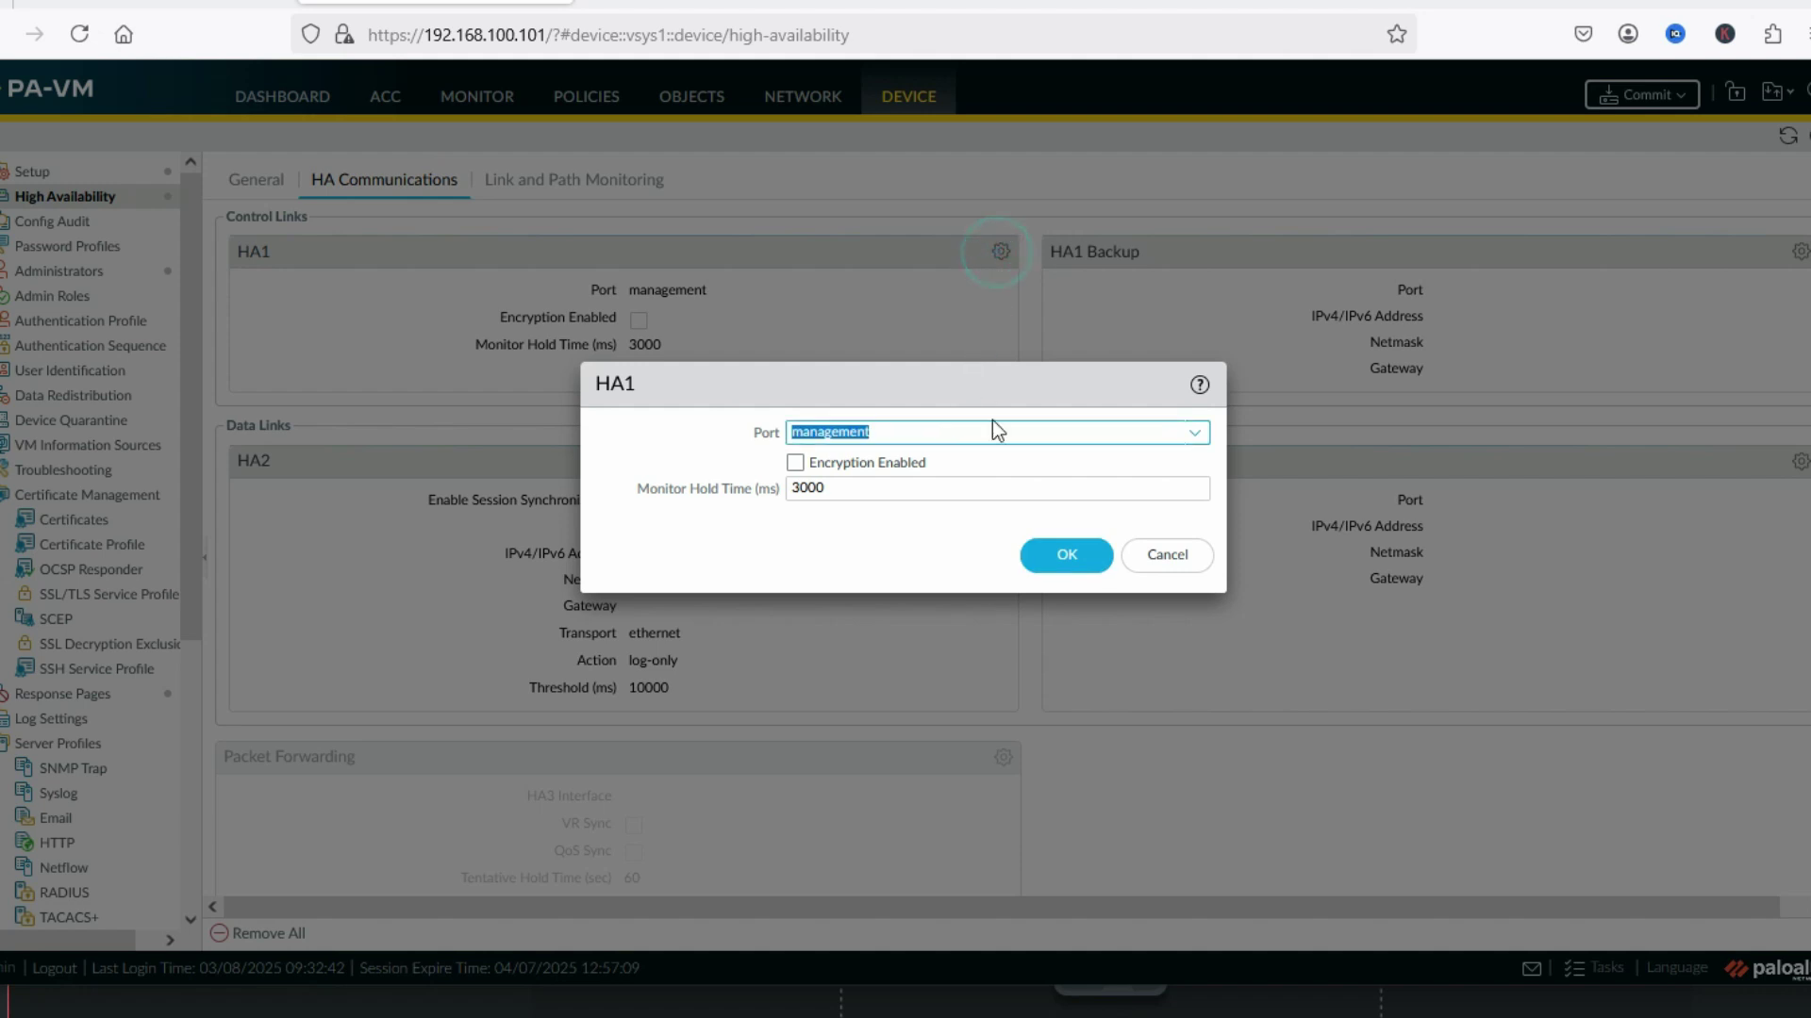
{"action": "left_click", "coordinate": [1193, 436]}
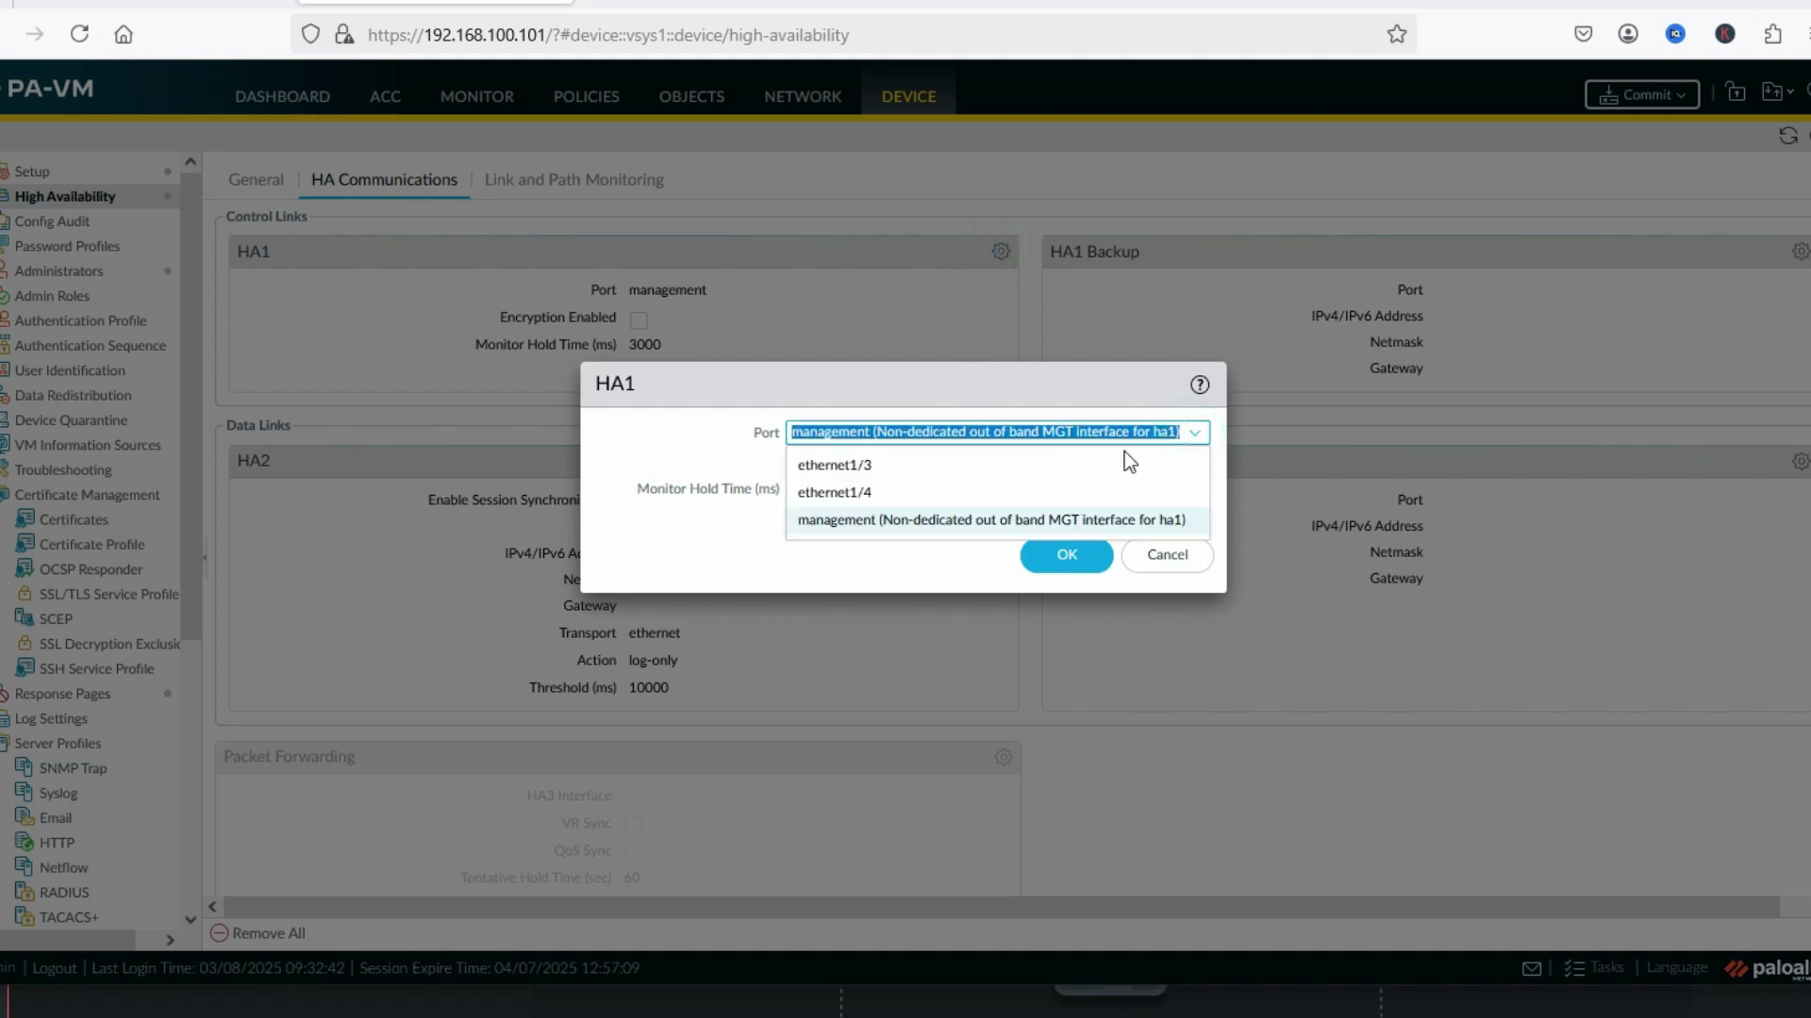
{"action": "left_click", "coordinate": [977, 476]}
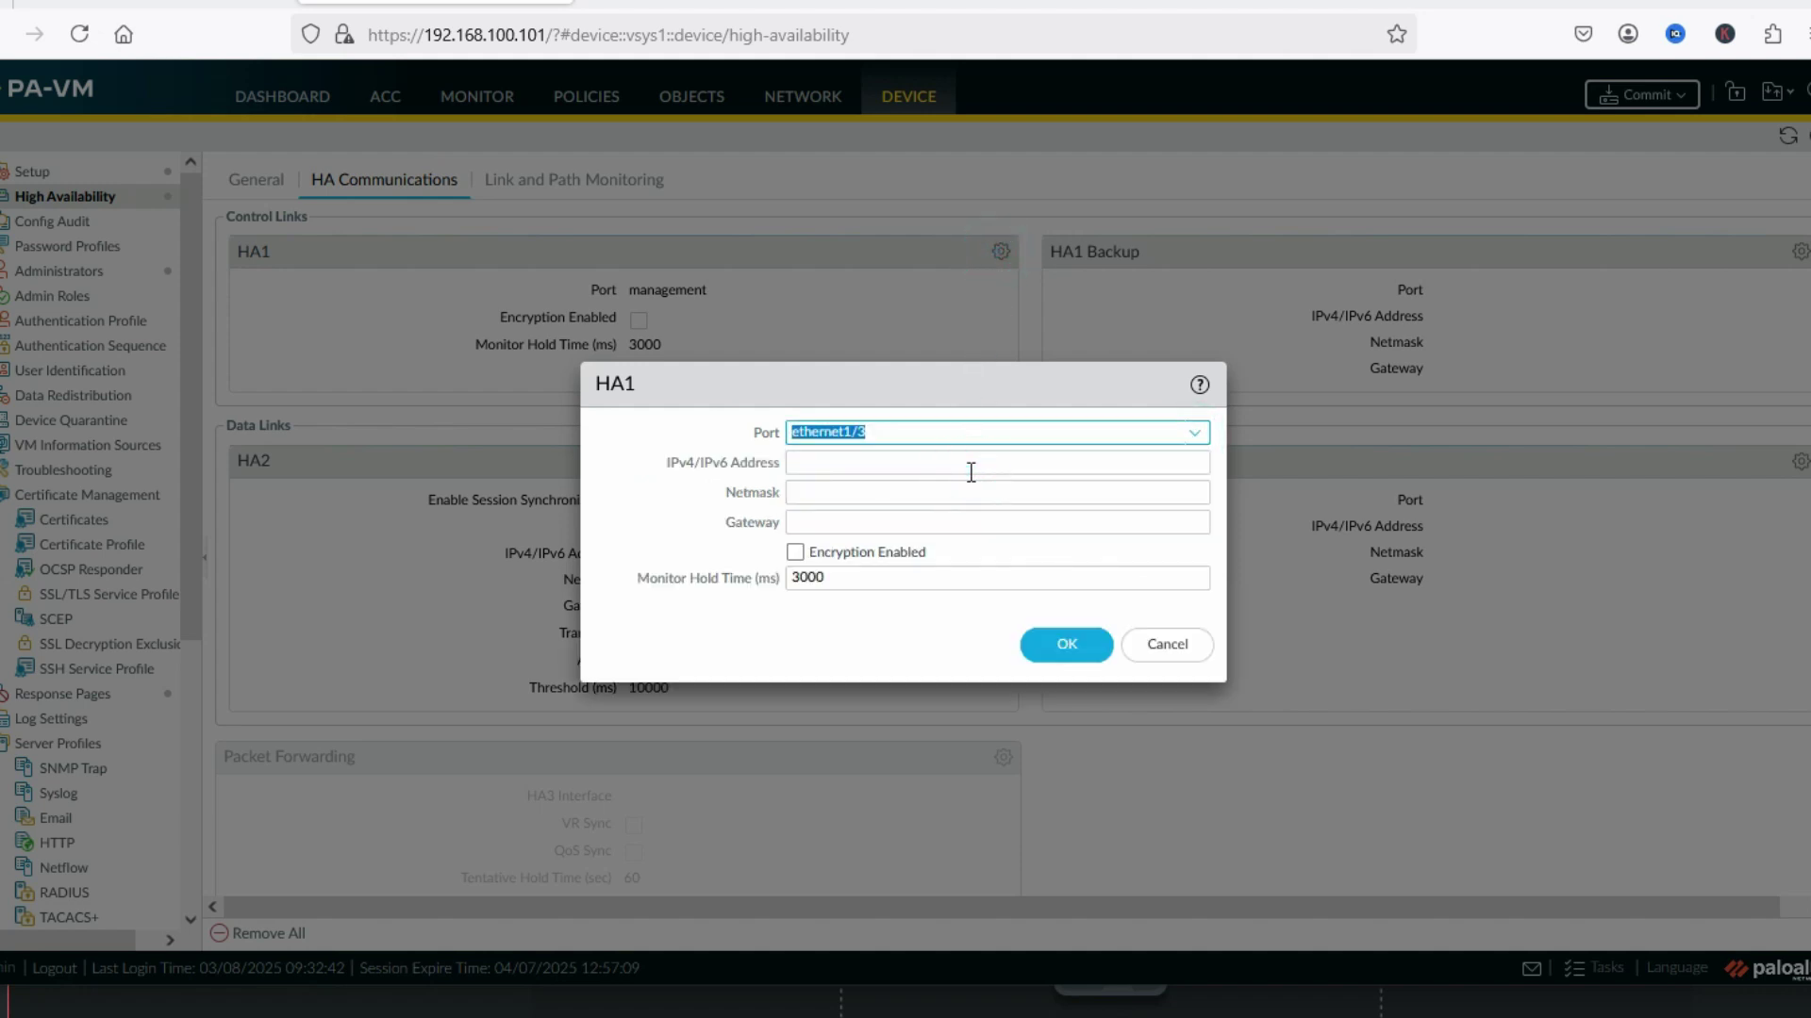
{"action": "left_click", "coordinate": [971, 464]}
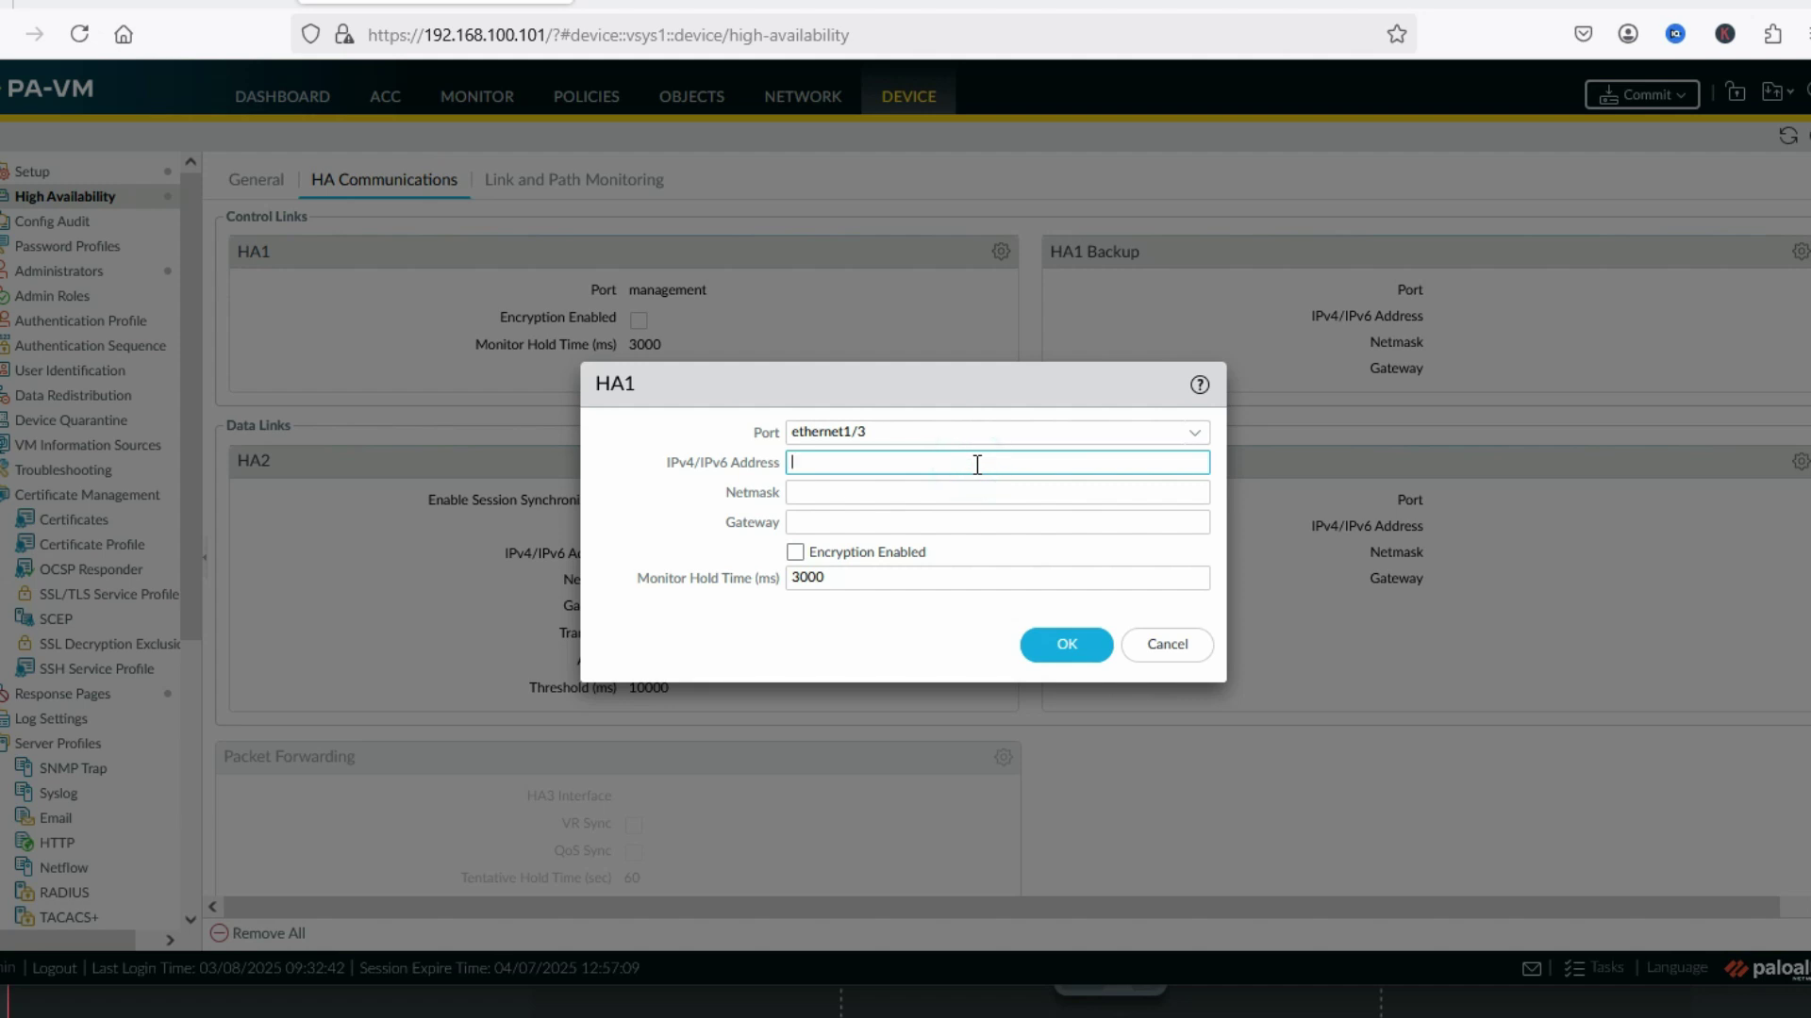
{"action": "type", "text": "1.1.1."}
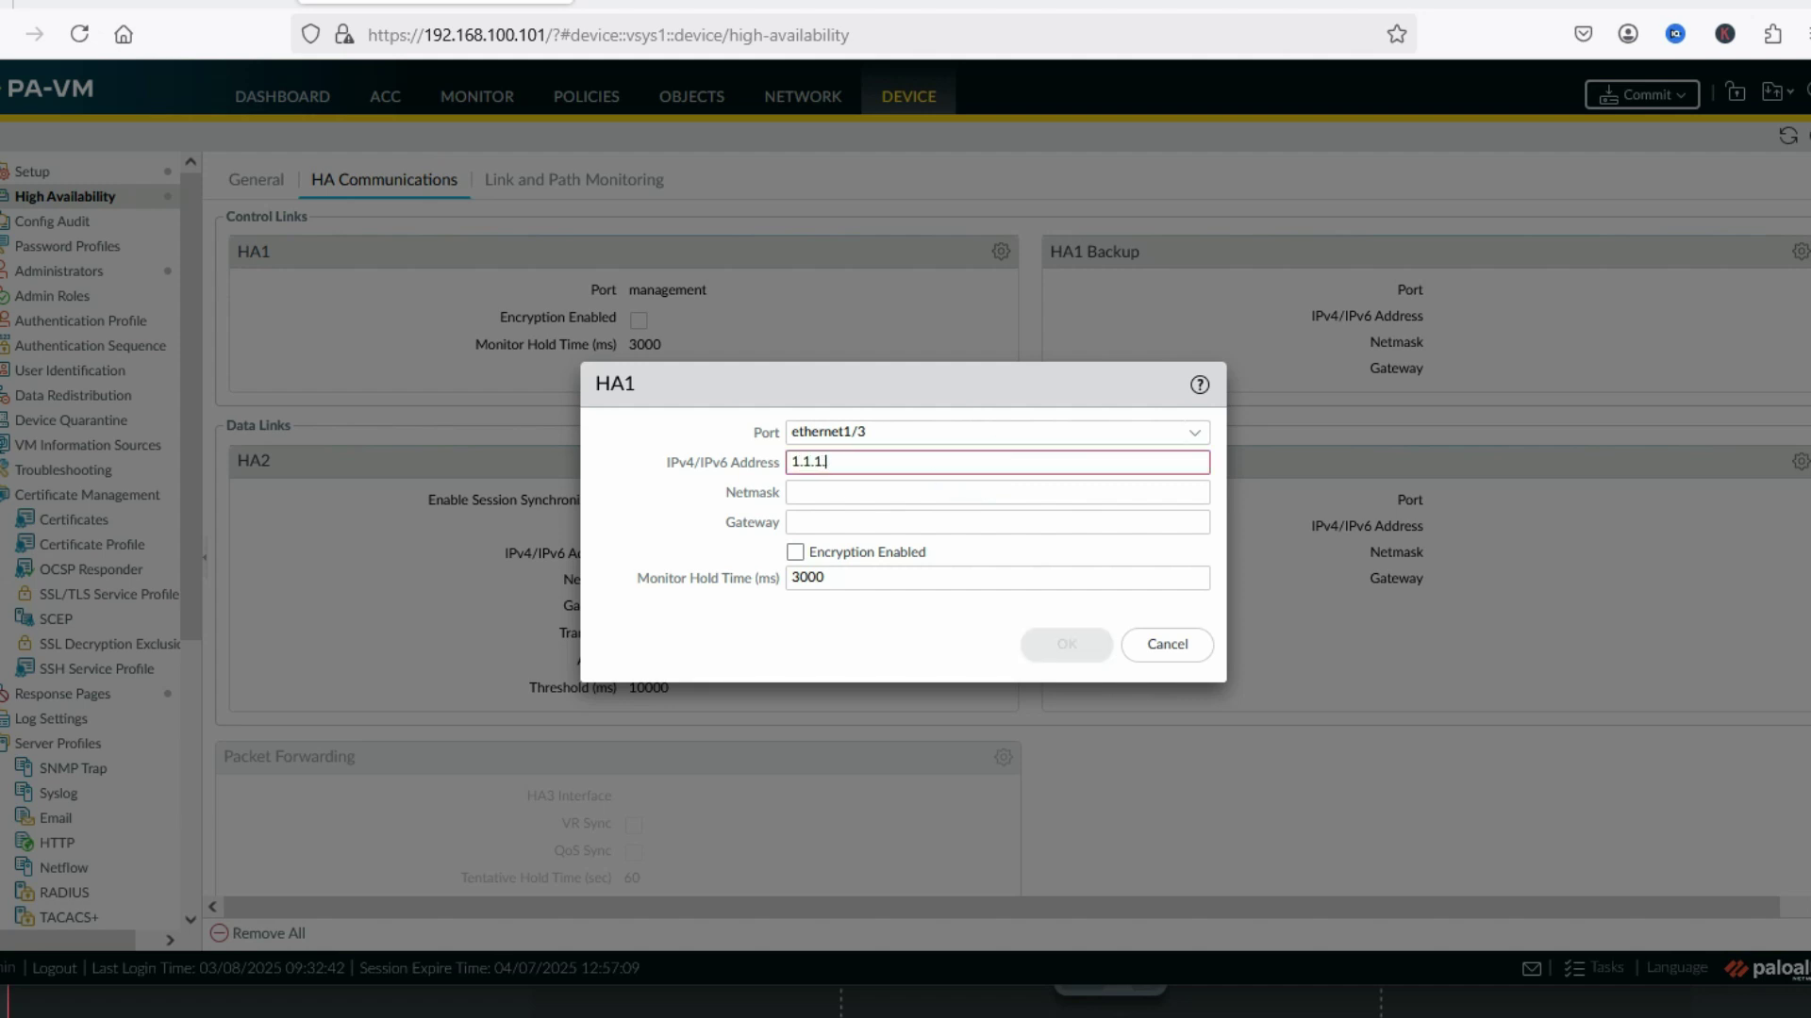
{"action": "type", "text": "1"}
- Set the HA1 netmask to 255.255.255.0, check the HA-1 link in the EVE topology, and save HA1 without a gateway
{"action": "left_click", "coordinate": [976, 494]}
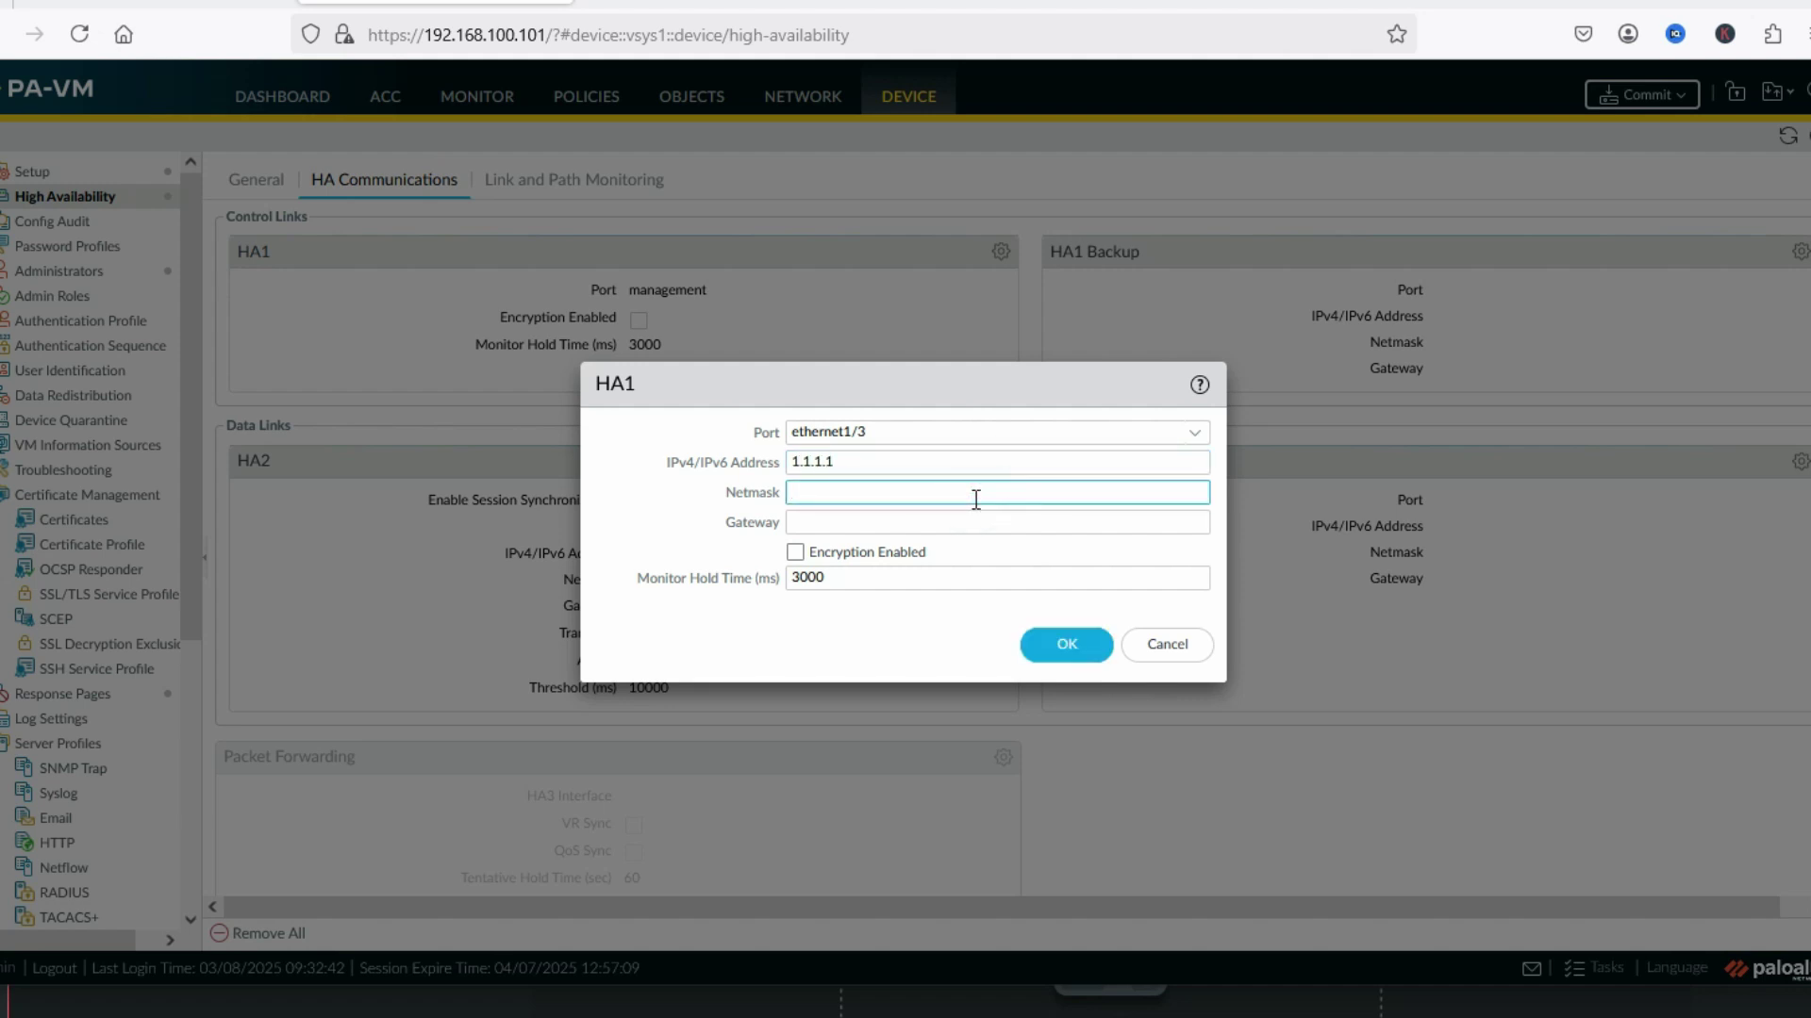
{"action": "type", "text": "255.255.255.0"}
{"action": "left_click", "coordinate": [937, 520]}
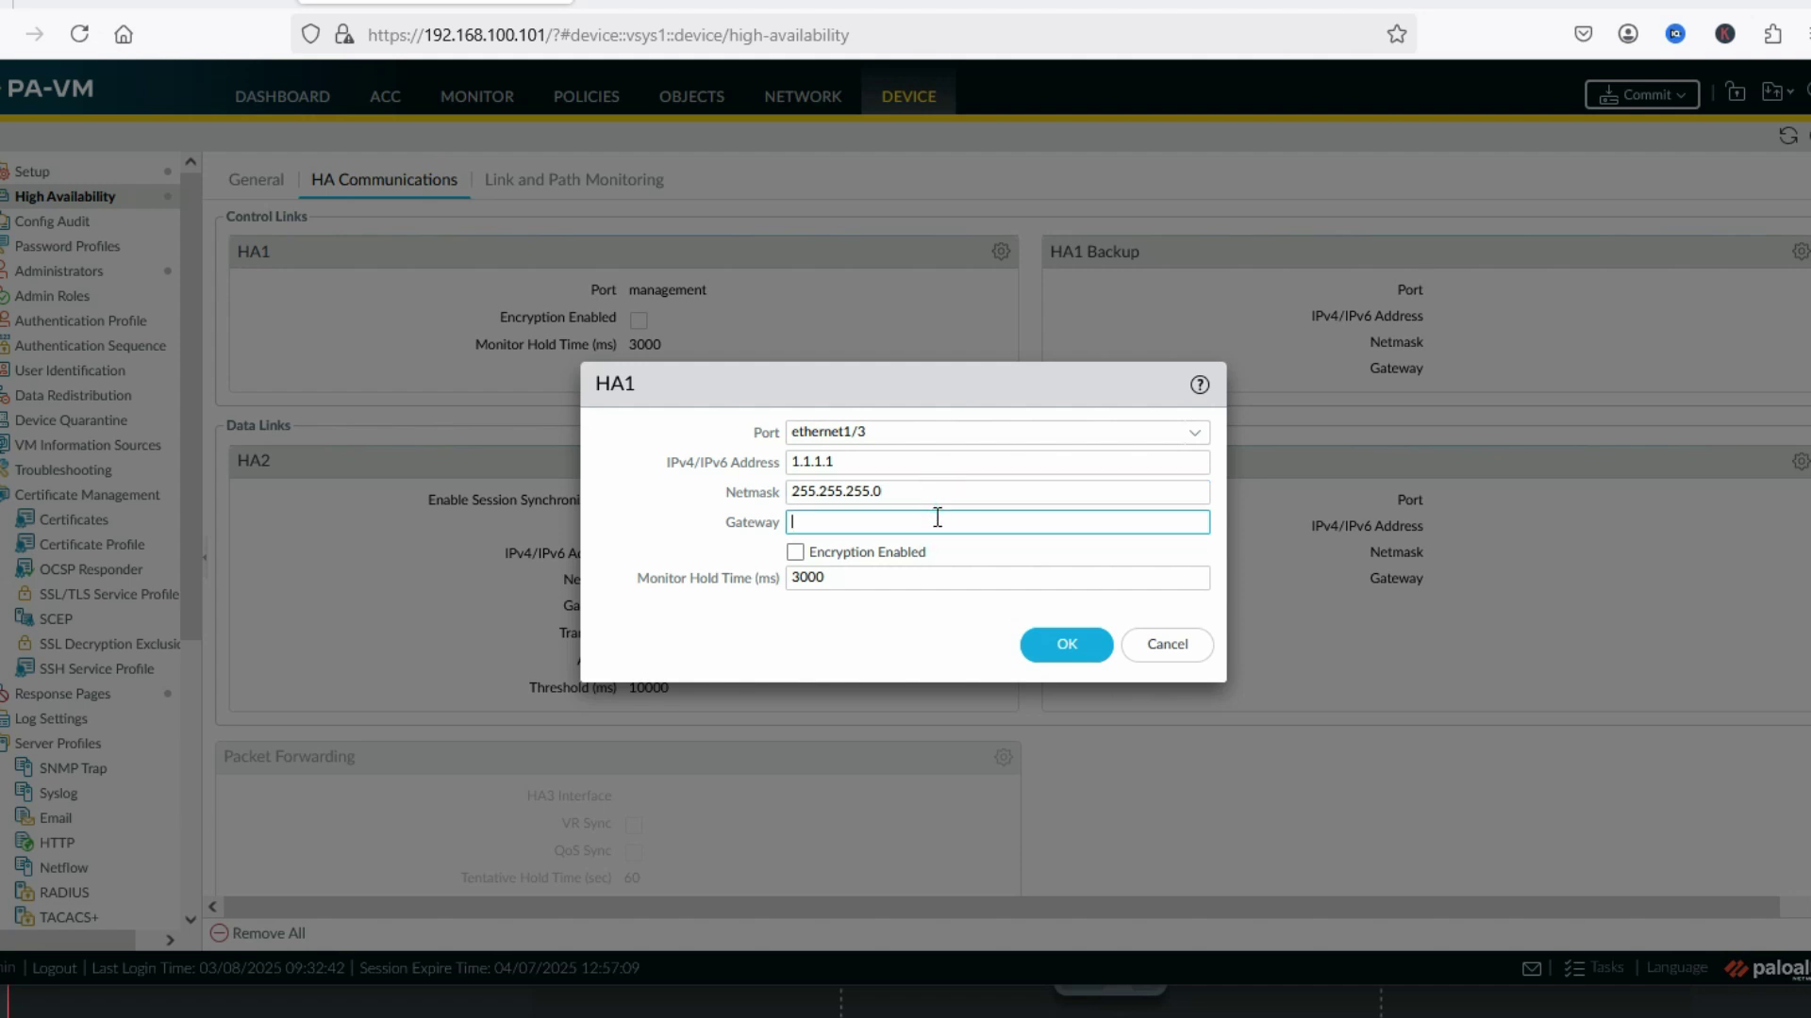
{"action": "left_click", "coordinate": [179, 5]}
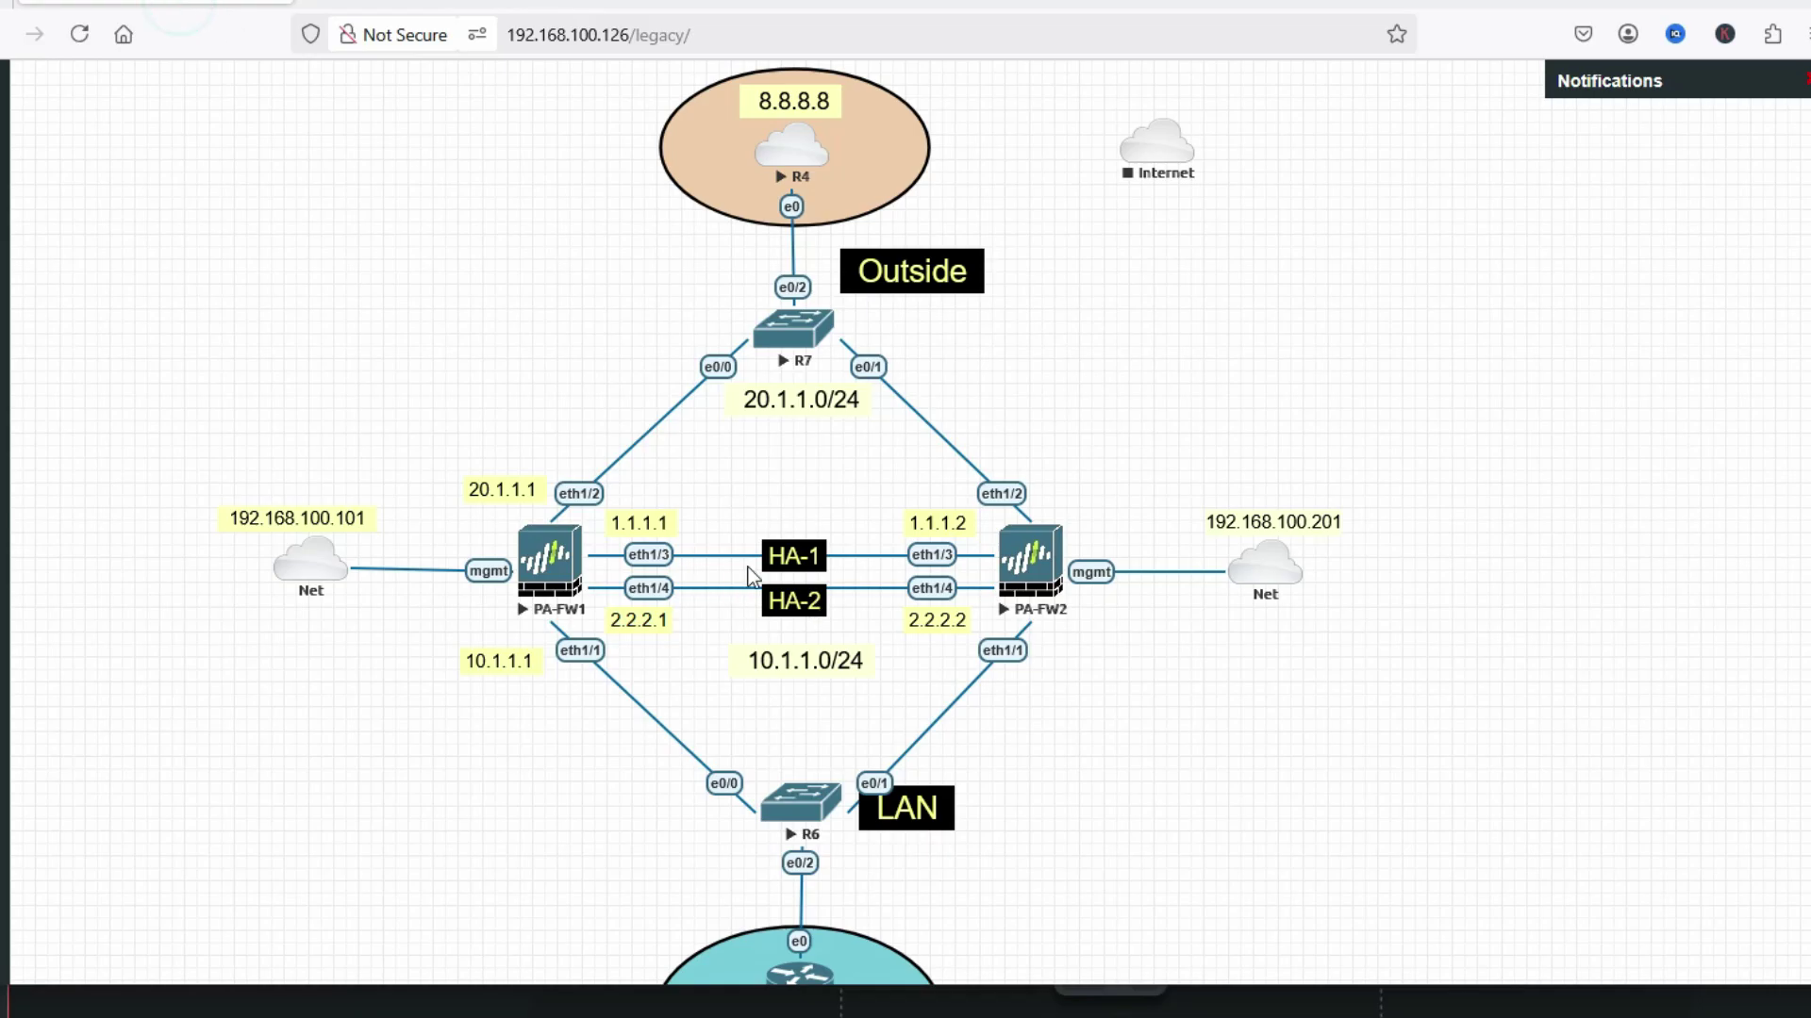
{"action": "left_click", "coordinate": [441, 4]}
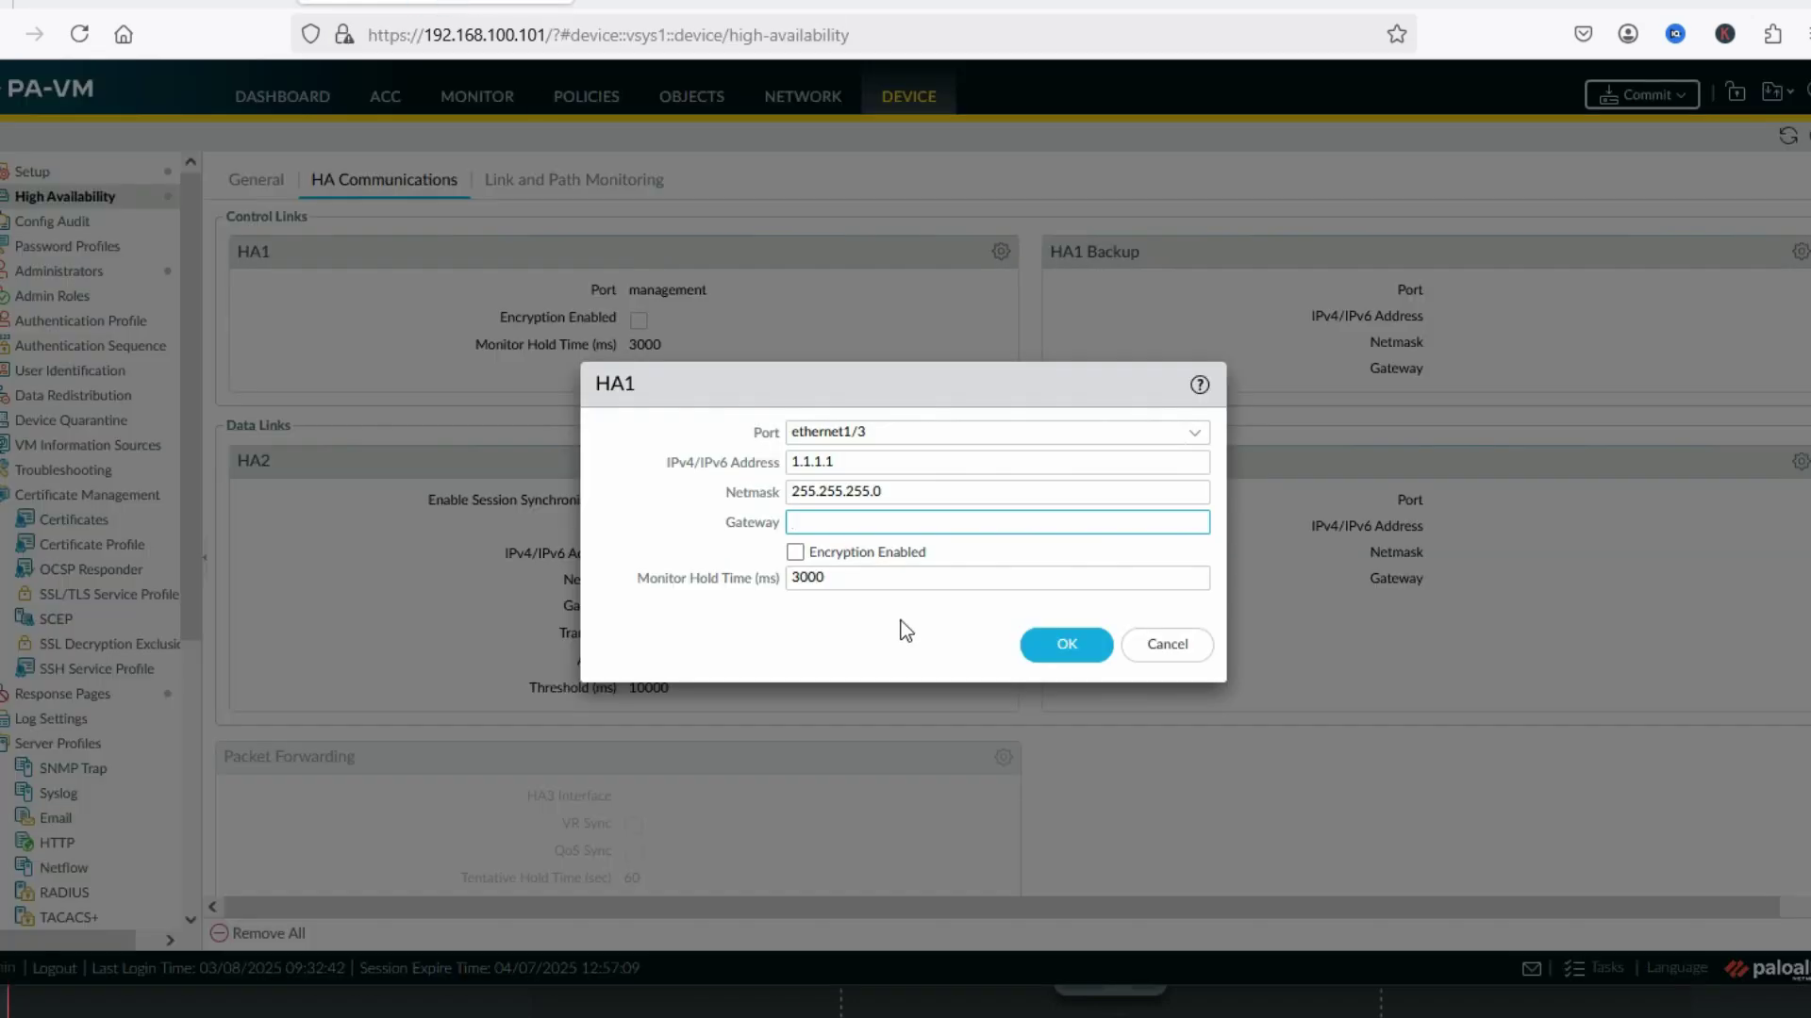
{"action": "left_click", "coordinate": [1058, 649]}
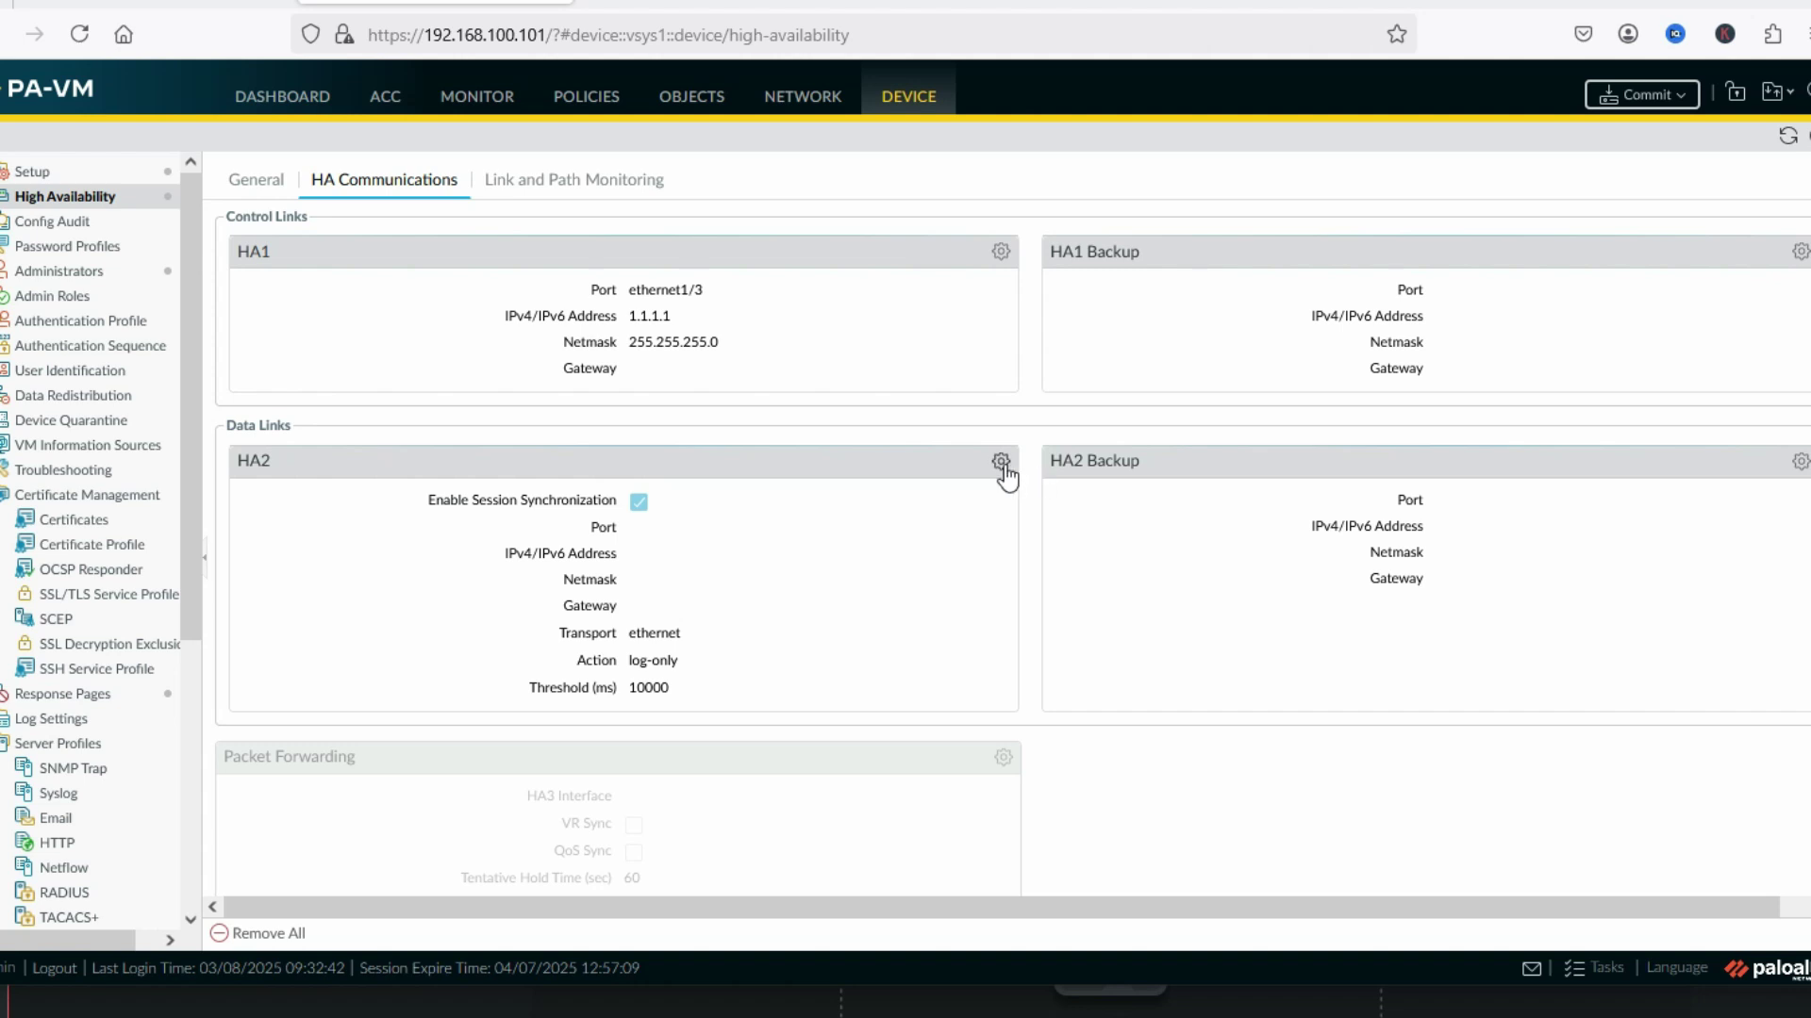
- Configure the HA2 data link on port ethernet1/4 with IP address 2.2.2.1, netmask 255.255.255.0 and ethernet transport, keeping session synchronization enabled
{"action": "left_click", "coordinate": [1001, 462]}
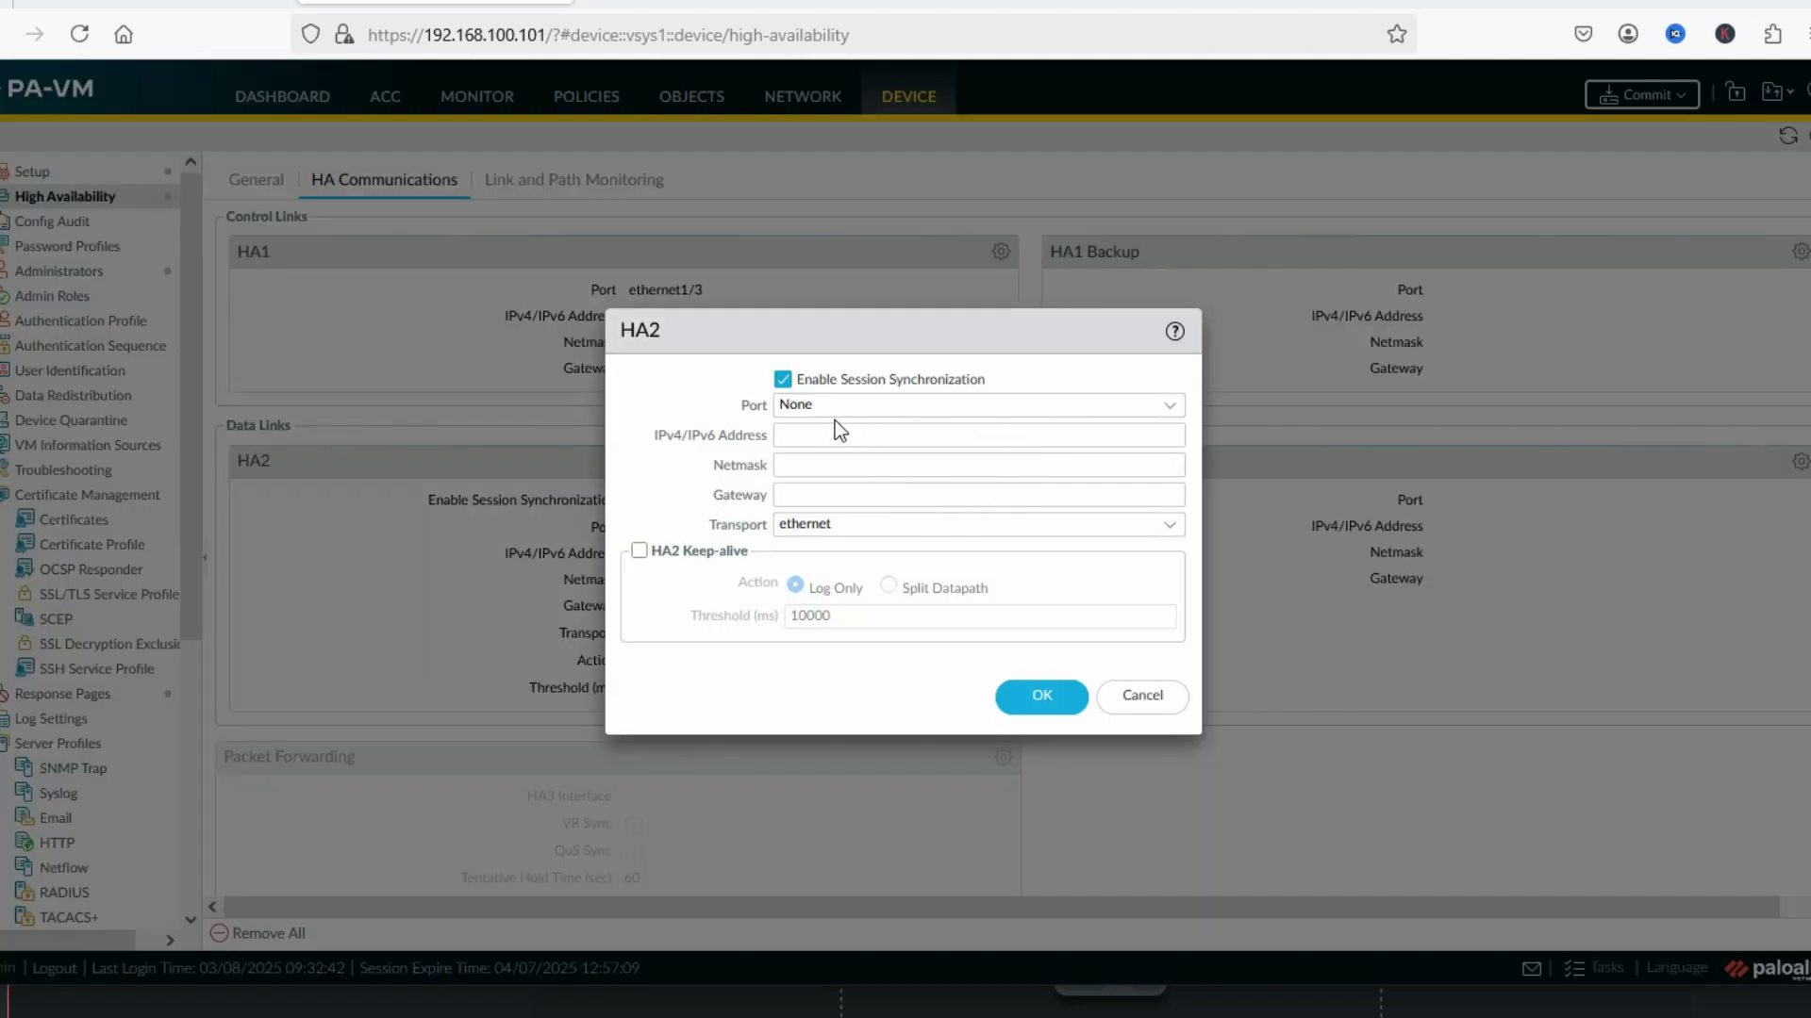
{"action": "left_click", "coordinate": [1161, 408]}
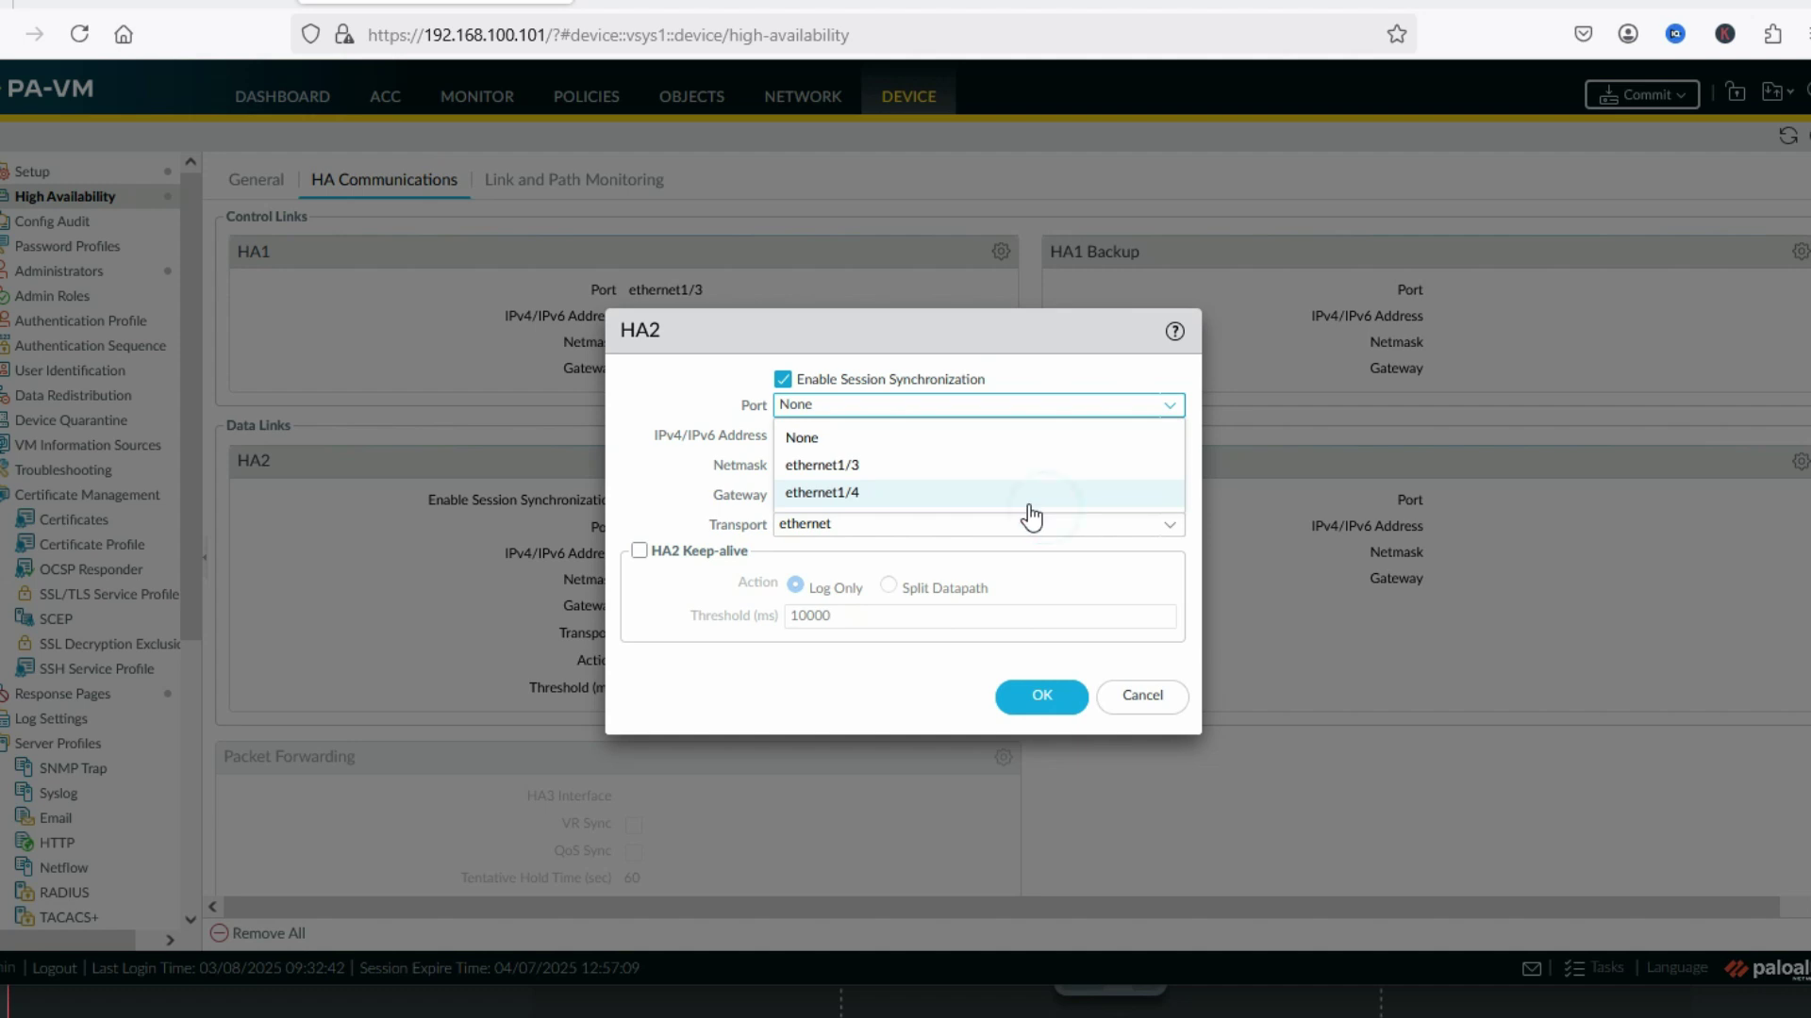
{"action": "left_click", "coordinate": [1028, 500]}
{"action": "left_click", "coordinate": [869, 441]}
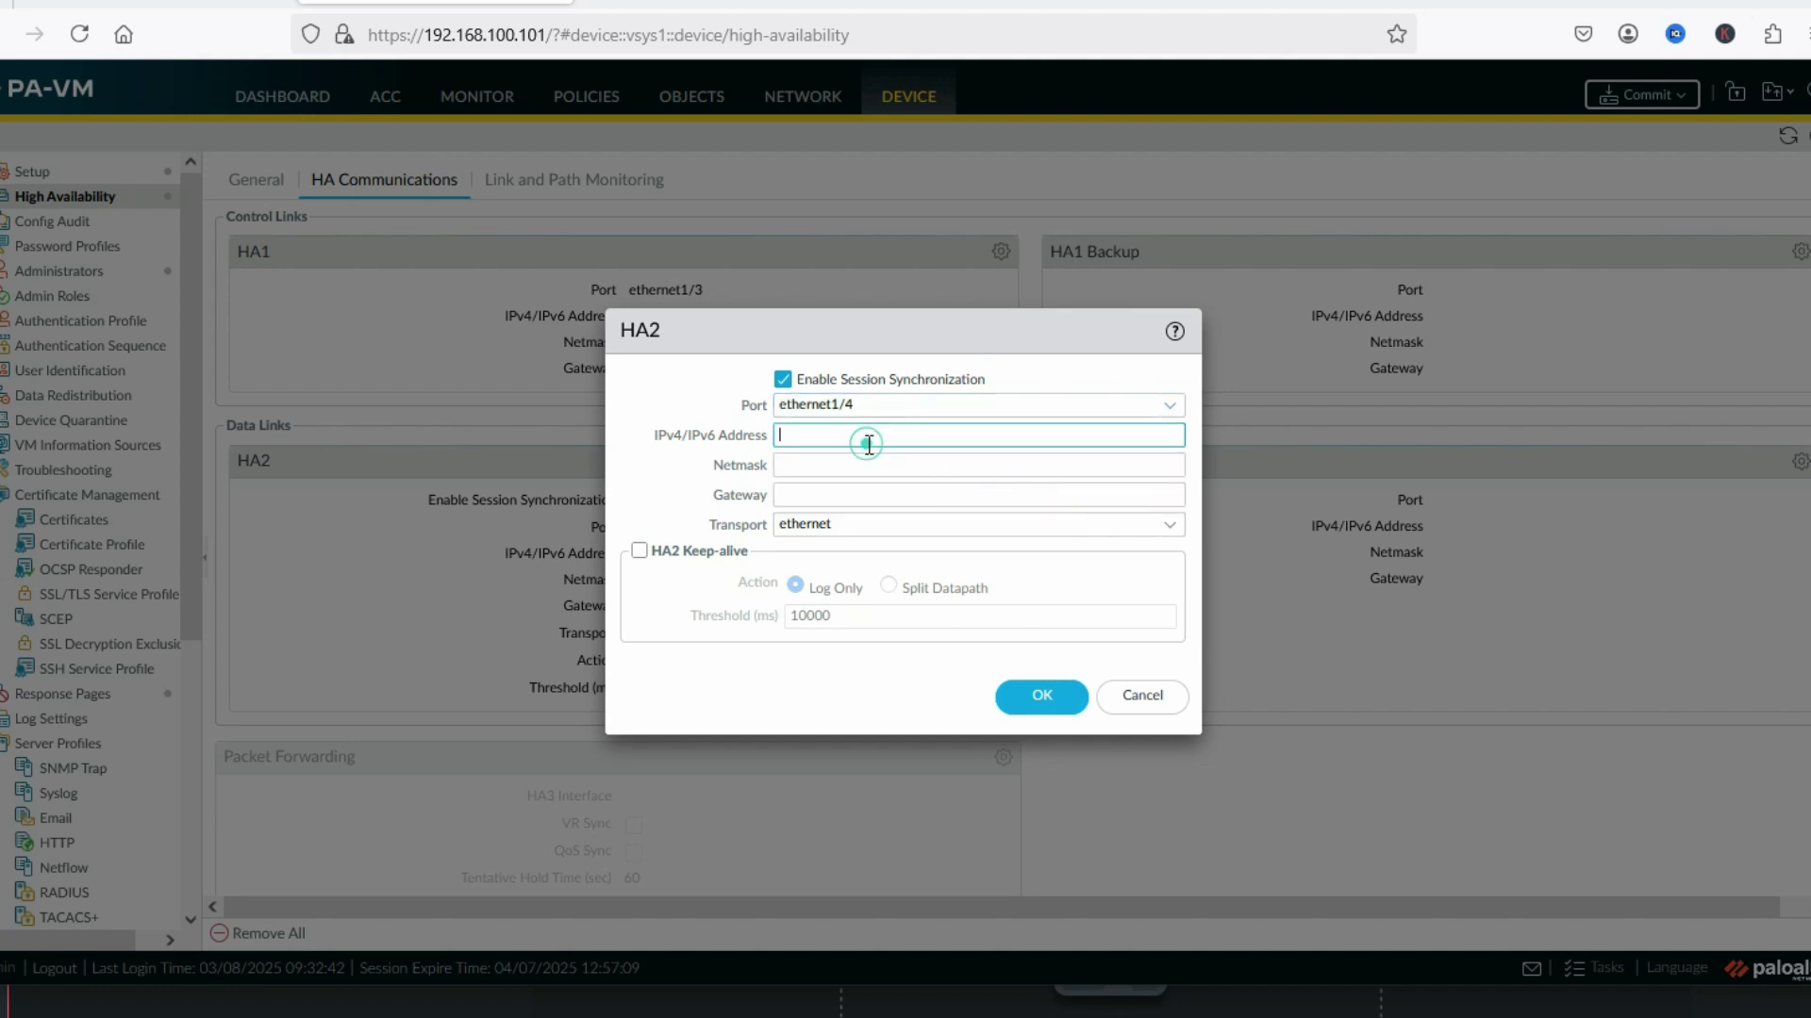
{"action": "type", "text": "2.2"}
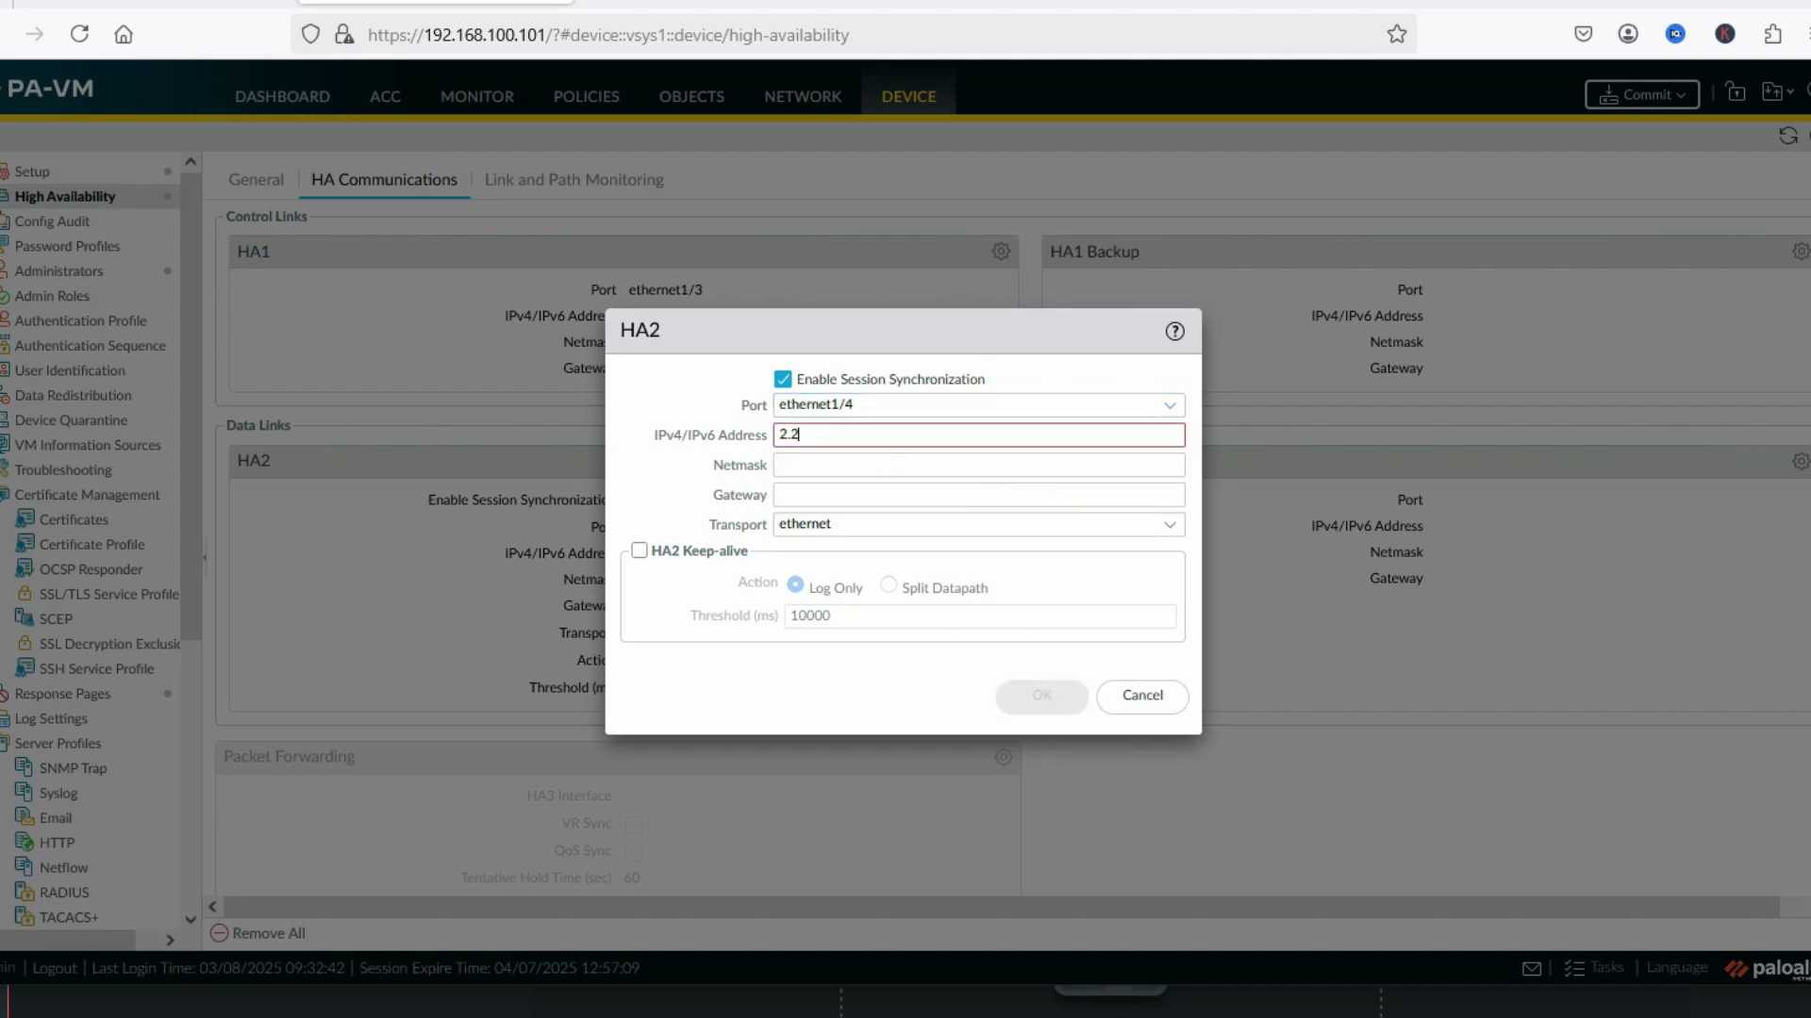
{"action": "type", "text": ".2.1"}
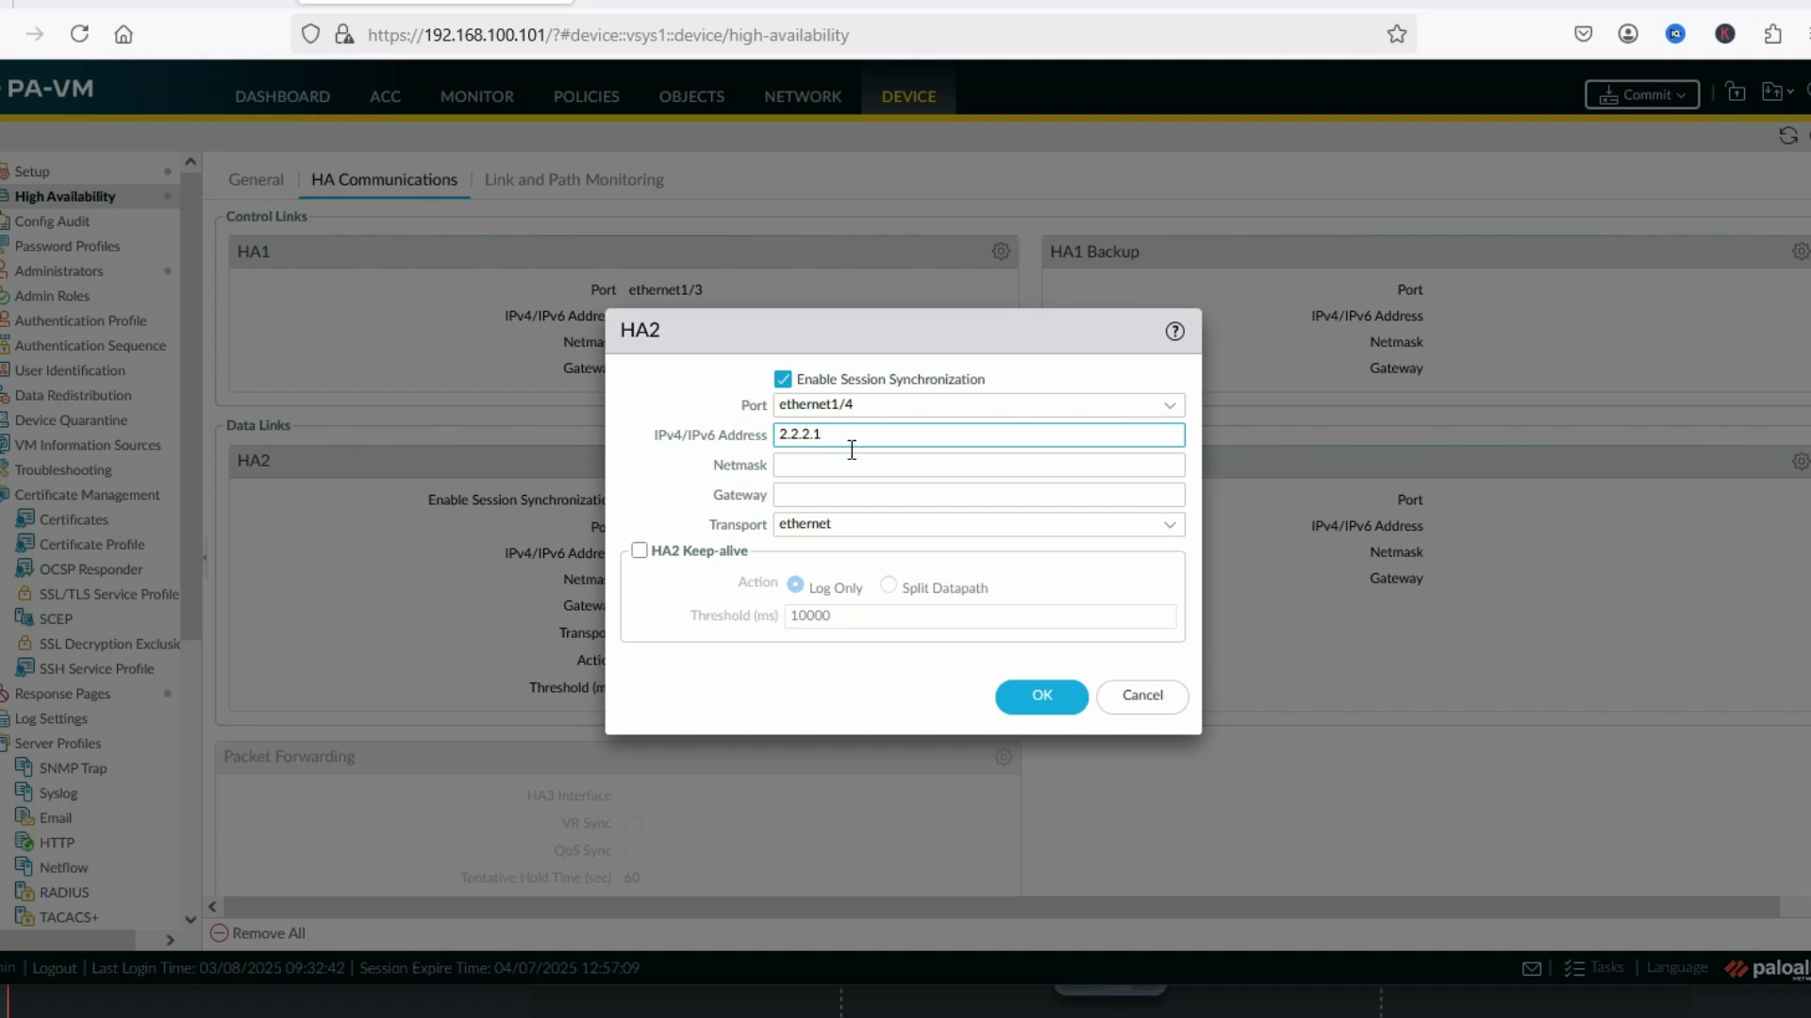
{"action": "left_click", "coordinate": [851, 461]}
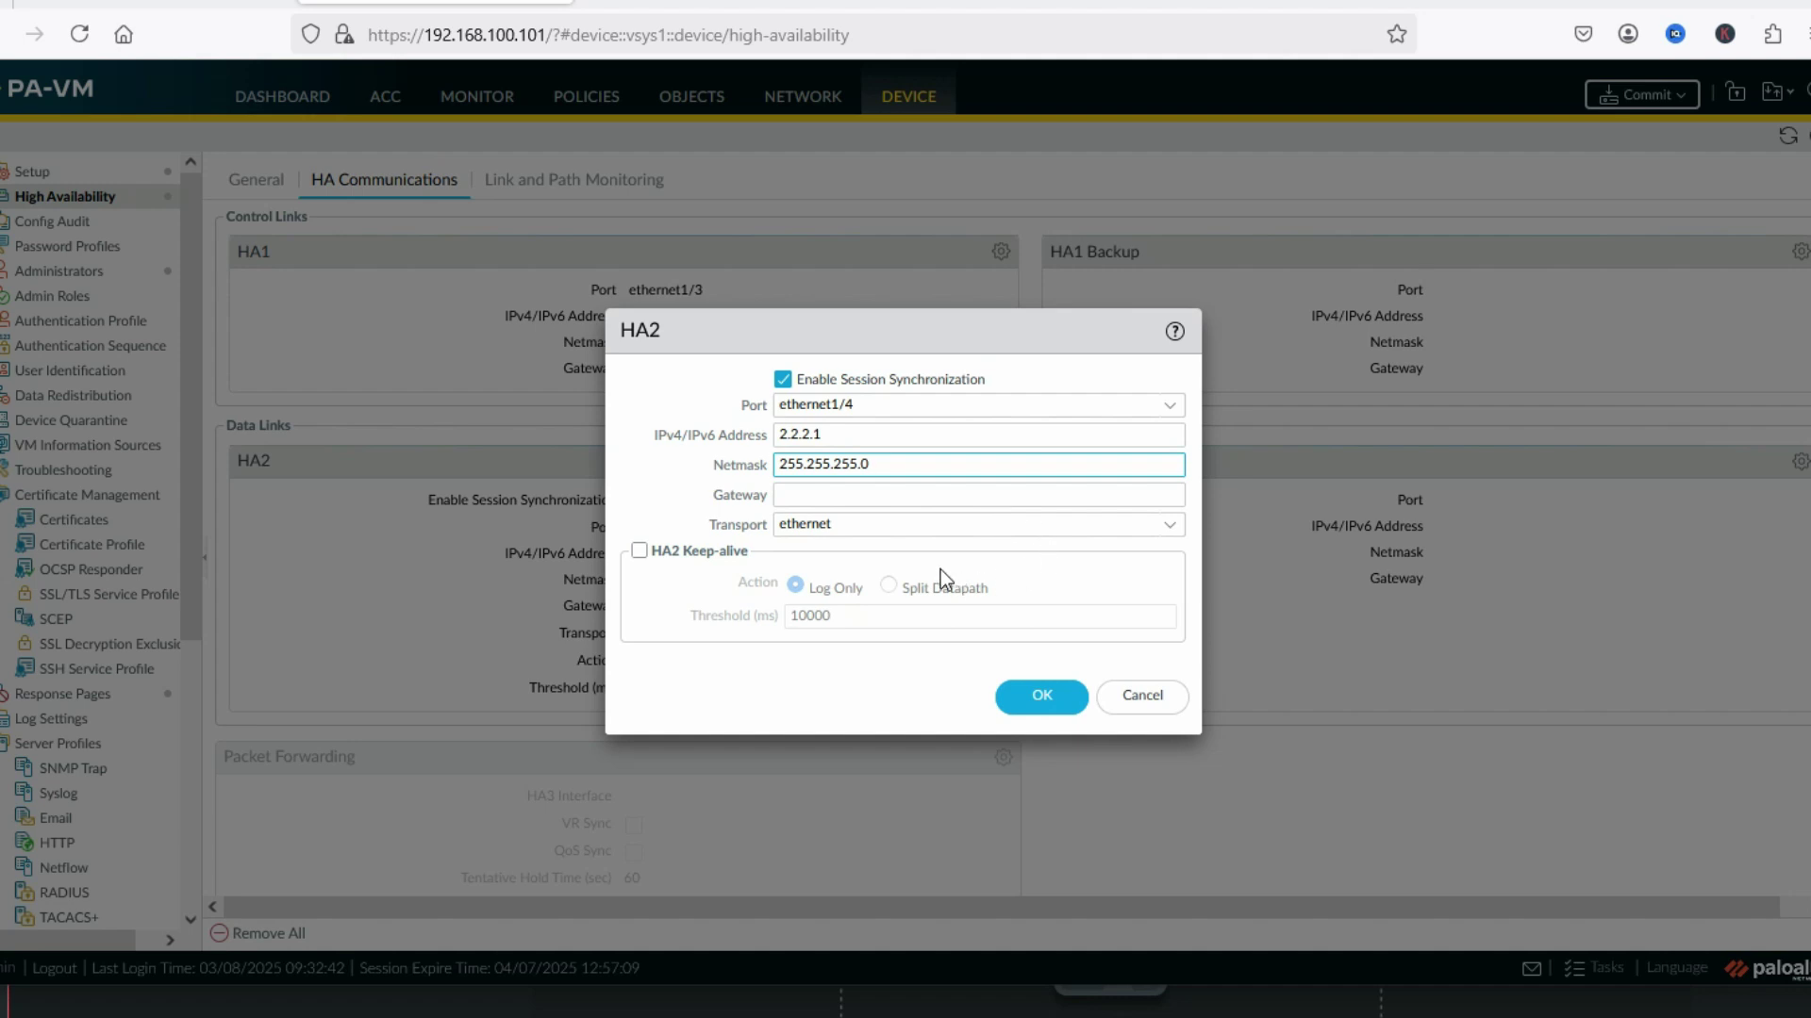
{"action": "left_click", "coordinate": [983, 524]}
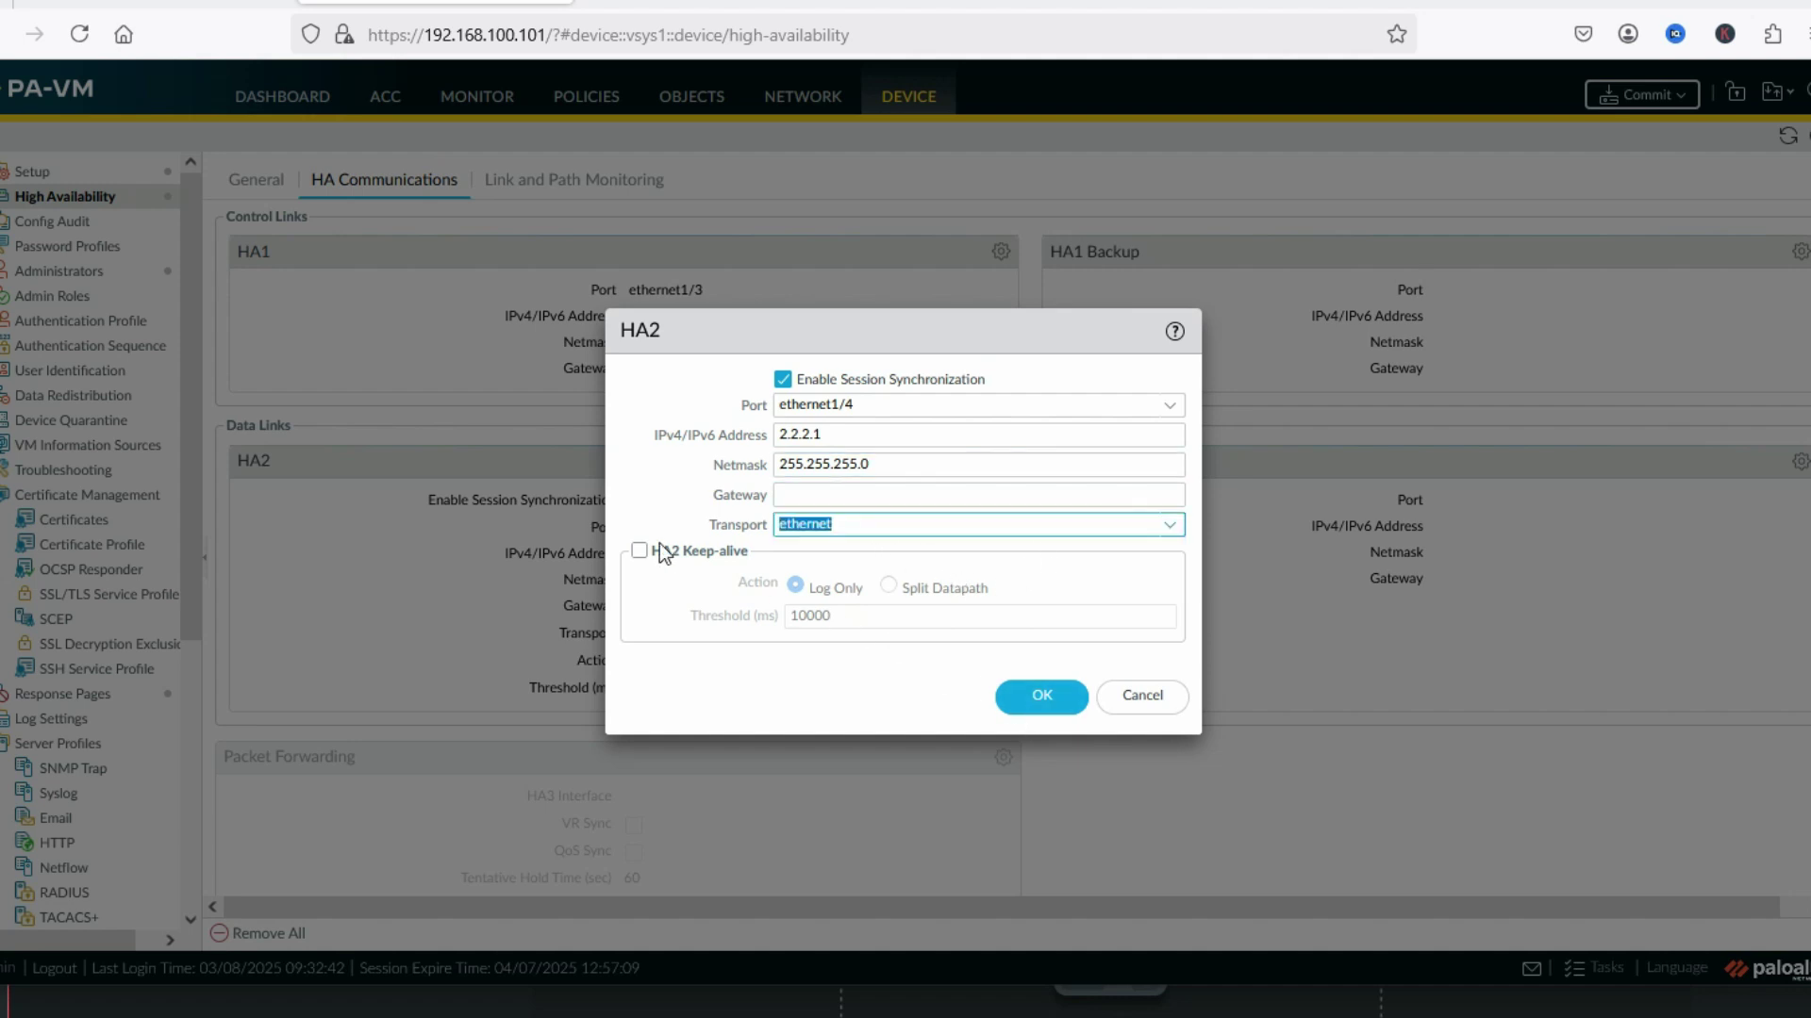
{"action": "left_click", "coordinate": [1040, 698]}
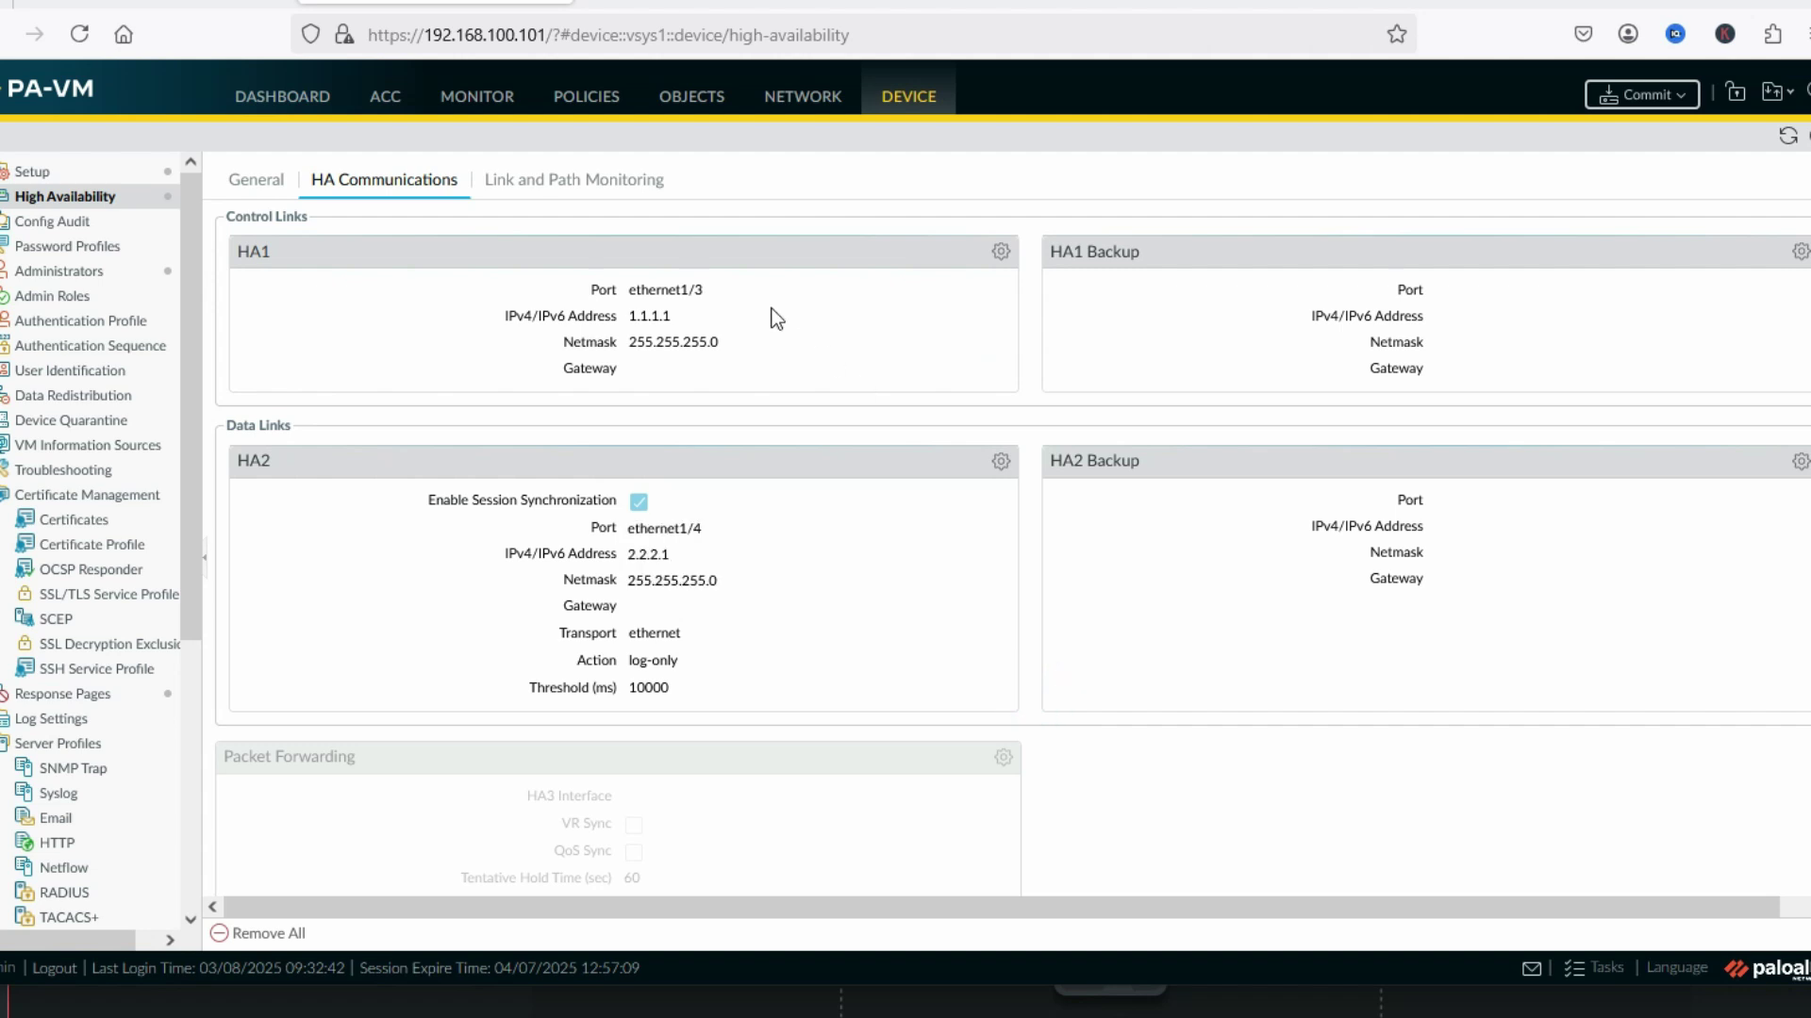
- Review the link and path monitoring settings, the EVE topology and the general HA settings of PA_FW-01
{"action": "left_click", "coordinate": [608, 177]}
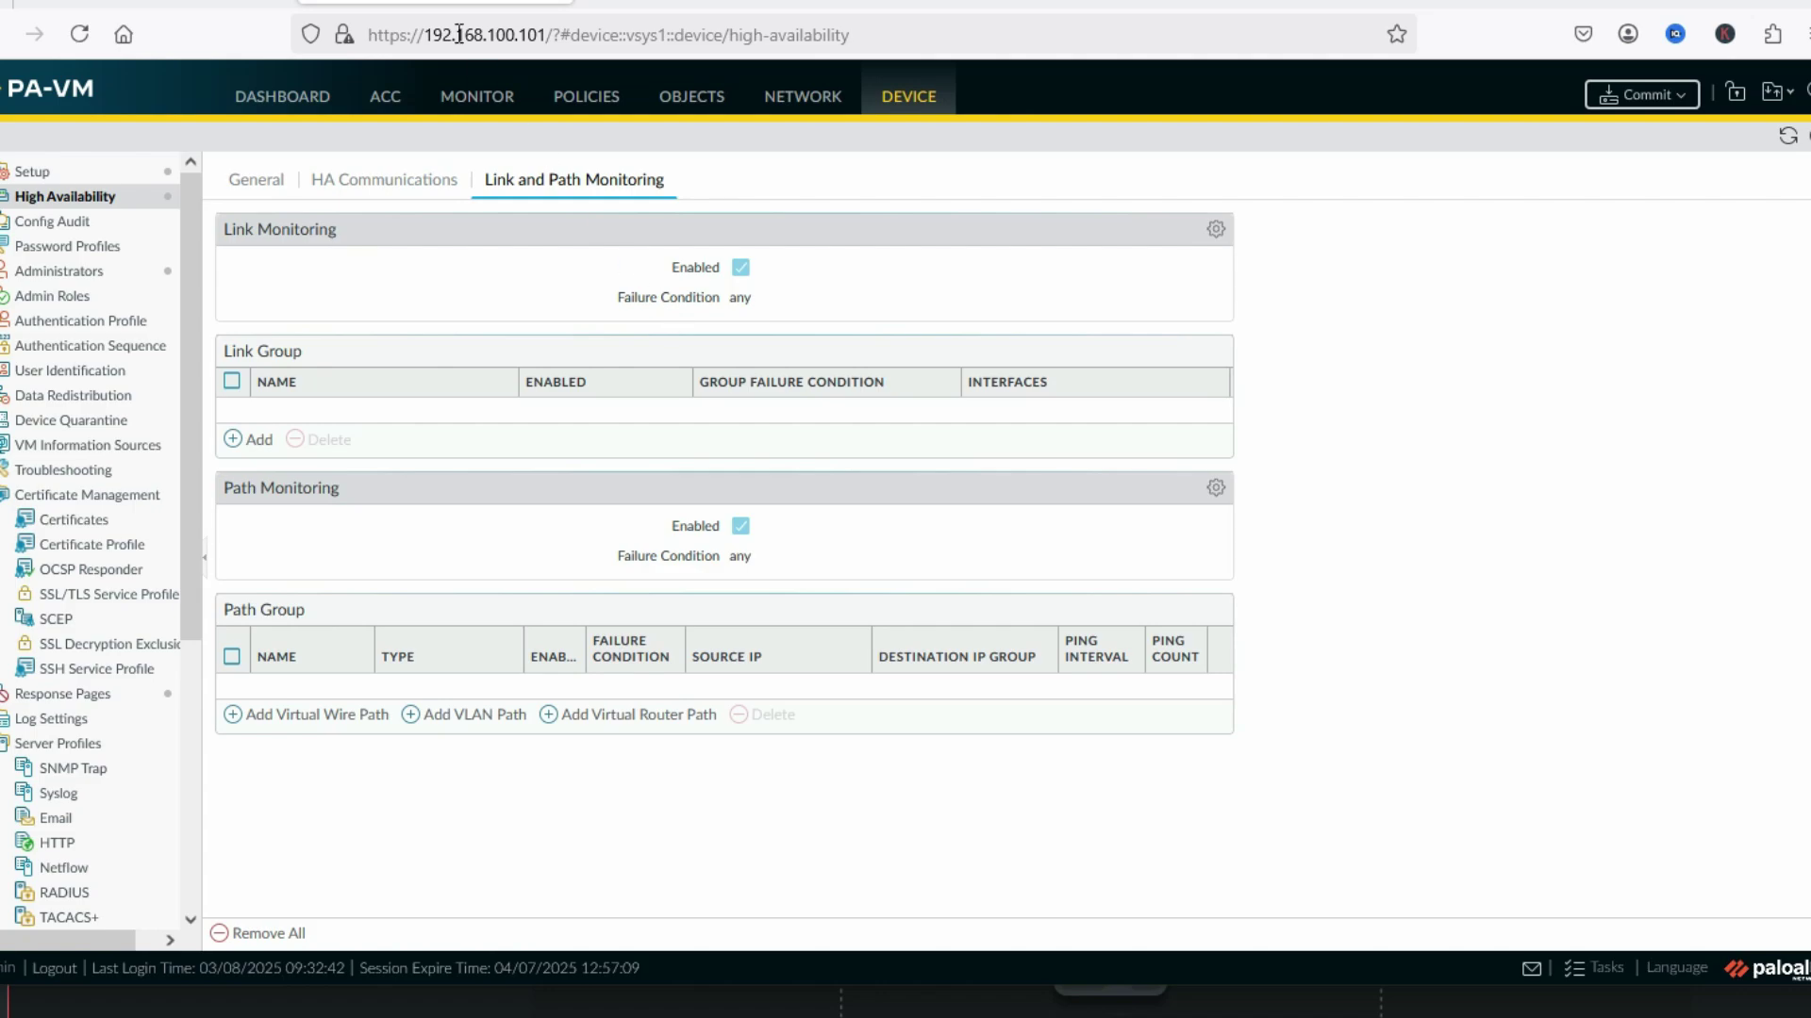
{"action": "left_click", "coordinate": [151, 5]}
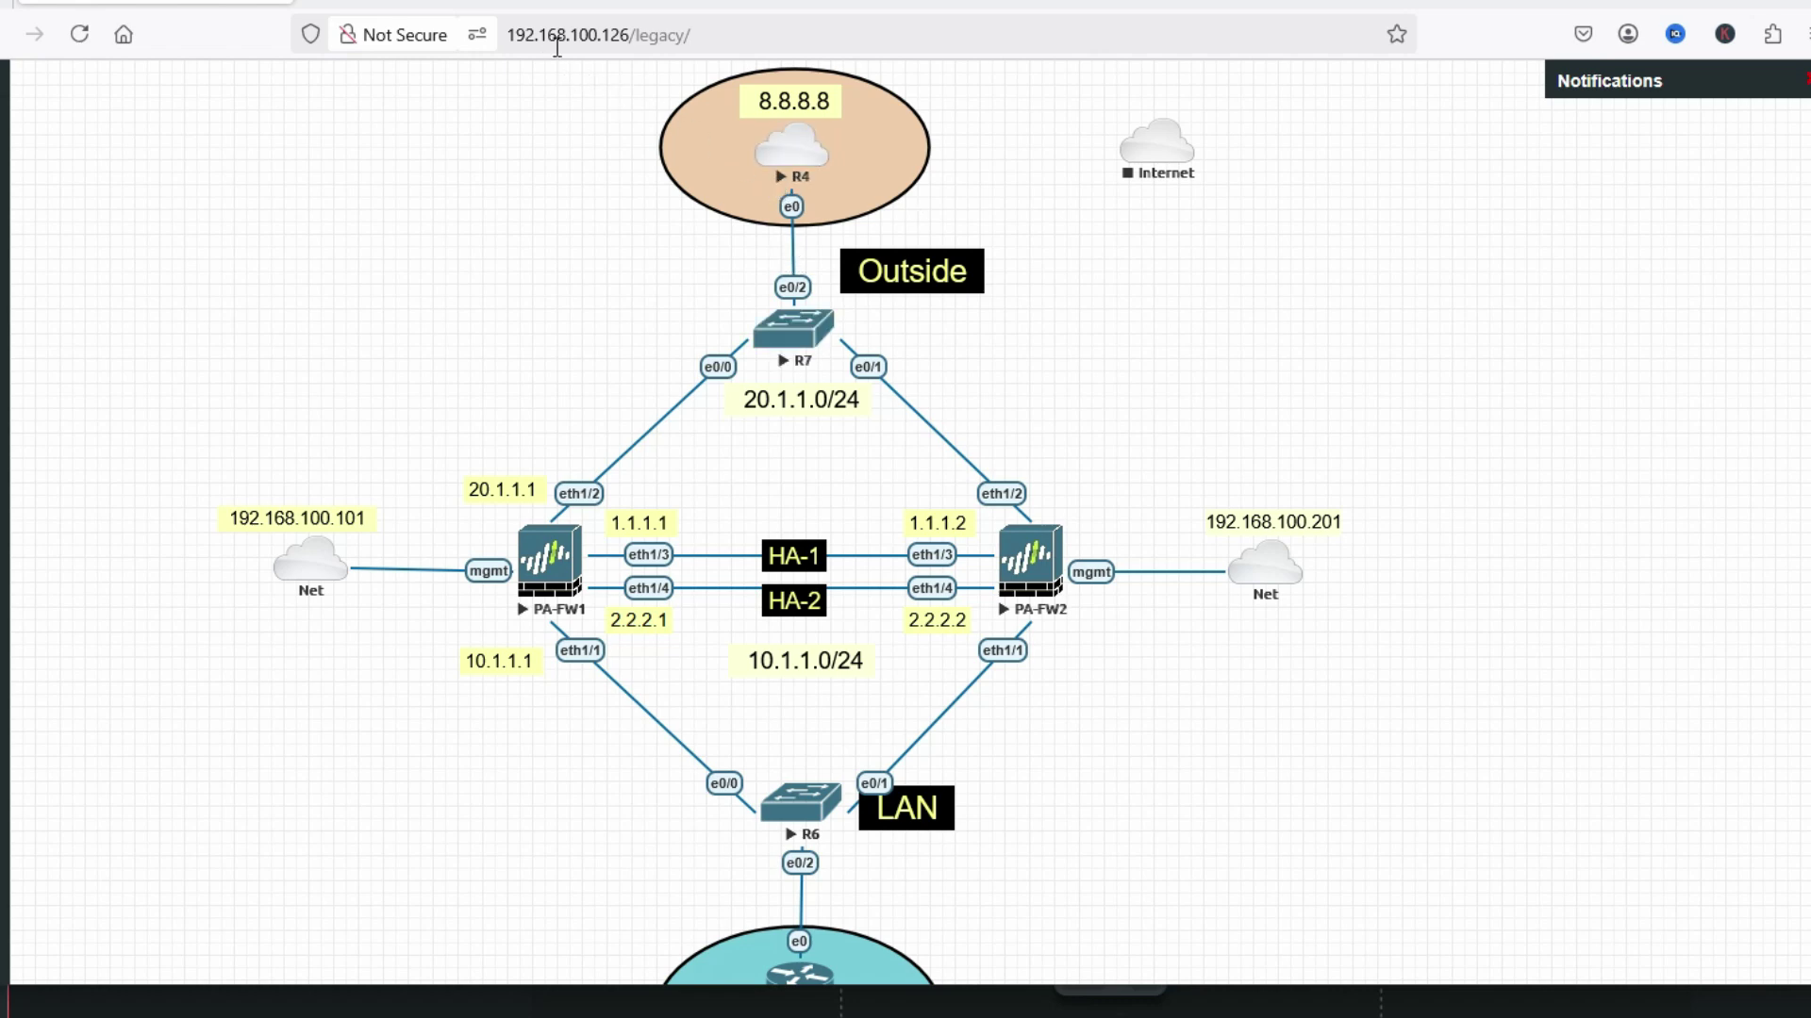
{"action": "left_click", "coordinate": [434, 6]}
{"action": "left_click", "coordinate": [257, 179]}
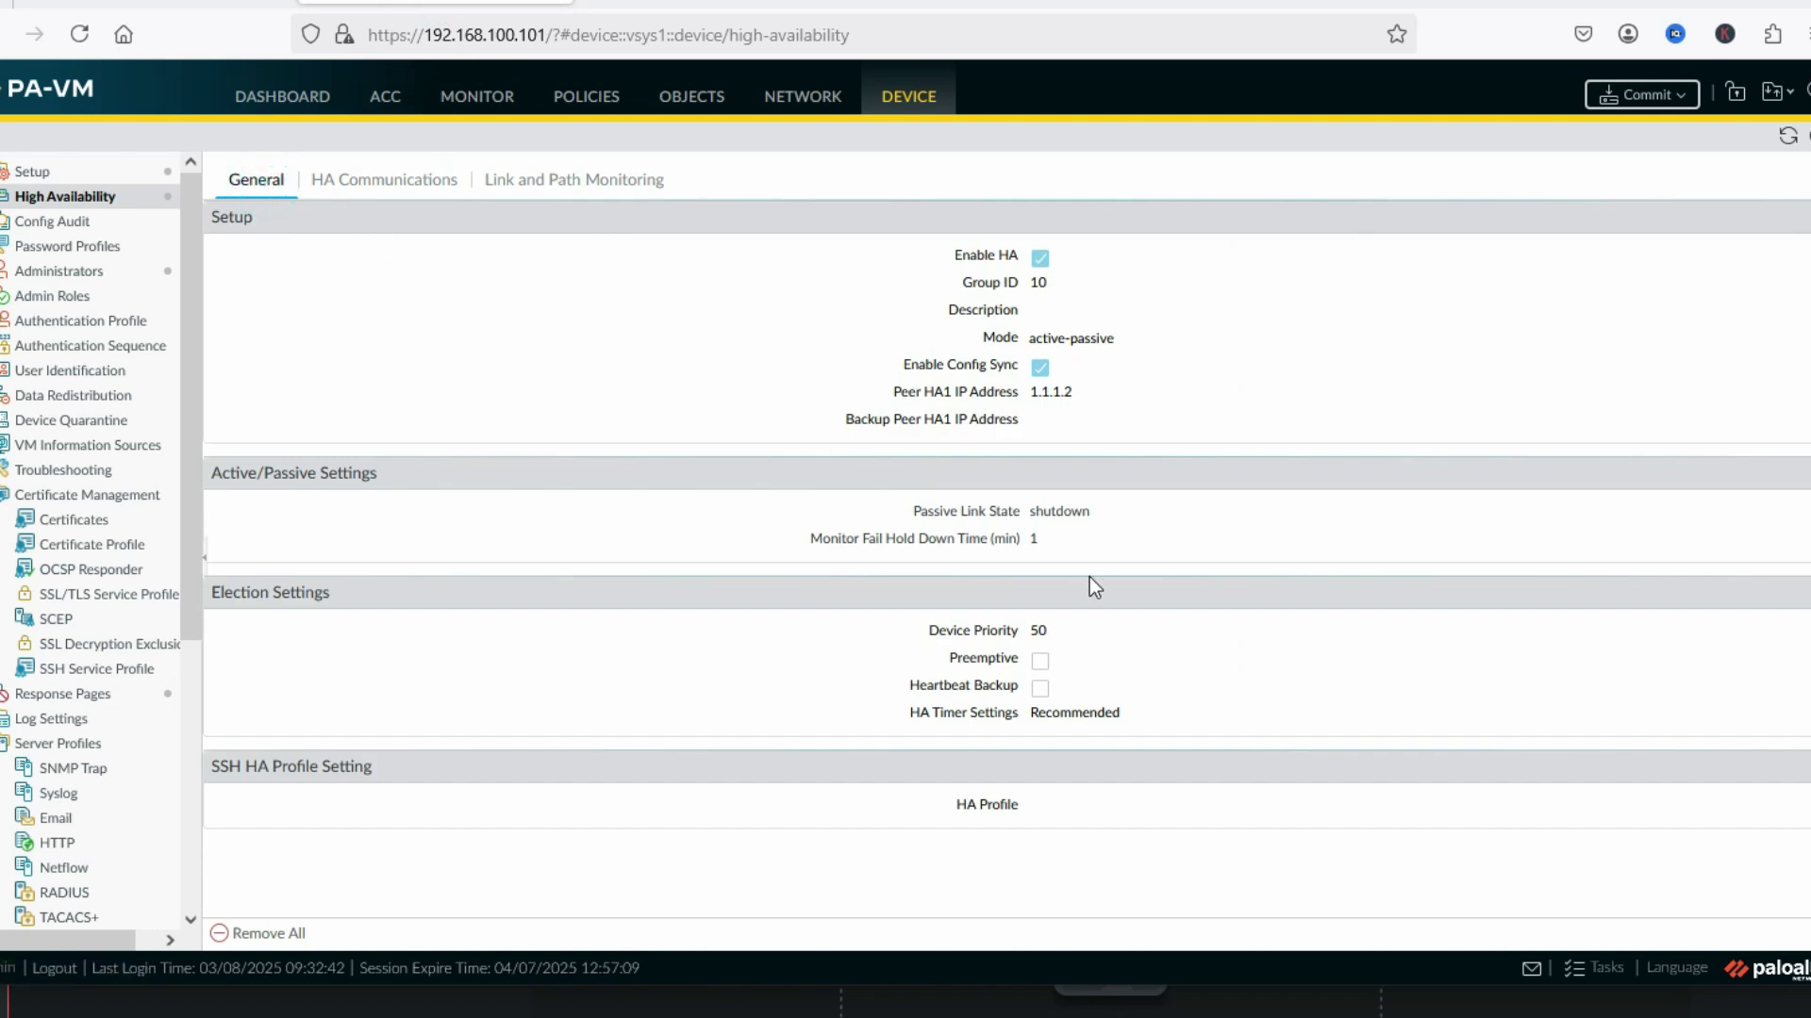
{"action": "left_click", "coordinate": [573, 179]}
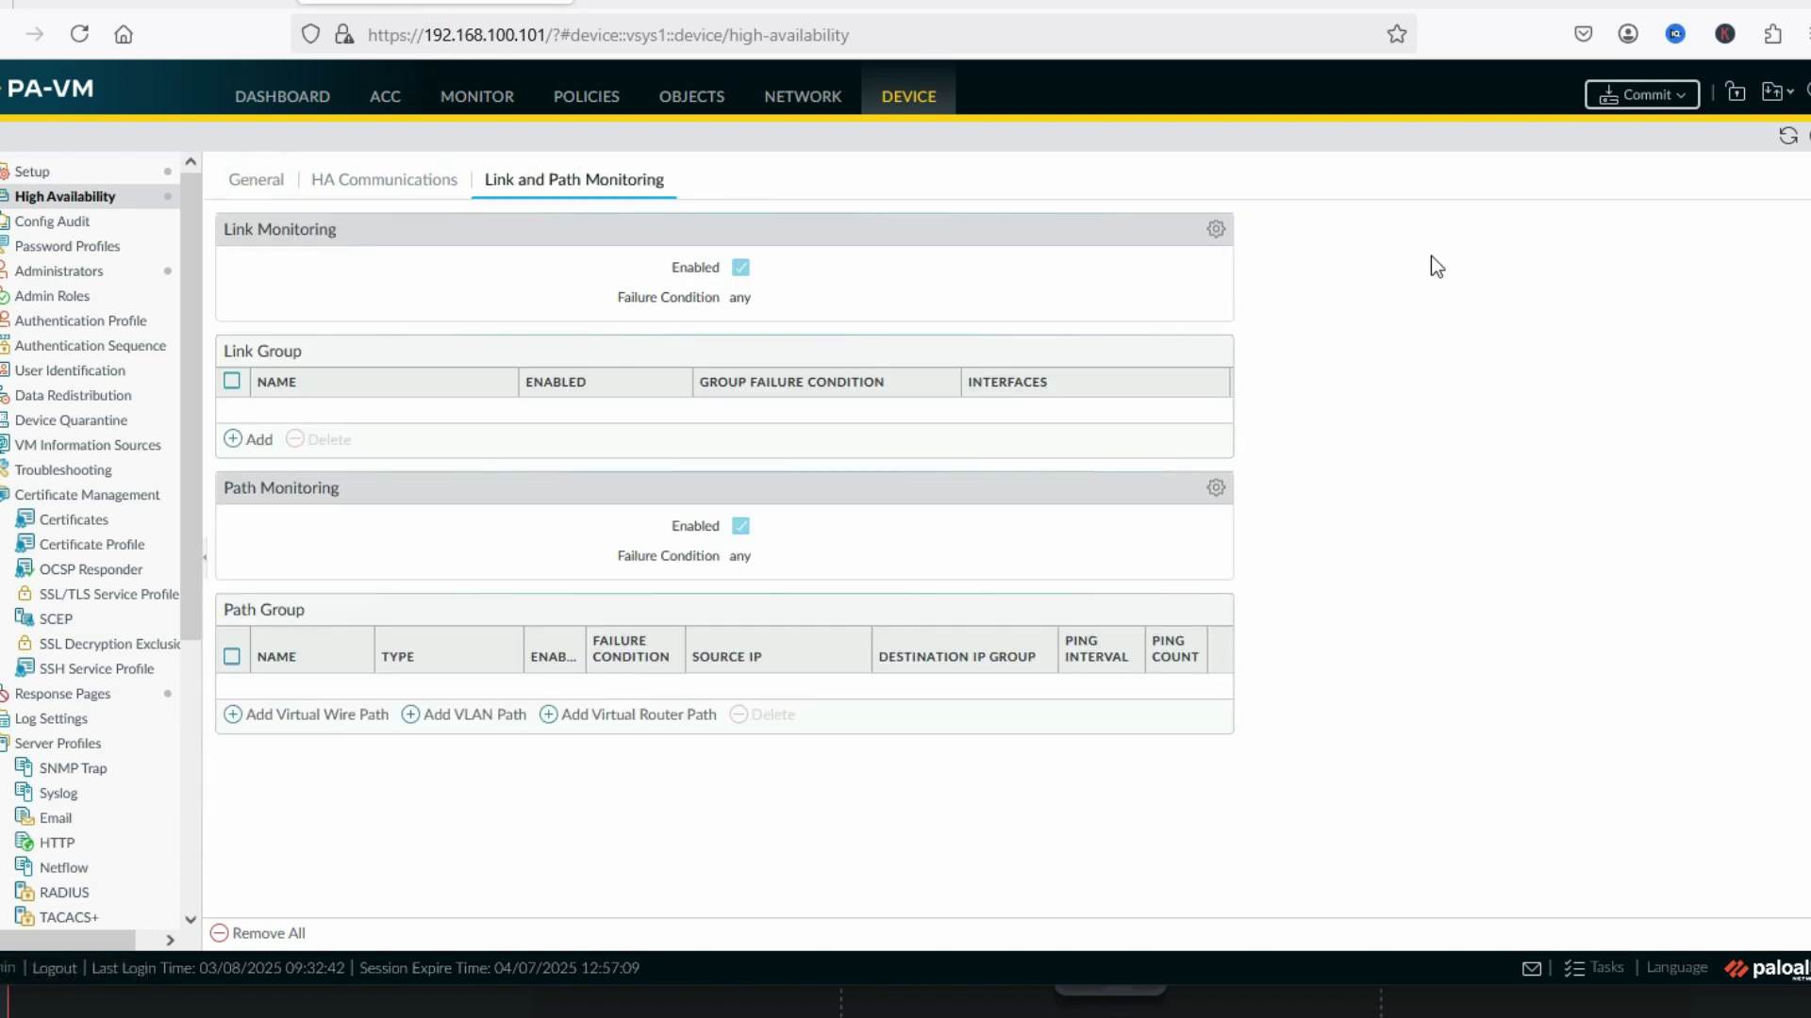
- Commit all changes on PA_FW-01, close the commit status, and open the firewall's dashboard
{"action": "left_click", "coordinate": [1636, 104]}
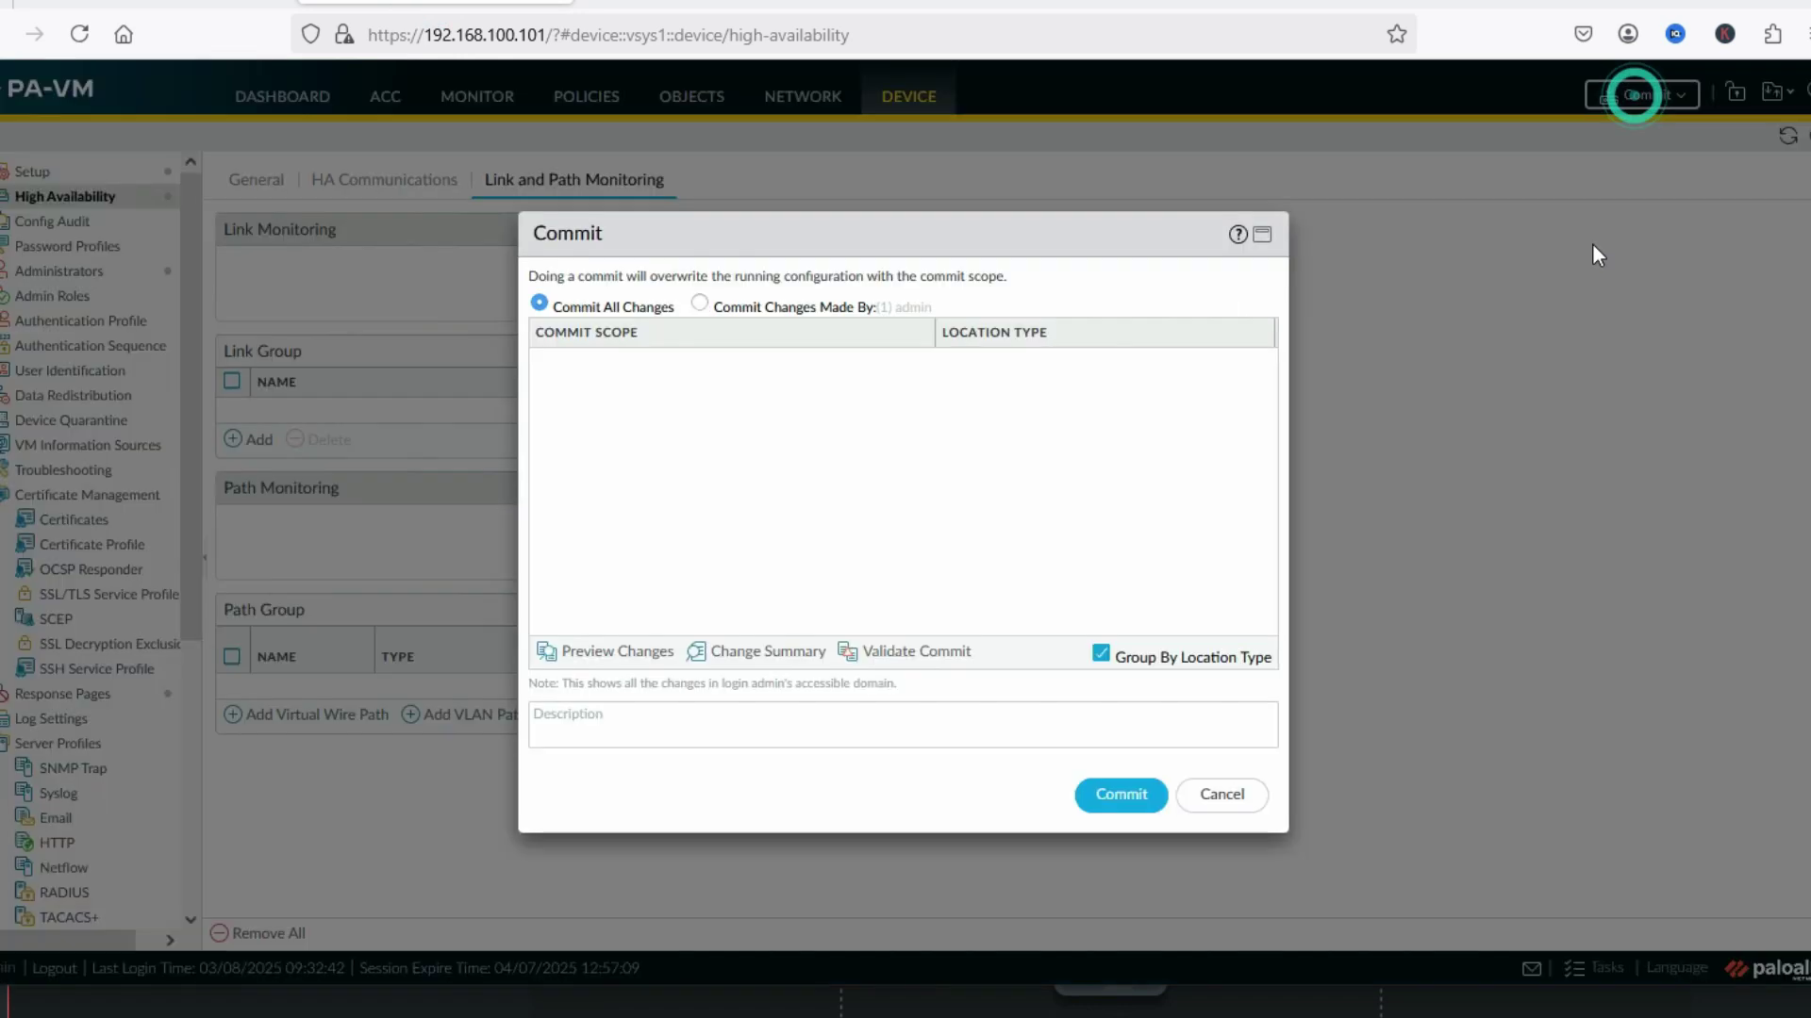
{"action": "left_click", "coordinate": [1141, 795]}
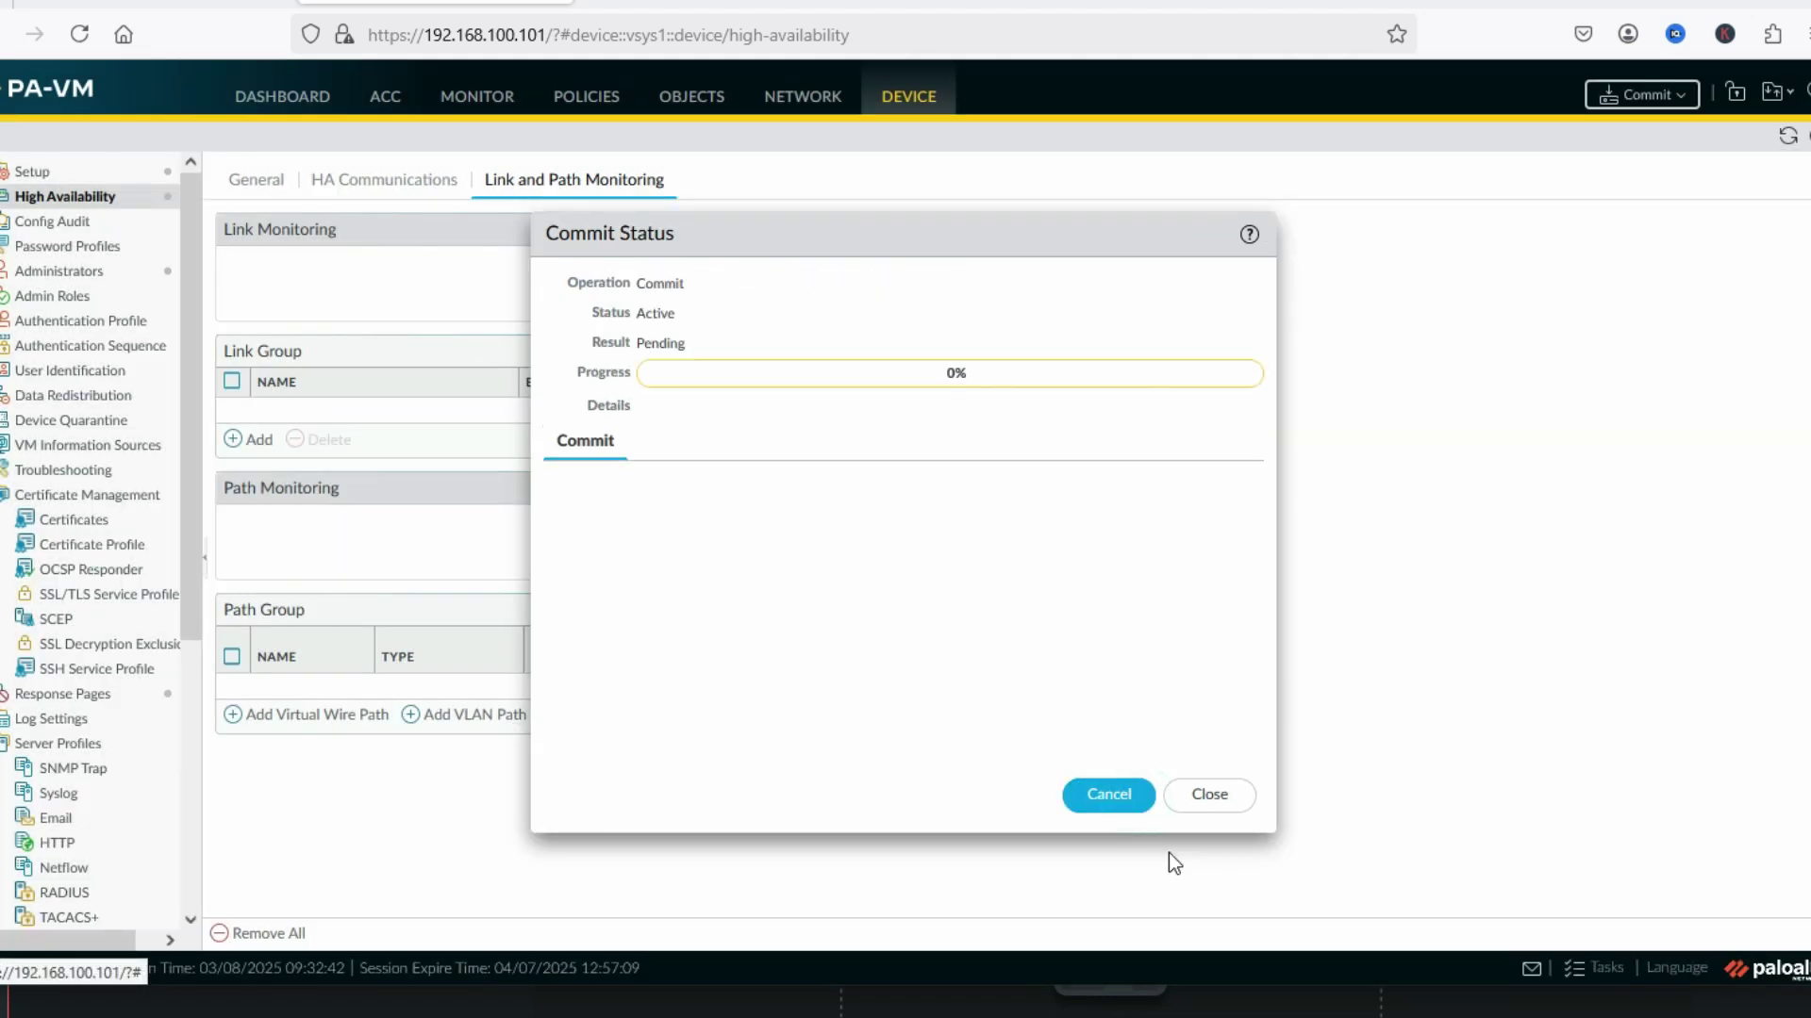
{"action": "left_click", "coordinate": [1225, 803]}
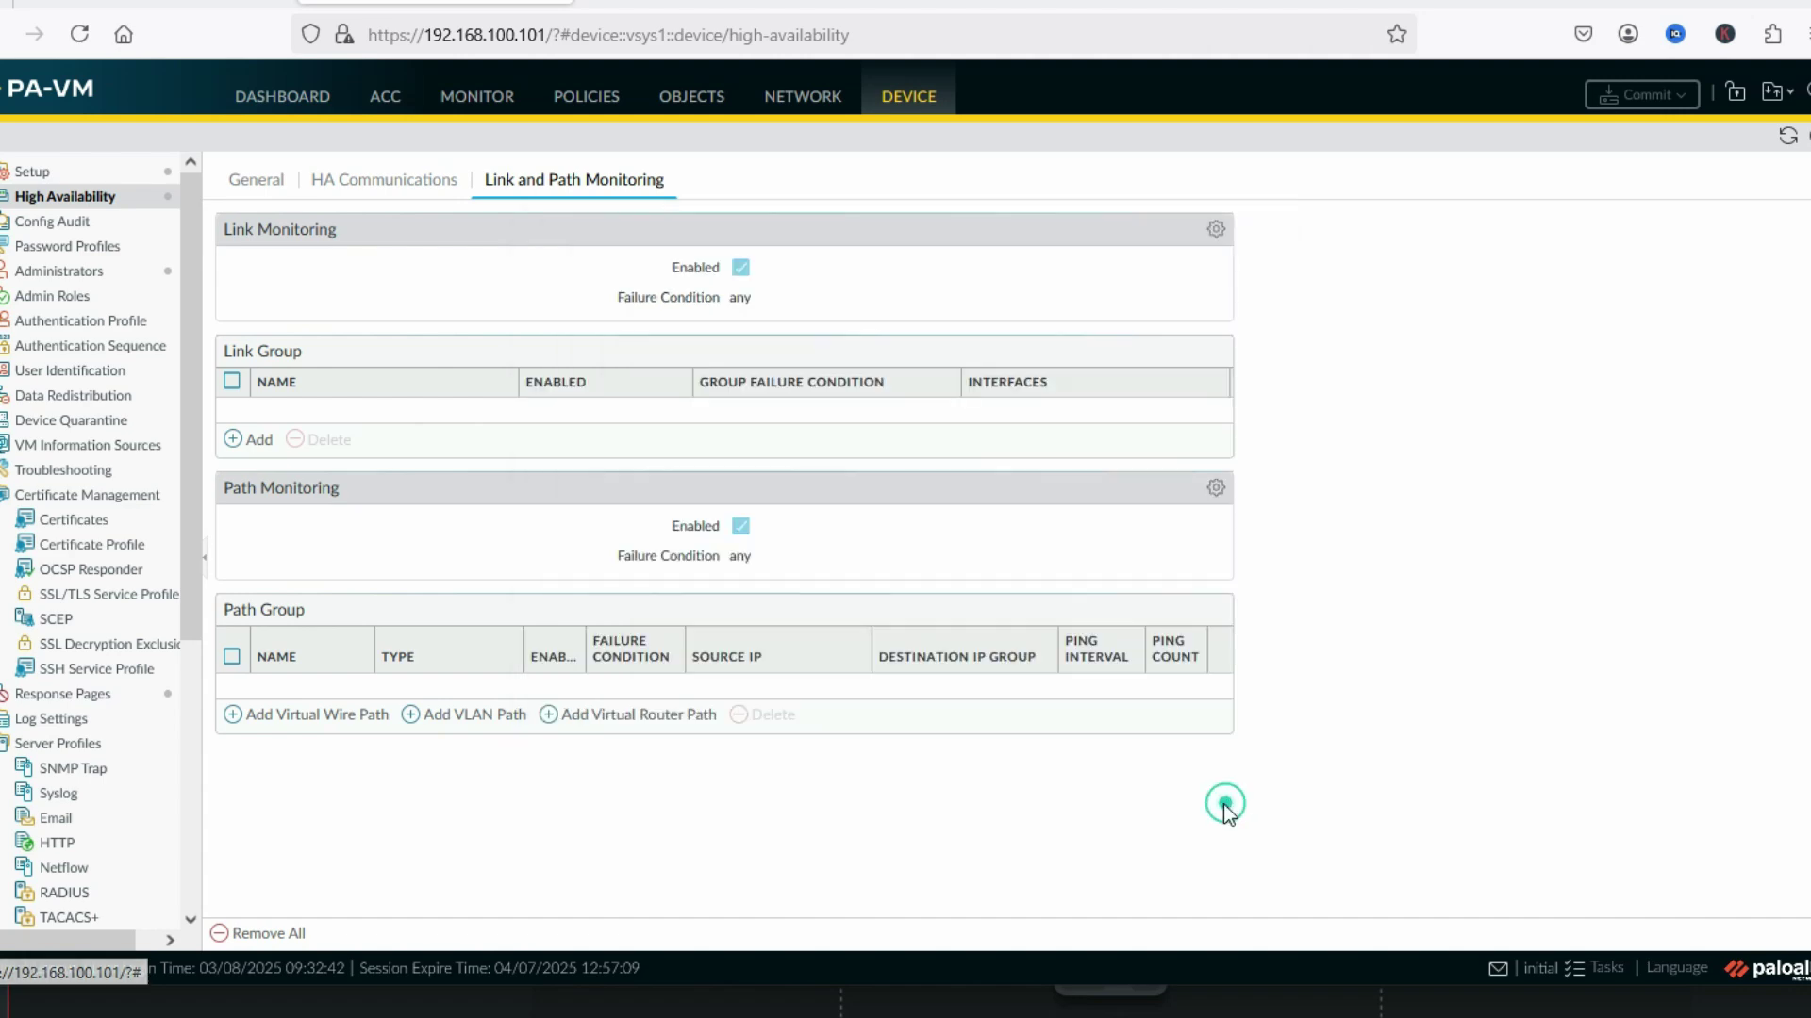
{"action": "left_click", "coordinate": [295, 103]}
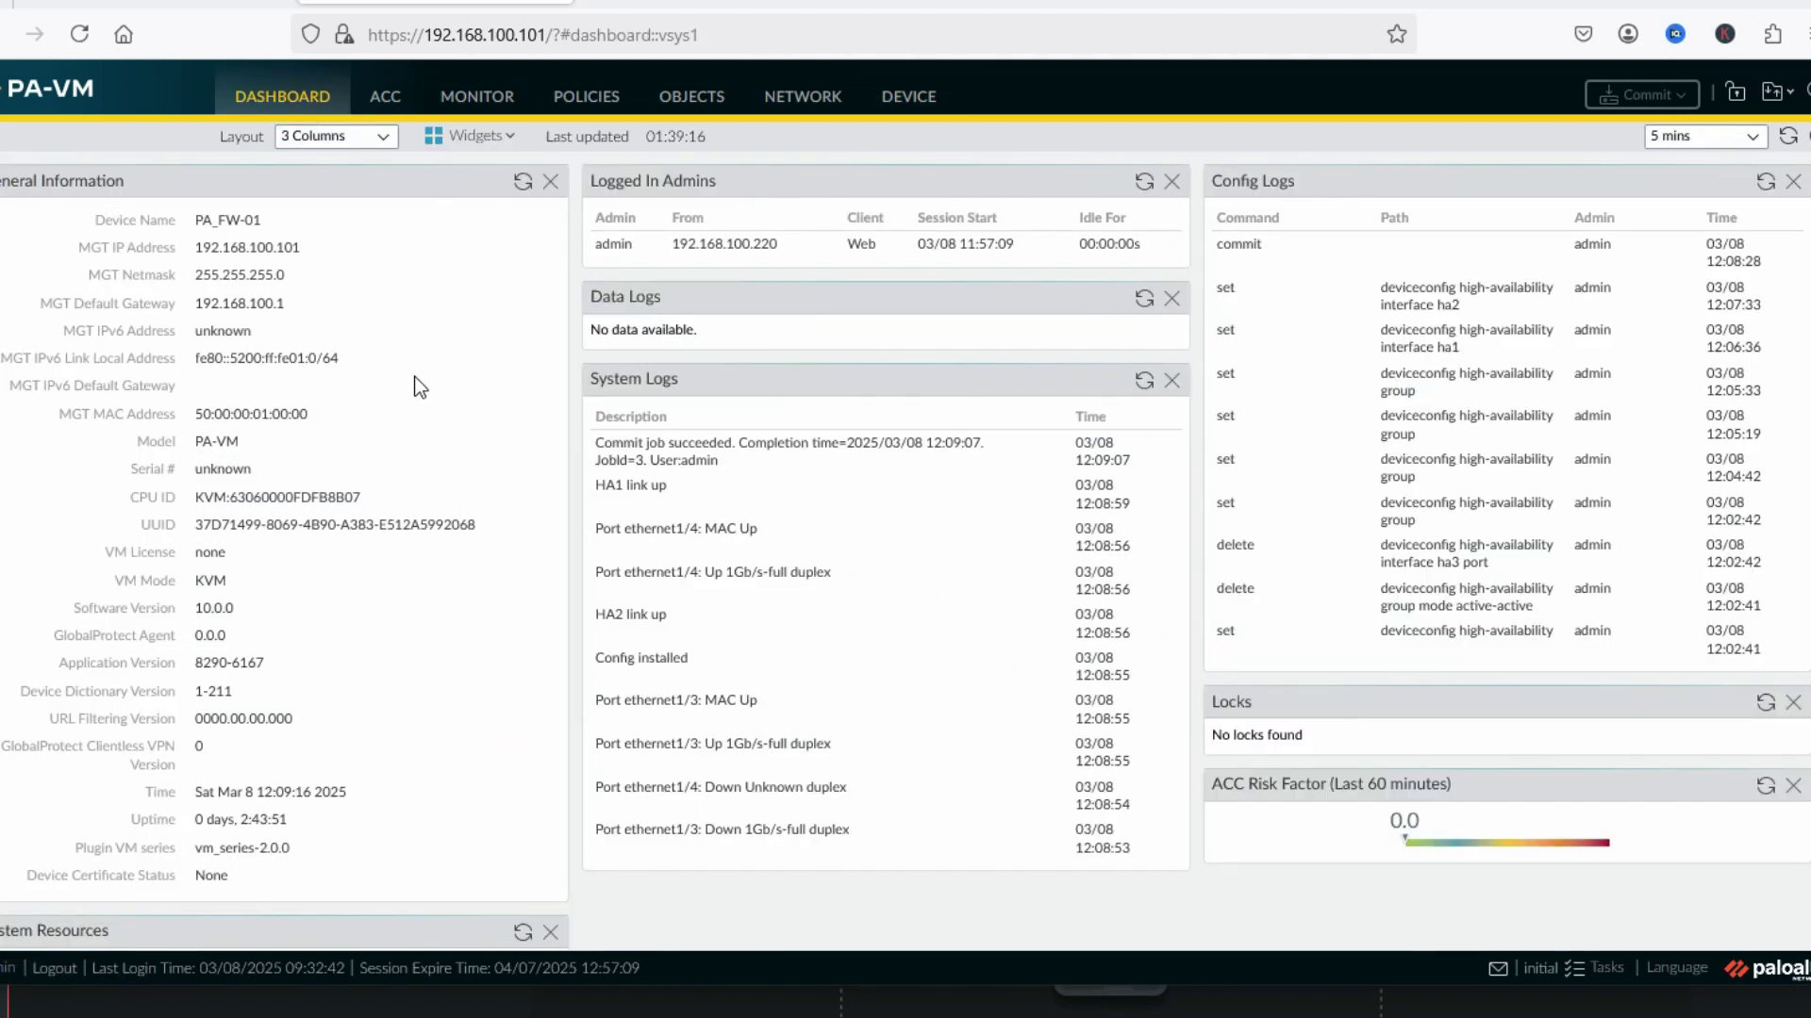
- Add the High Availability system widget to PA_FW-01's dashboard and review the peer, HA1 and HA2 status
{"action": "right_click", "coordinate": [450, 184]}
{"action": "left_click", "coordinate": [507, 142]}
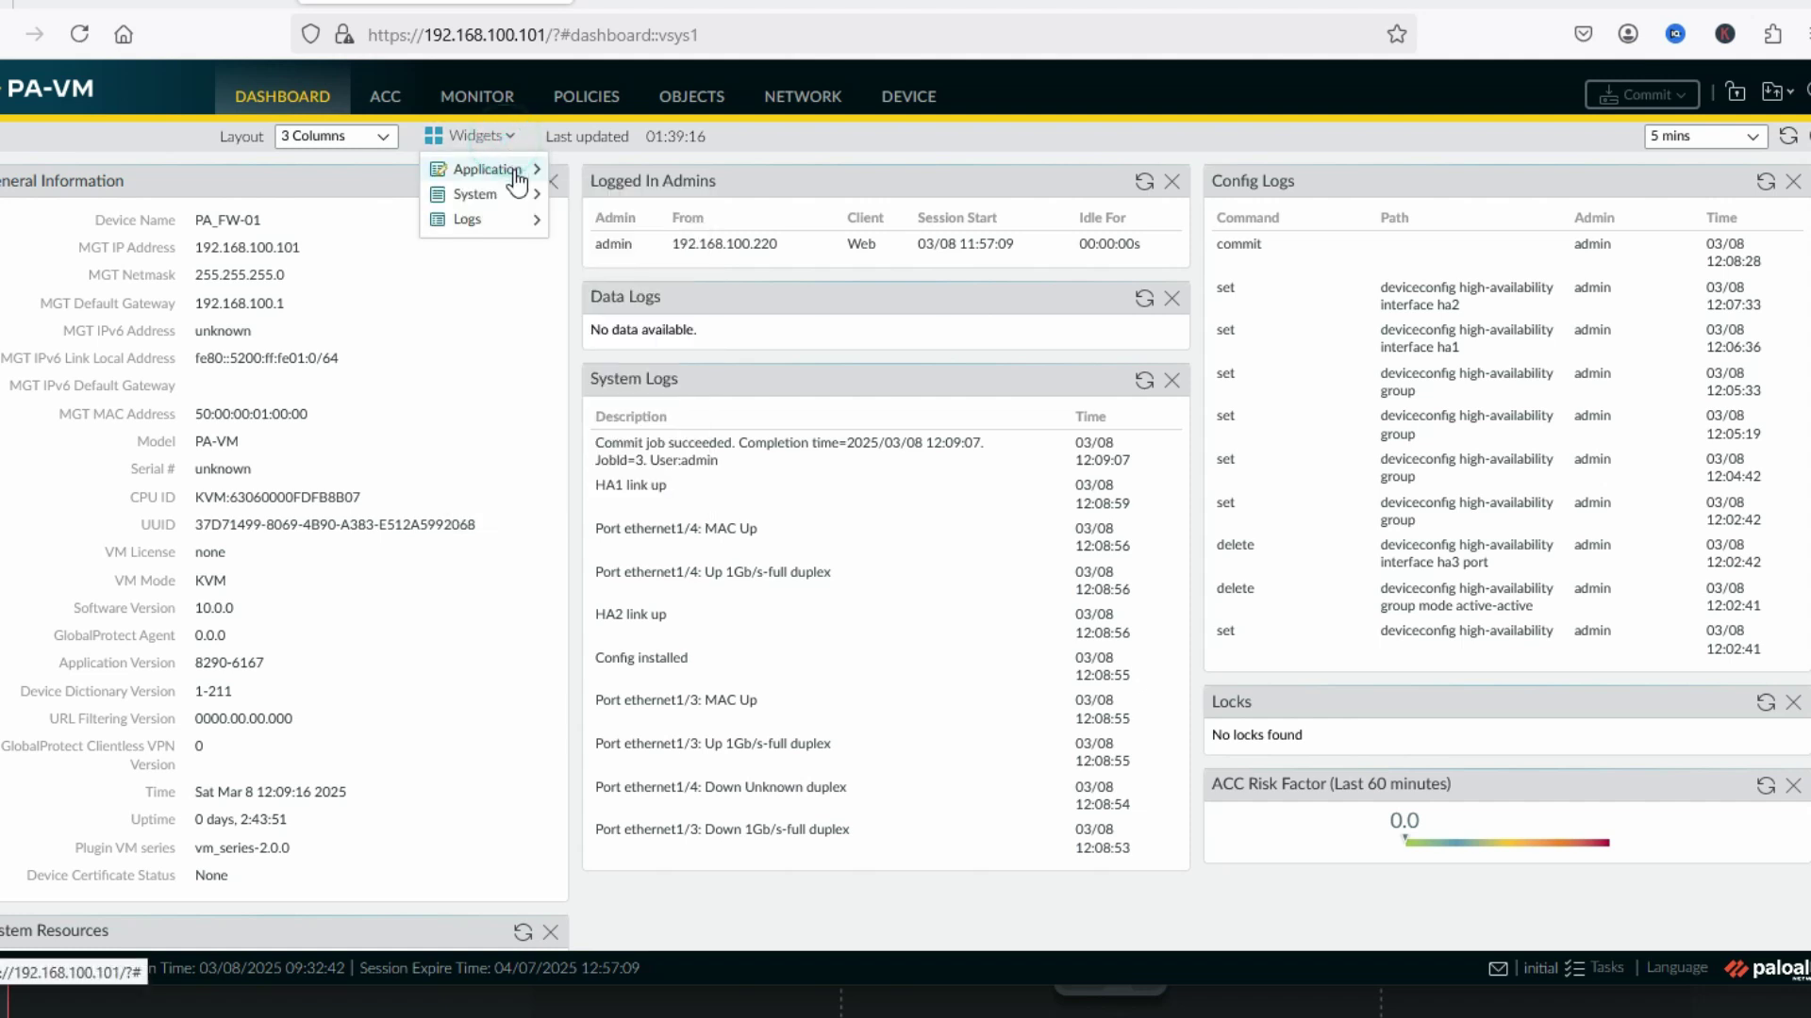
{"action": "left_click", "coordinate": [530, 192]}
{"action": "left_click", "coordinate": [481, 136]}
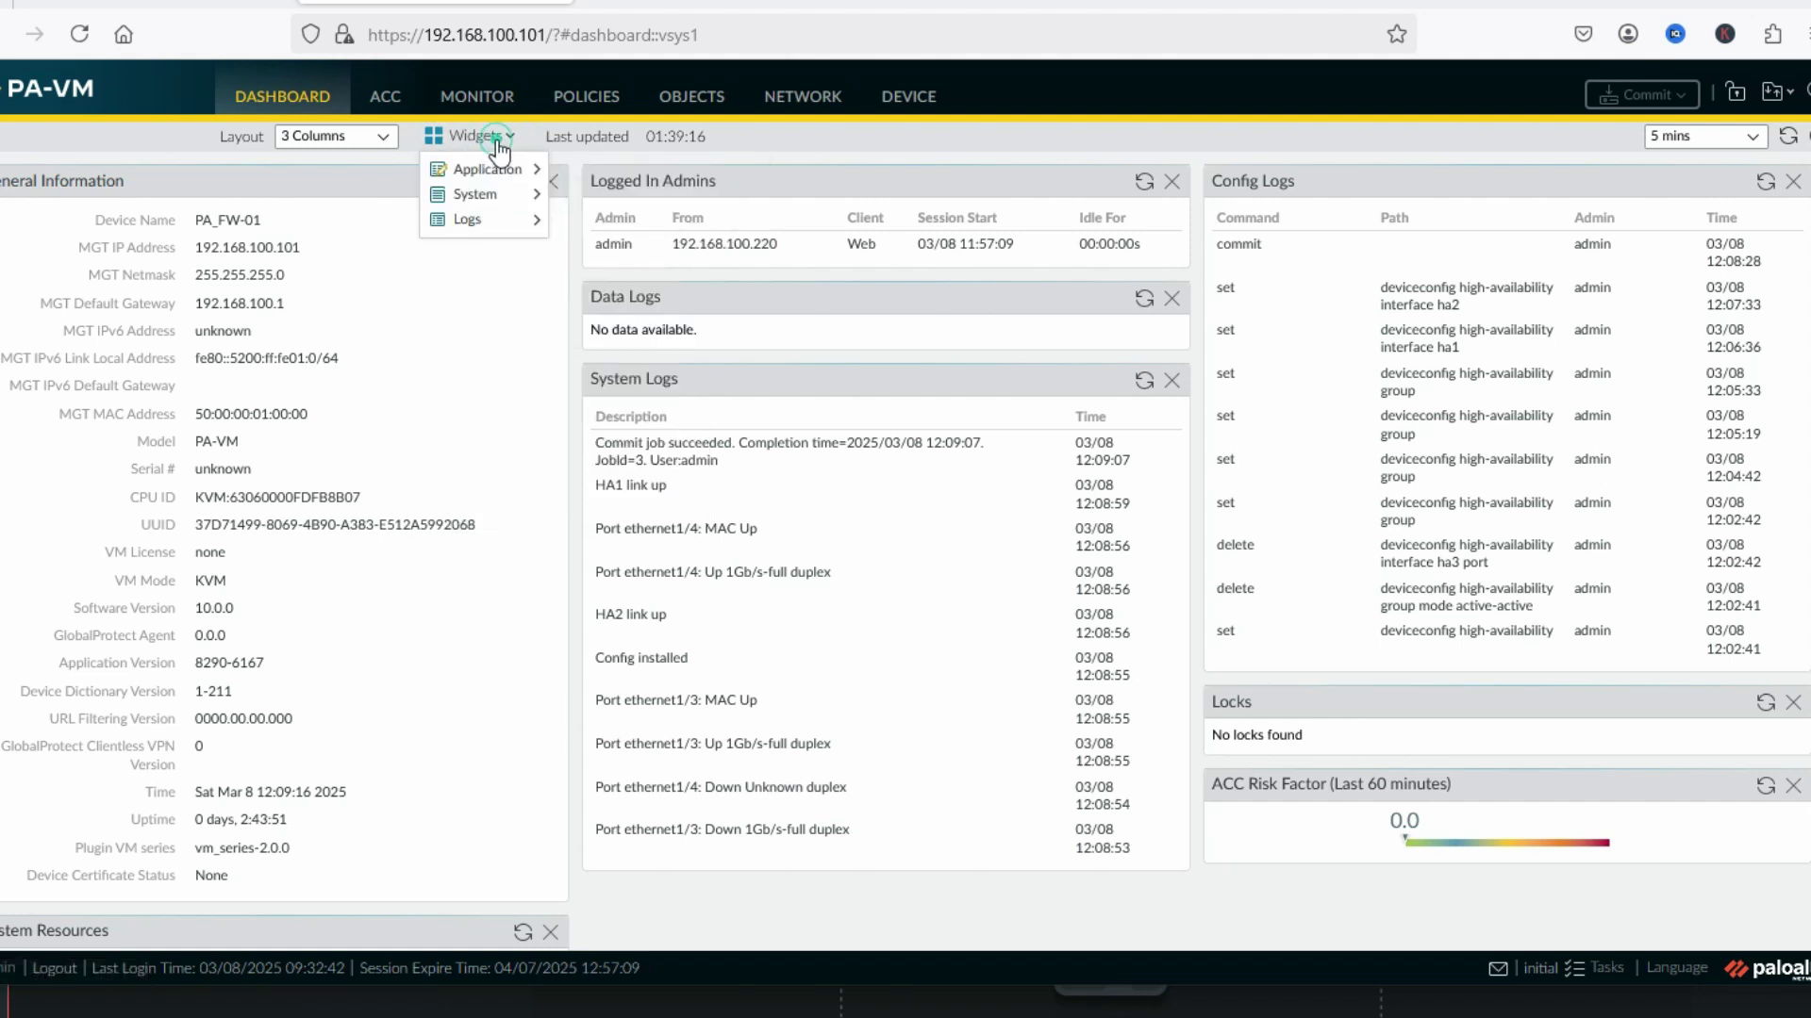
{"action": "mouse_move", "coordinate": [532, 198]}
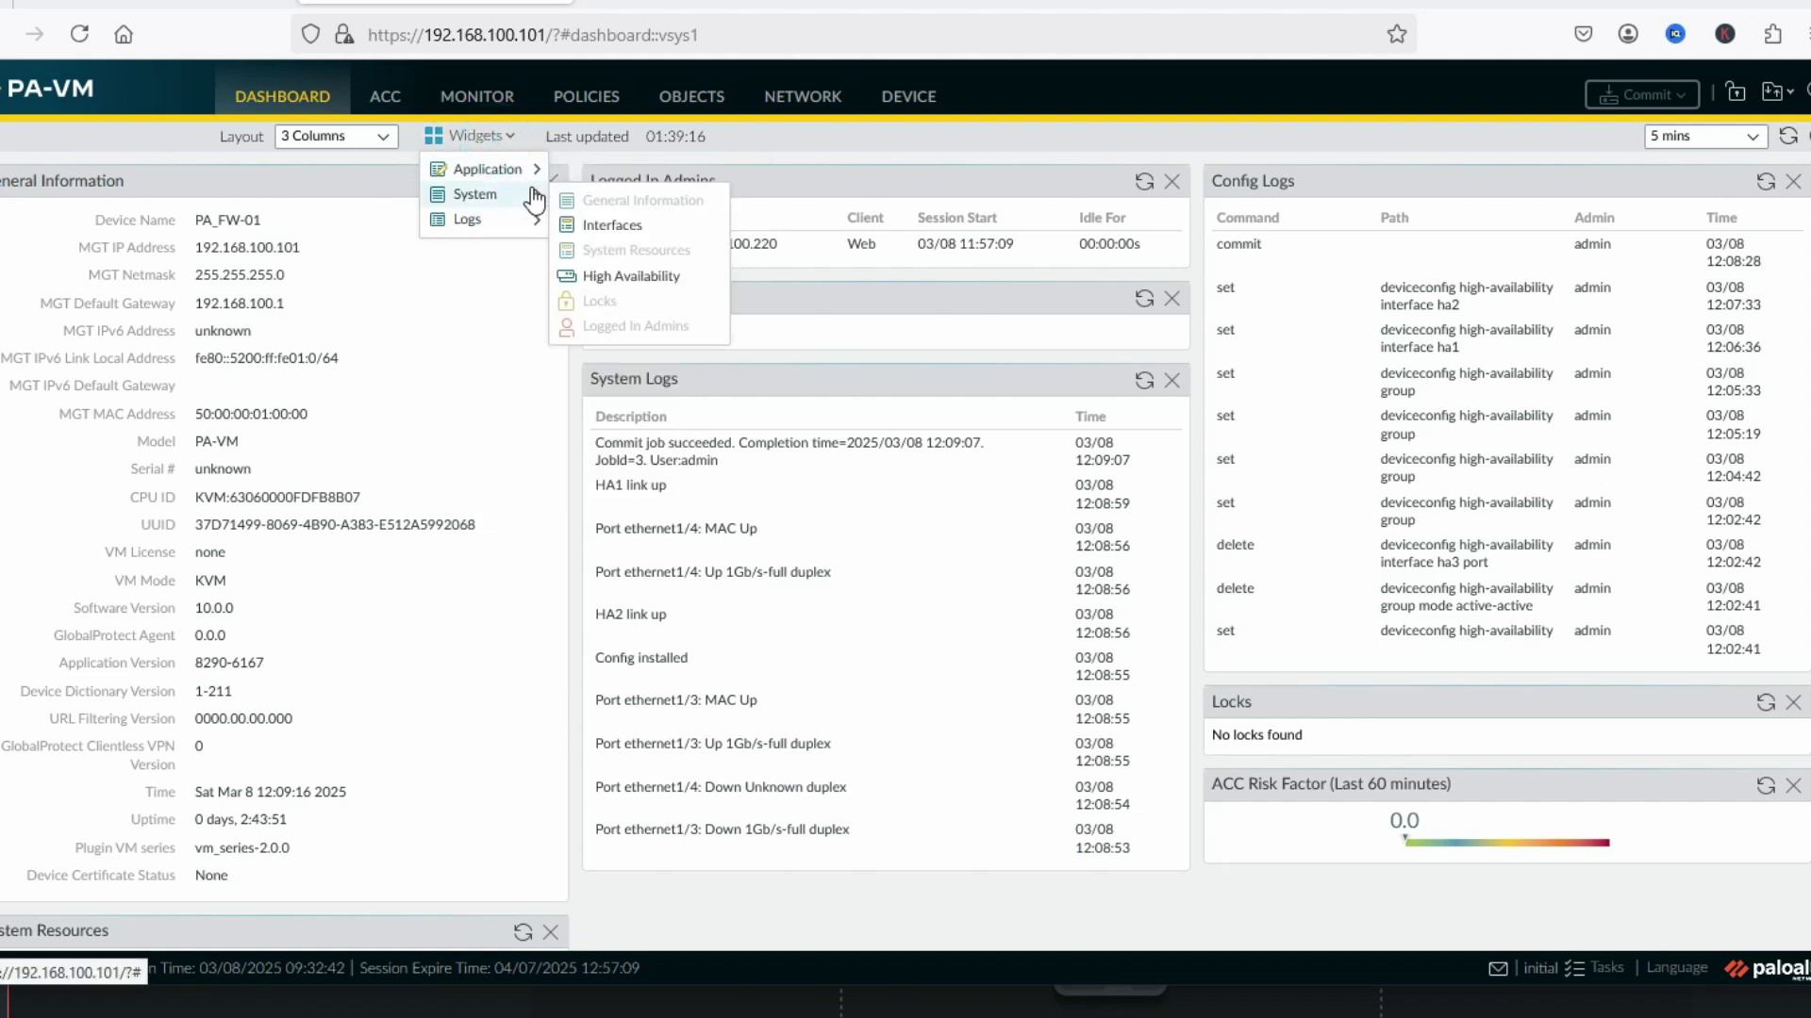
{"action": "left_click", "coordinate": [617, 275]}
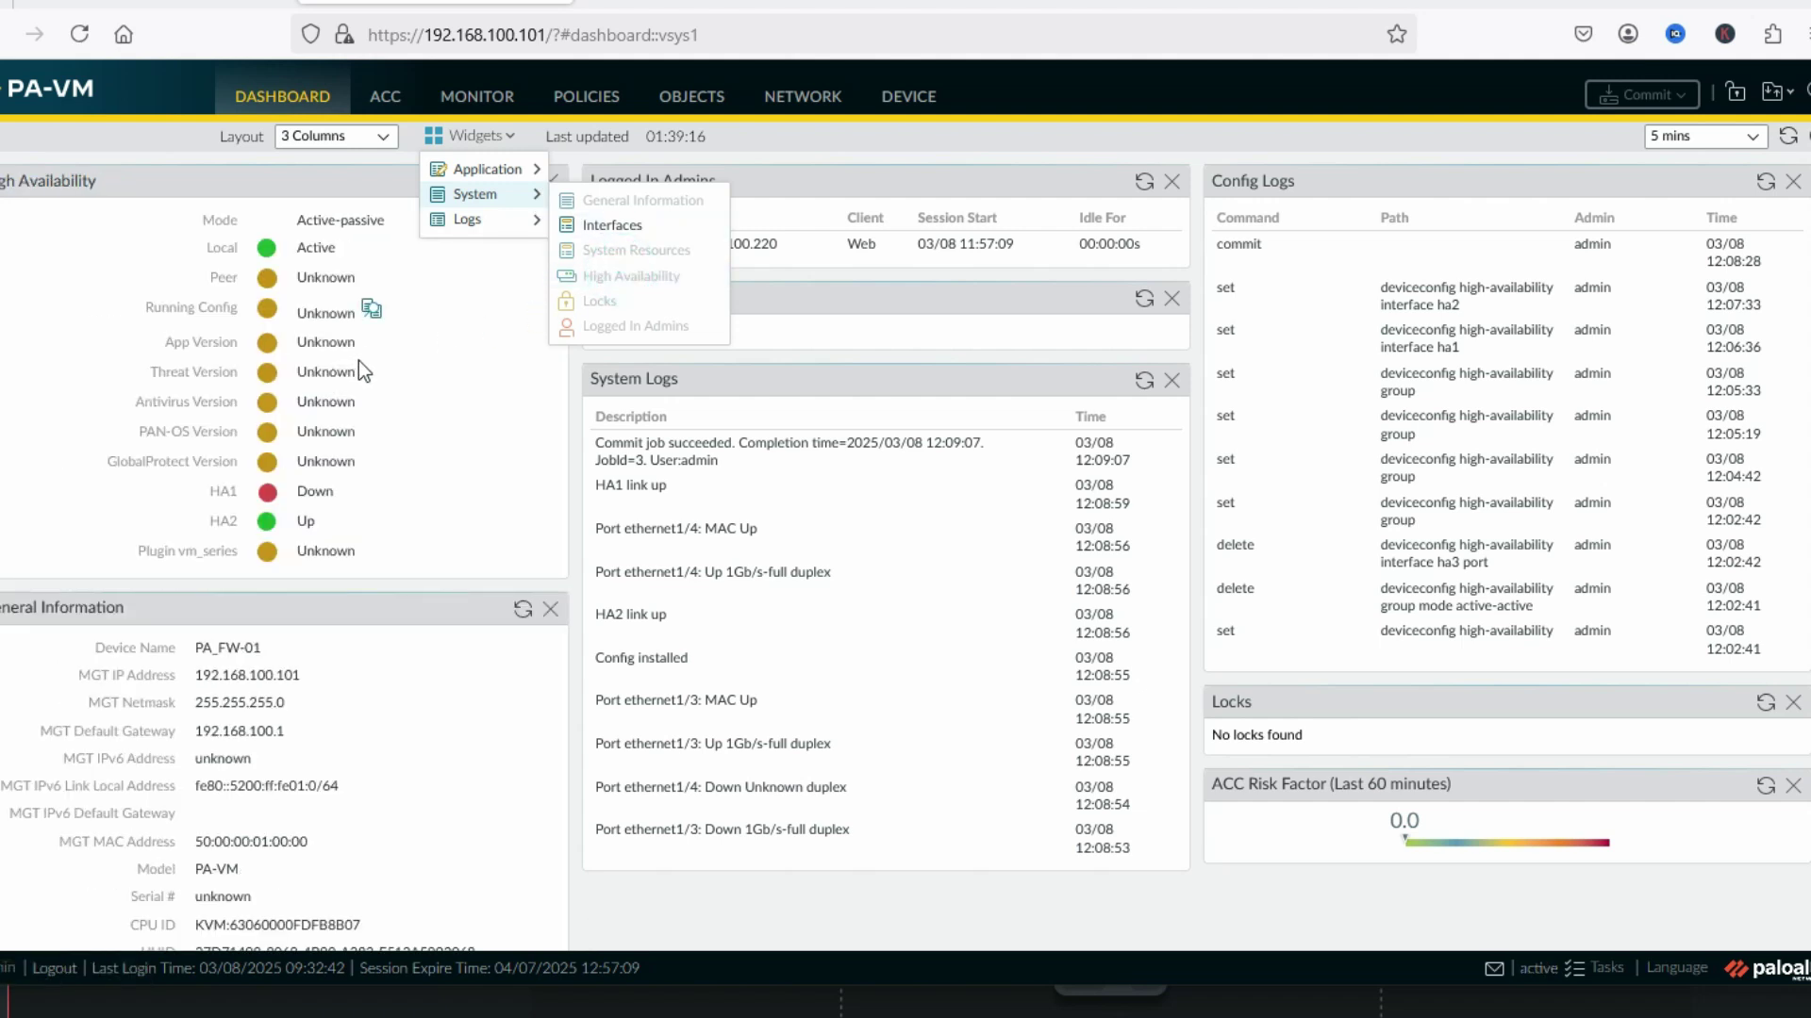
{"action": "left_click", "coordinate": [145, 270]}
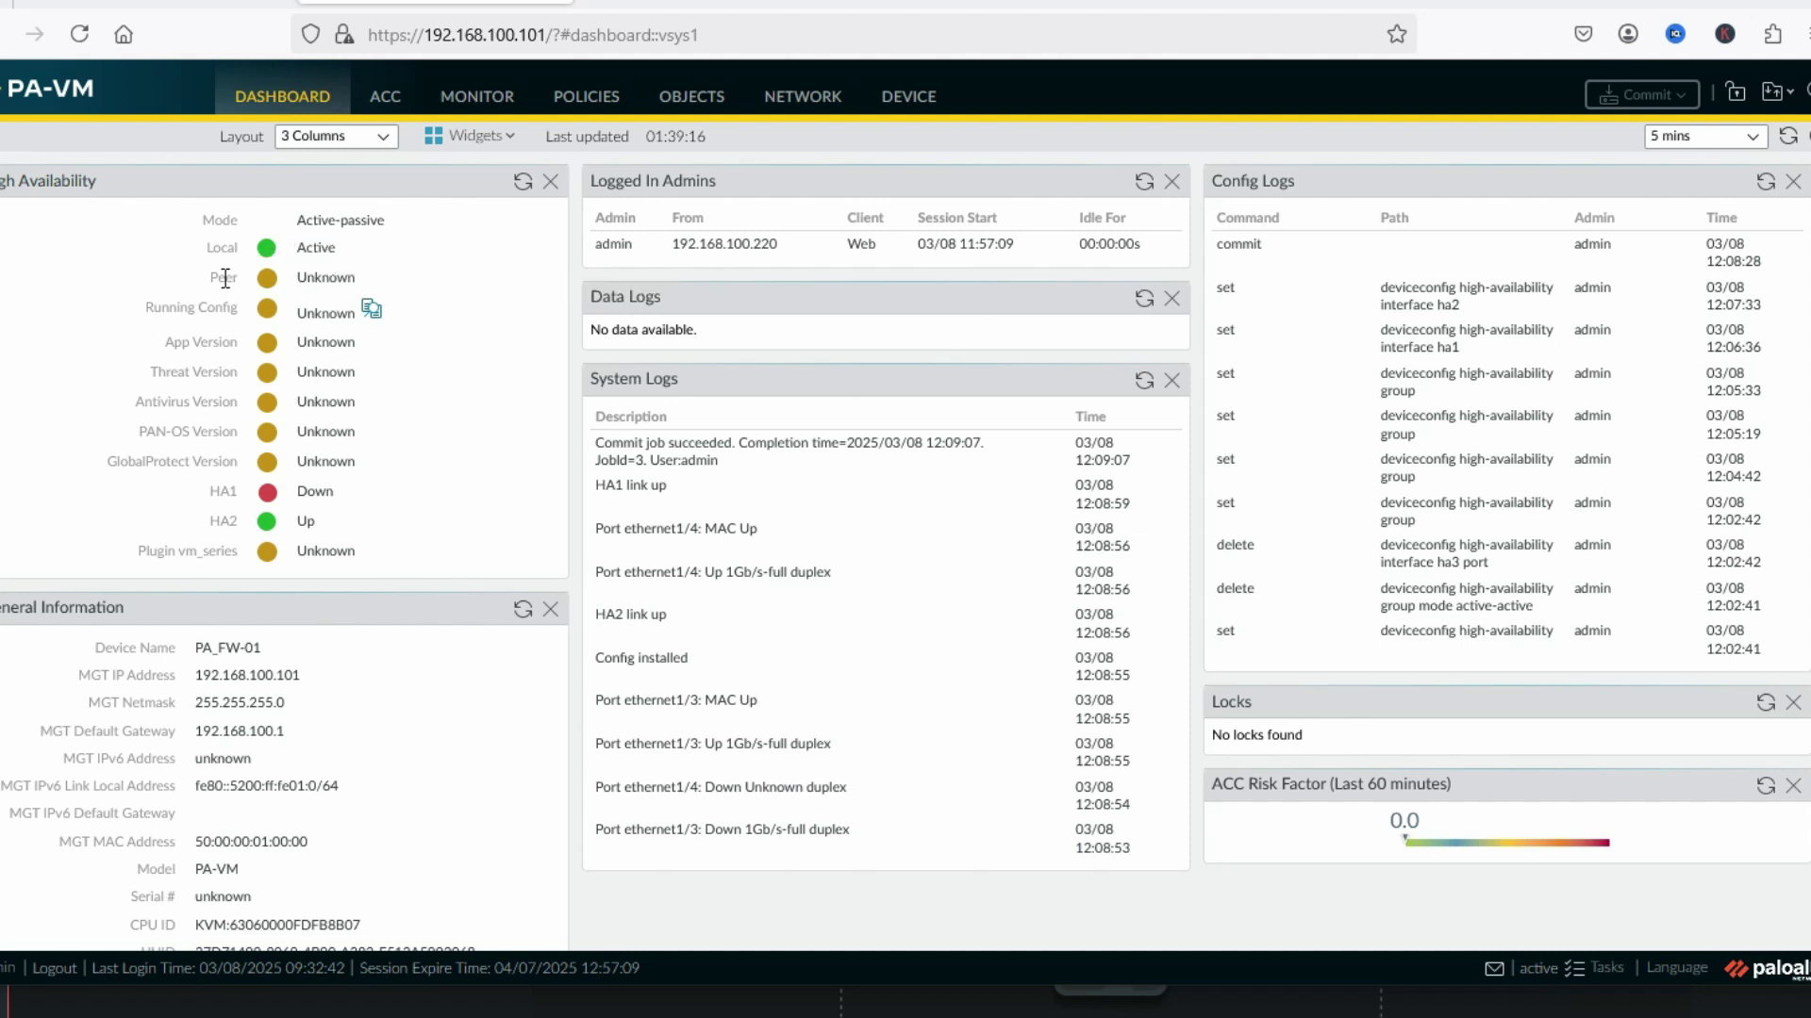
{"action": "left_click", "coordinate": [335, 526]}
- Switch to PA_FW_02 at 192.168.100.201 and set the interface type of ethernet1/3 to HA
{"action": "left_click", "coordinate": [641, 8]}
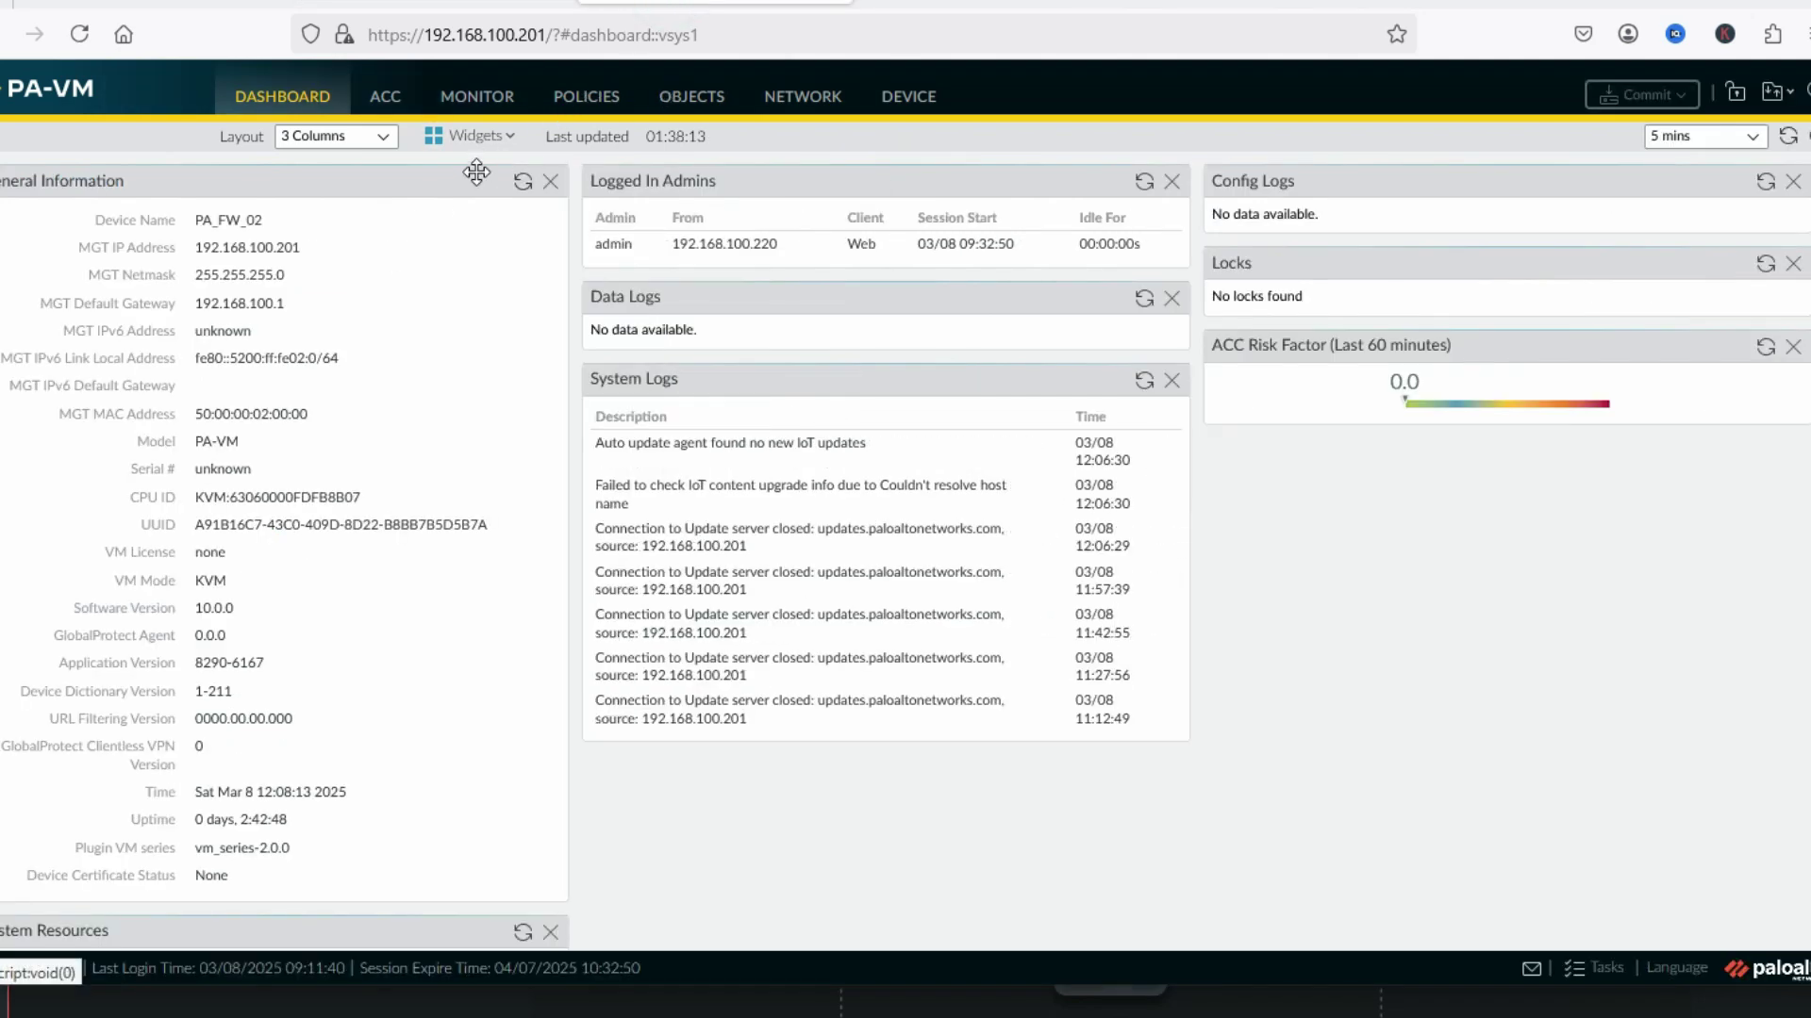
{"action": "left_click", "coordinate": [813, 97]}
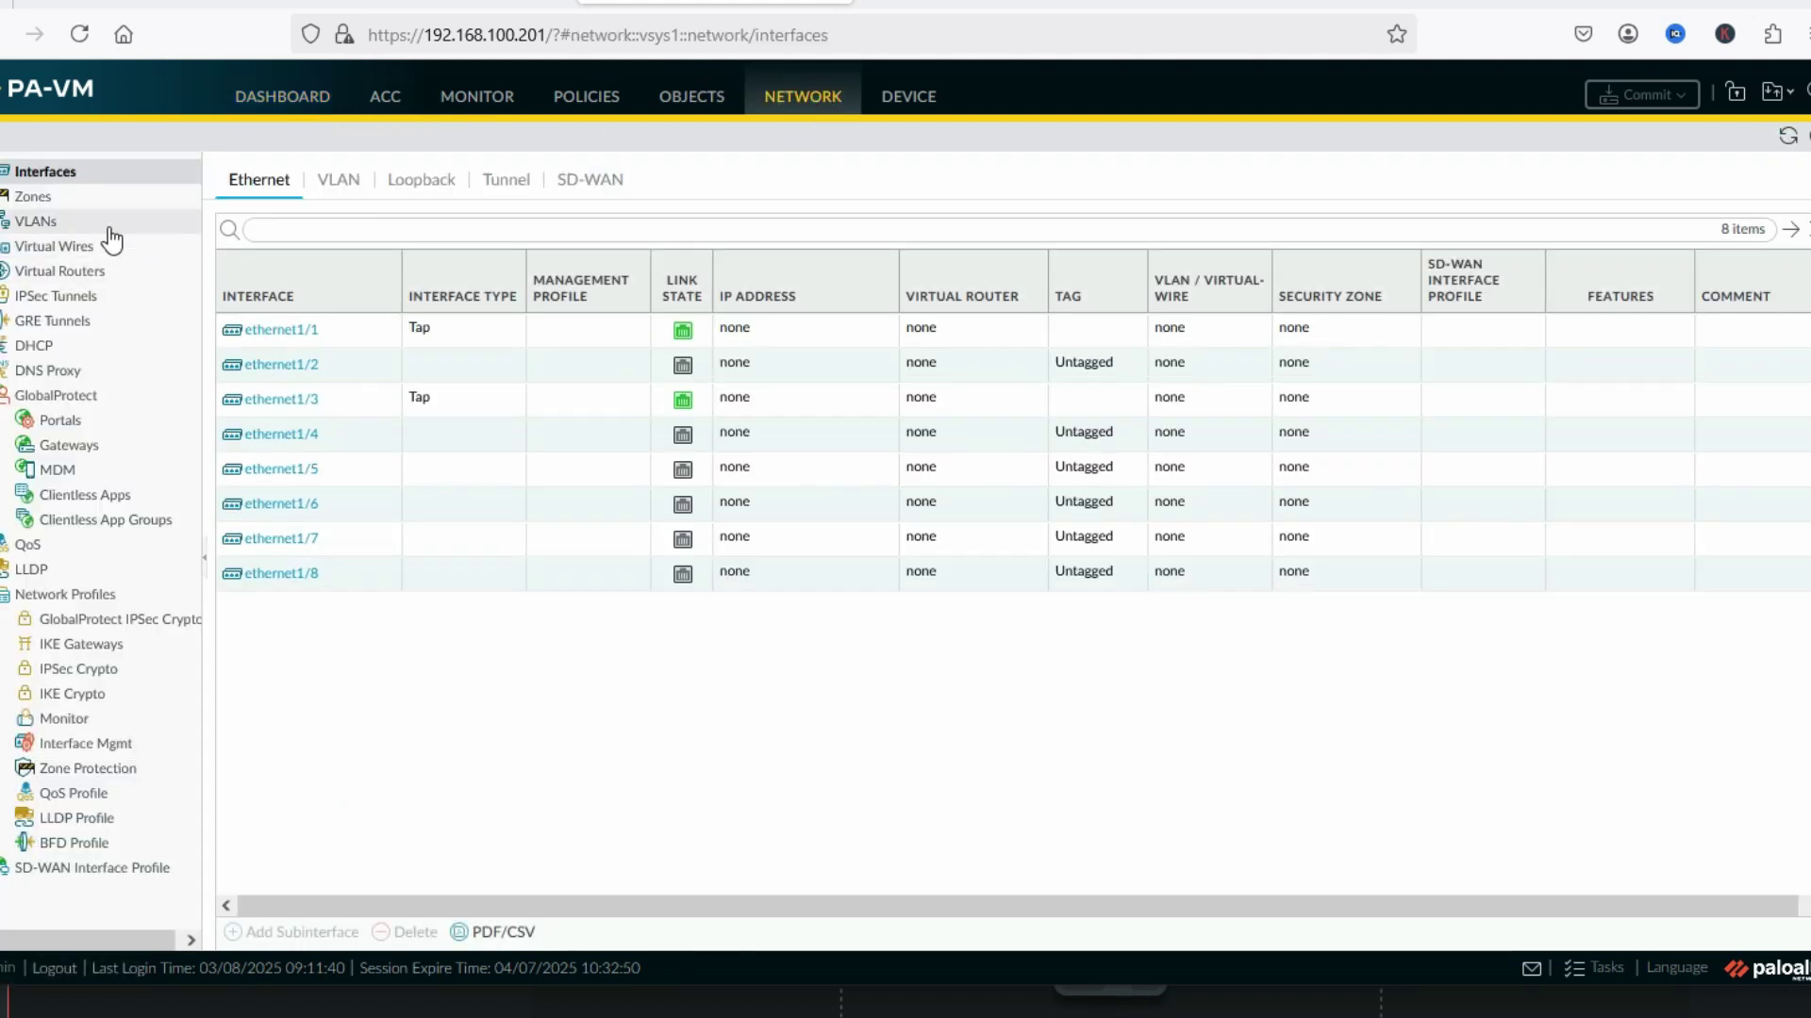
{"action": "left_click", "coordinate": [280, 405]}
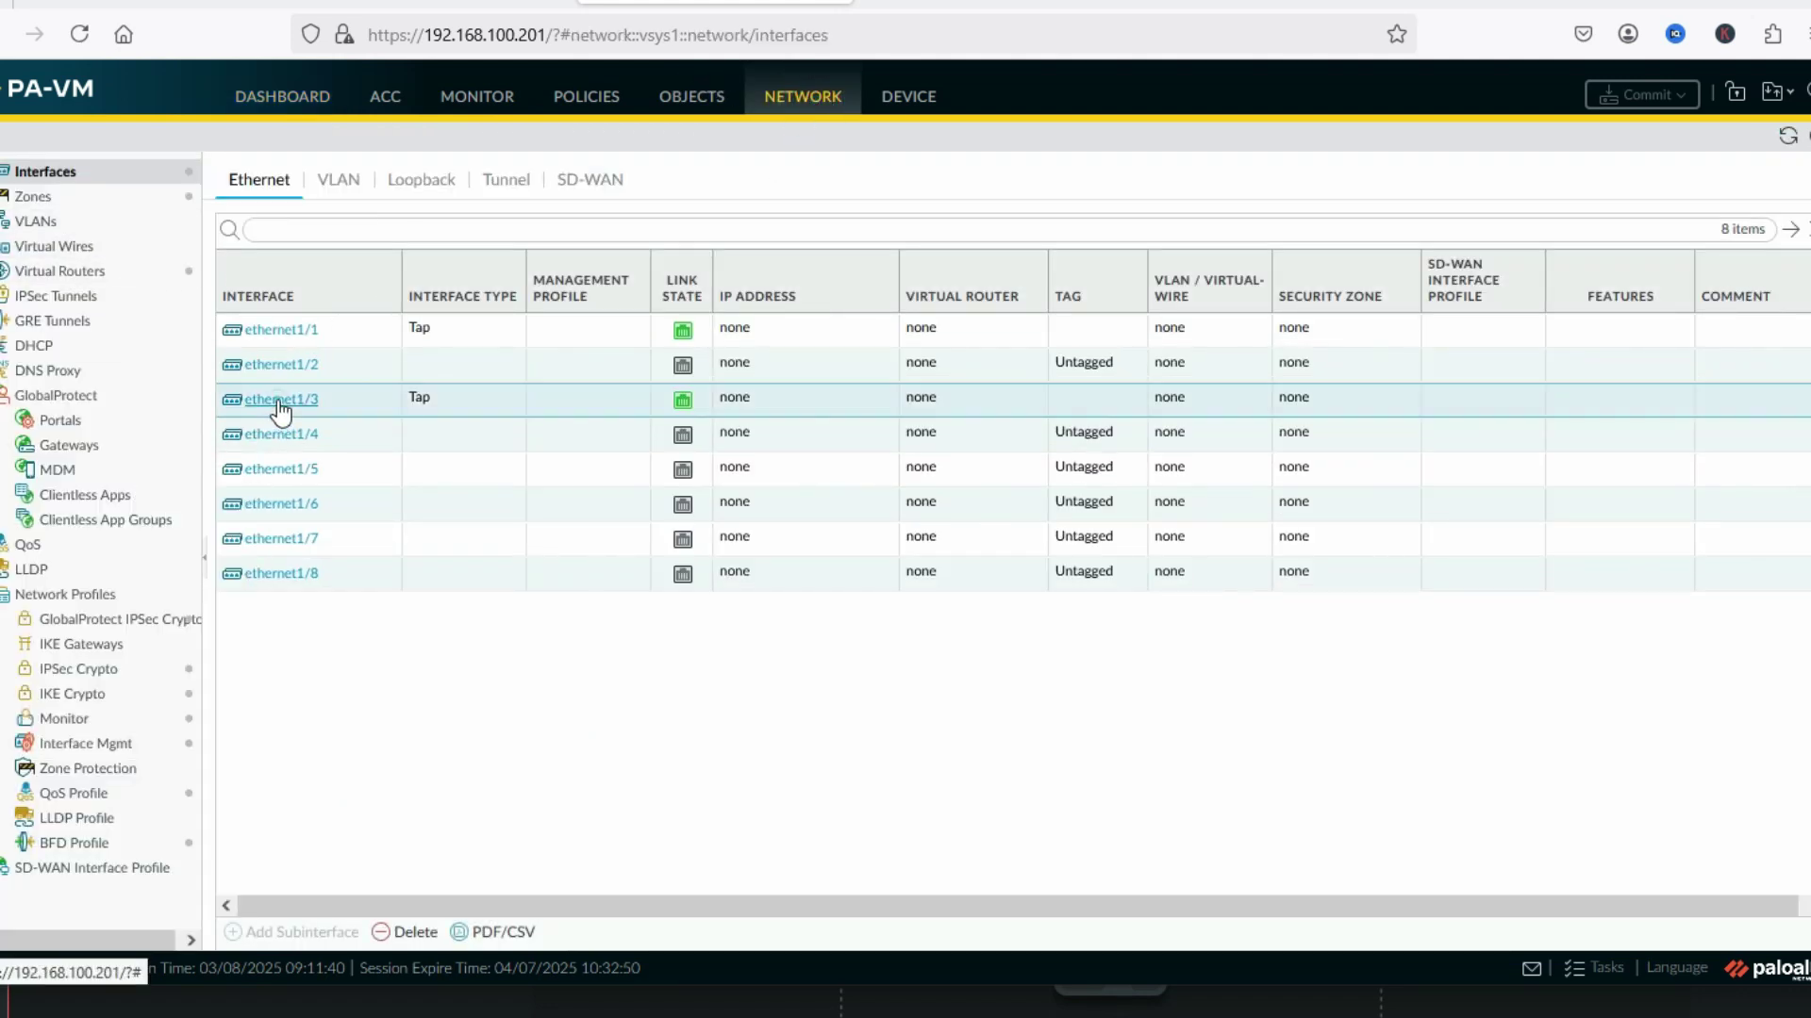
{"action": "left_click", "coordinate": [280, 406]}
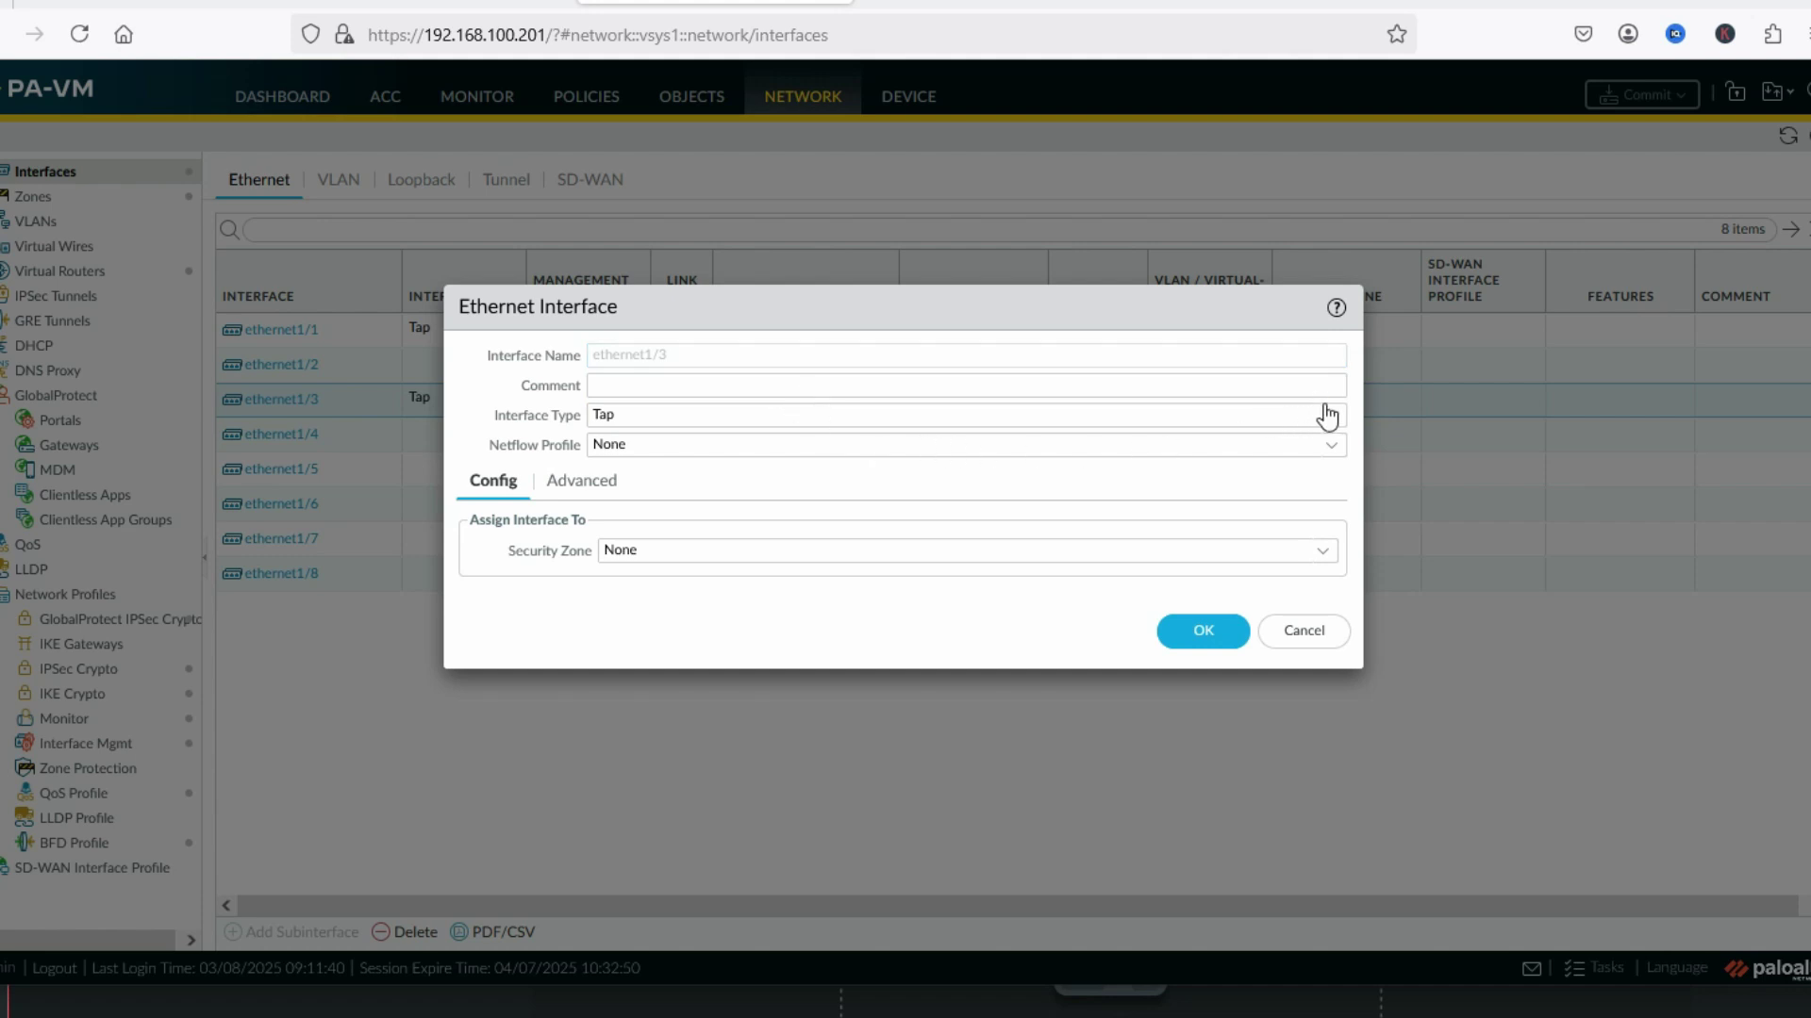
{"action": "left_click", "coordinate": [1329, 415]}
{"action": "left_click", "coordinate": [866, 475]}
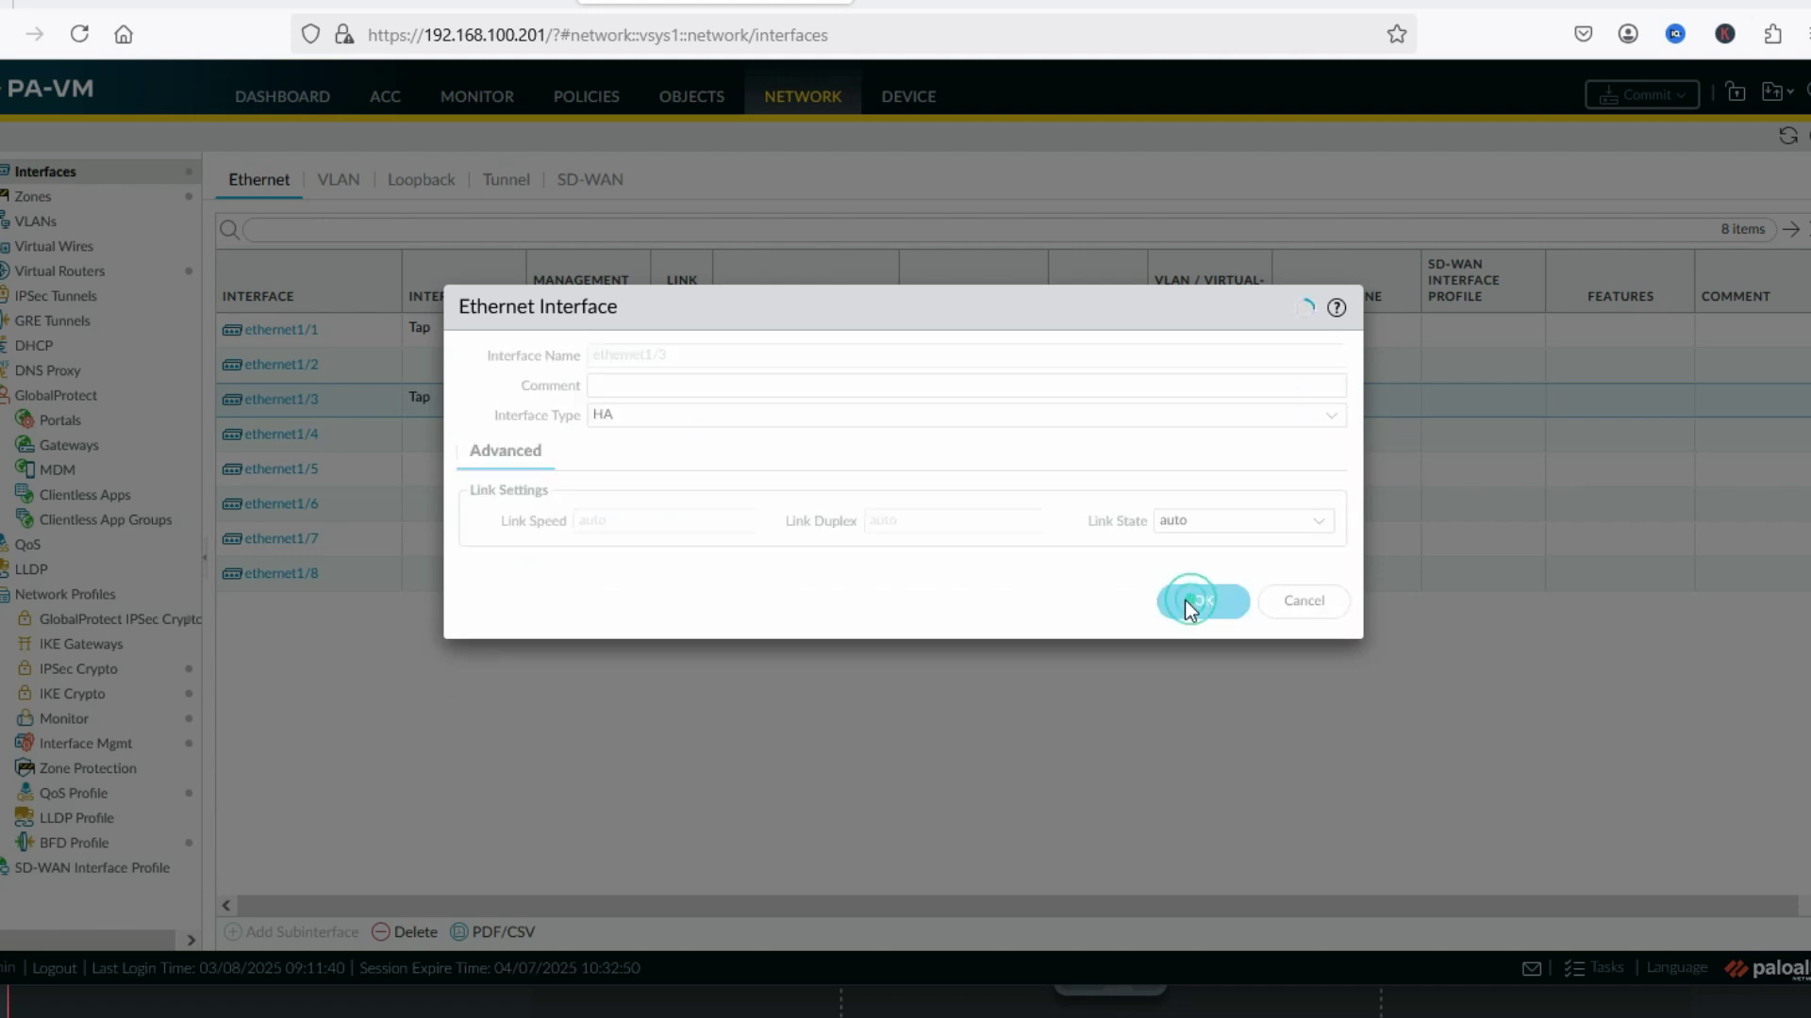
{"action": "left_click", "coordinate": [1190, 598]}
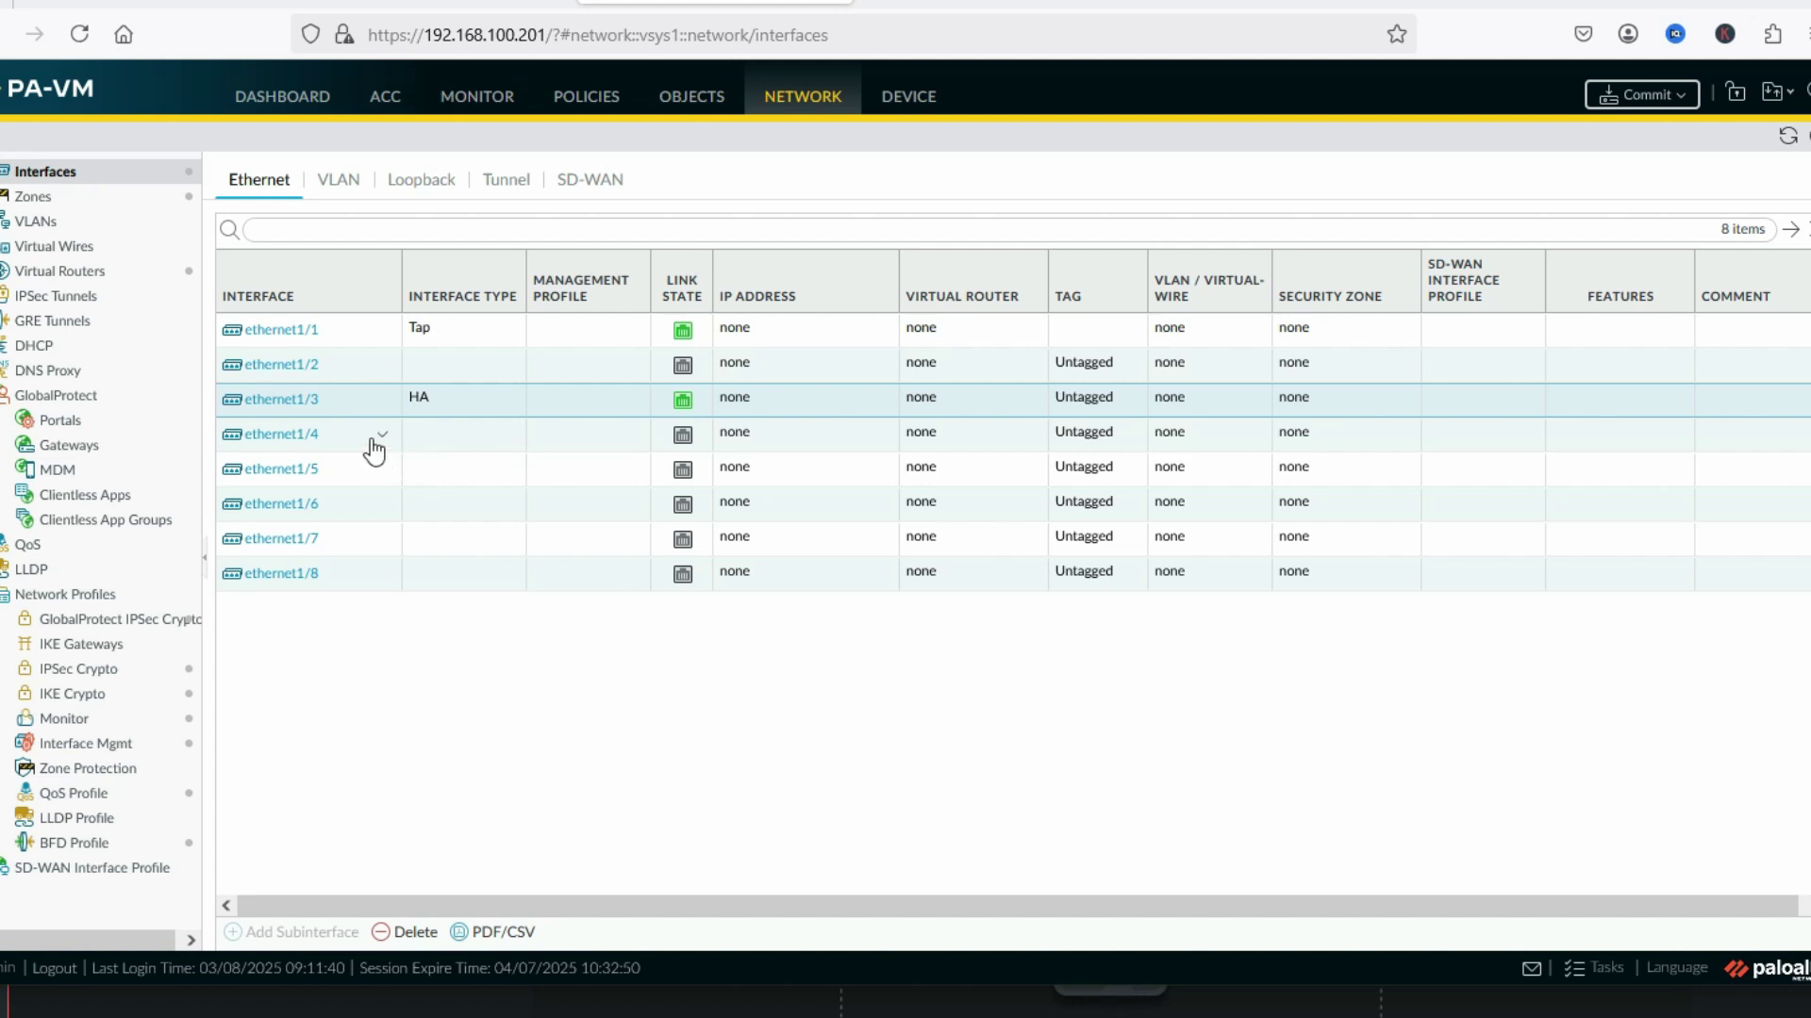
- Set the interface type of ethernet1/4 on PA_FW_02 to HA and check PA_FW-01's dashboard before returning
{"action": "left_click", "coordinate": [324, 433]}
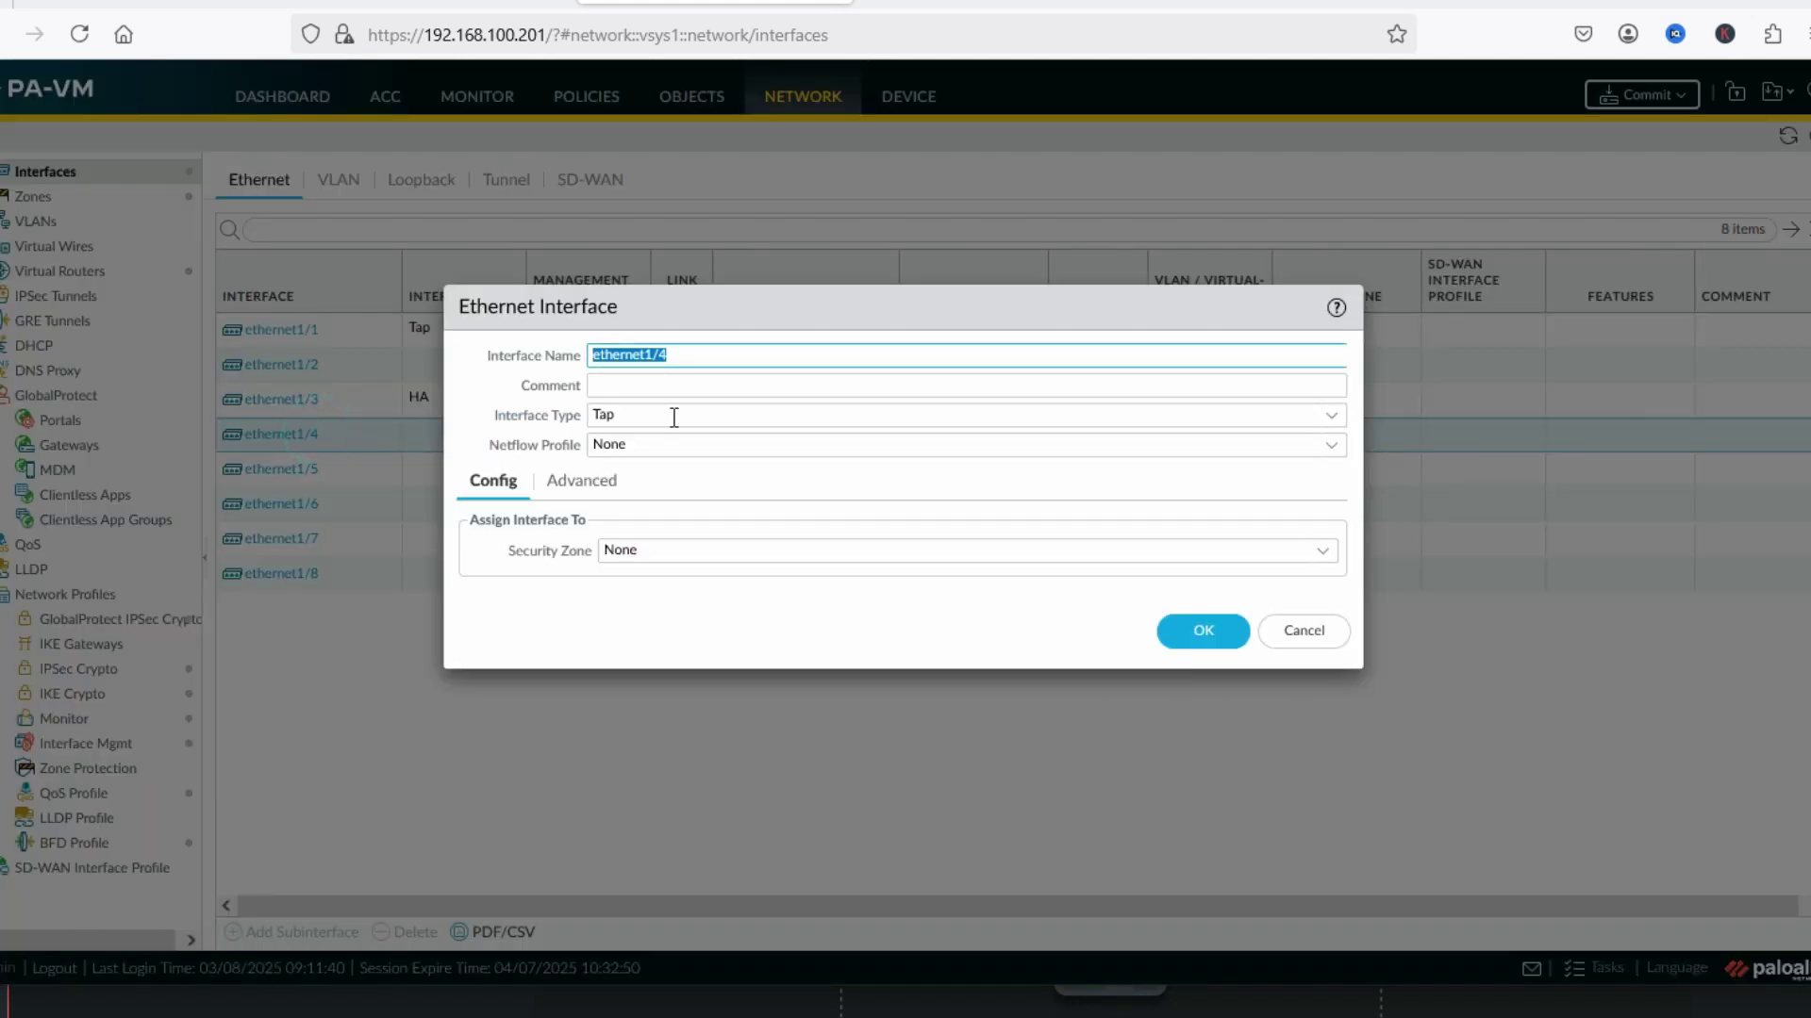
{"action": "left_click", "coordinate": [1332, 416]}
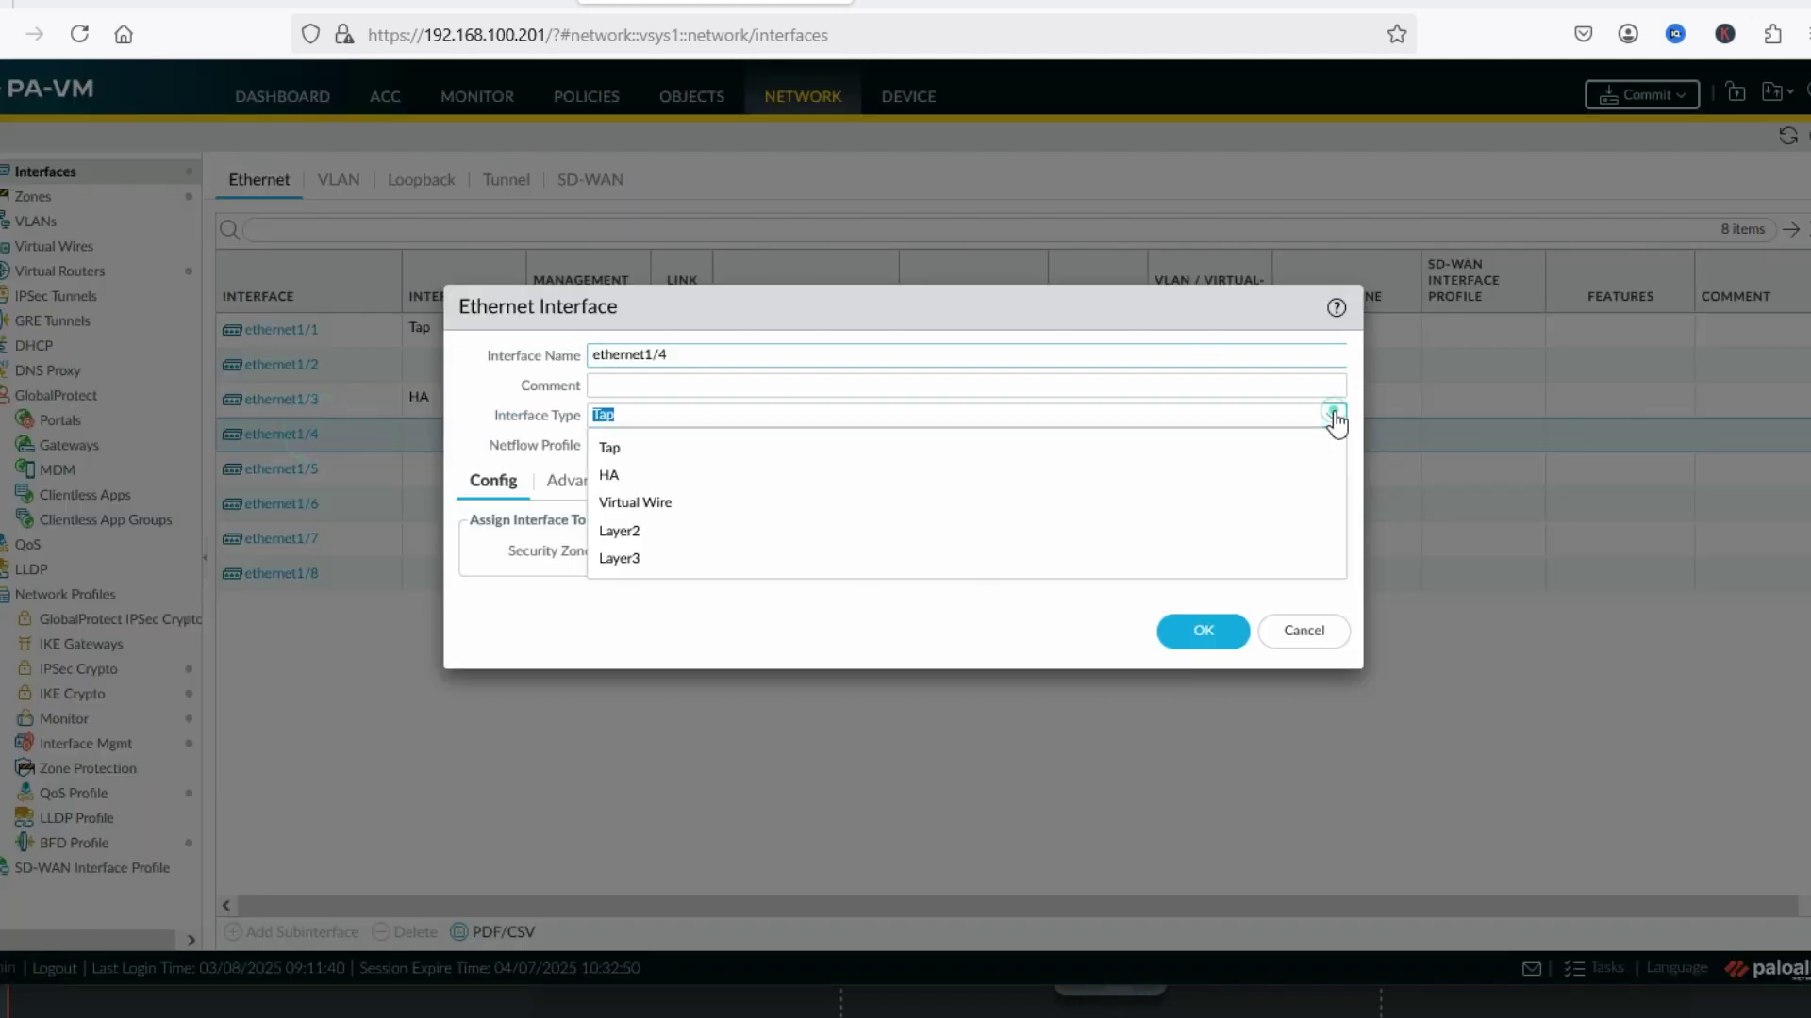
{"action": "left_click", "coordinate": [1037, 479]}
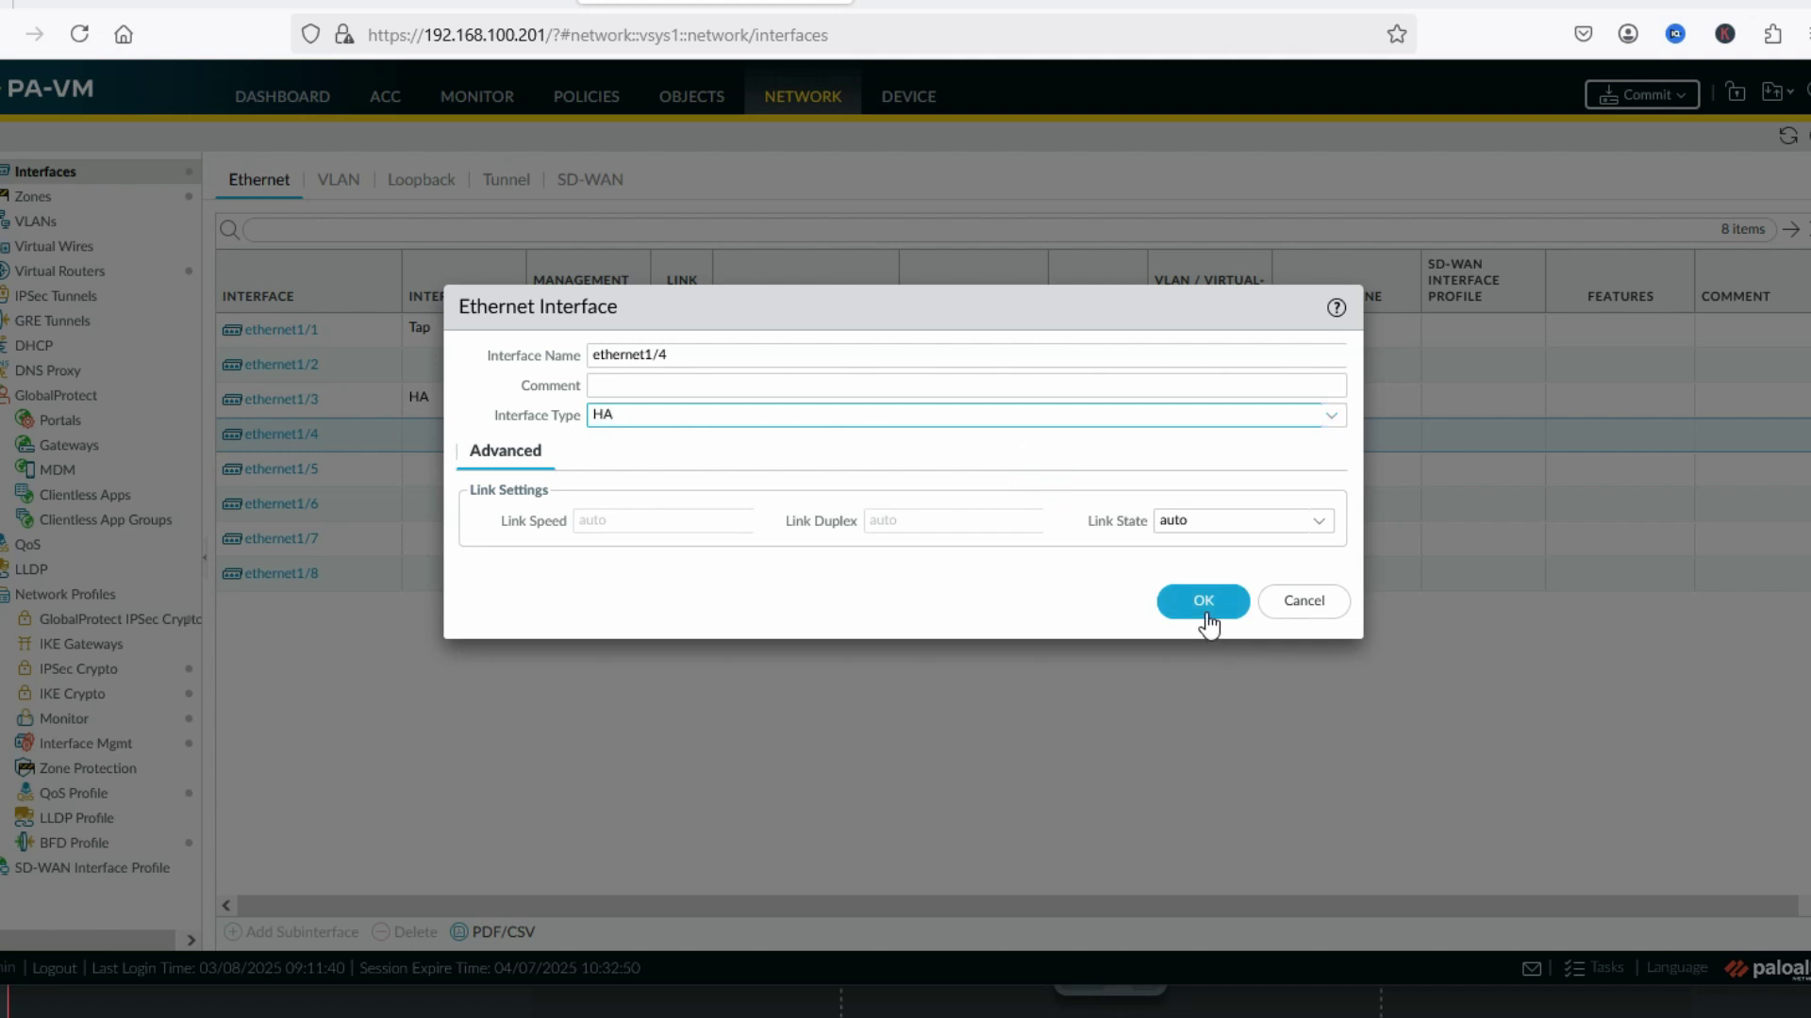
{"action": "left_click", "coordinate": [1206, 622]}
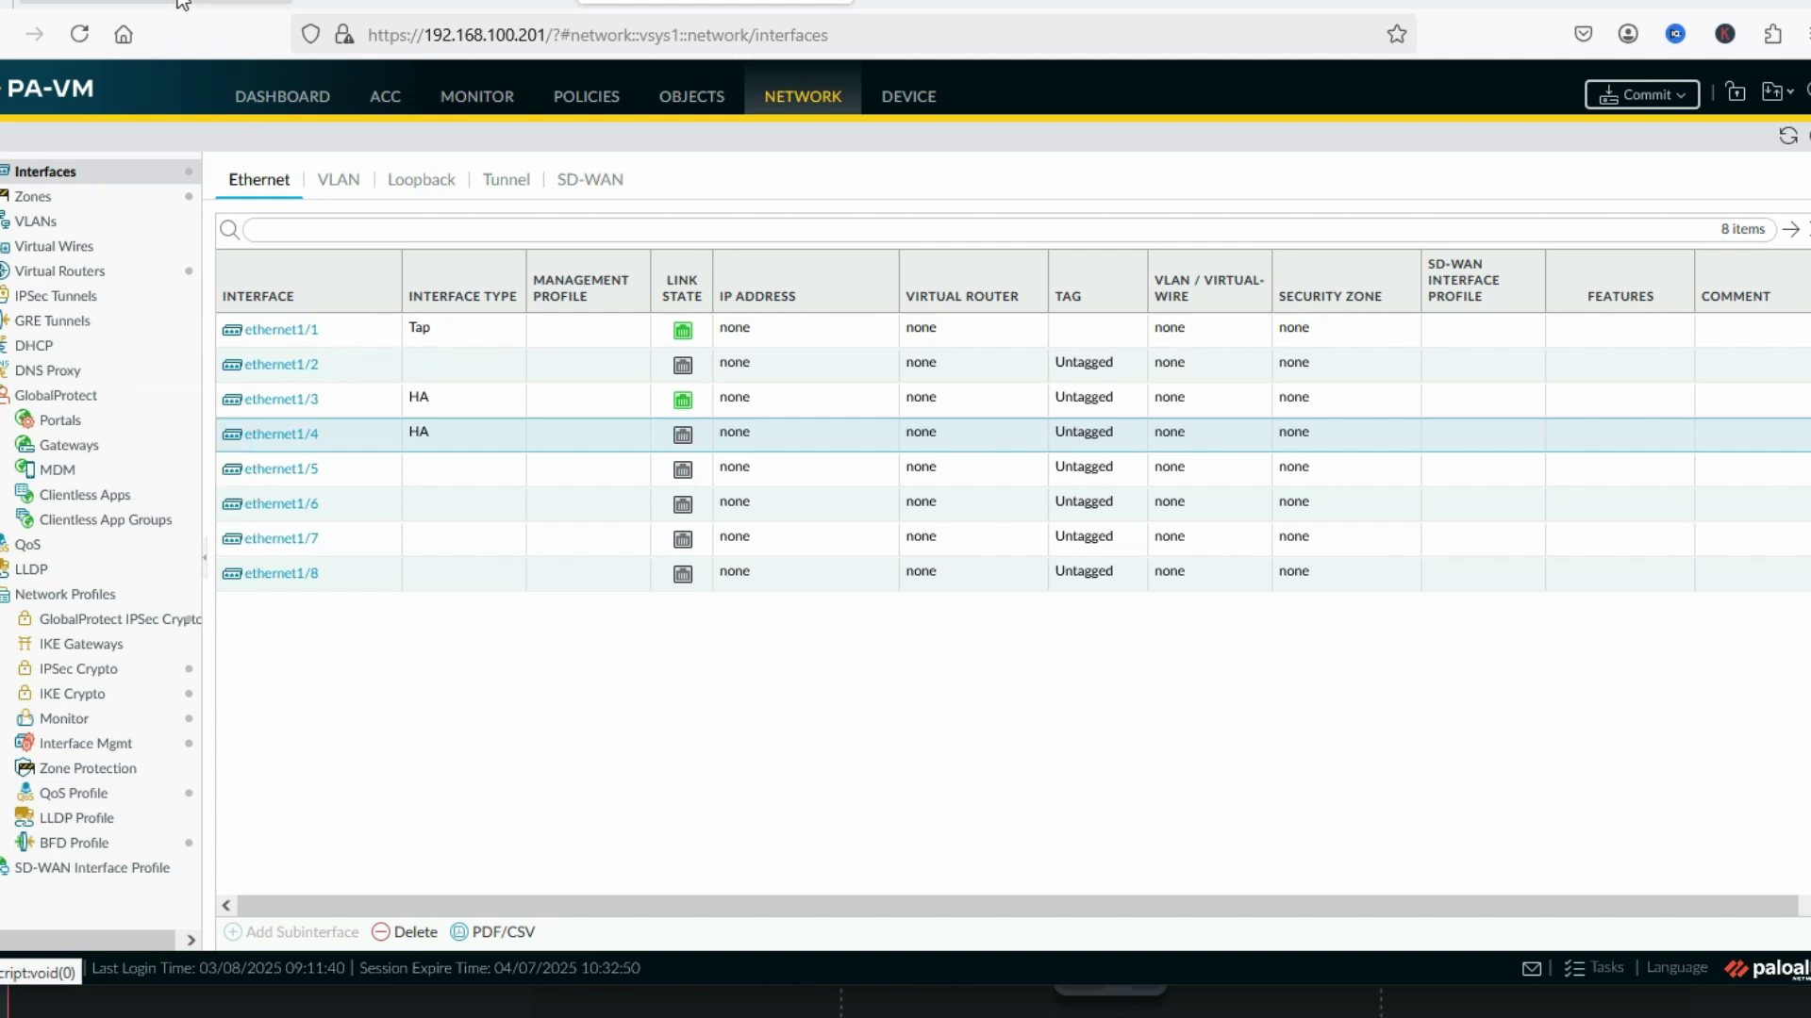
{"action": "left_click", "coordinate": [427, 14]}
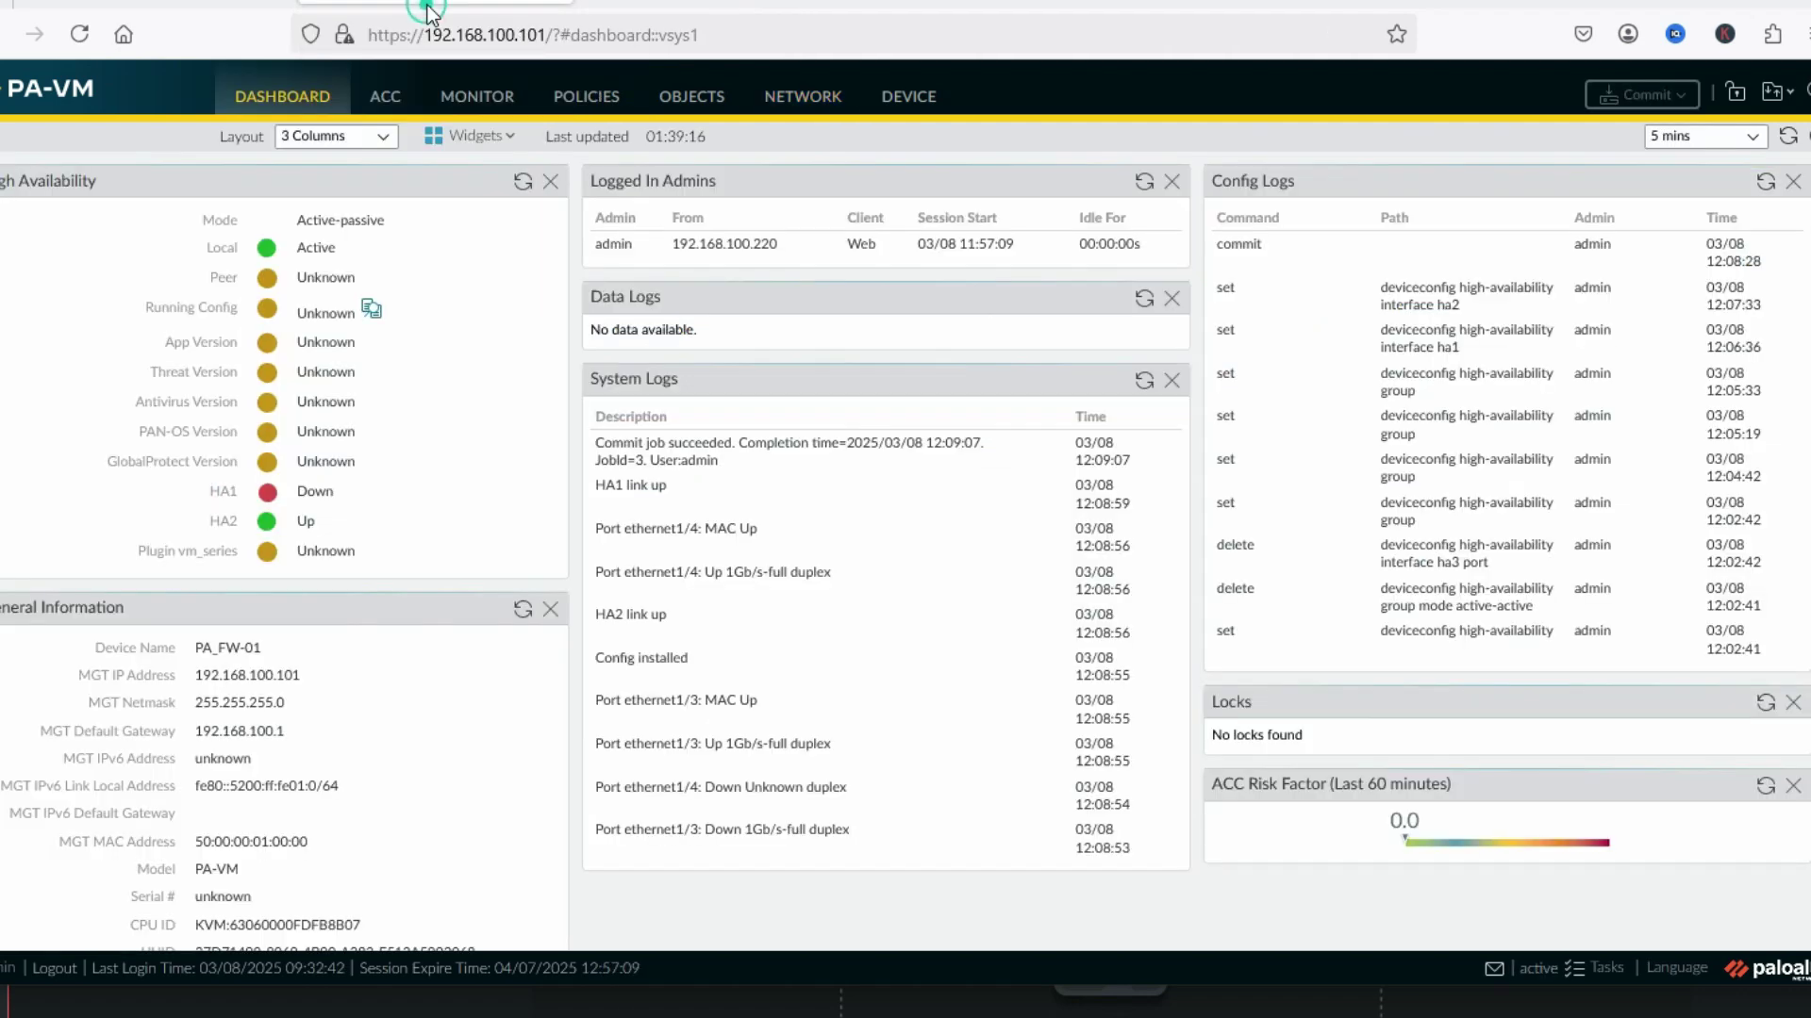
{"action": "left_click", "coordinate": [666, 5]}
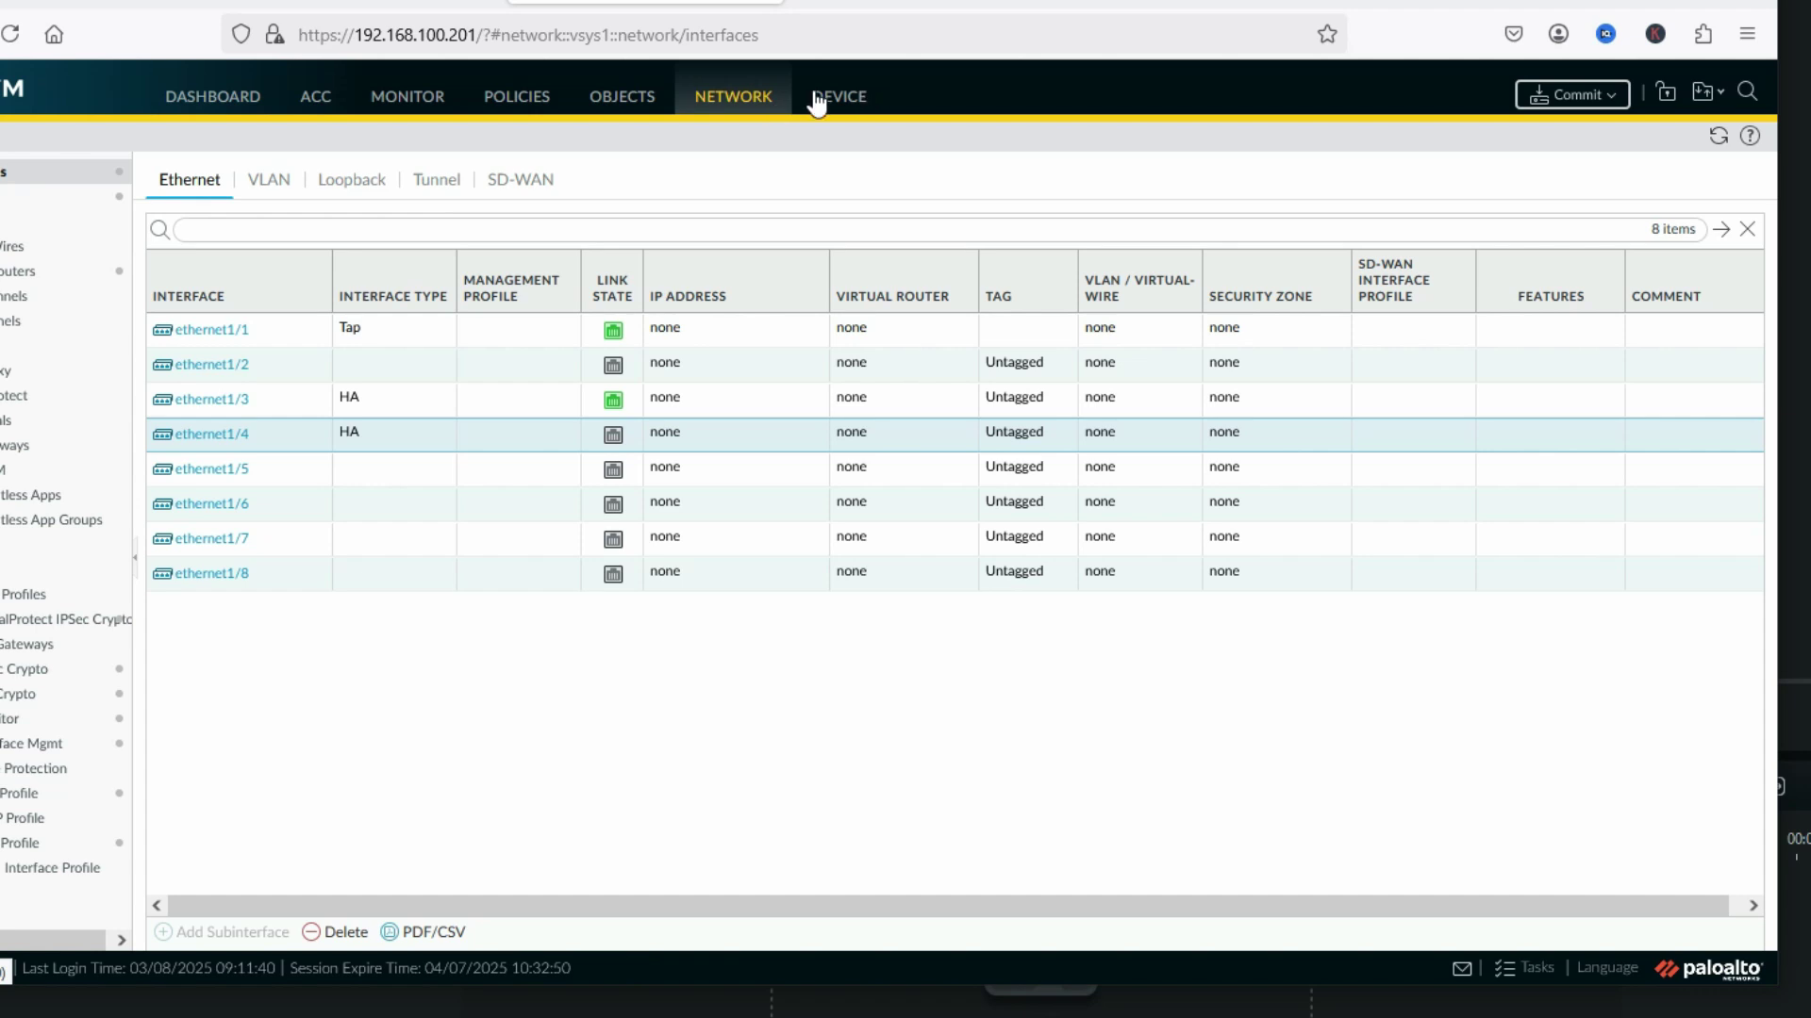
- Enable HA in PA_FW_02's high availability setup with group ID 10, keeping Active Passive mode and config sync enabled
{"action": "left_click", "coordinate": [816, 98]}
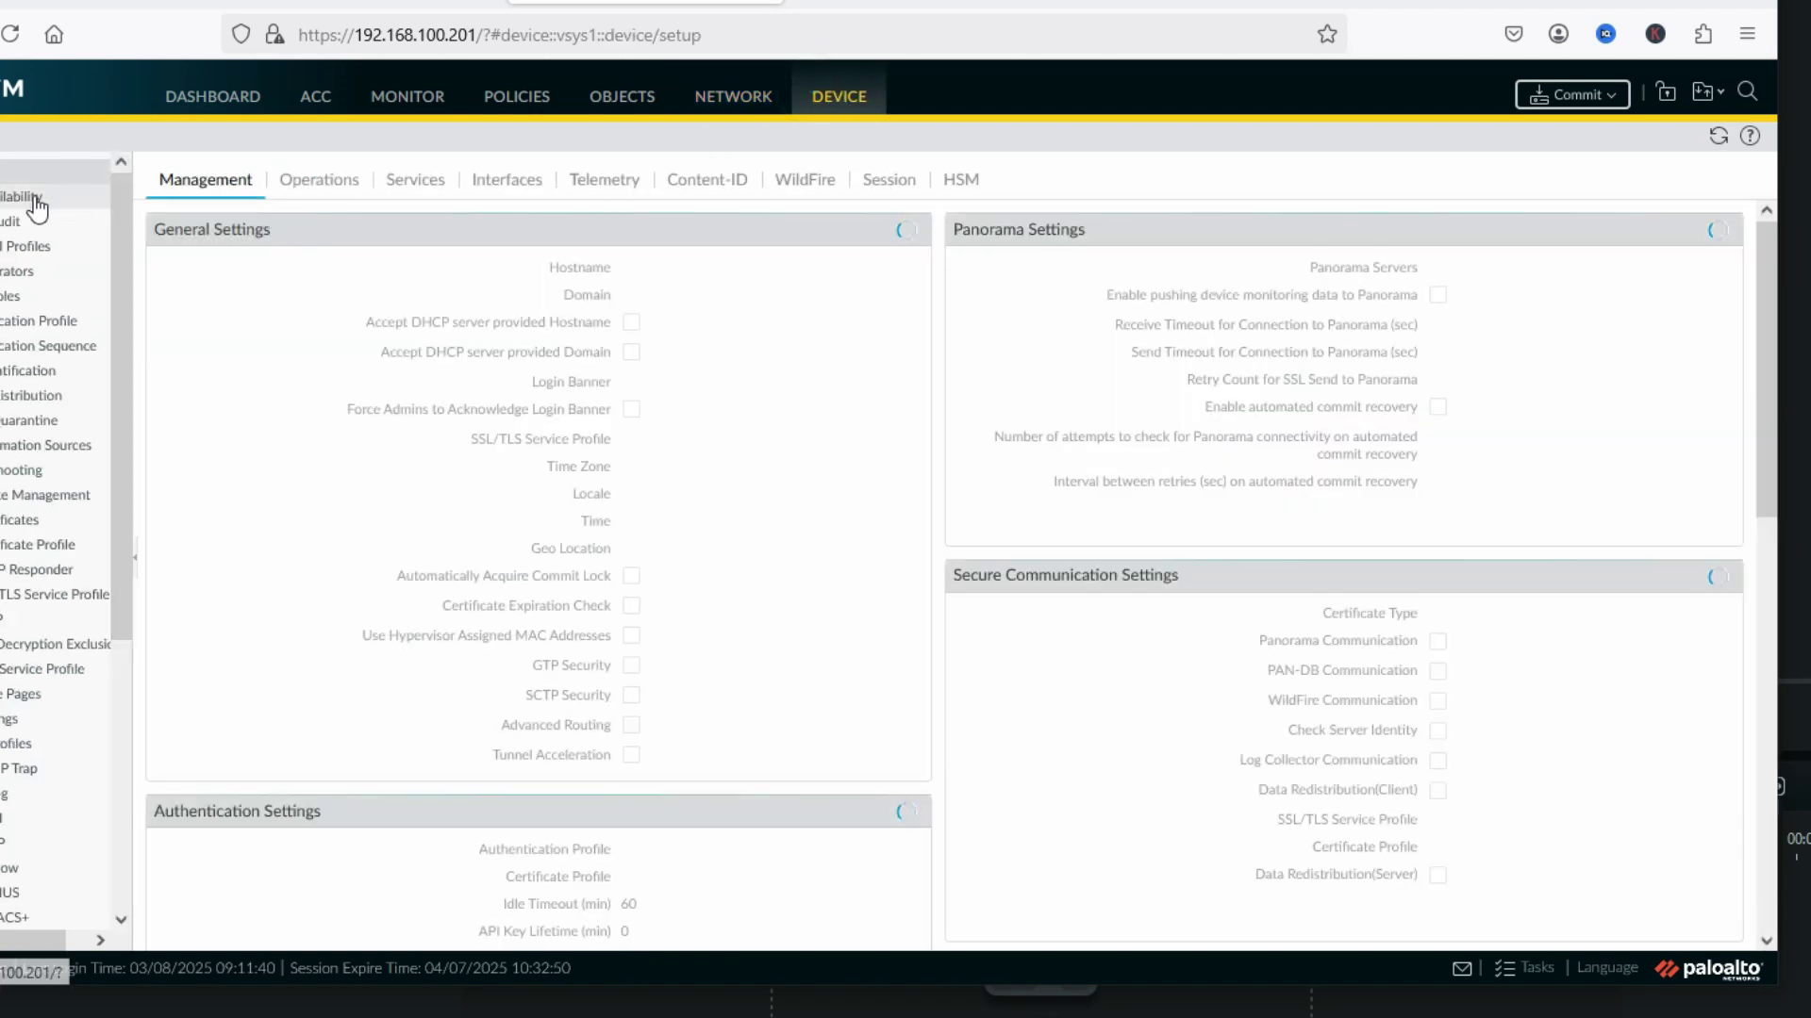
{"action": "left_click", "coordinate": [38, 204]}
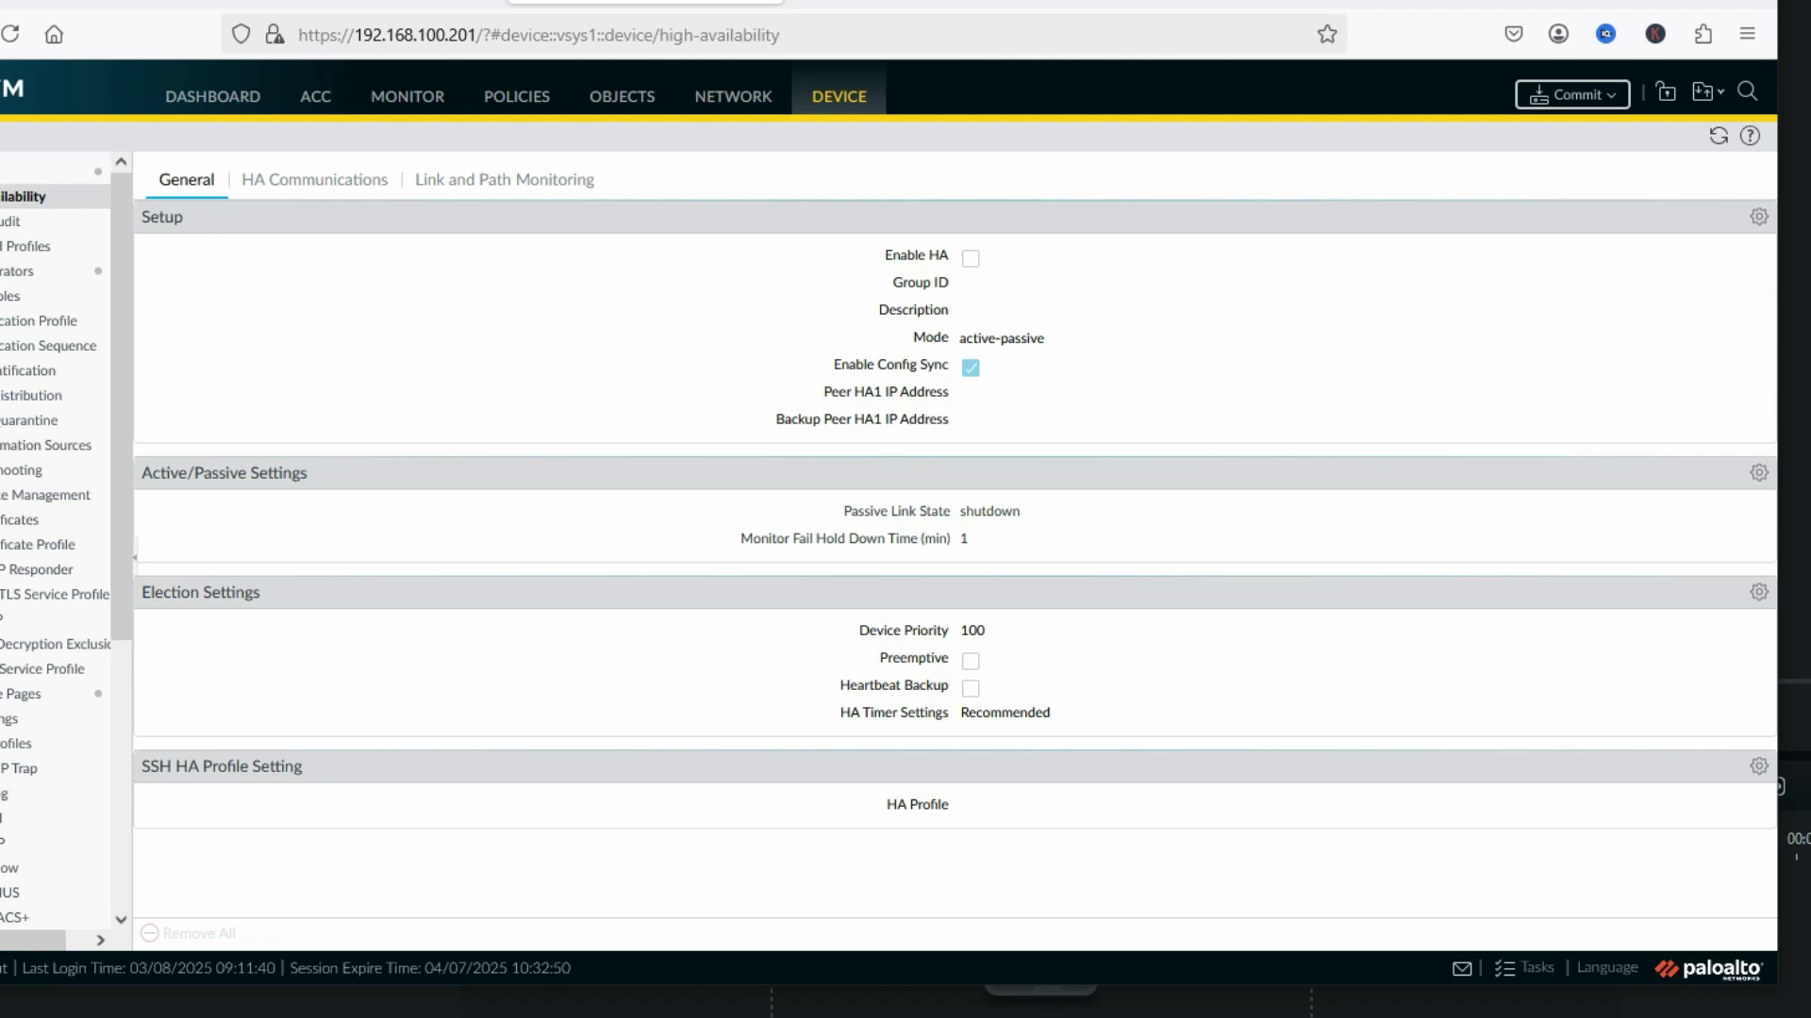
{"action": "left_click", "coordinate": [1758, 216]}
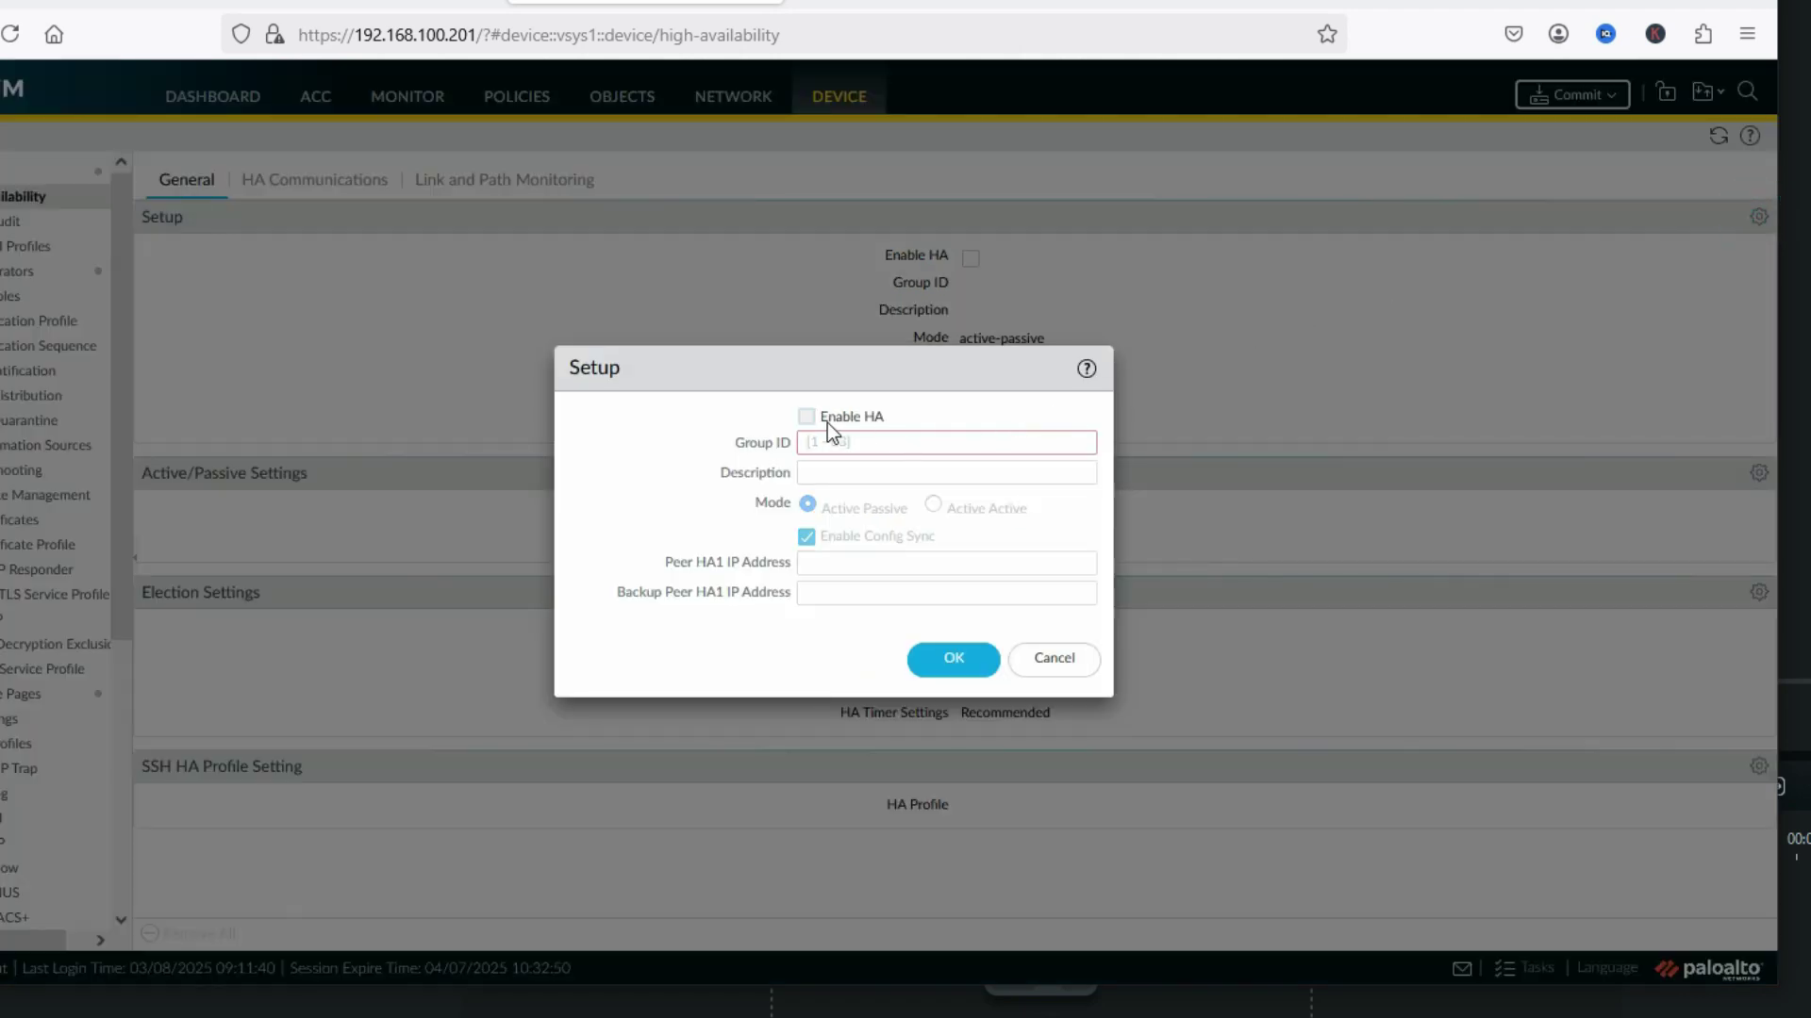
{"action": "left_click", "coordinate": [809, 418]}
{"action": "left_click", "coordinate": [882, 447]}
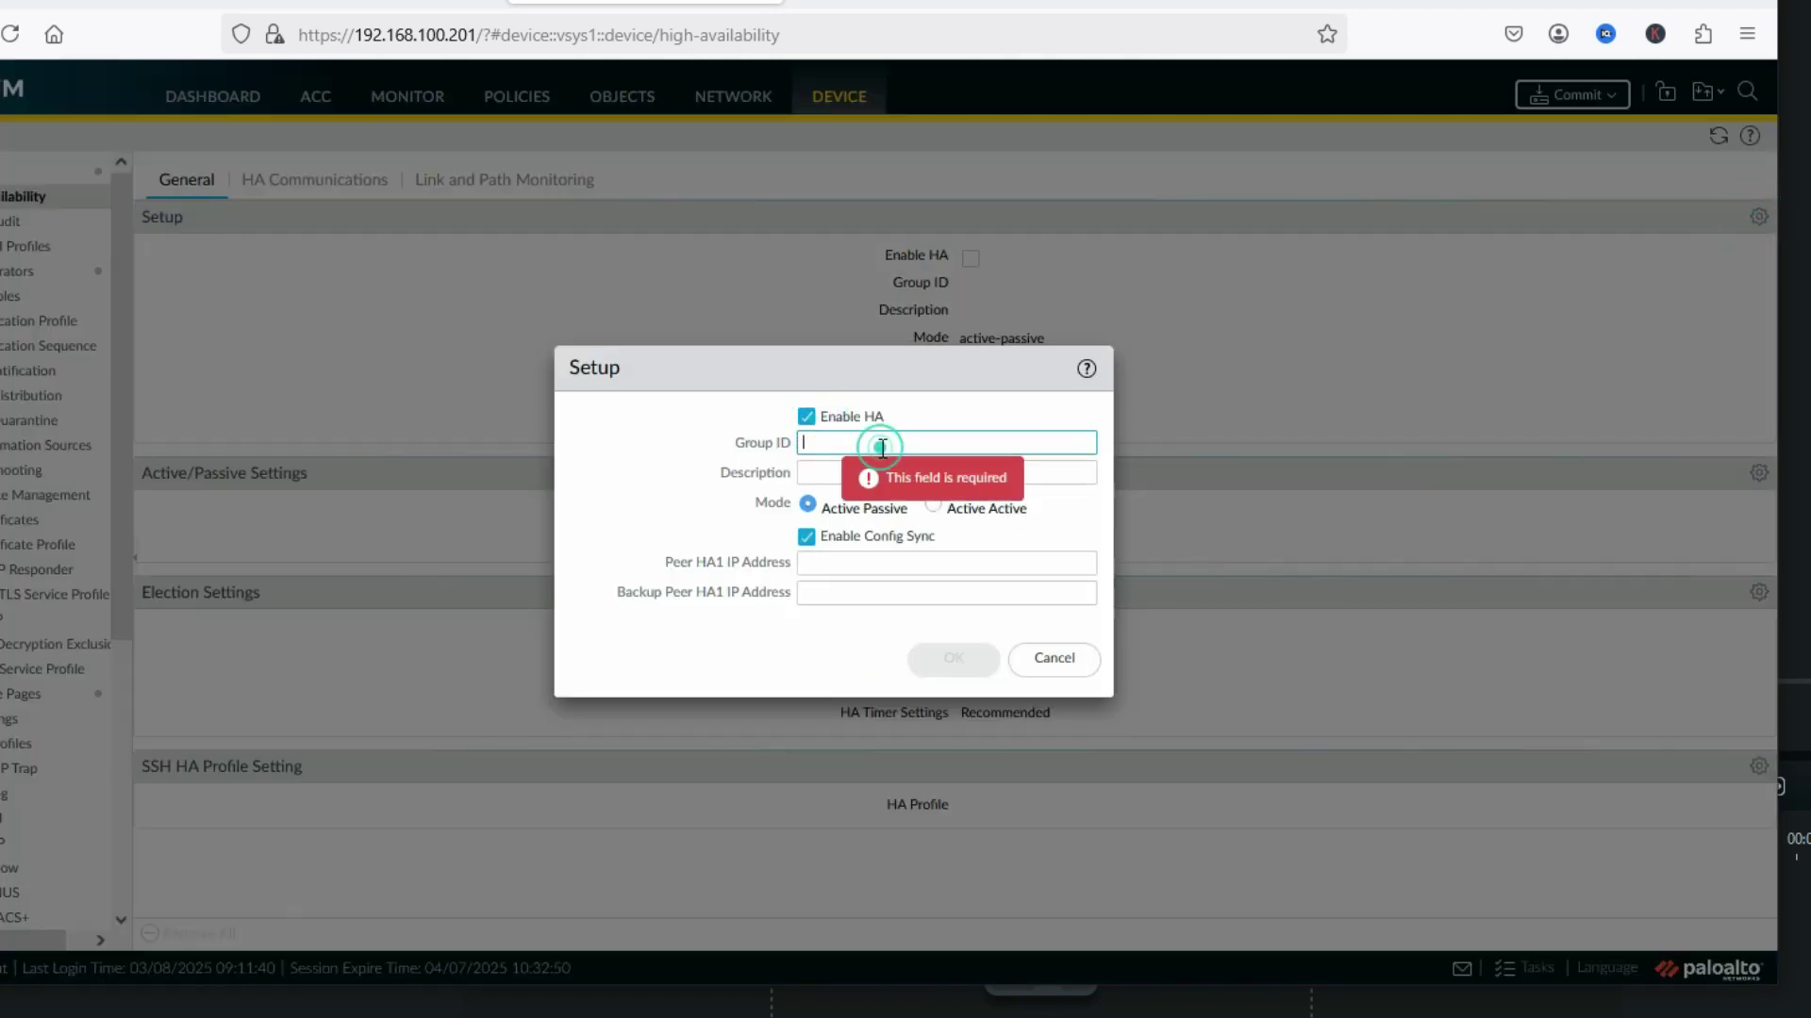
{"action": "type", "text": "10"}
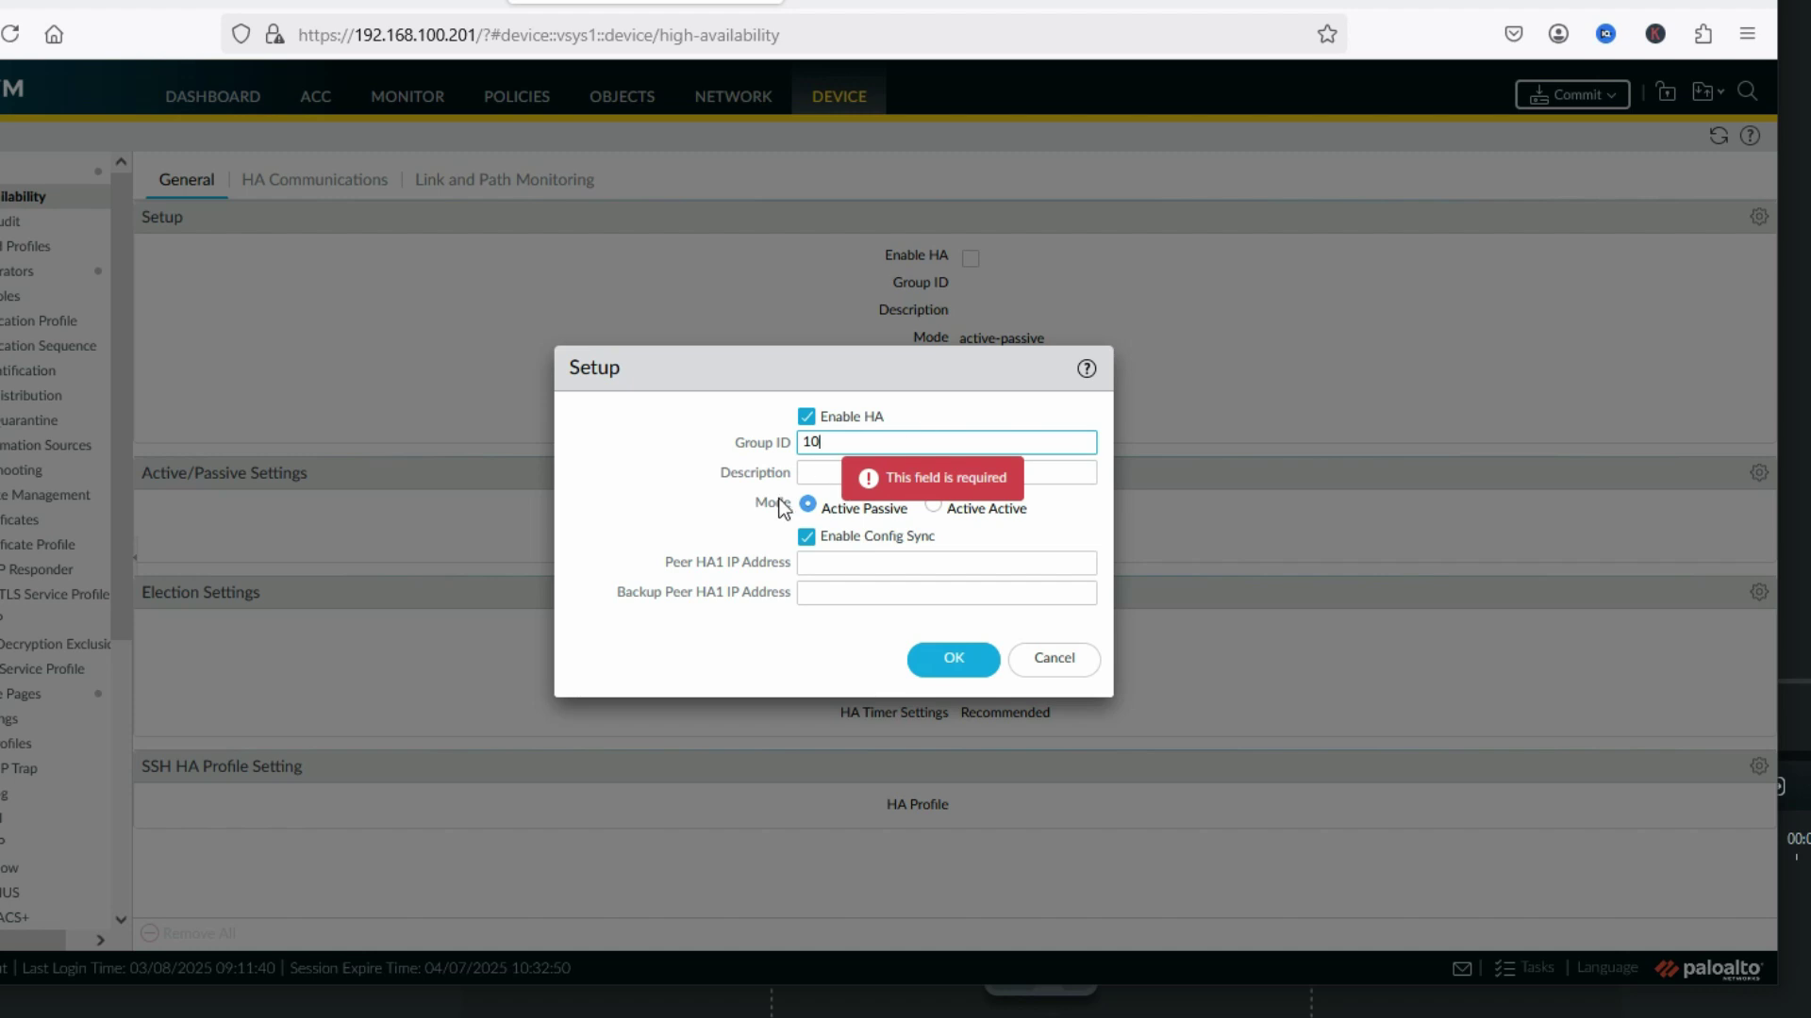
{"action": "left_click", "coordinate": [667, 478]}
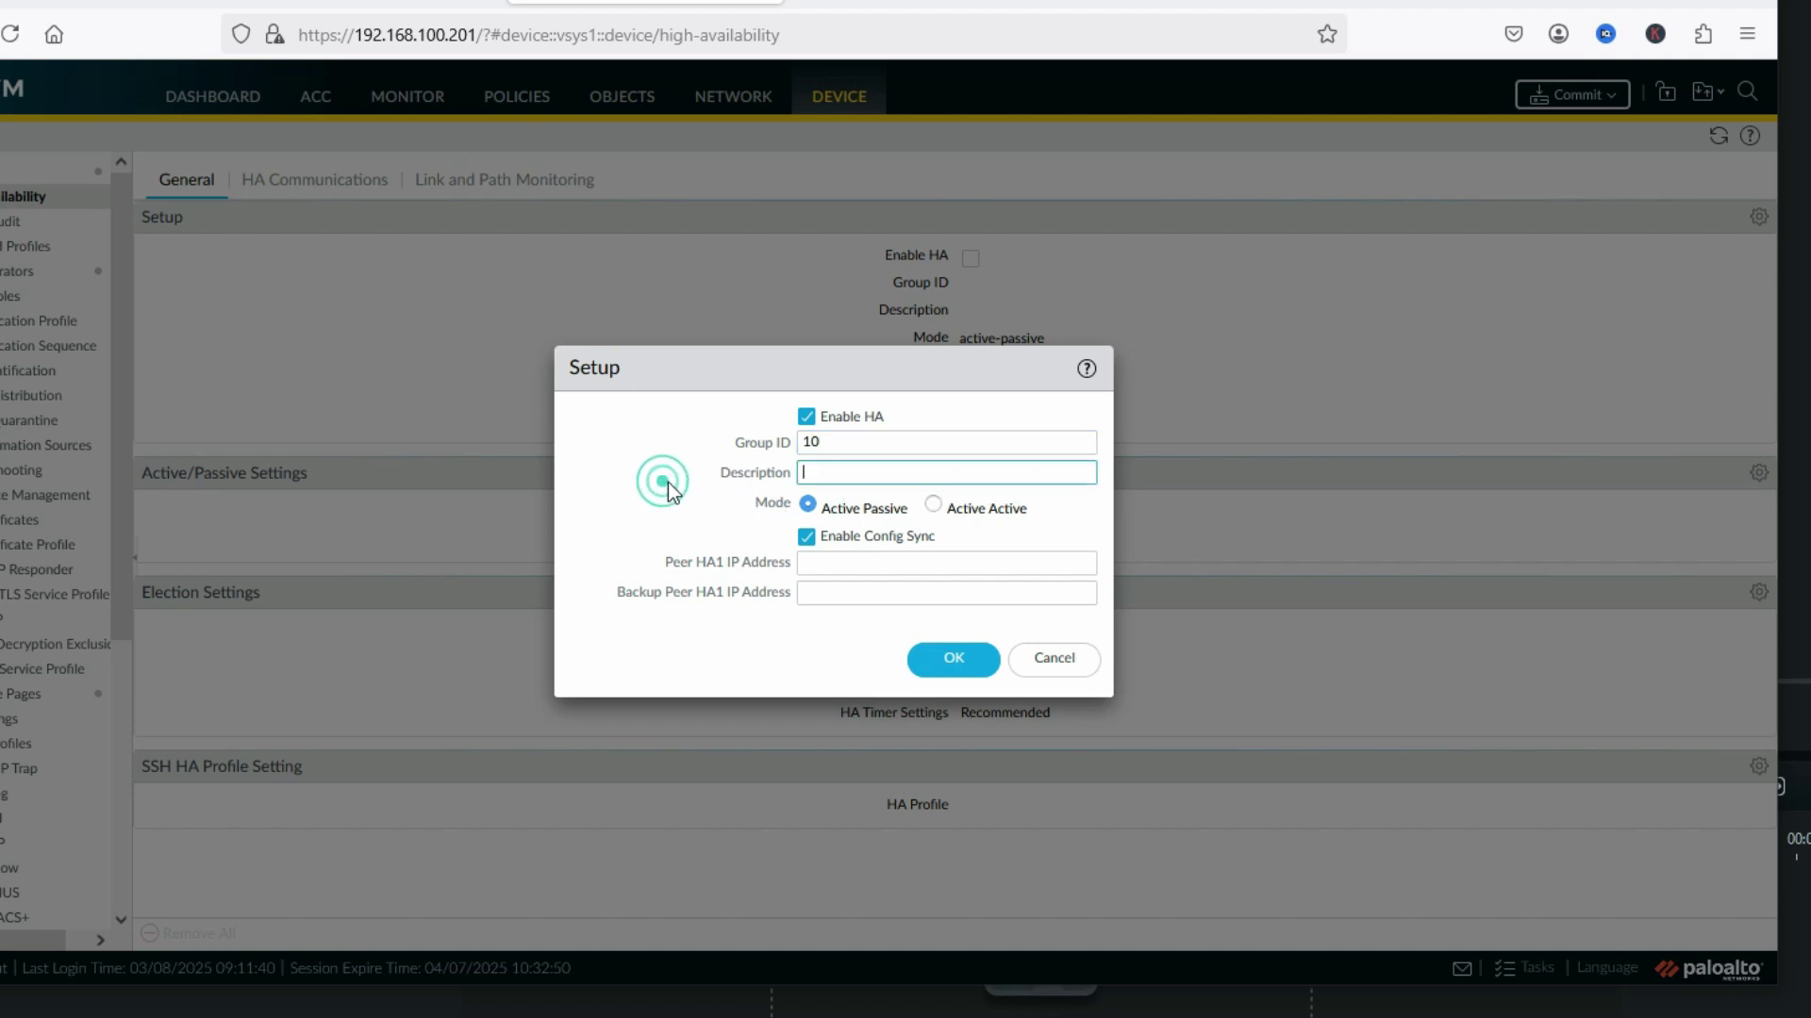
- Set the peer HA1 IP address to 1.1.1.1, check it against the EVE topology, and save the HA setup
{"action": "left_click", "coordinate": [839, 563]}
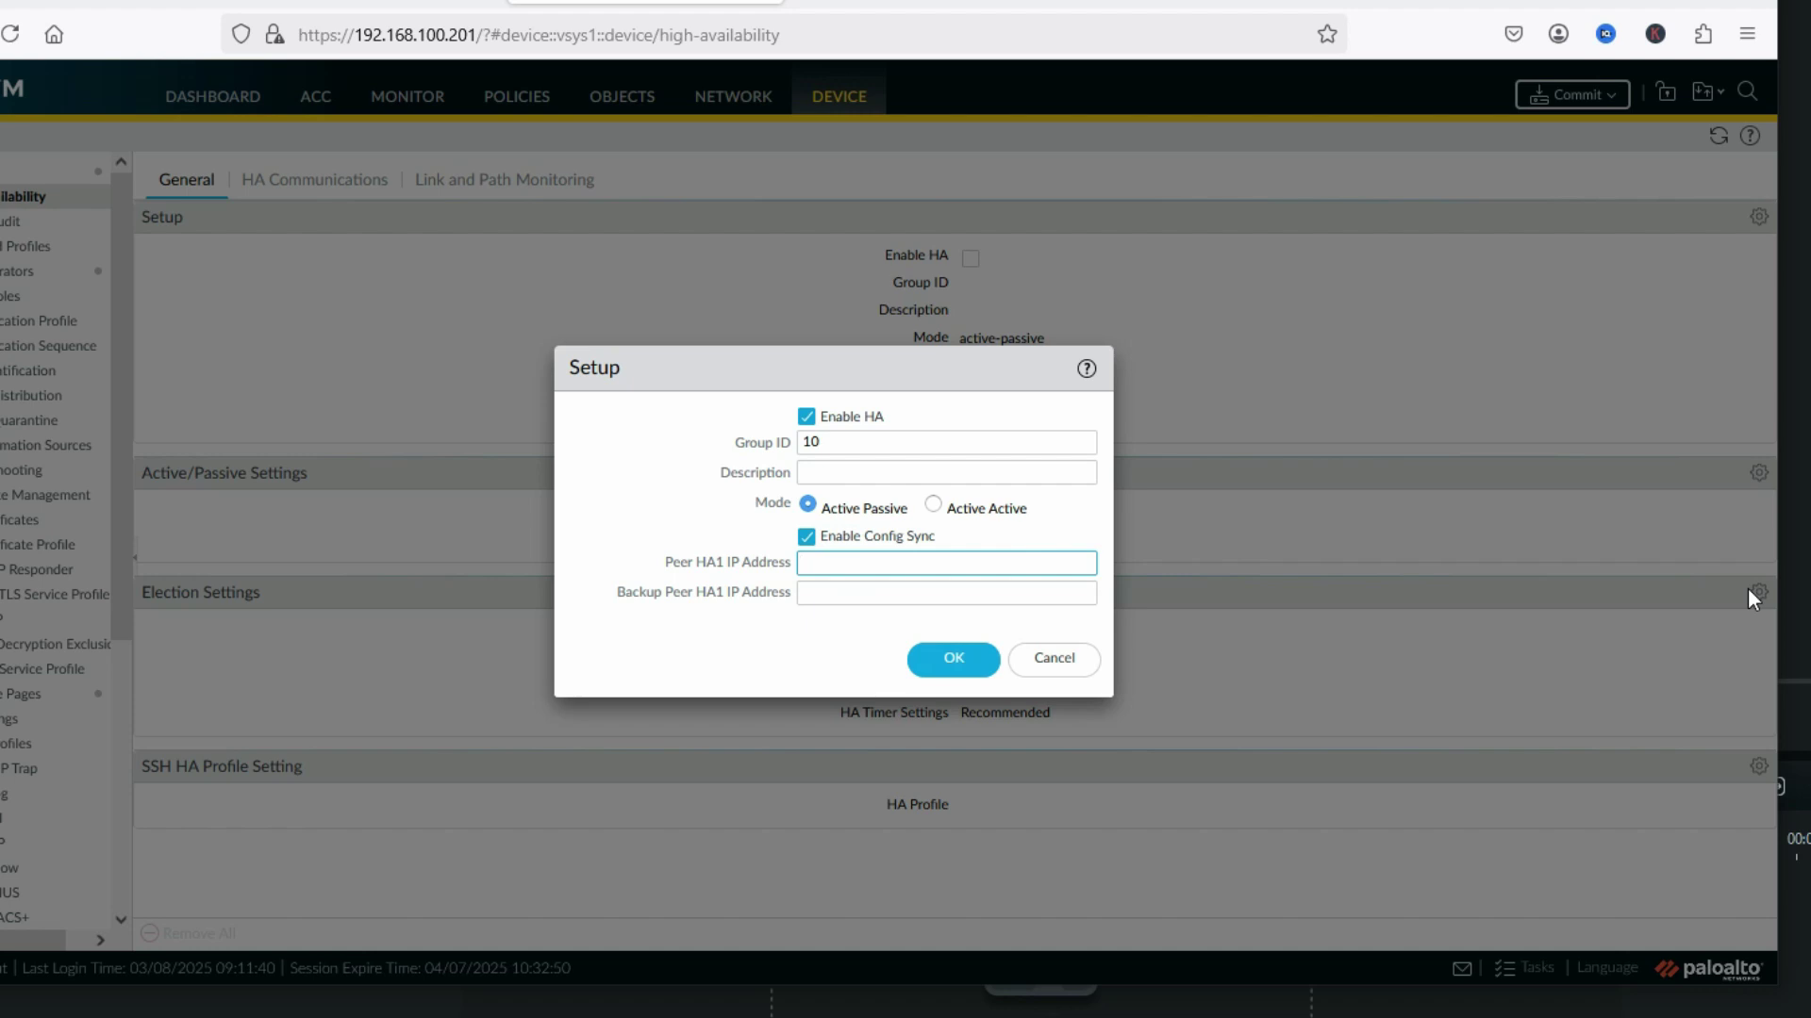
{"action": "type", "text": "1"}
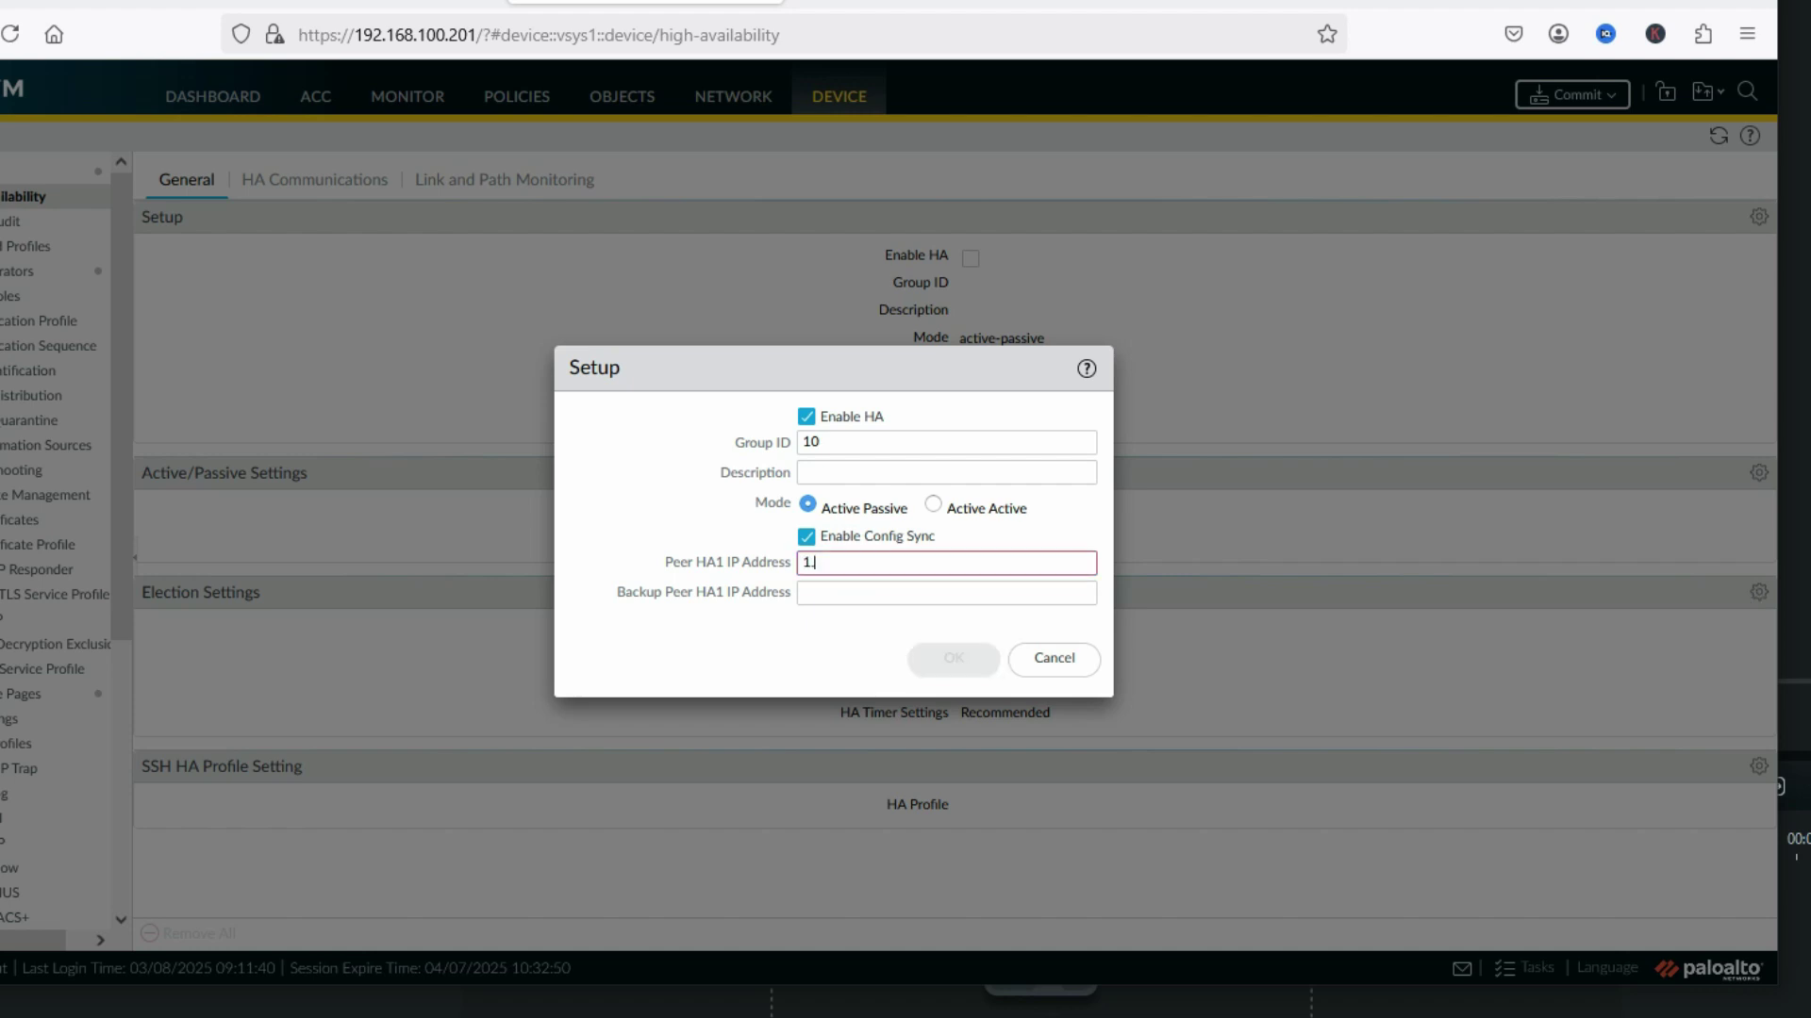
{"action": "type", "text": ".1.1.1"}
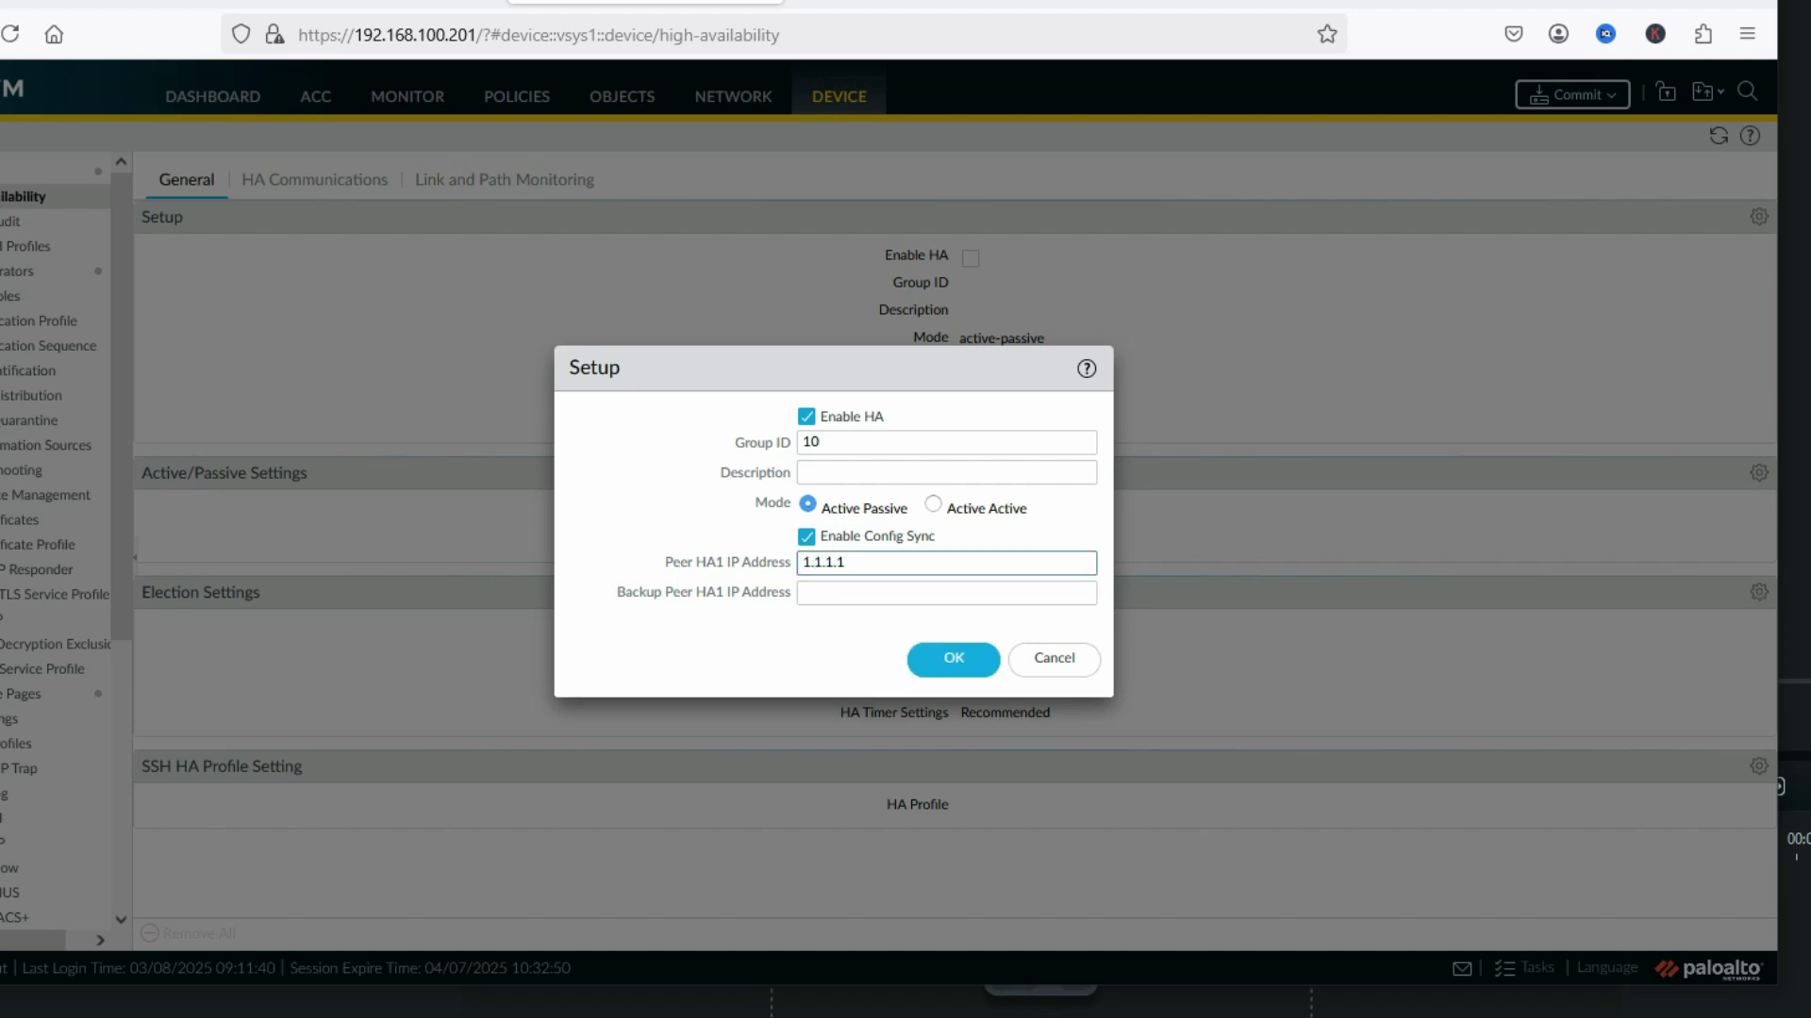
{"action": "left_click", "coordinate": [109, 3]}
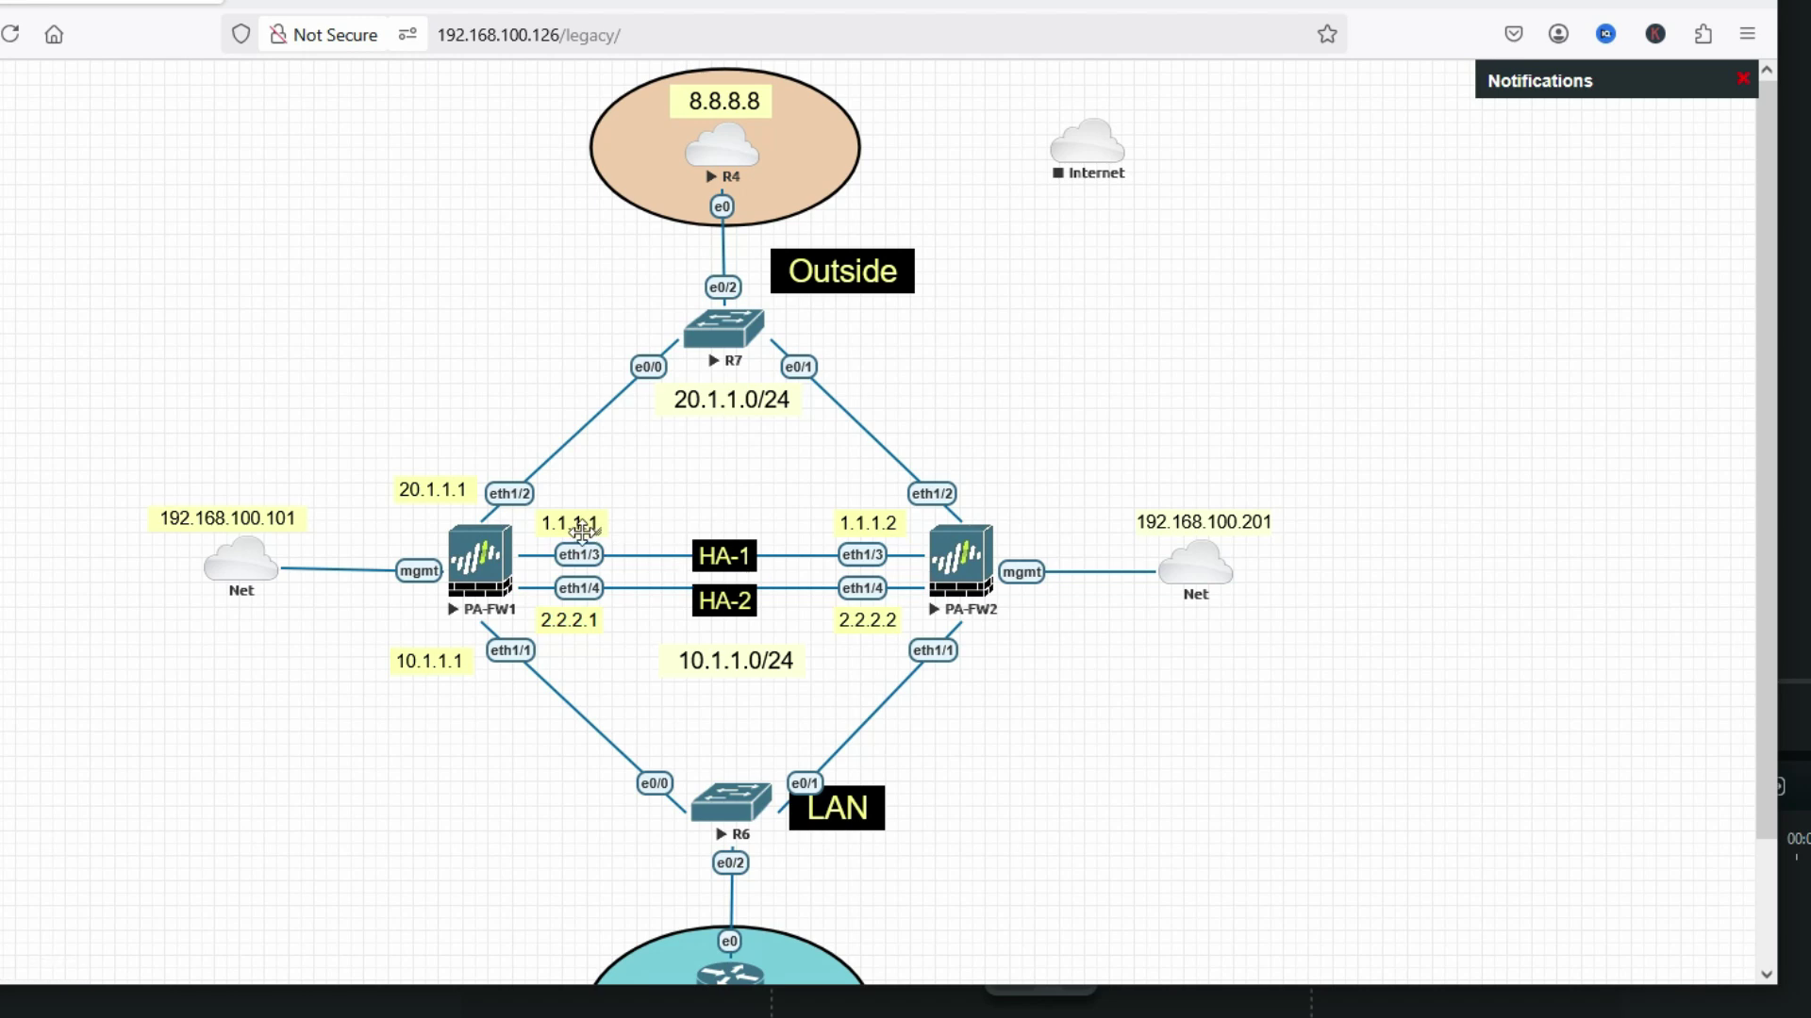
{"action": "left_click", "coordinate": [550, 8]}
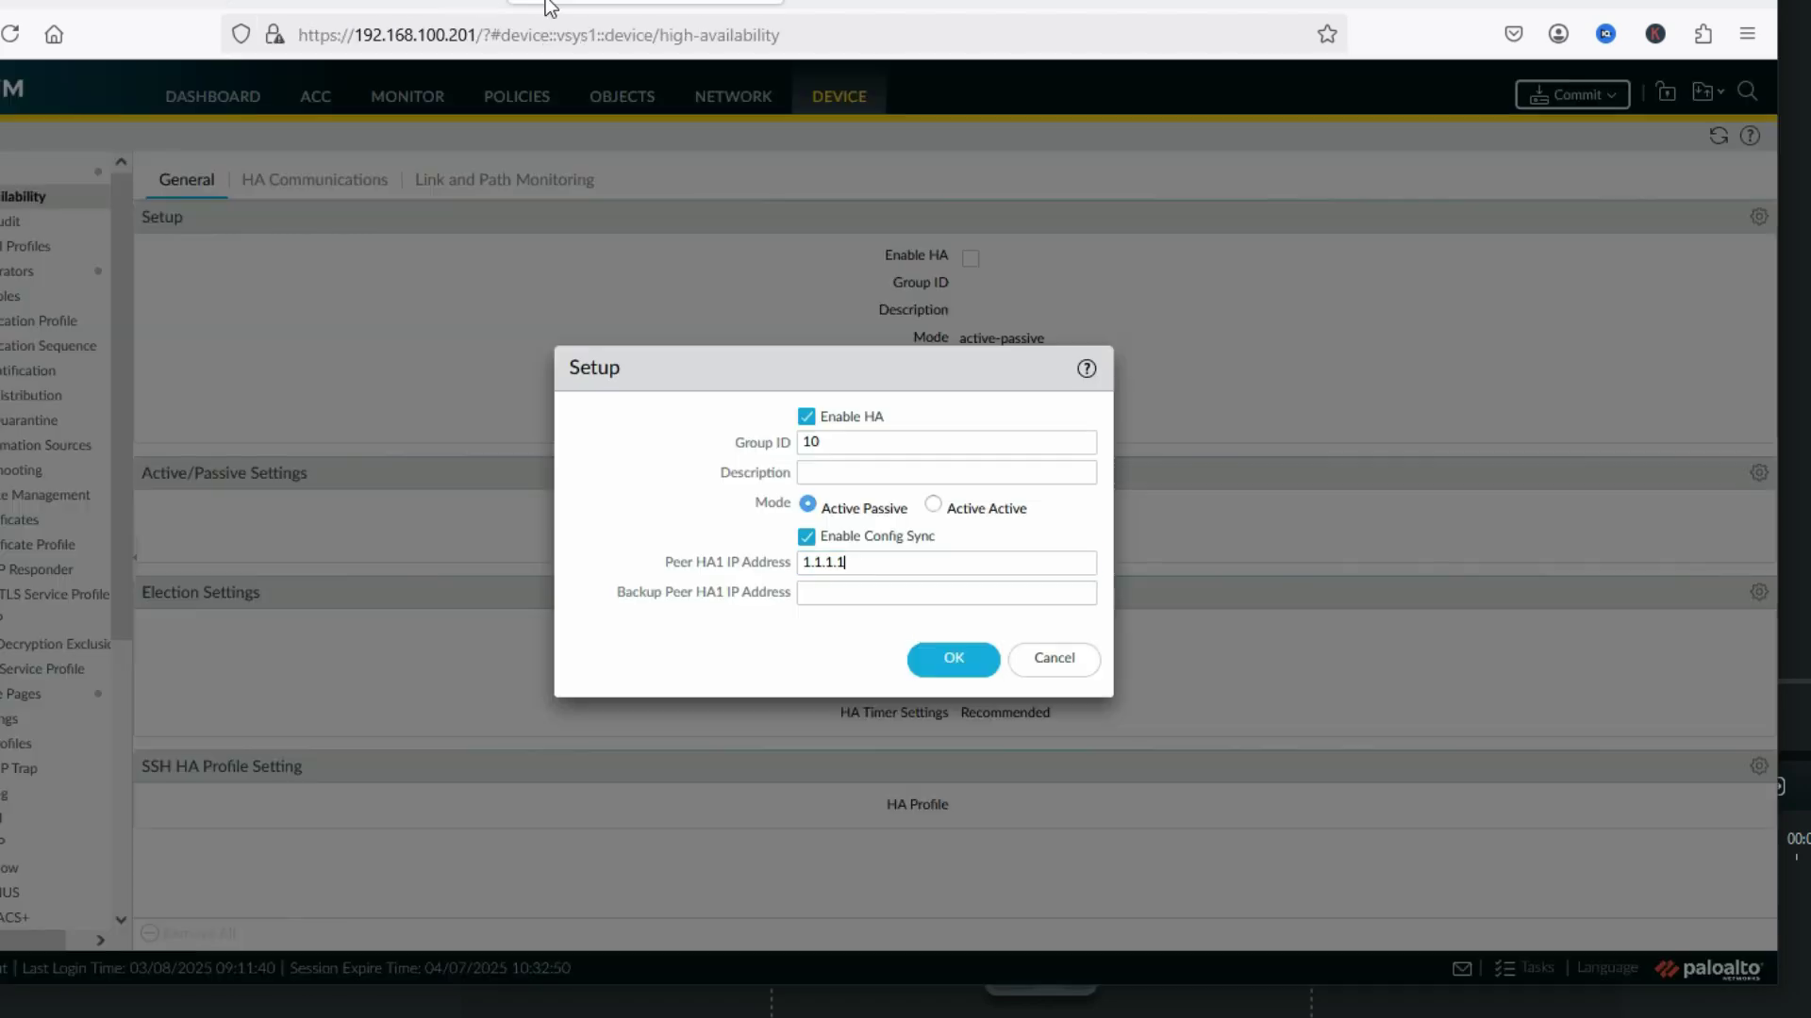
{"action": "left_click", "coordinate": [958, 659]}
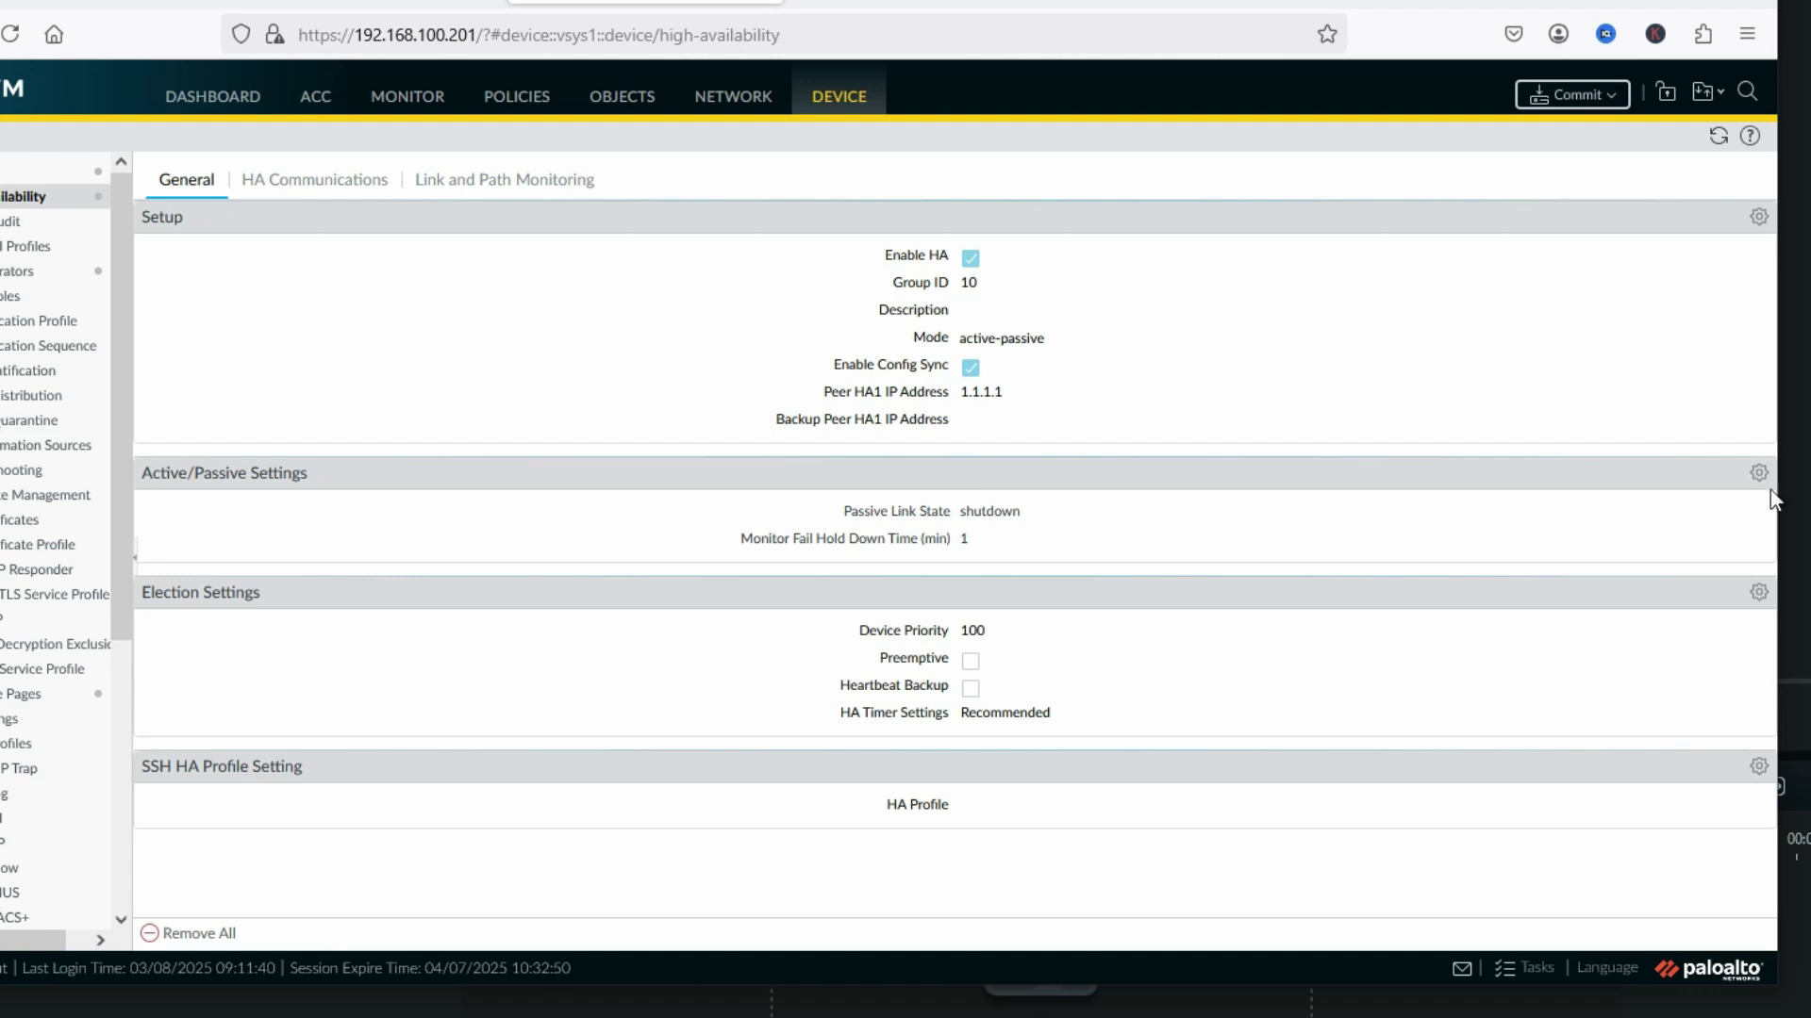
- Accept the active/passive settings with passive link state Shutdown and the election settings with device priority 100 and Recommended timers
{"action": "left_click", "coordinate": [1759, 472]}
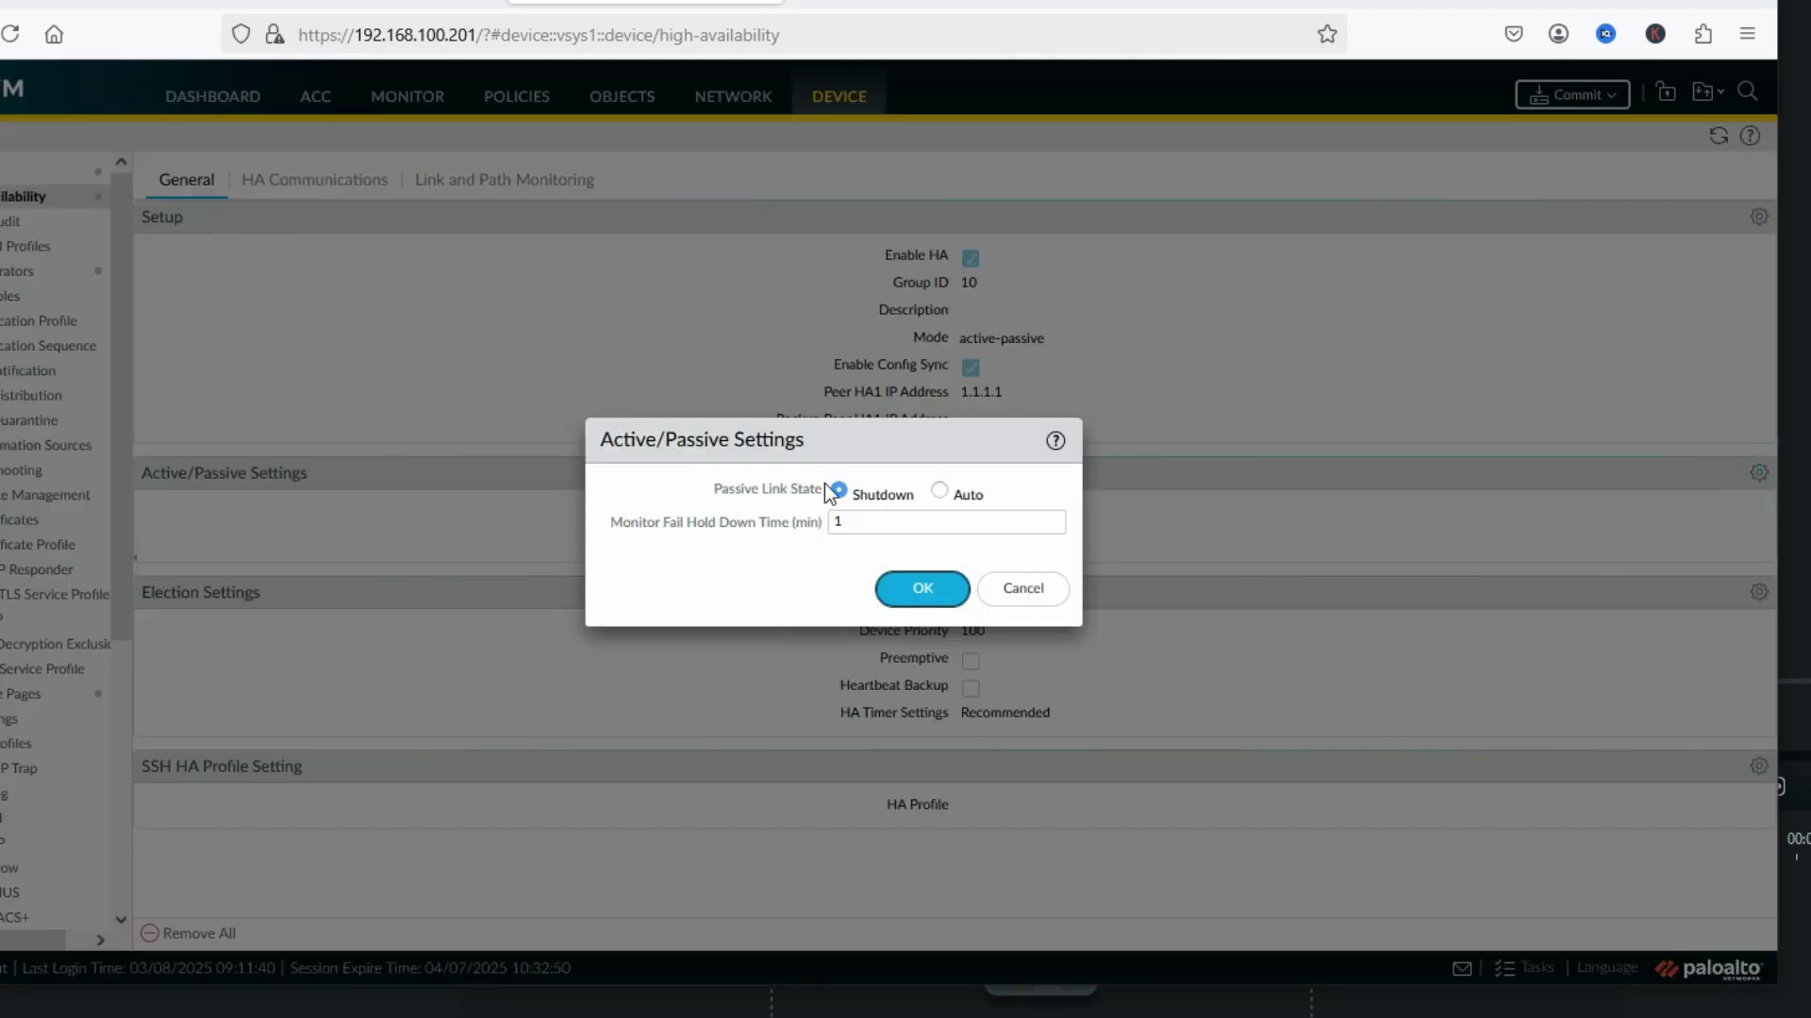
{"action": "left_click", "coordinate": [920, 590]}
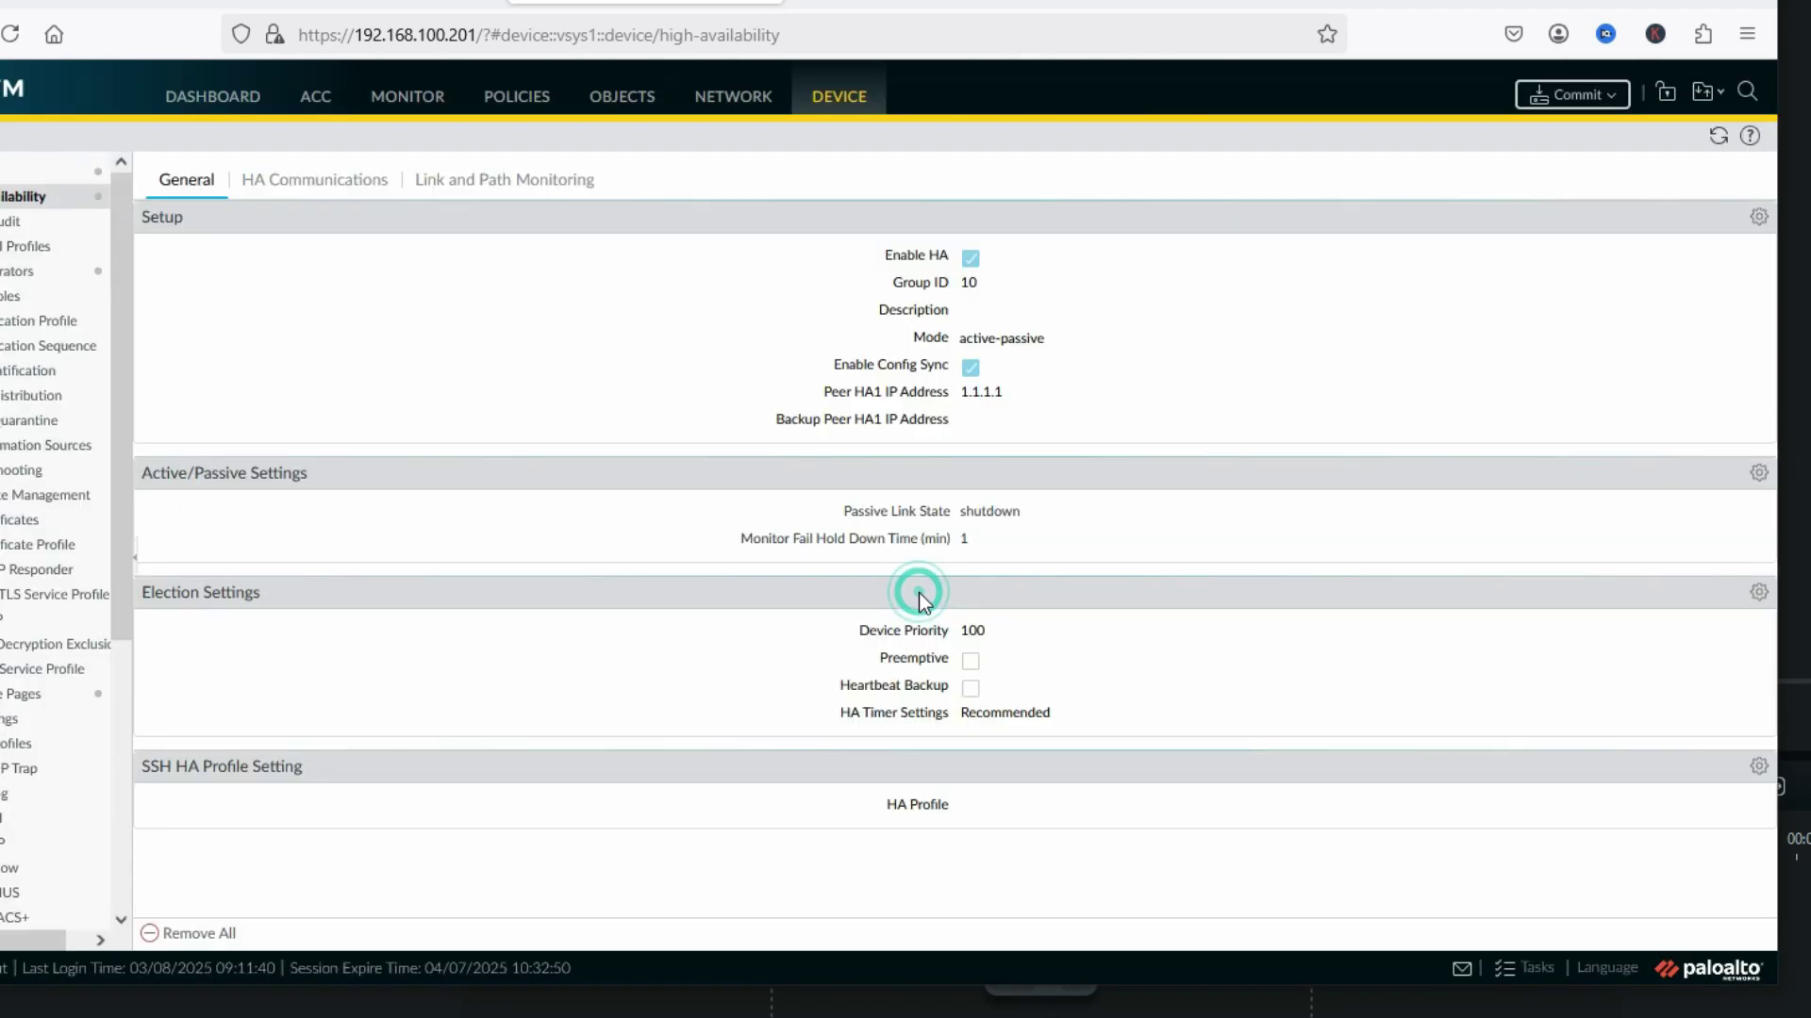
{"action": "left_click", "coordinate": [1759, 594]}
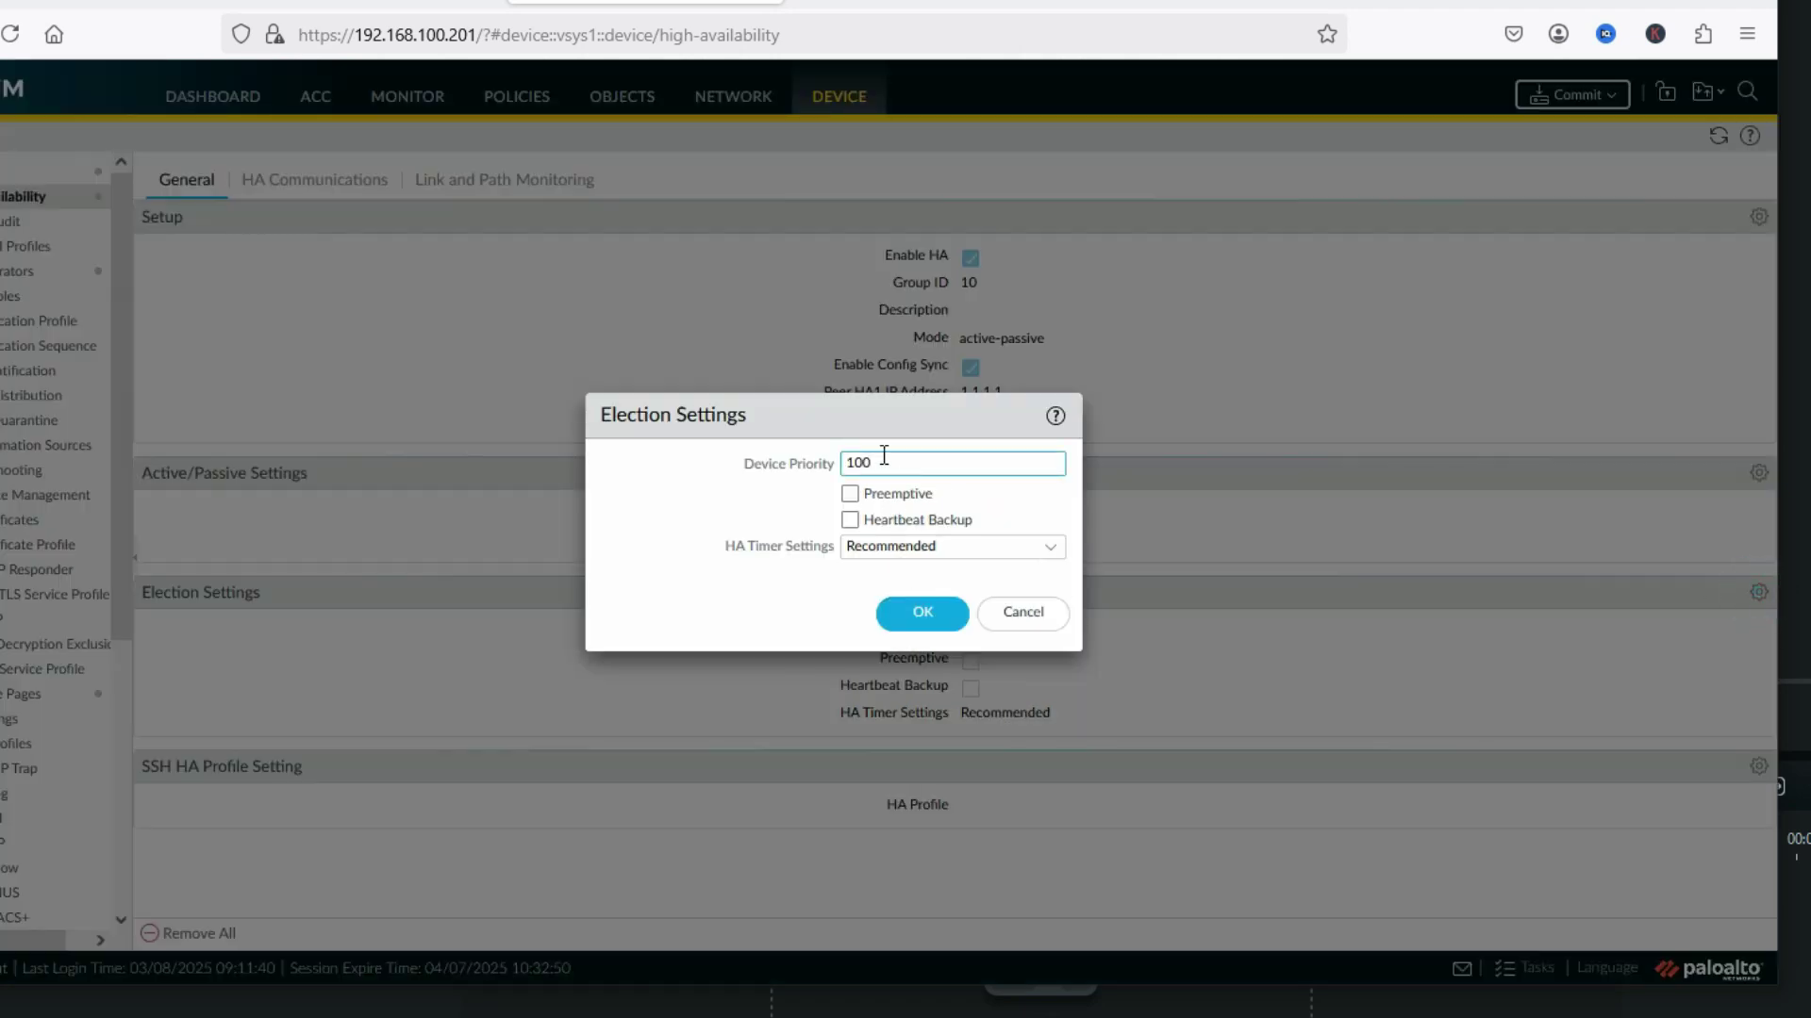
{"action": "left_click_drag", "start_coordinate": [874, 460], "coordinate": [839, 469]}
{"action": "left_click", "coordinate": [898, 466]}
{"action": "left_click", "coordinate": [921, 613]}
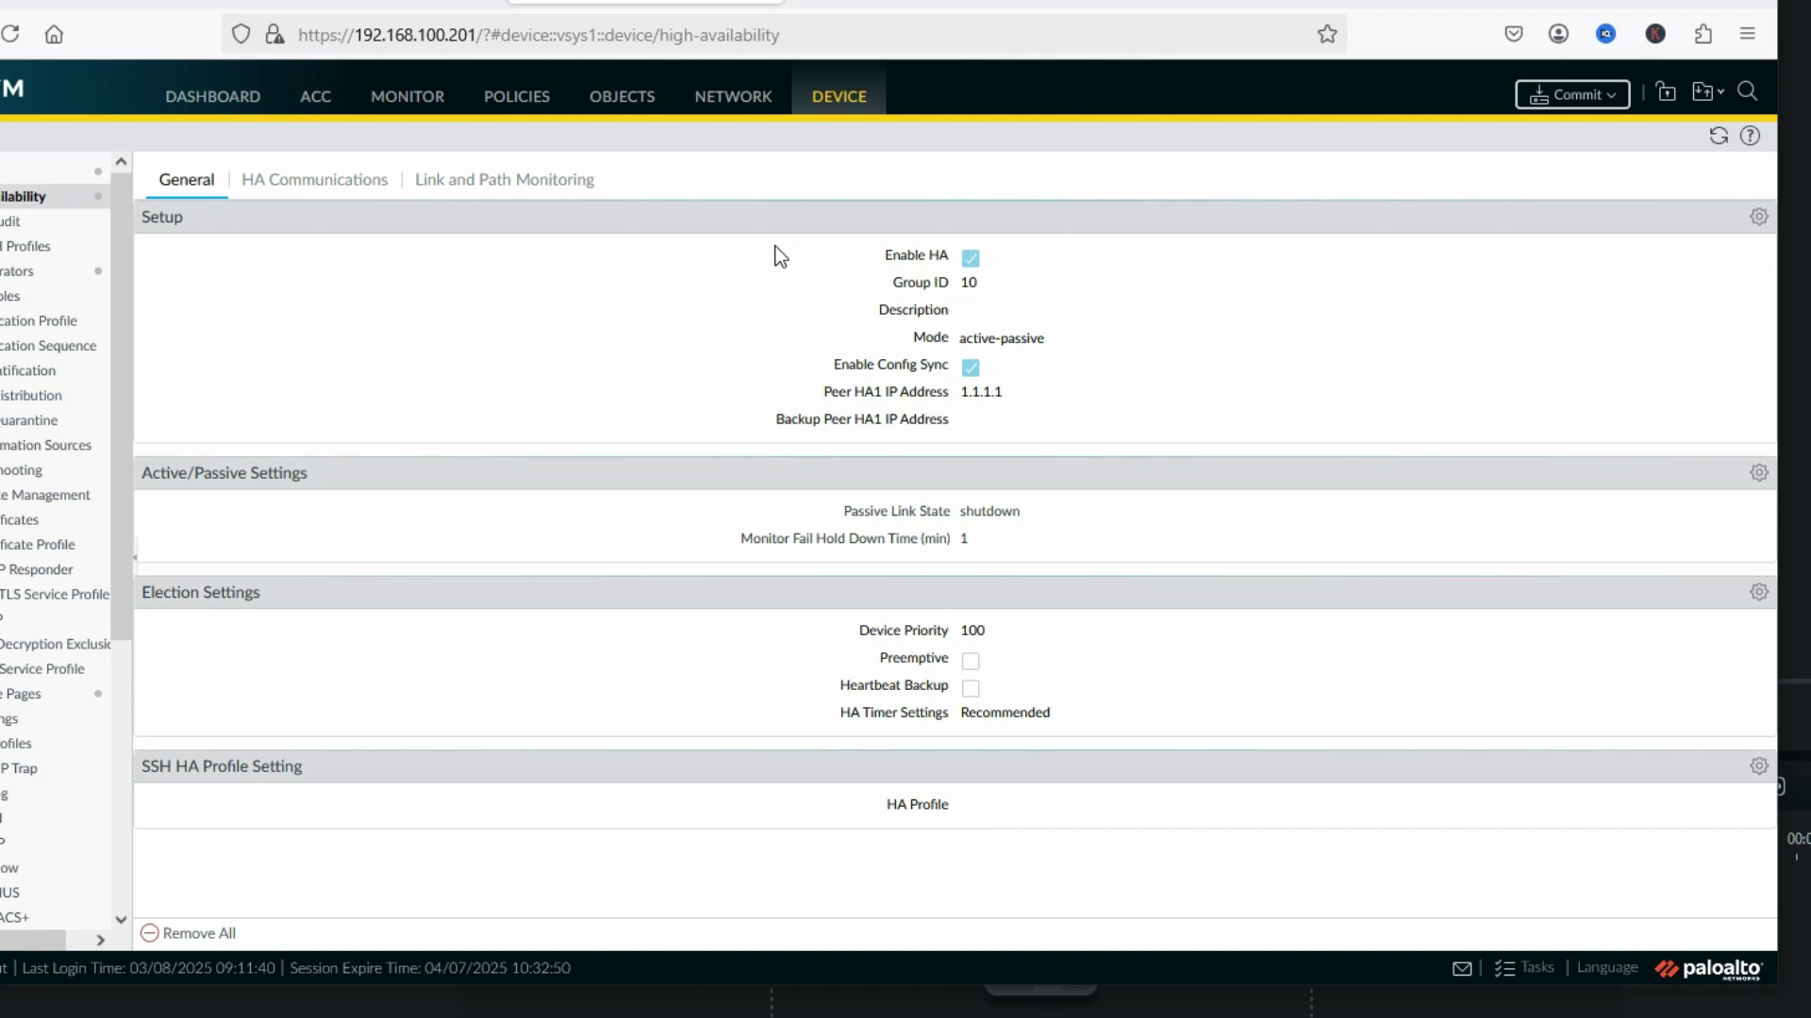
- Configure the HA1 control link on PA_FW_02 with port ethernet1/3, IP address 1.1.1.2 and netmask 255.255.255.0
{"action": "left_click", "coordinate": [329, 181]}
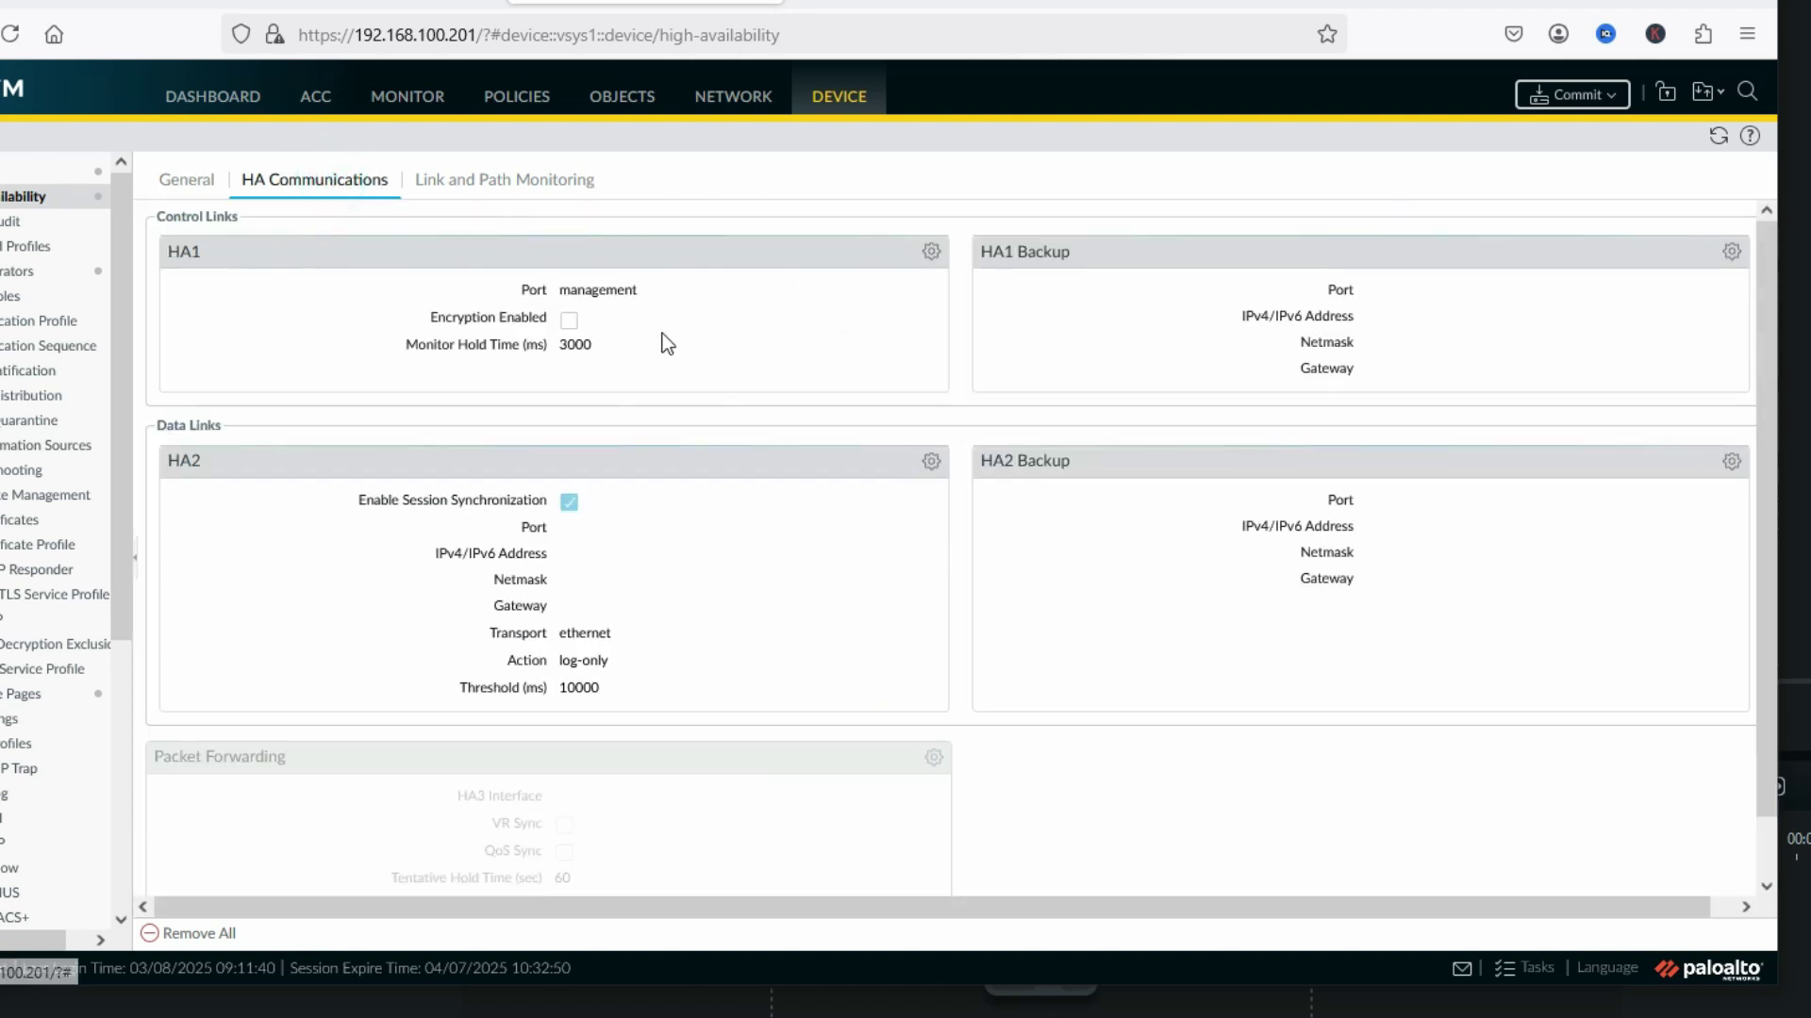
{"action": "left_click", "coordinate": [930, 249]}
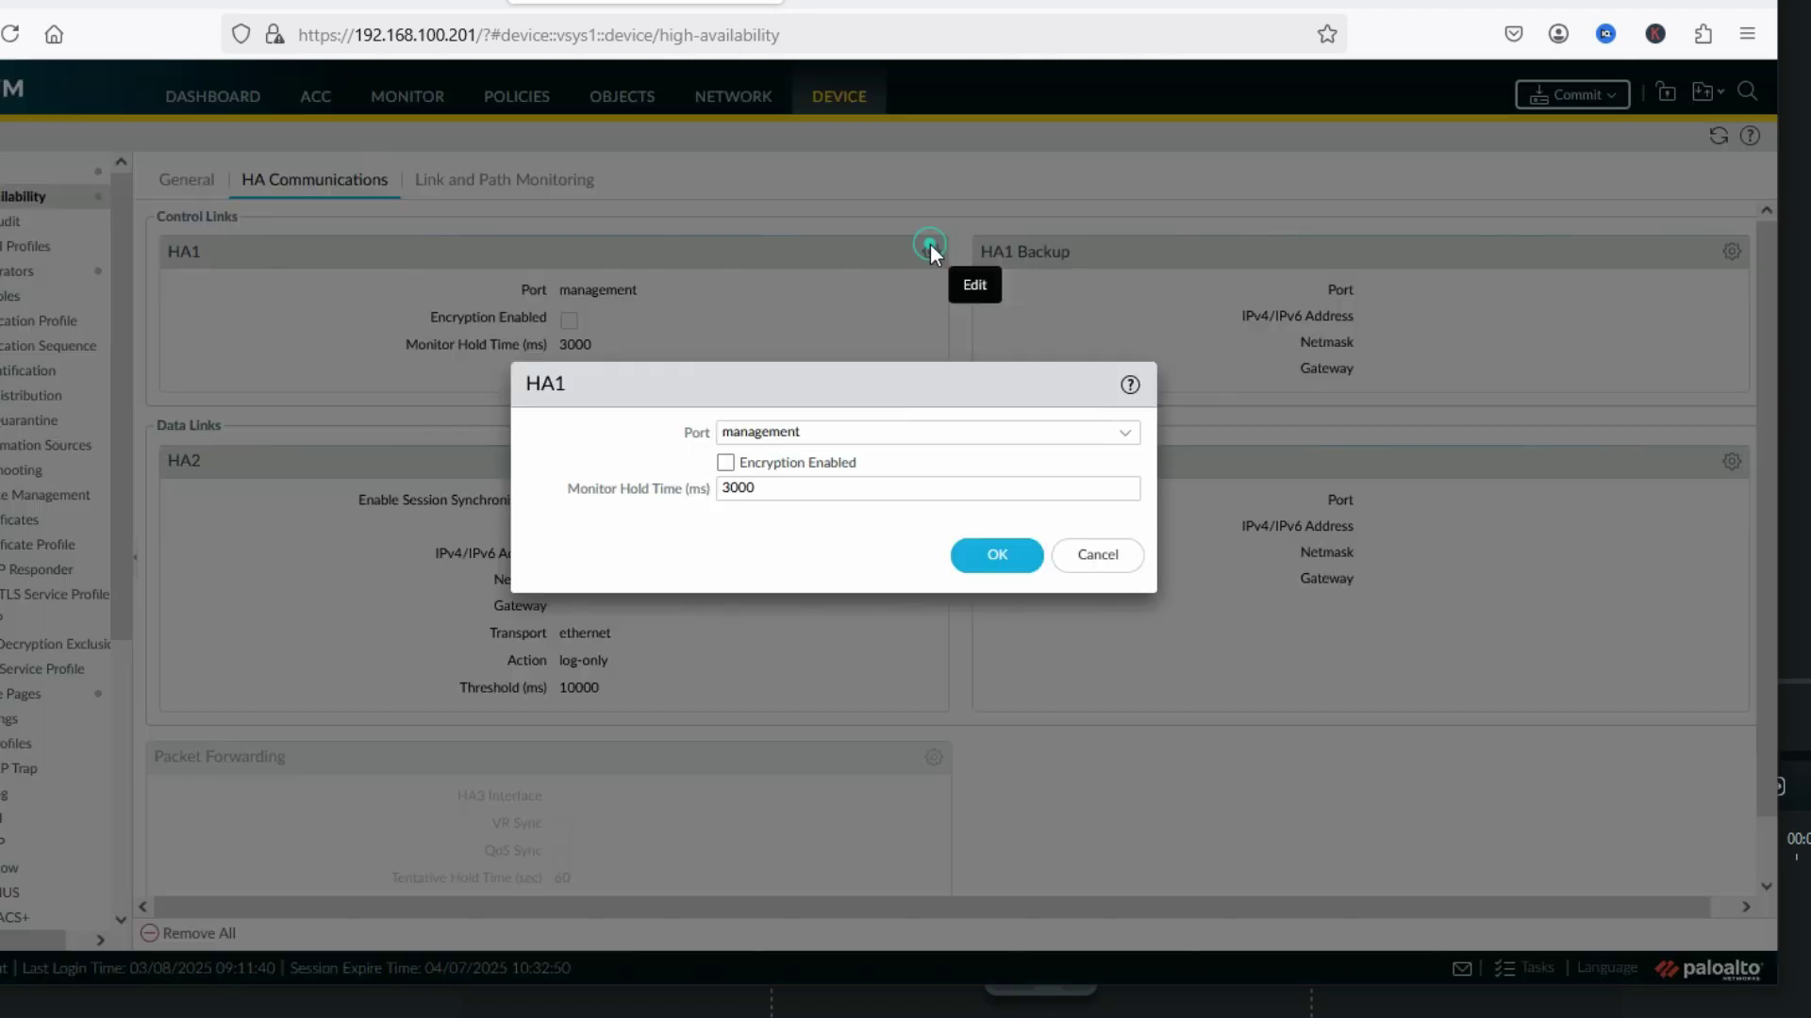
{"action": "left_click", "coordinate": [1126, 436]}
{"action": "left_click", "coordinate": [891, 465]}
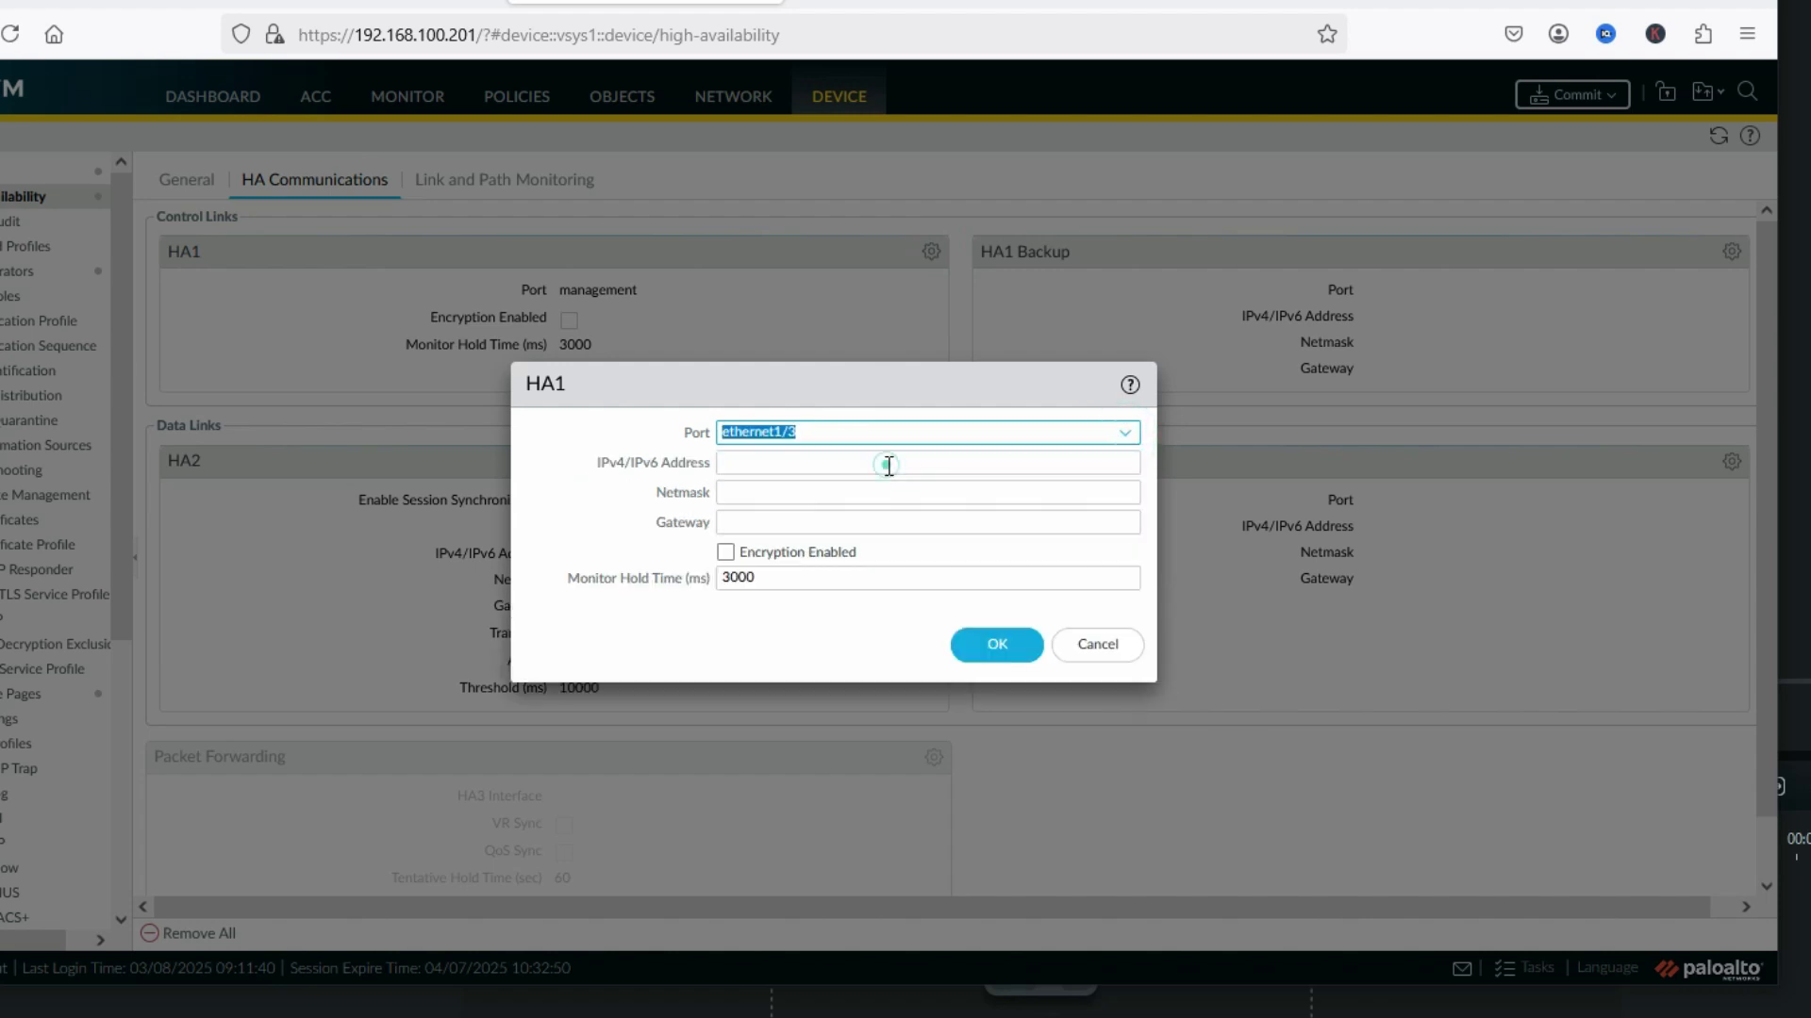
{"action": "left_click", "coordinate": [894, 464]}
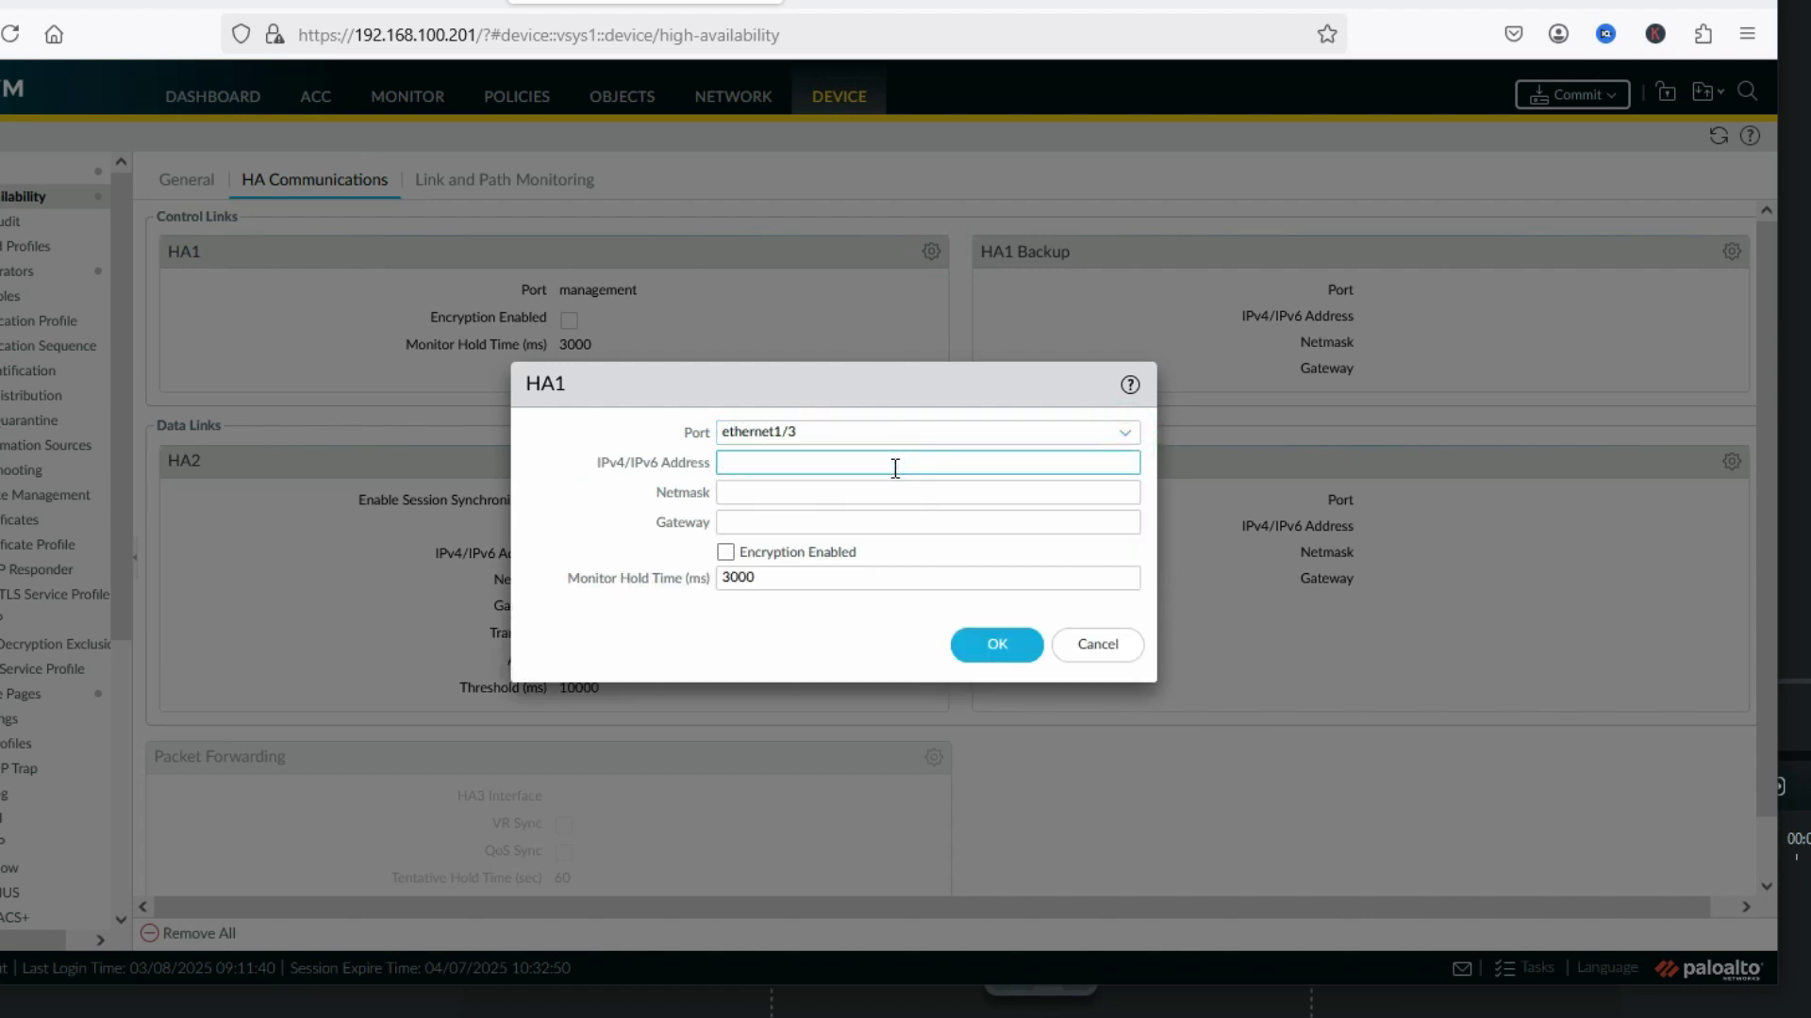
{"action": "type", "text": "1"}
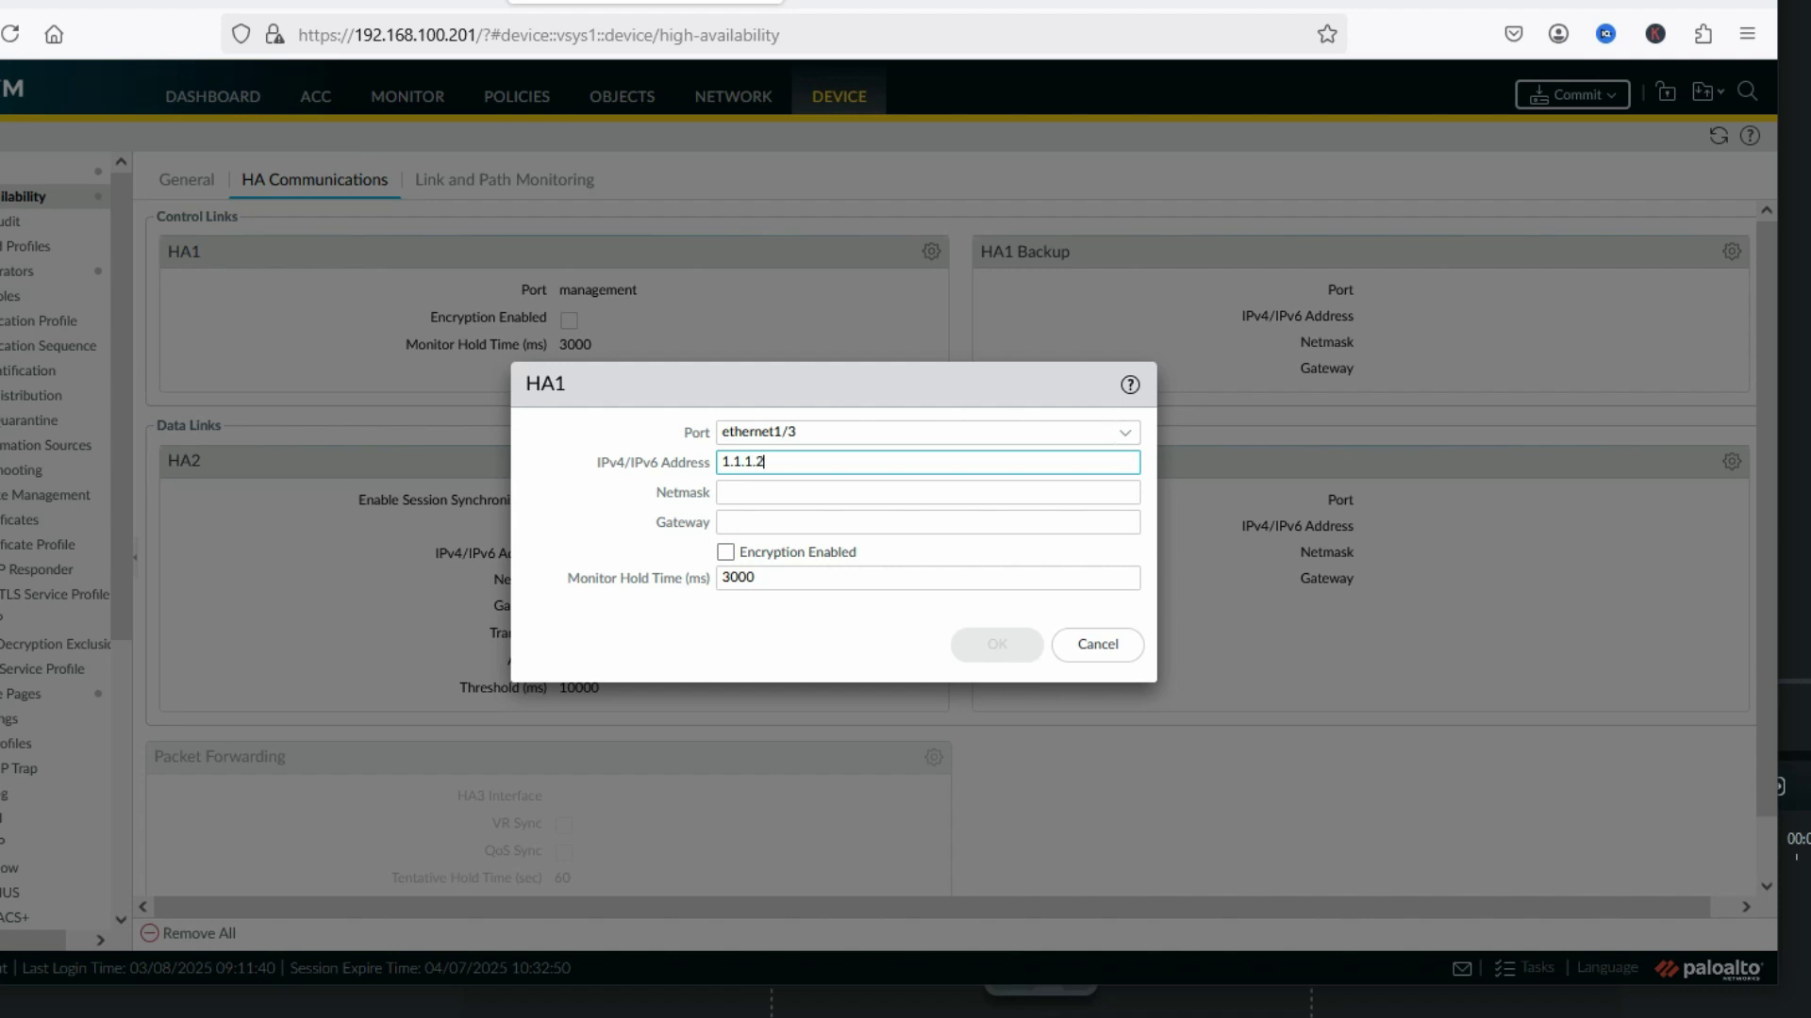
{"action": "type", "text": ".1.1.2"}
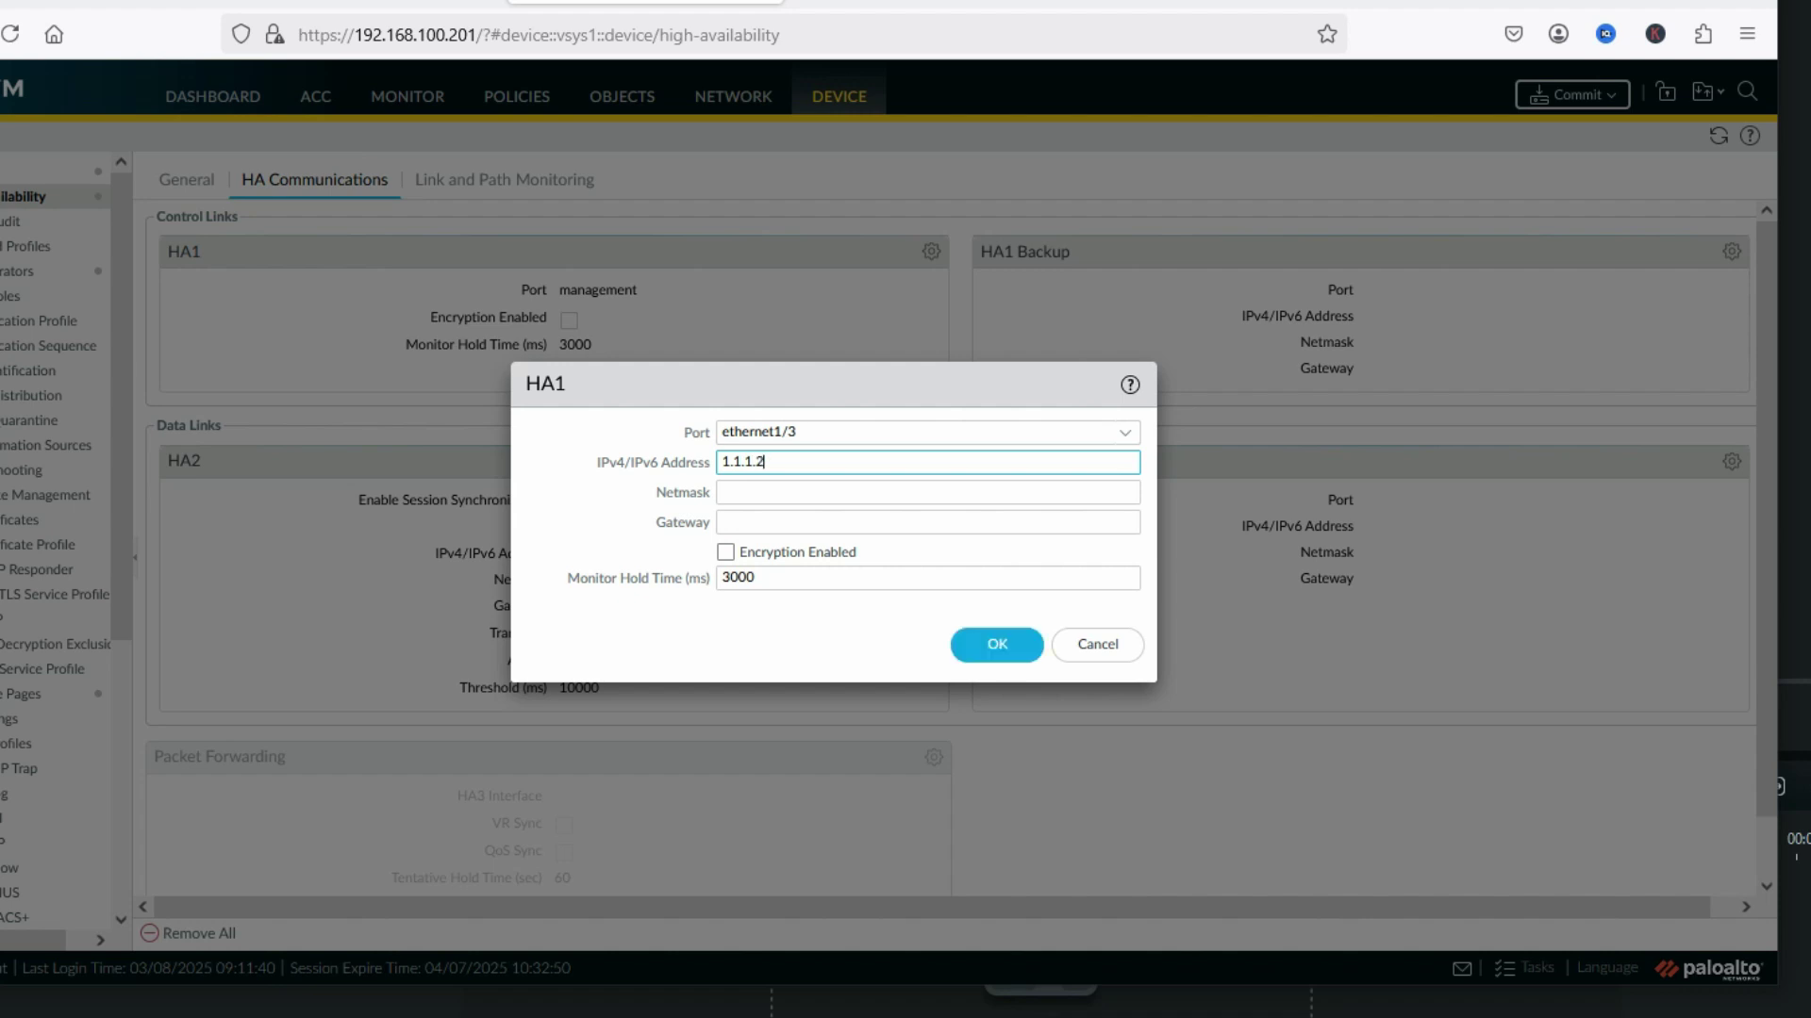
{"action": "type", "text": "/24"}
{"action": "key", "text": "Tab"}
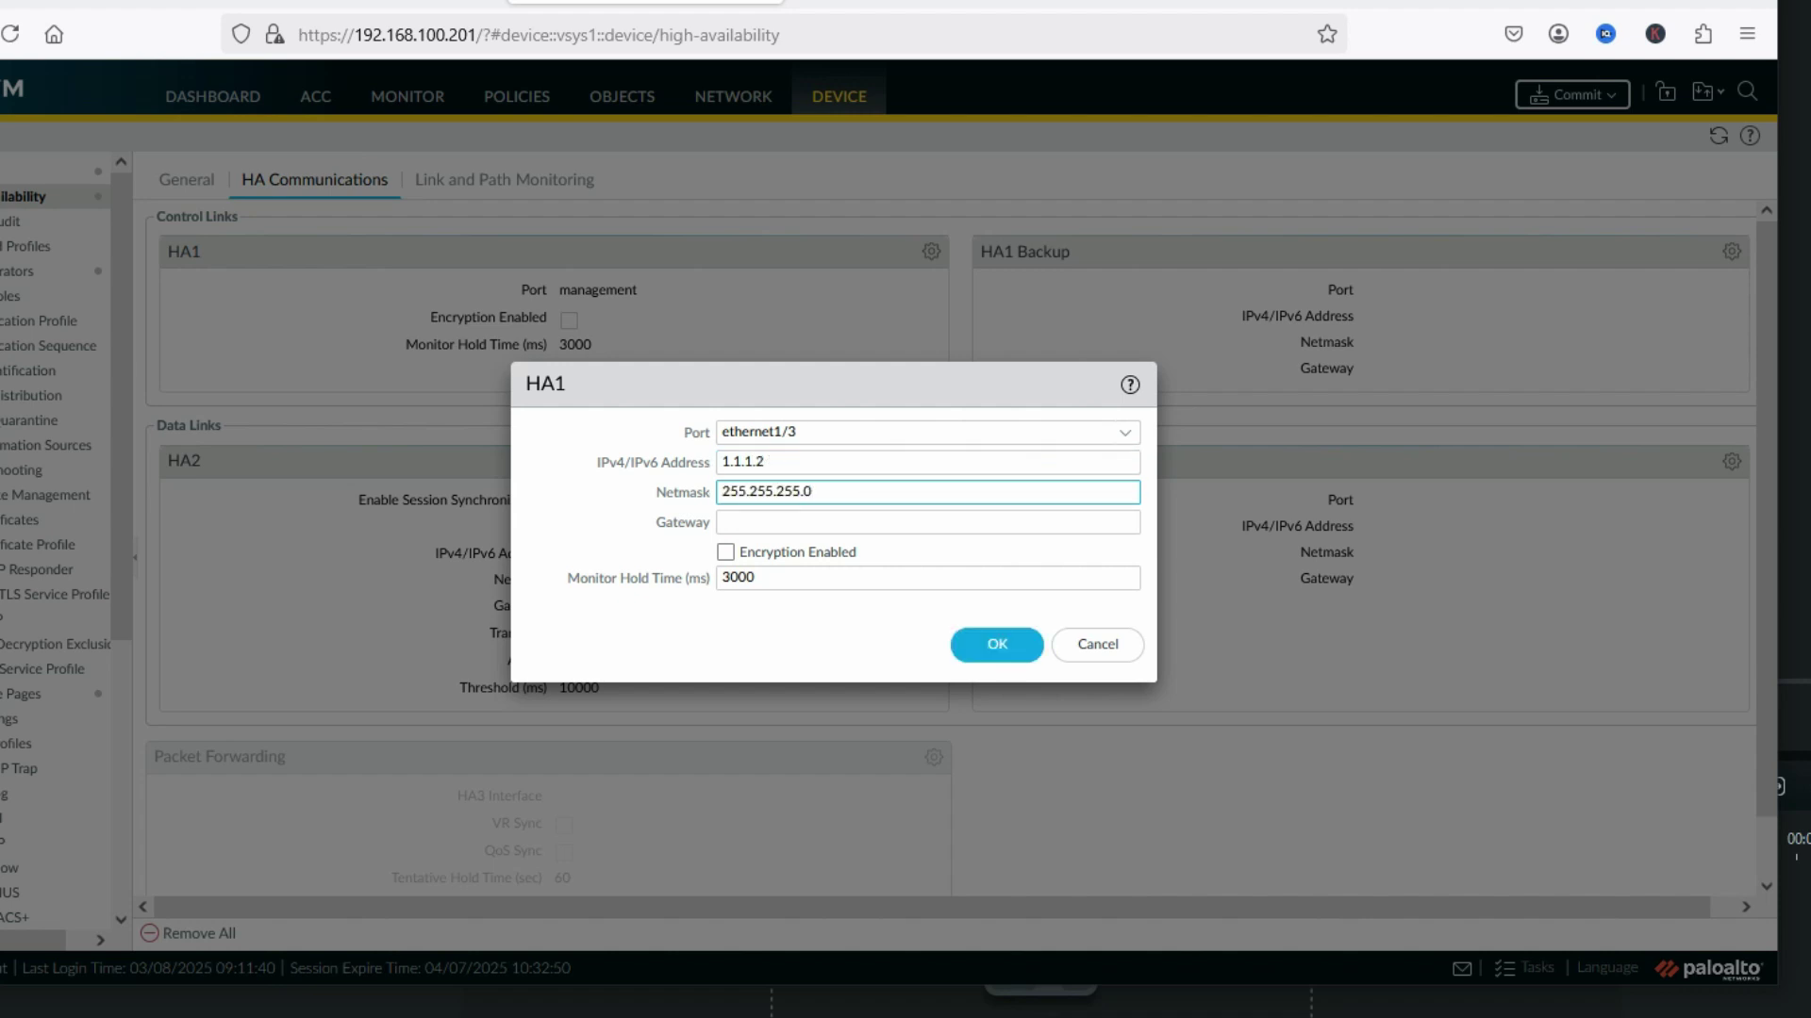
{"action": "left_click", "coordinate": [651, 572]}
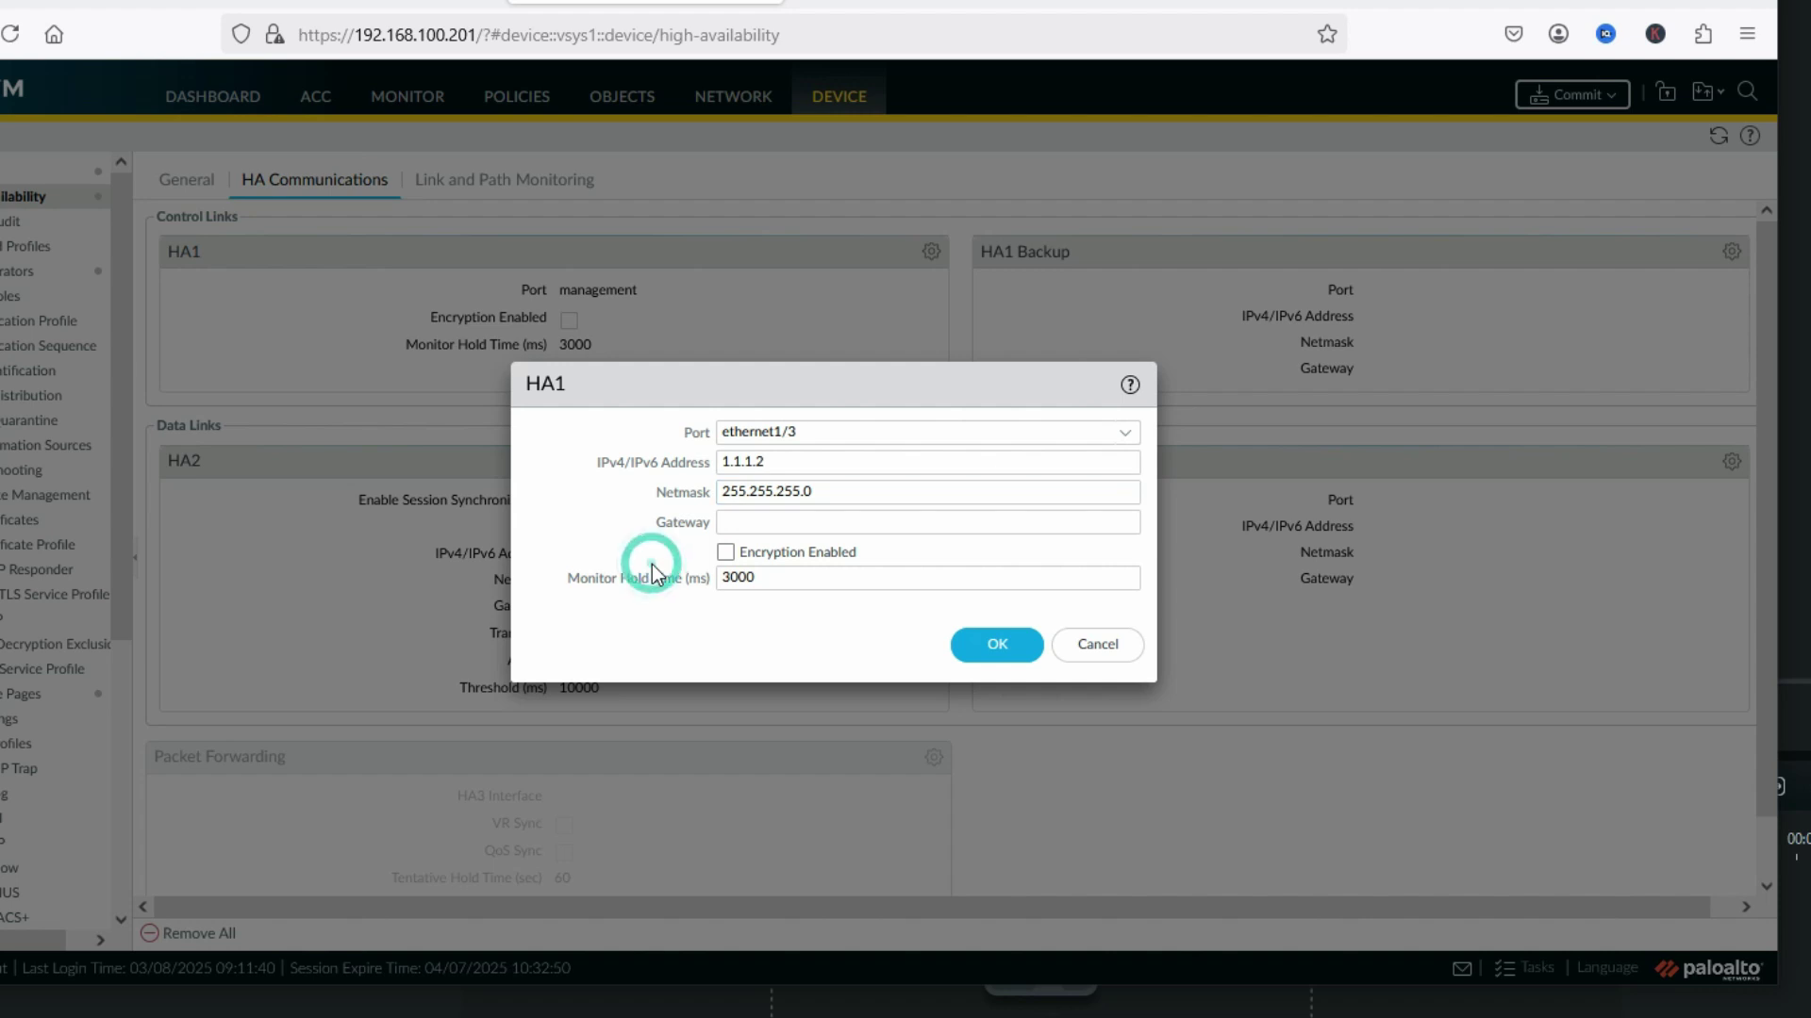
{"action": "left_click", "coordinate": [1005, 649]}
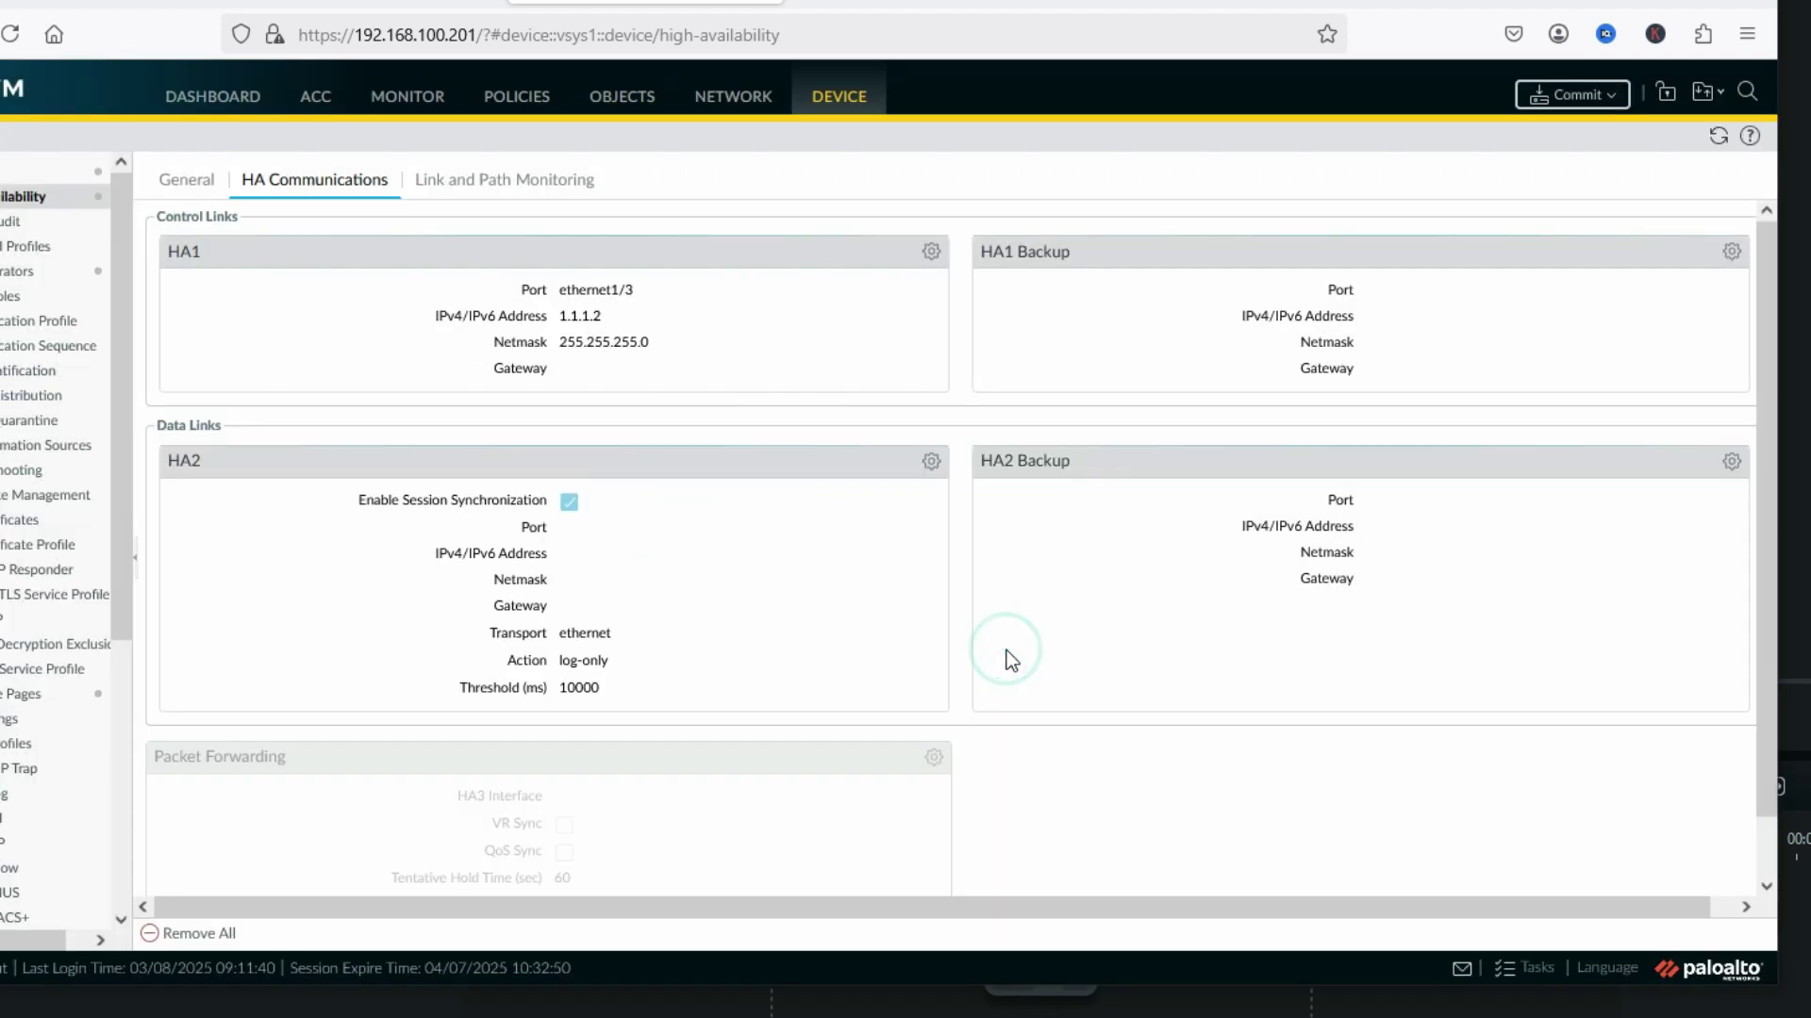
- Configure the HA2 data link with port ethernet1/4, IP address 2.2.2.2 and netmask 255.255.255.0, keeping ethernet transport
{"action": "left_click", "coordinate": [930, 461]}
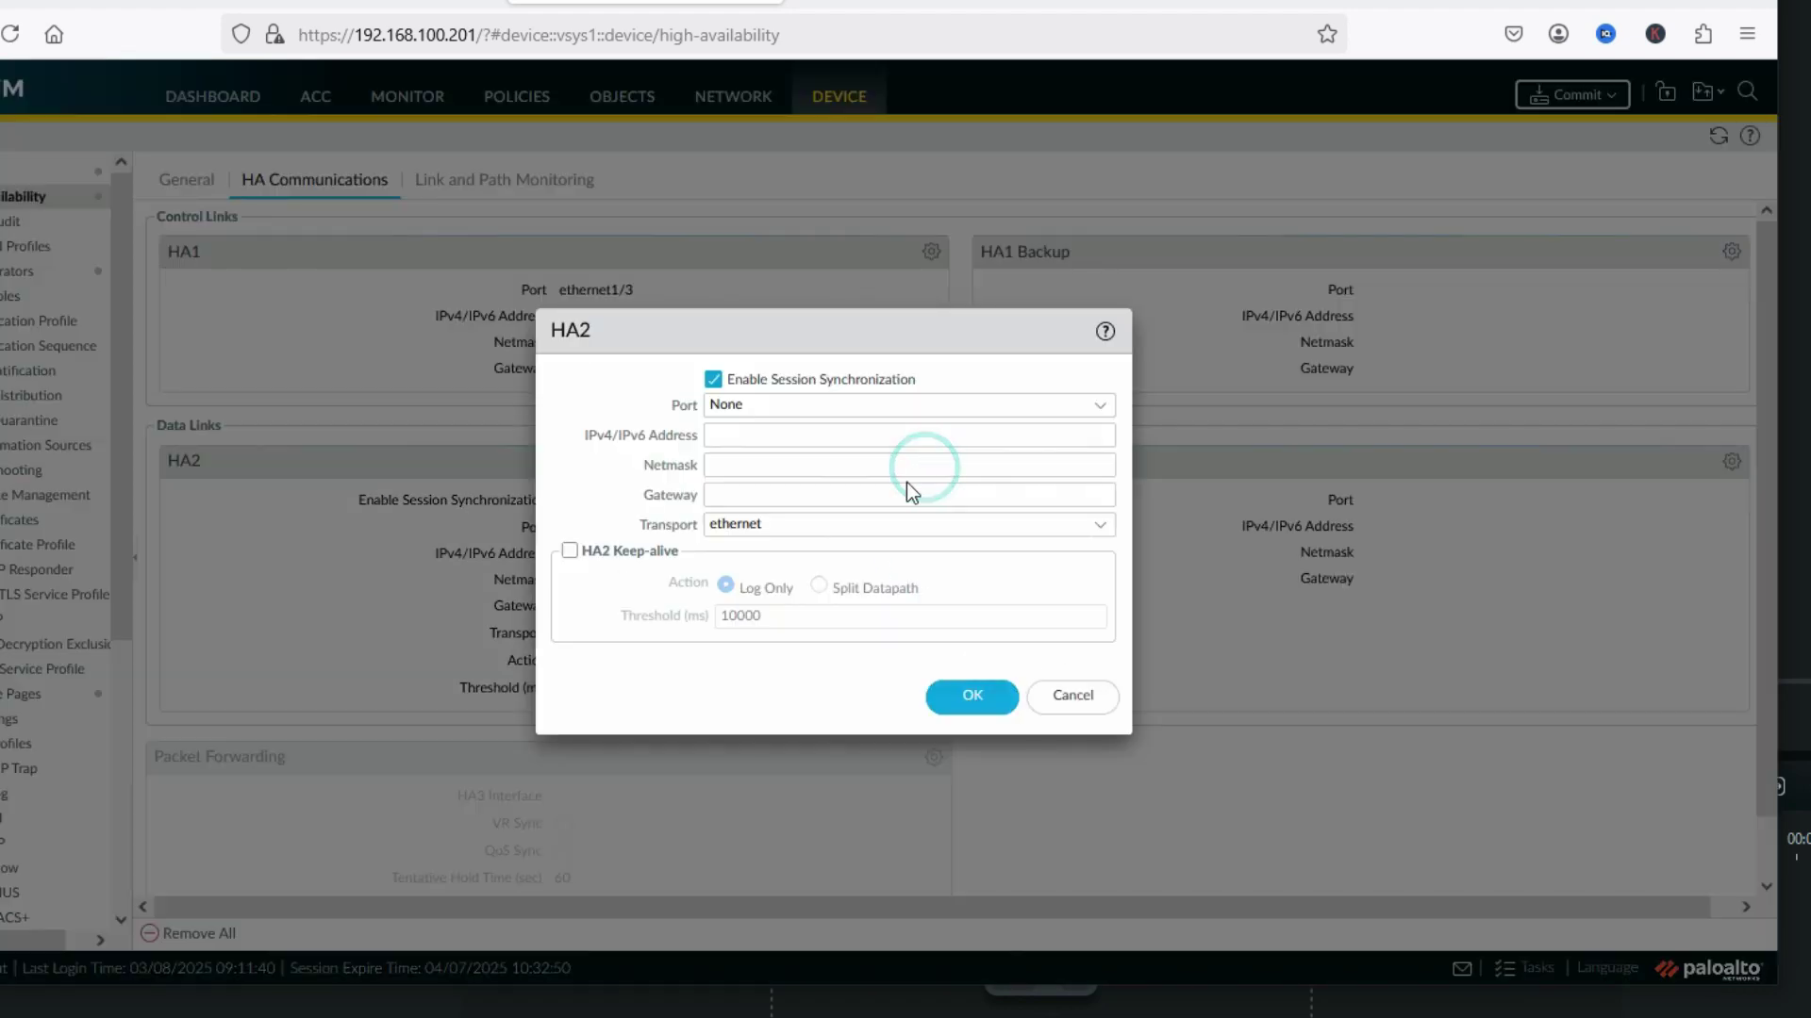
{"action": "left_click", "coordinate": [1099, 405]}
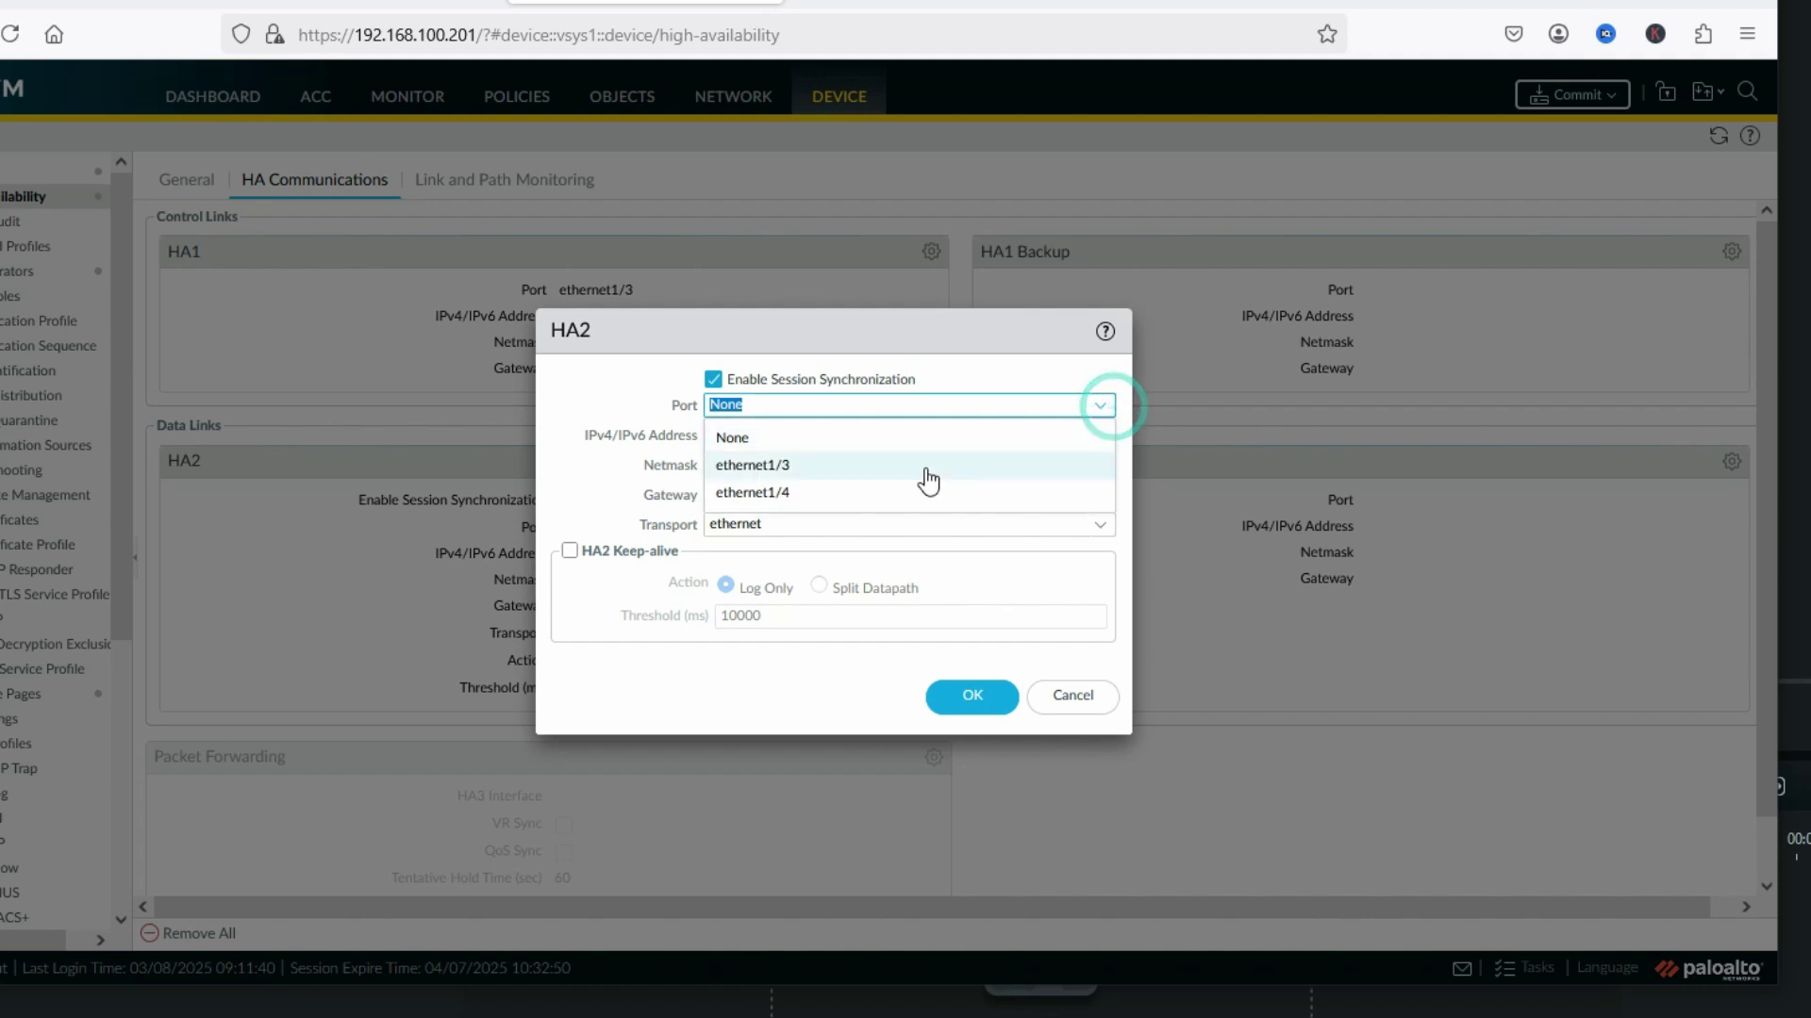
{"action": "left_click", "coordinate": [893, 494]}
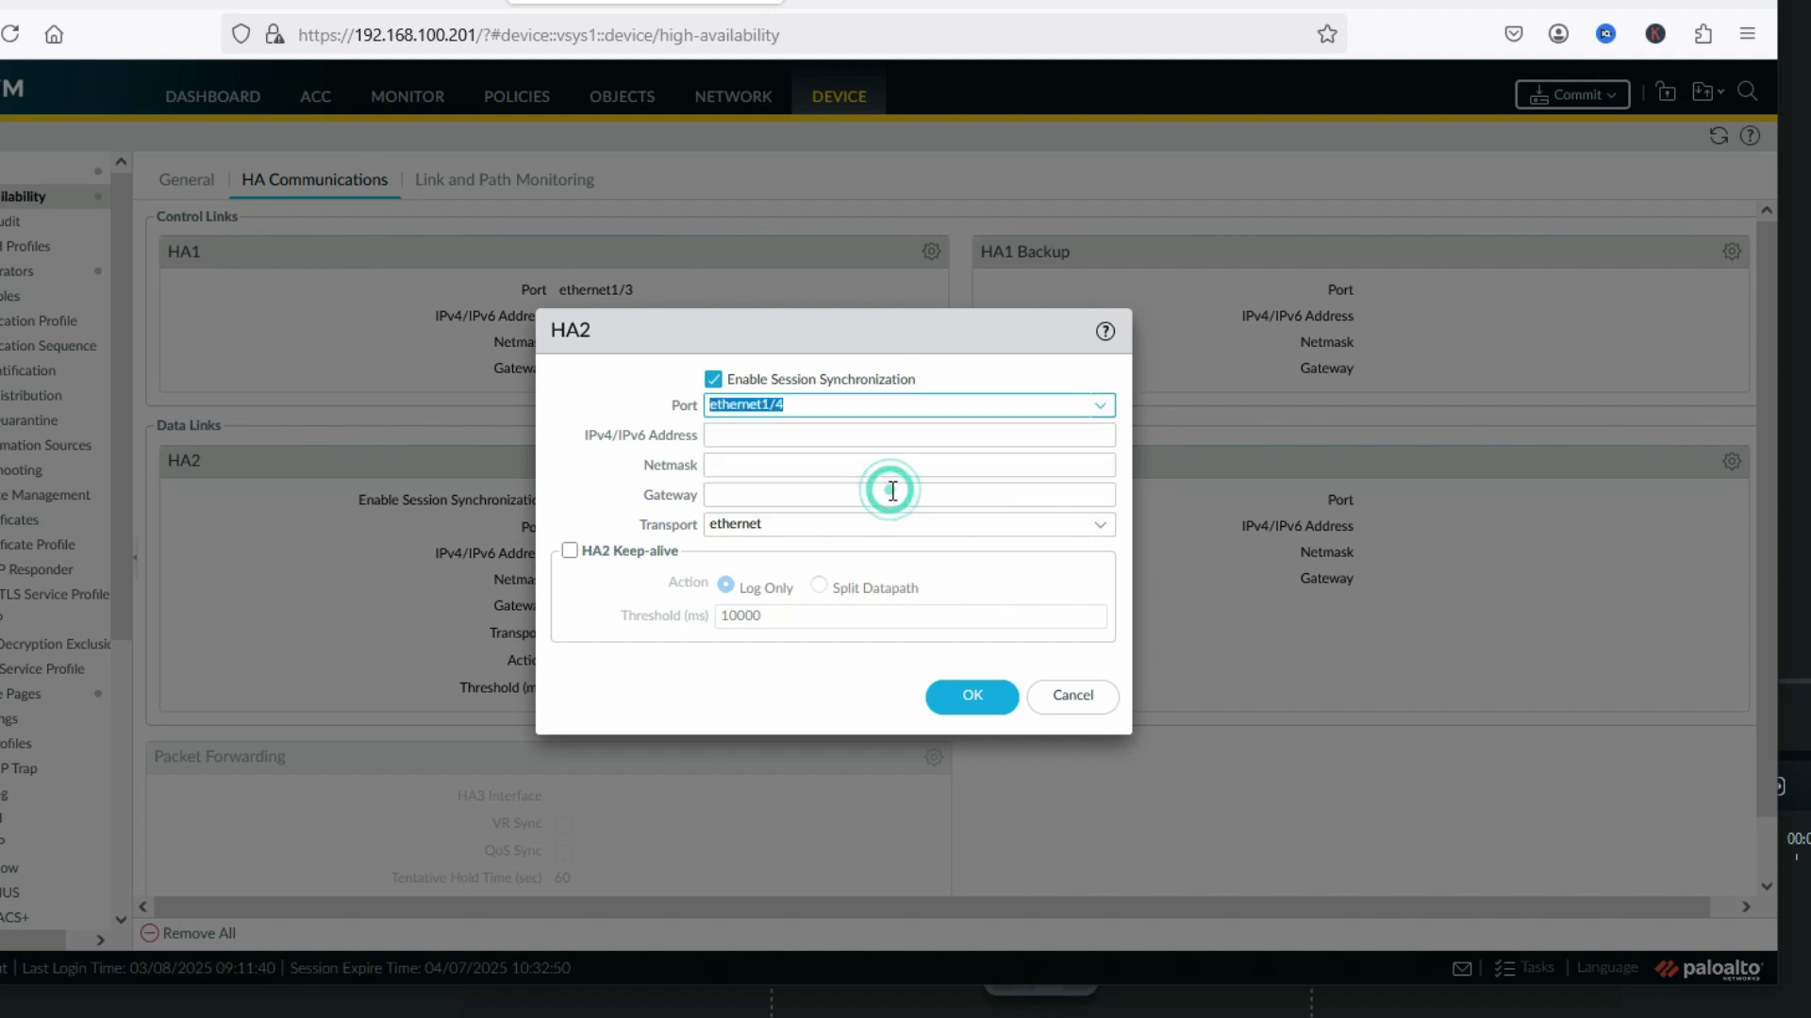
{"action": "left_click", "coordinate": [934, 436]}
{"action": "type", "text": "2"}
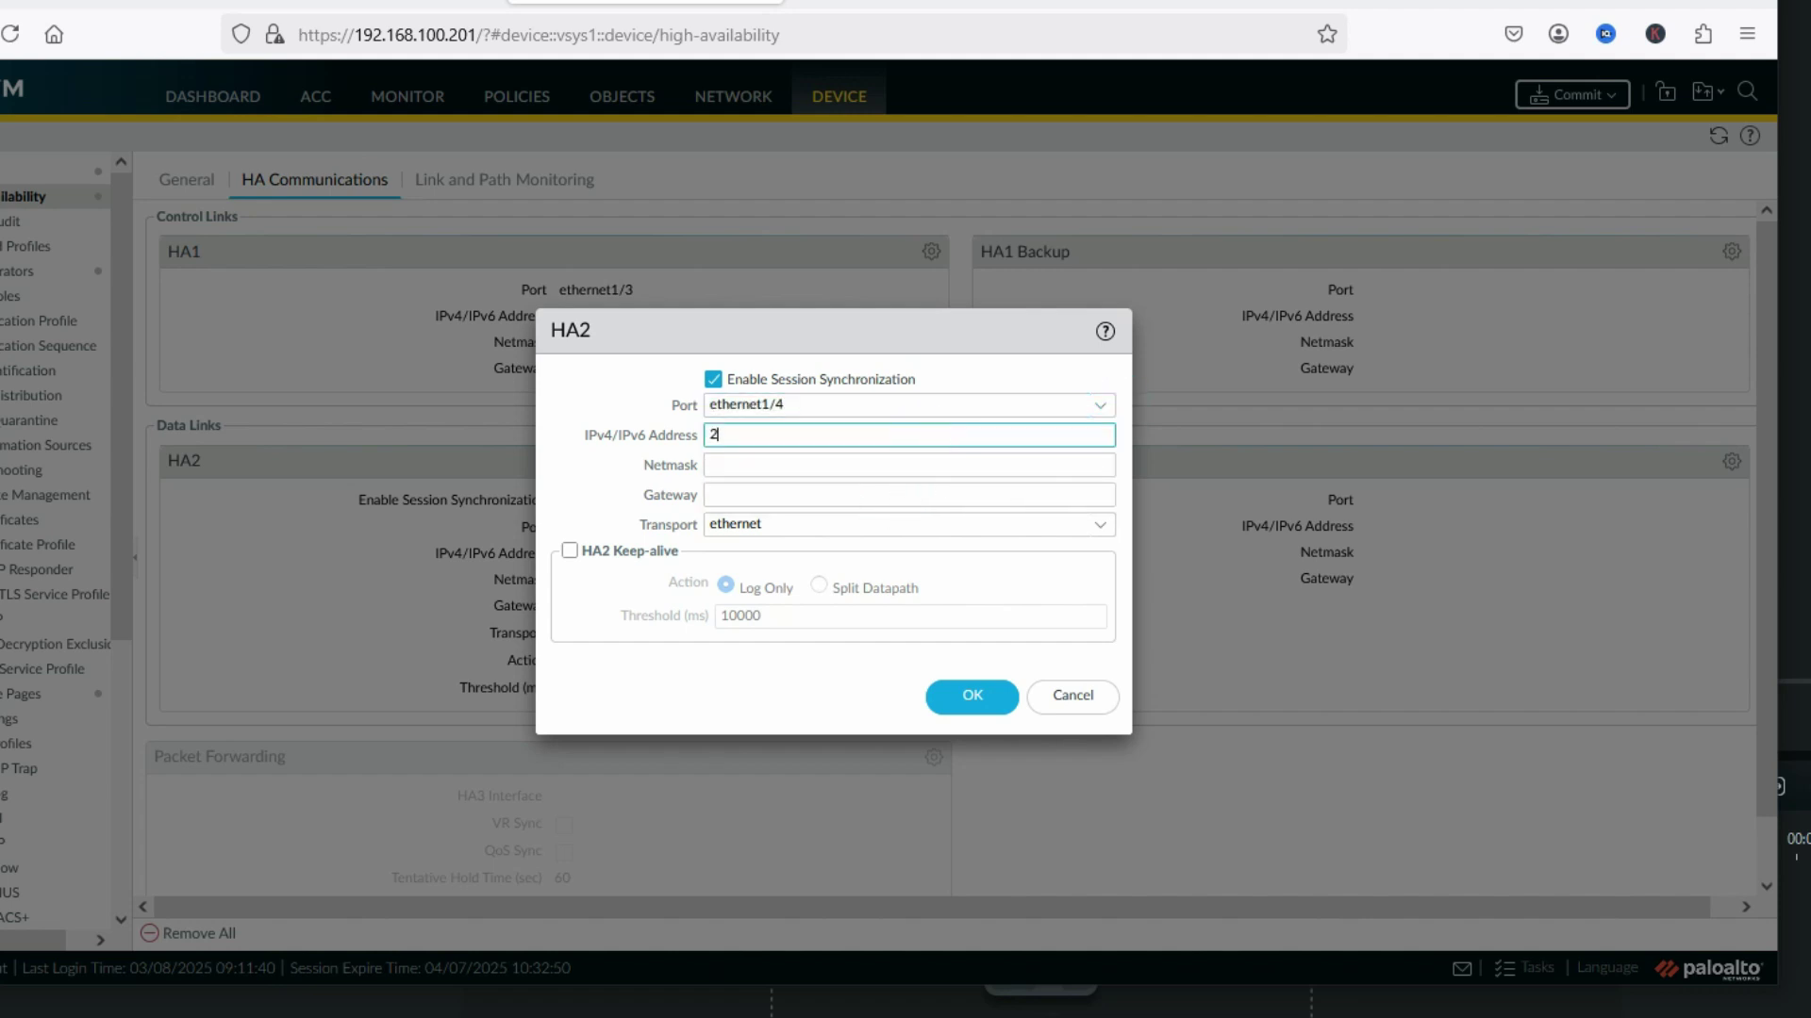
{"action": "type", "text": ".2.2.2"}
{"action": "left_click", "coordinate": [779, 464]}
{"action": "type", "text": "255.255.255.0"}
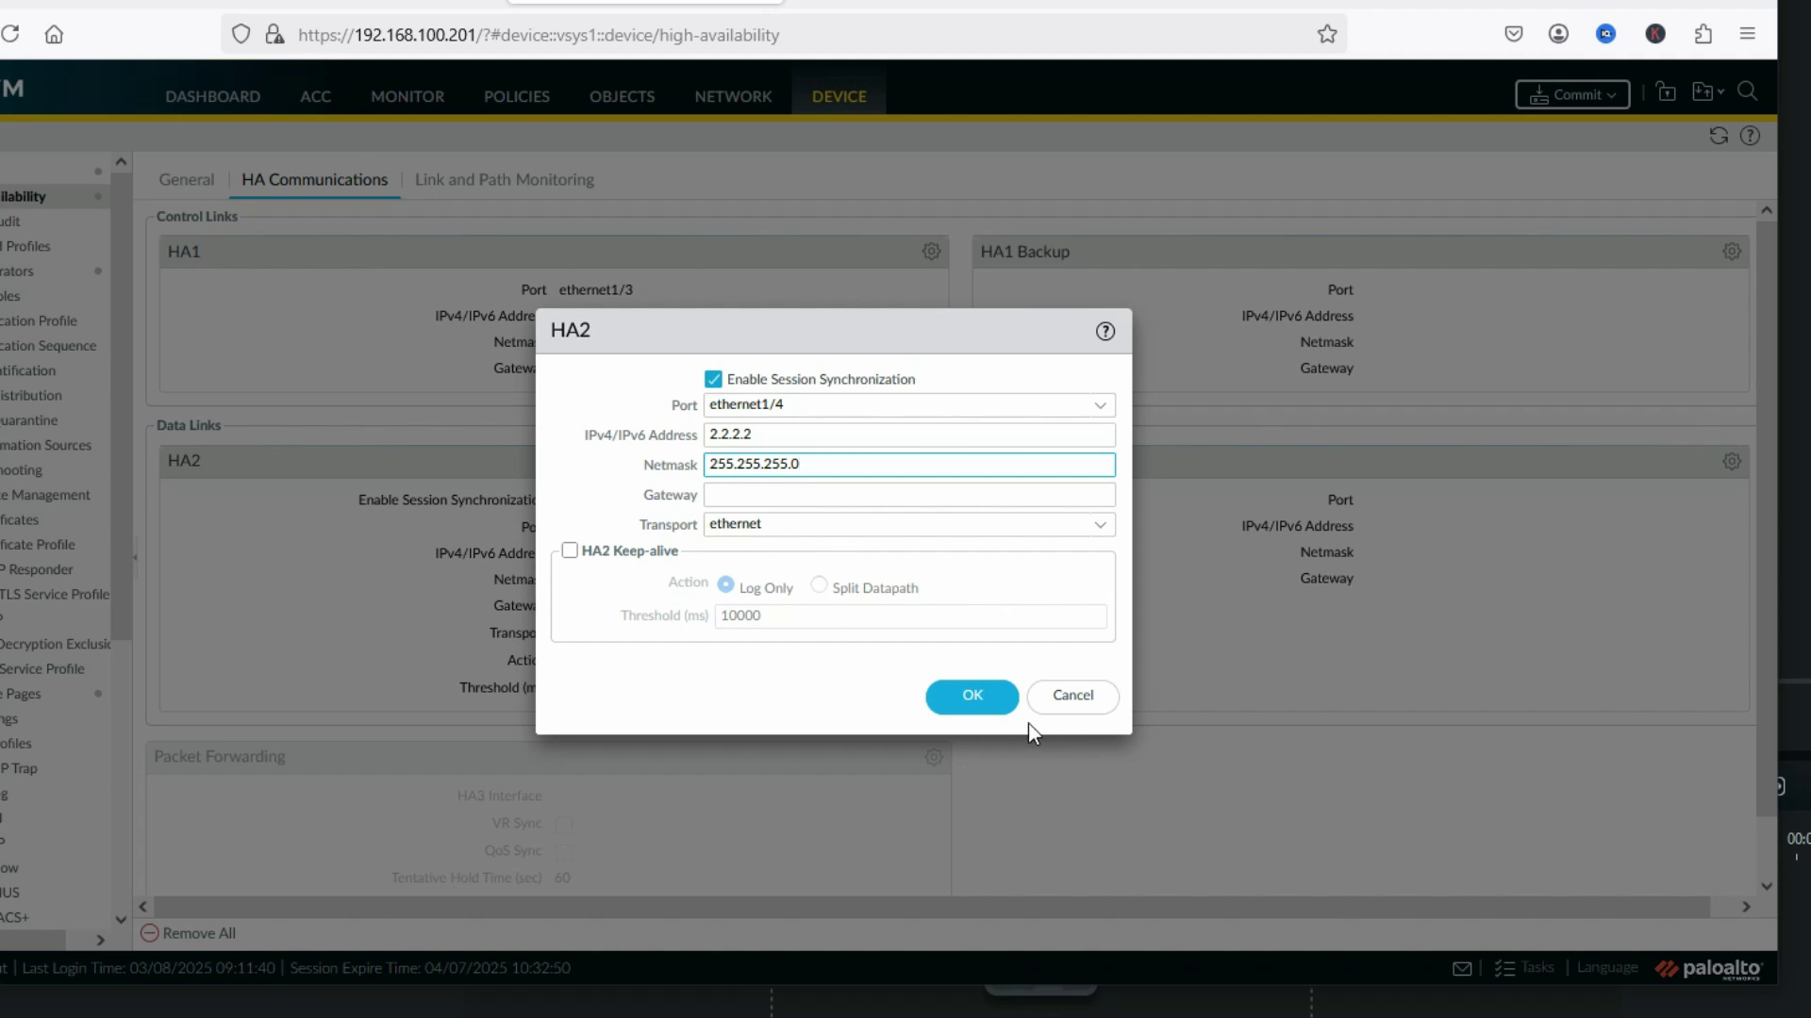
{"action": "left_click", "coordinate": [983, 710]}
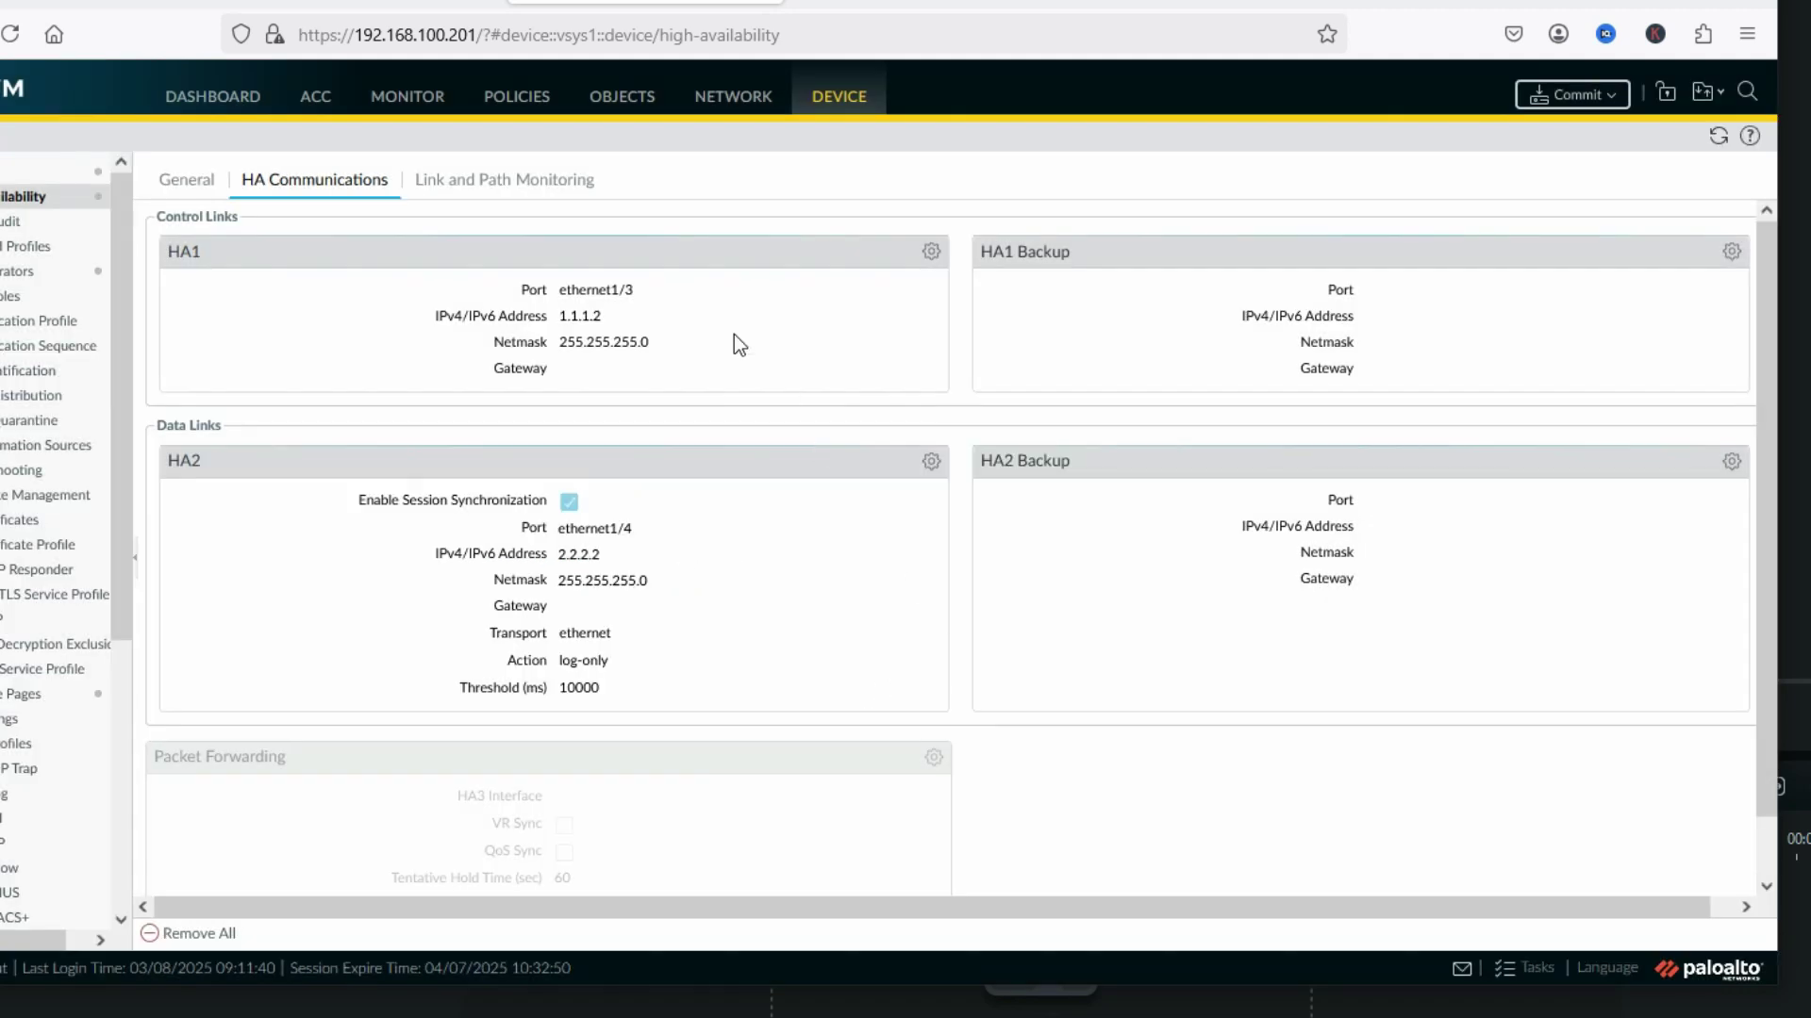
- Check PA_FW_02's link and path monitoring settings and commit the high availability configuration
{"action": "left_click", "coordinate": [570, 184]}
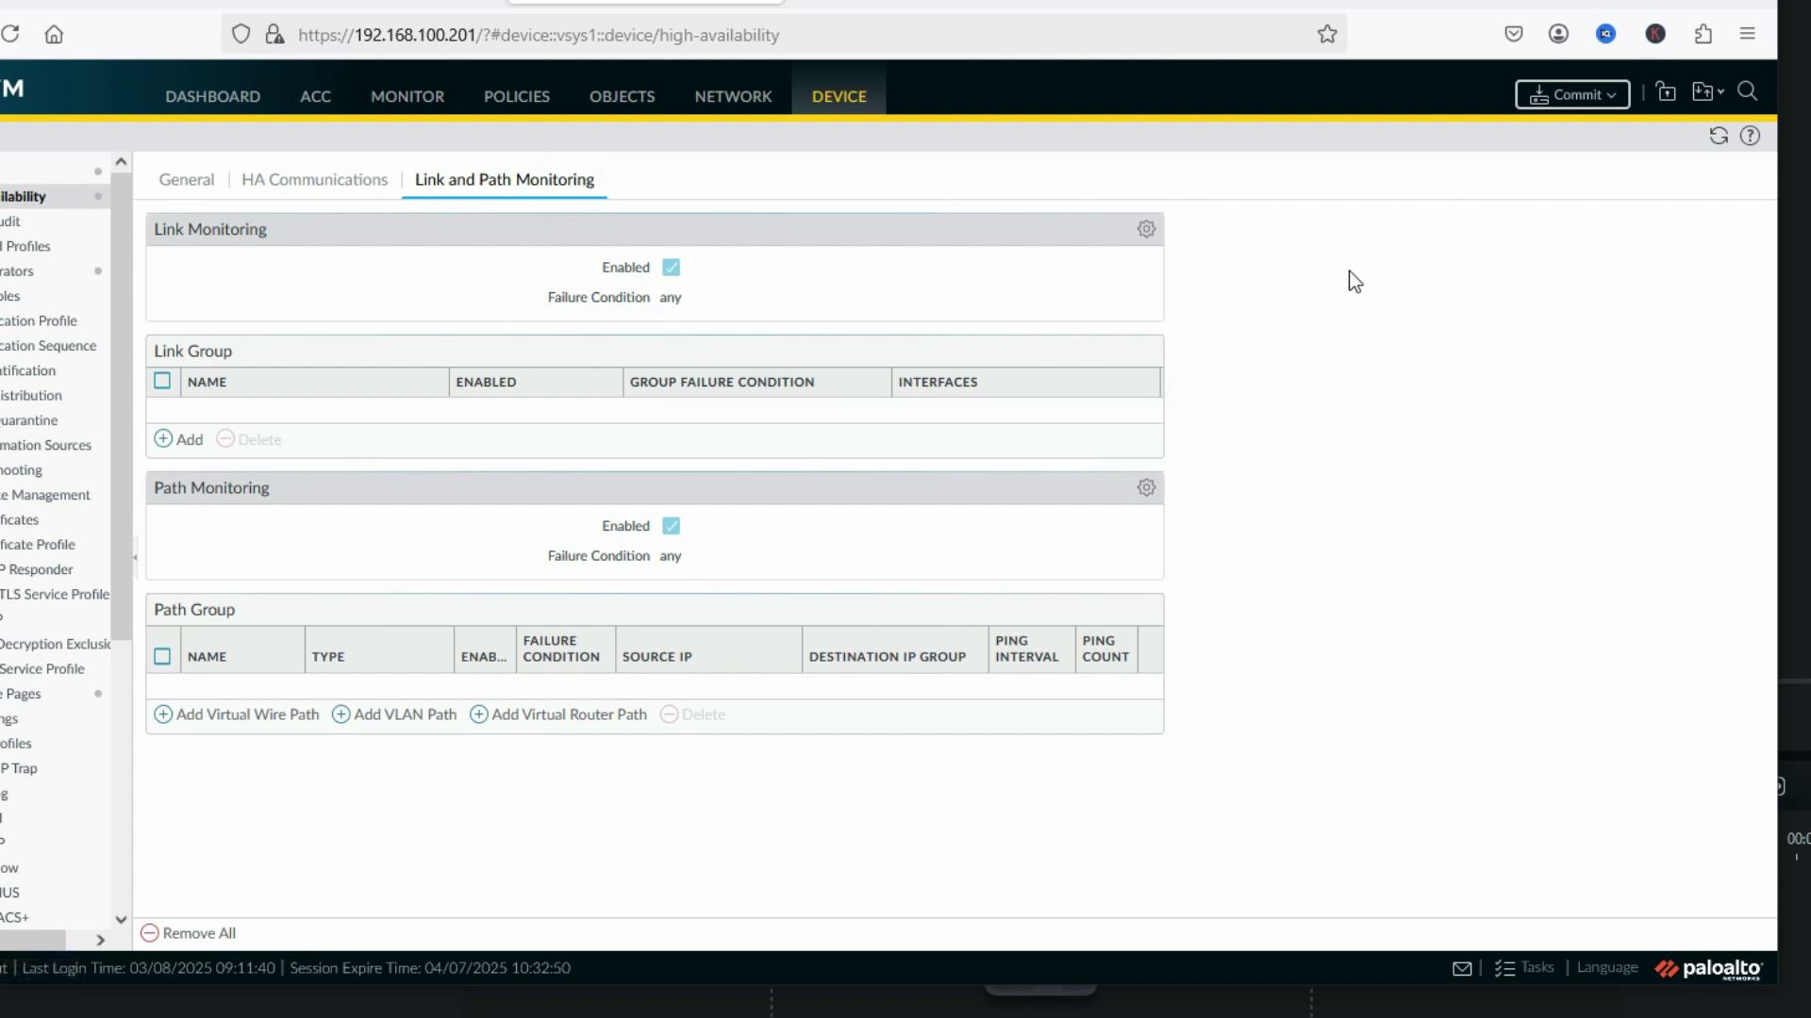
{"action": "left_click", "coordinate": [1572, 100]}
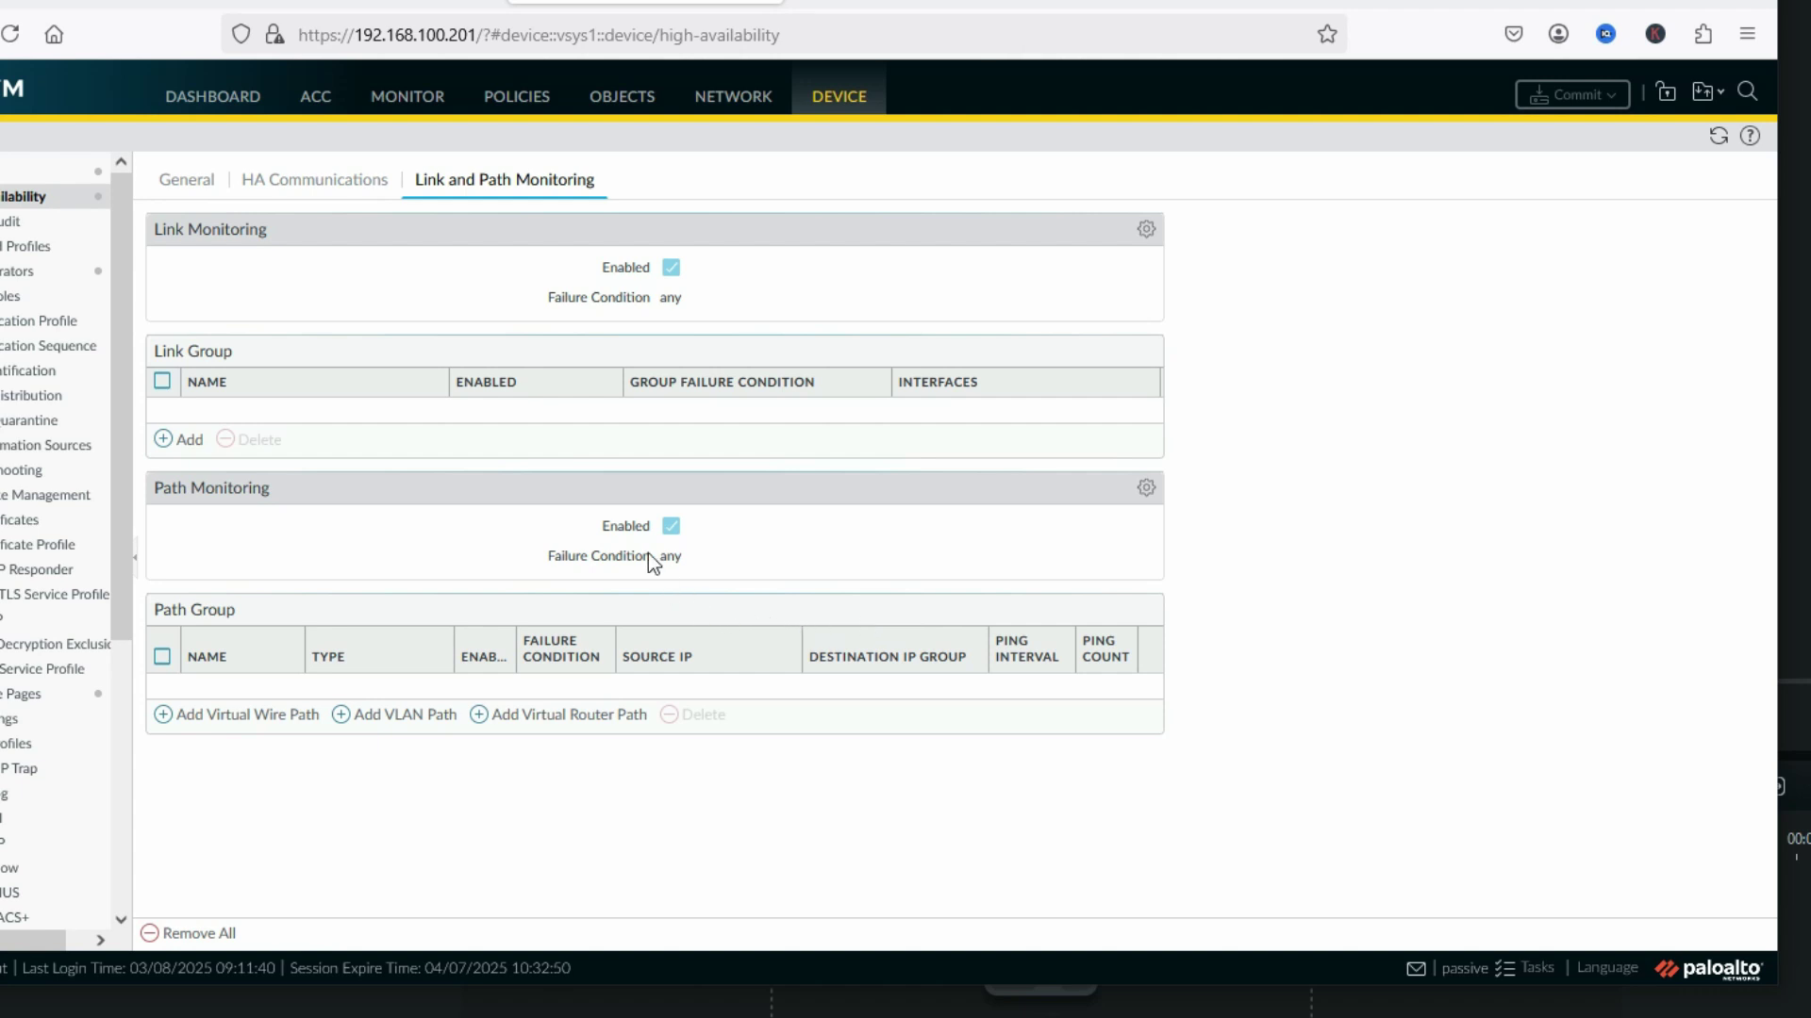
{"action": "left_click", "coordinate": [184, 183]}
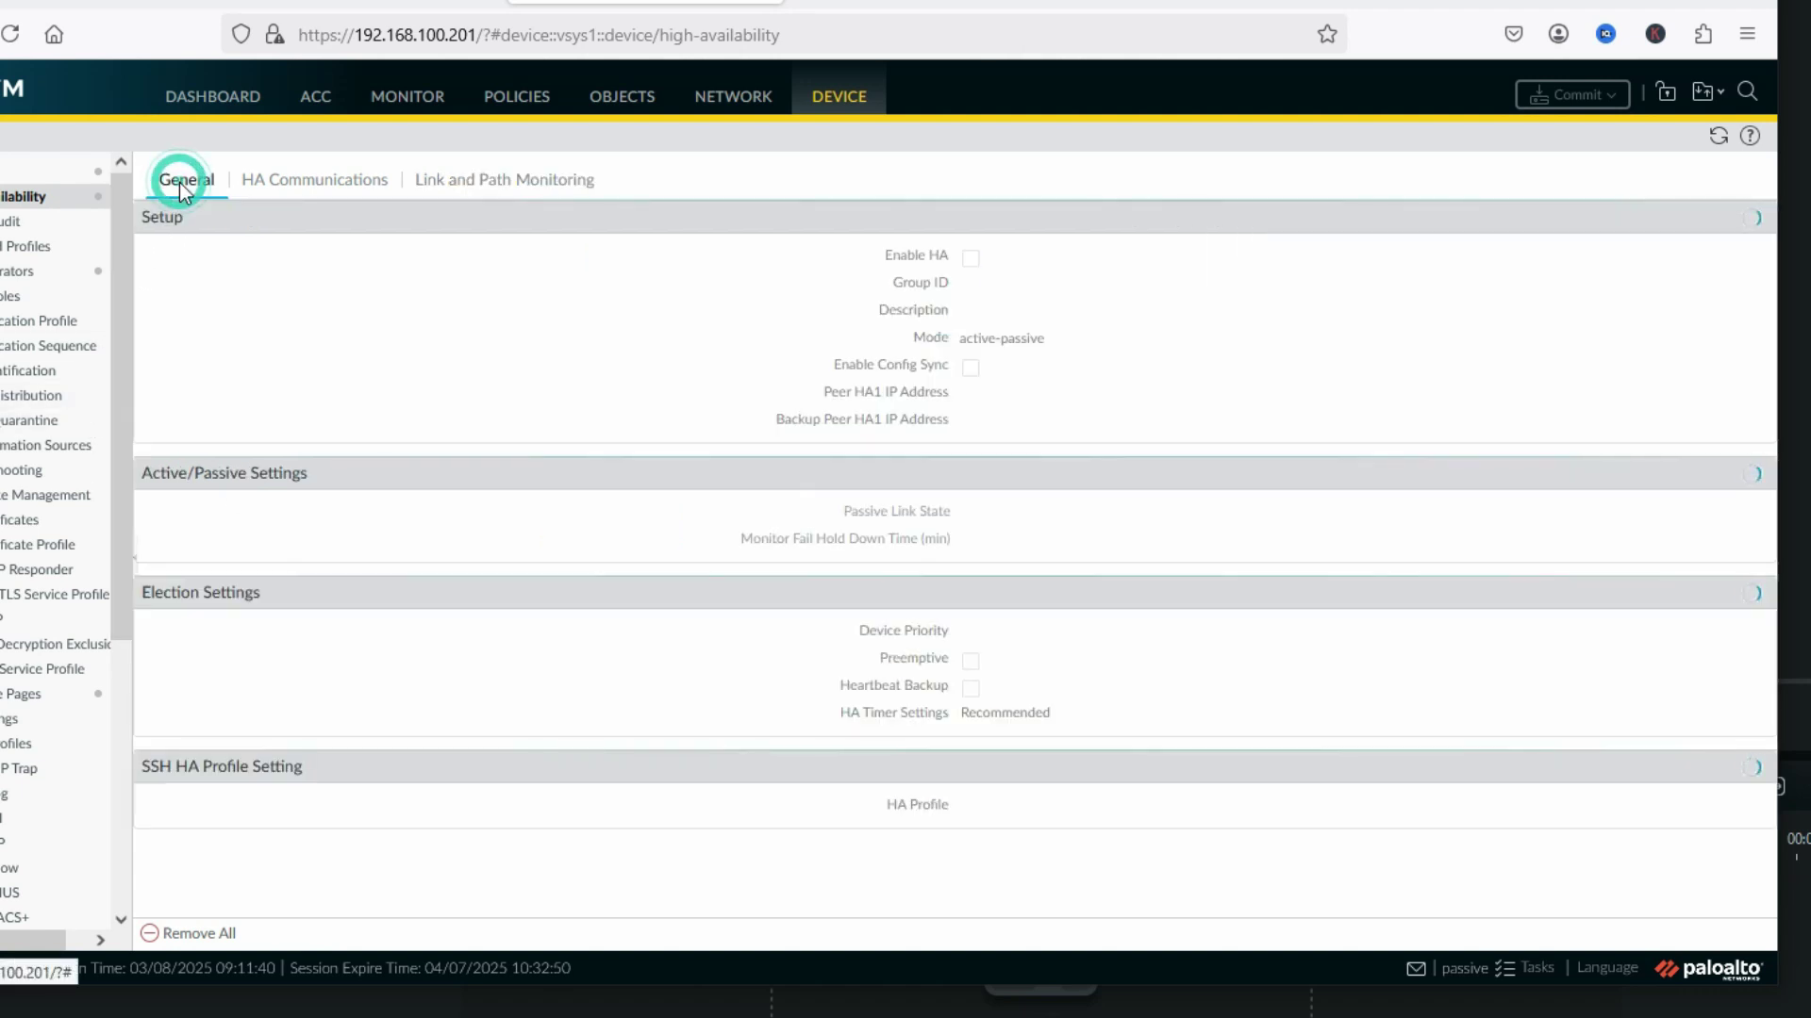
- Add the High Availability system widget to PA_FW_02's dashboard and check the local HA state
{"action": "left_click", "coordinate": [203, 97]}
{"action": "left_click", "coordinate": [439, 139]}
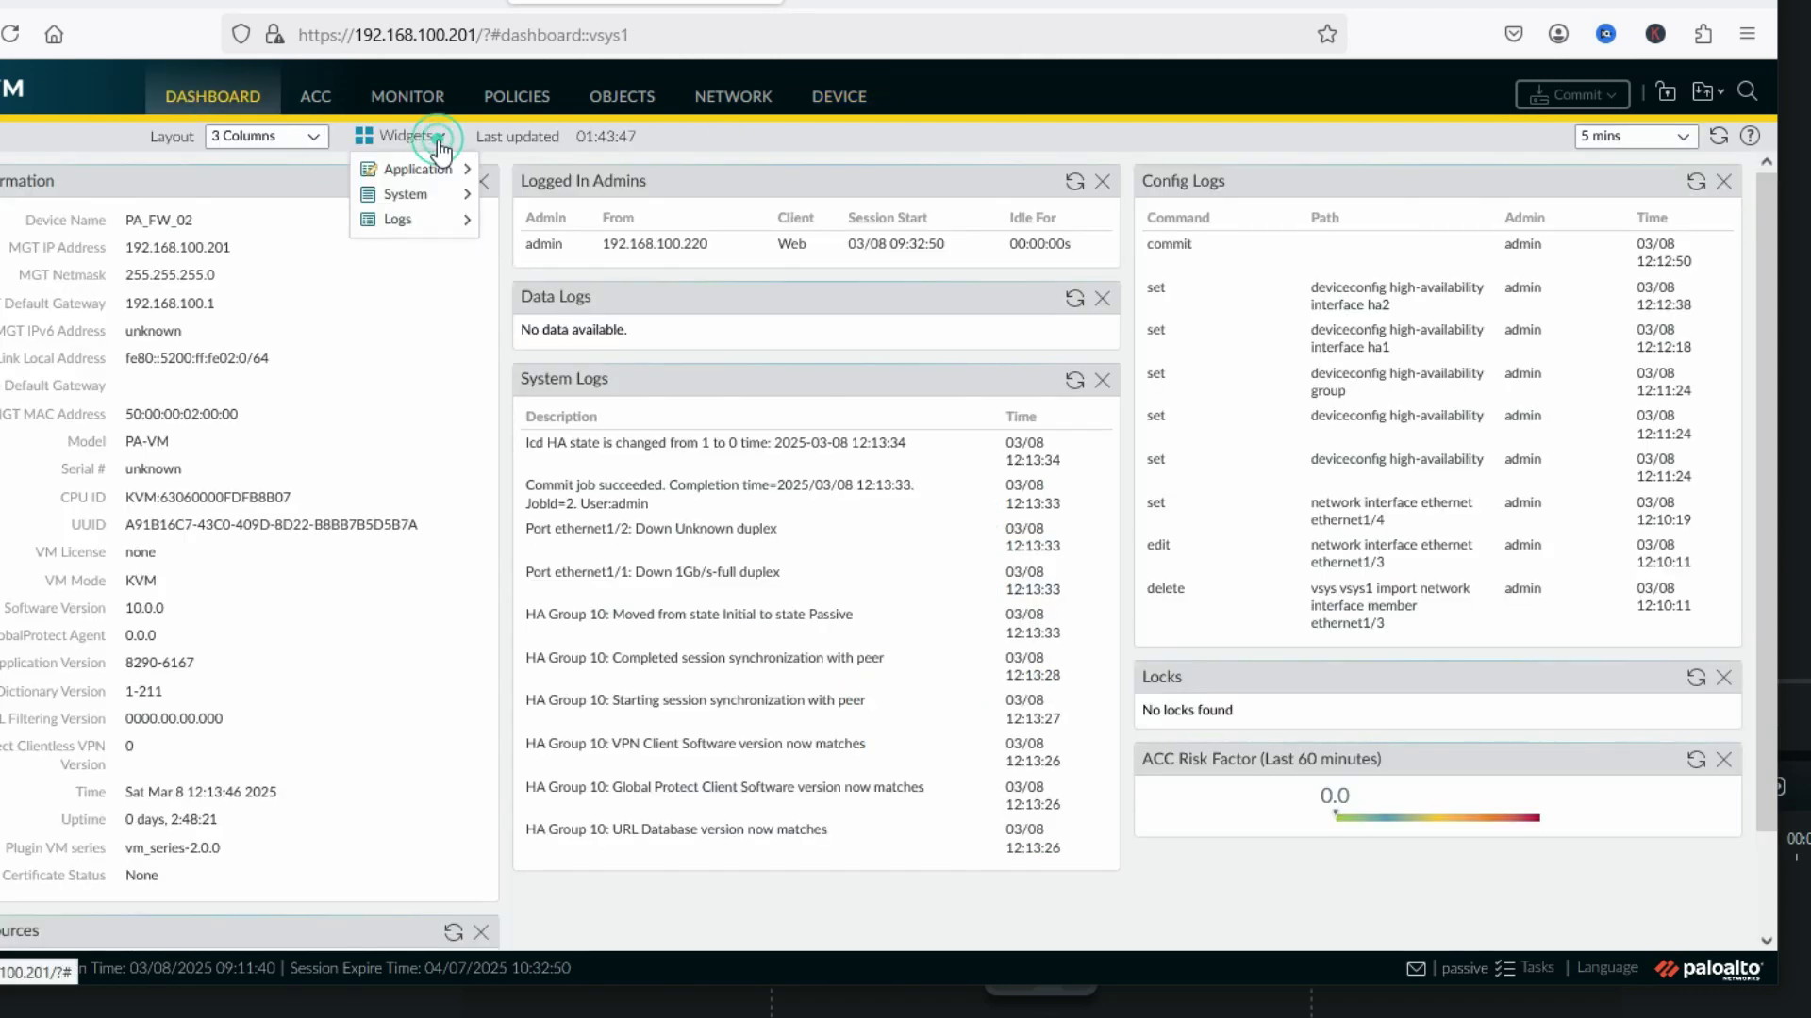
{"action": "mouse_move", "coordinate": [429, 195]}
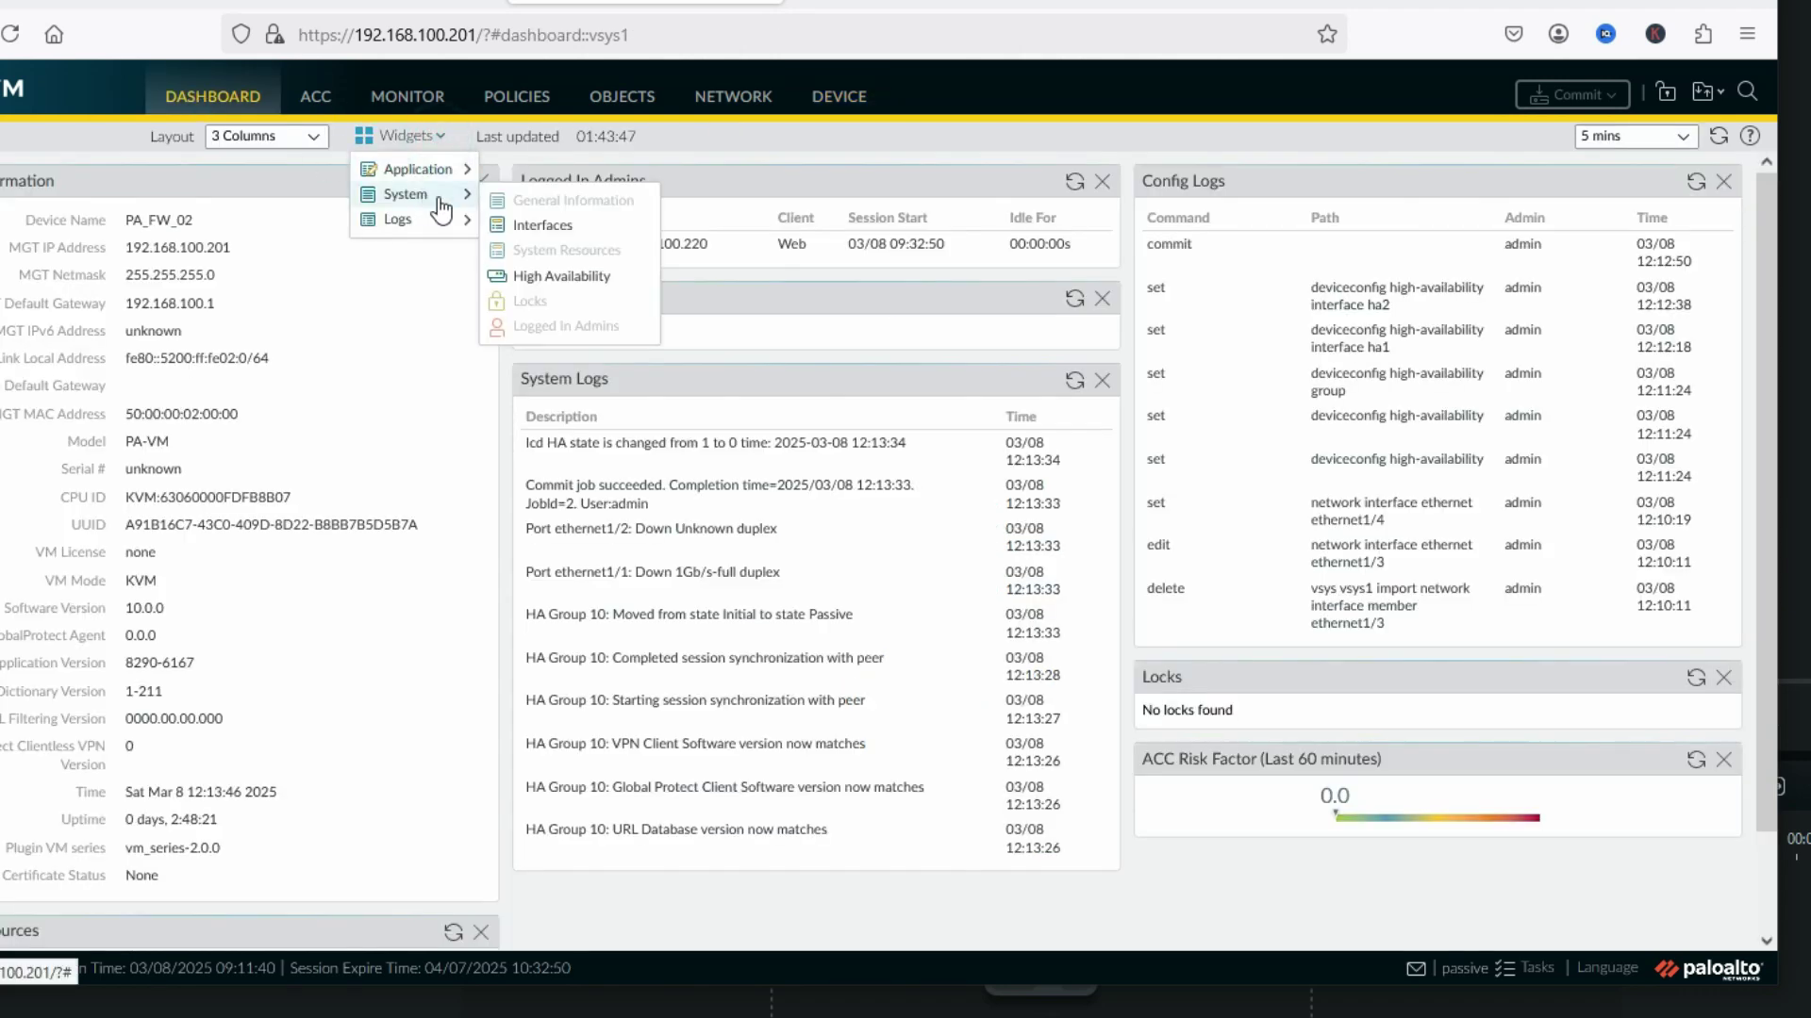
{"action": "left_click", "coordinate": [561, 275]}
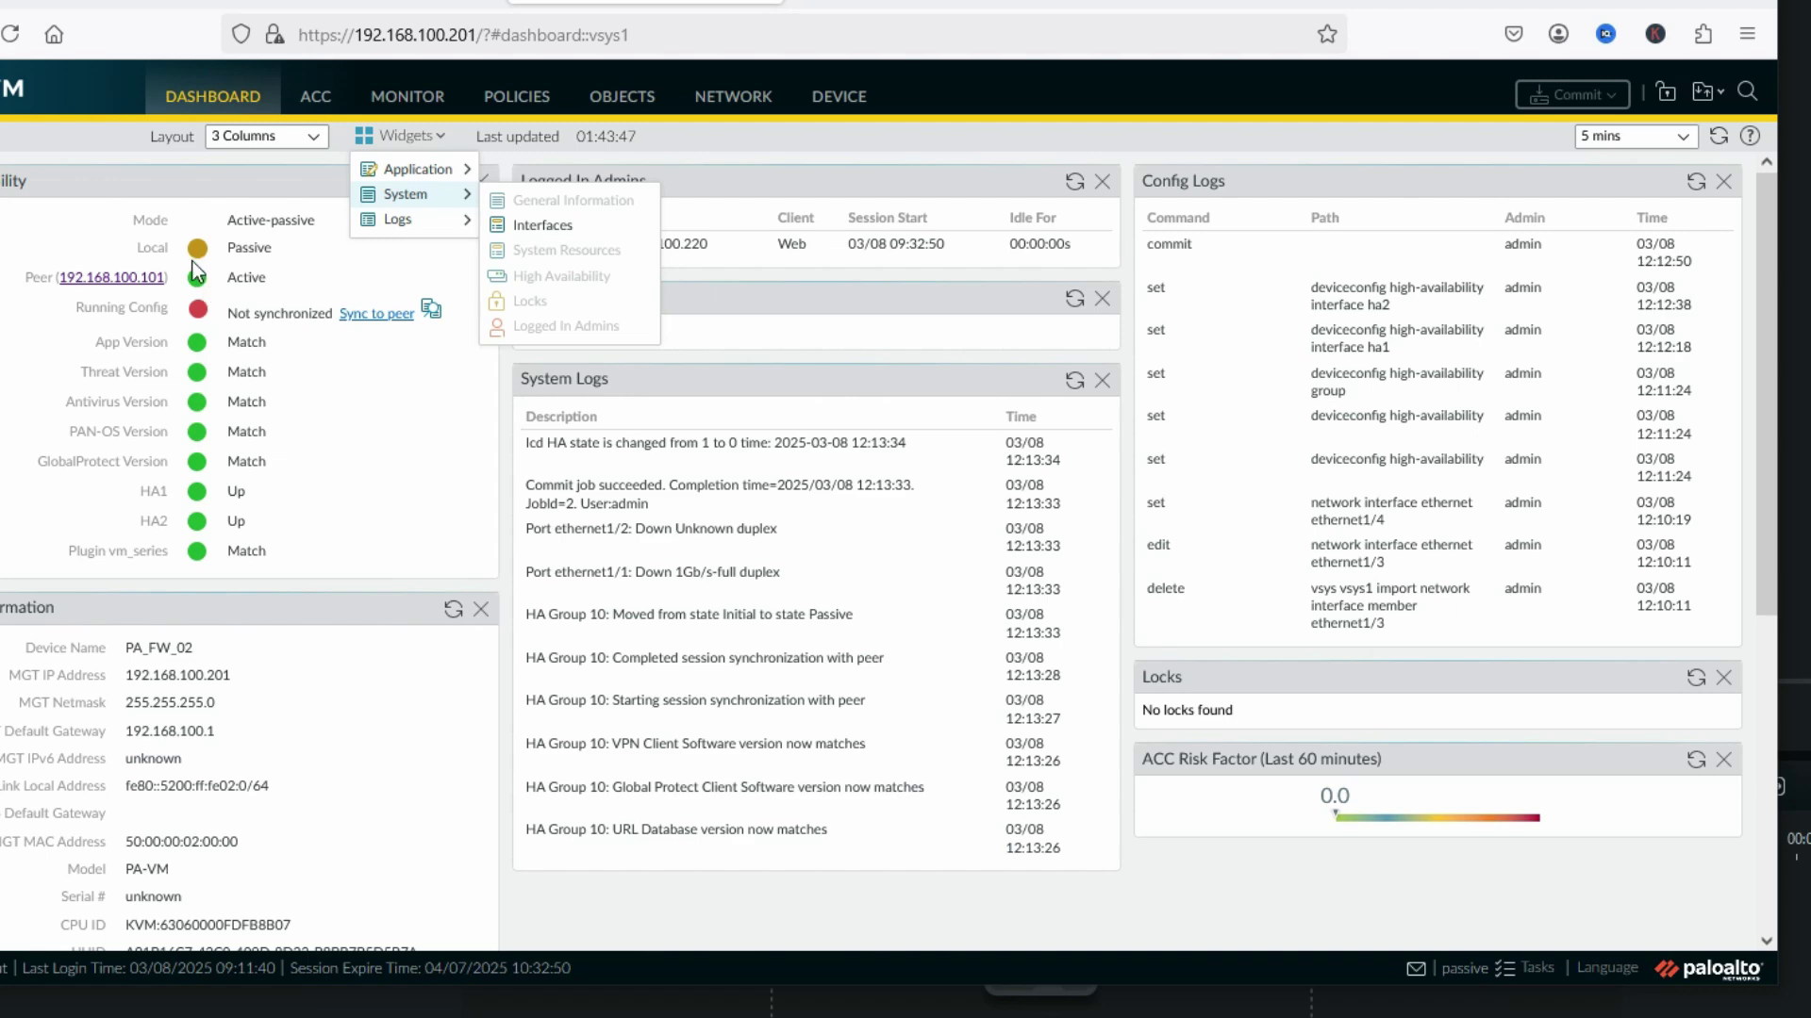
{"action": "left_click", "coordinate": [191, 255]}
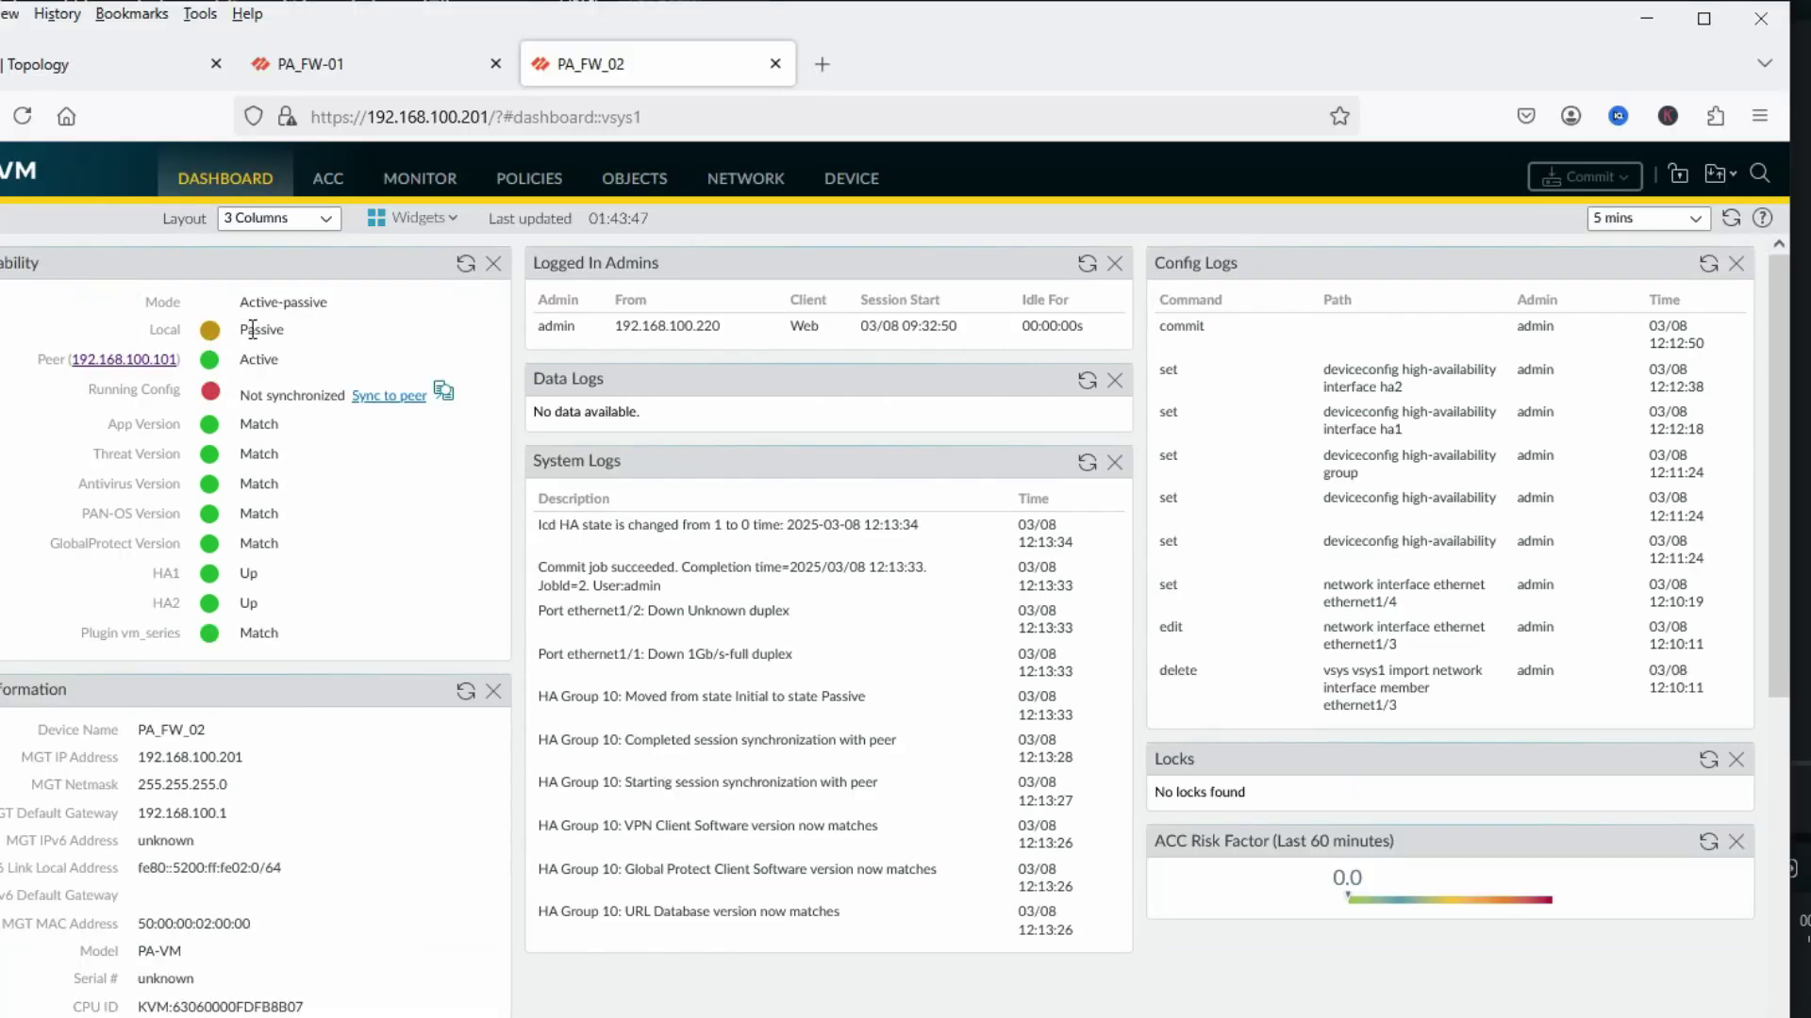
- Refresh the High Availability widget on PA_FW-01 and compare its local and peer states with the EVE topology
{"action": "left_click", "coordinate": [311, 71]}
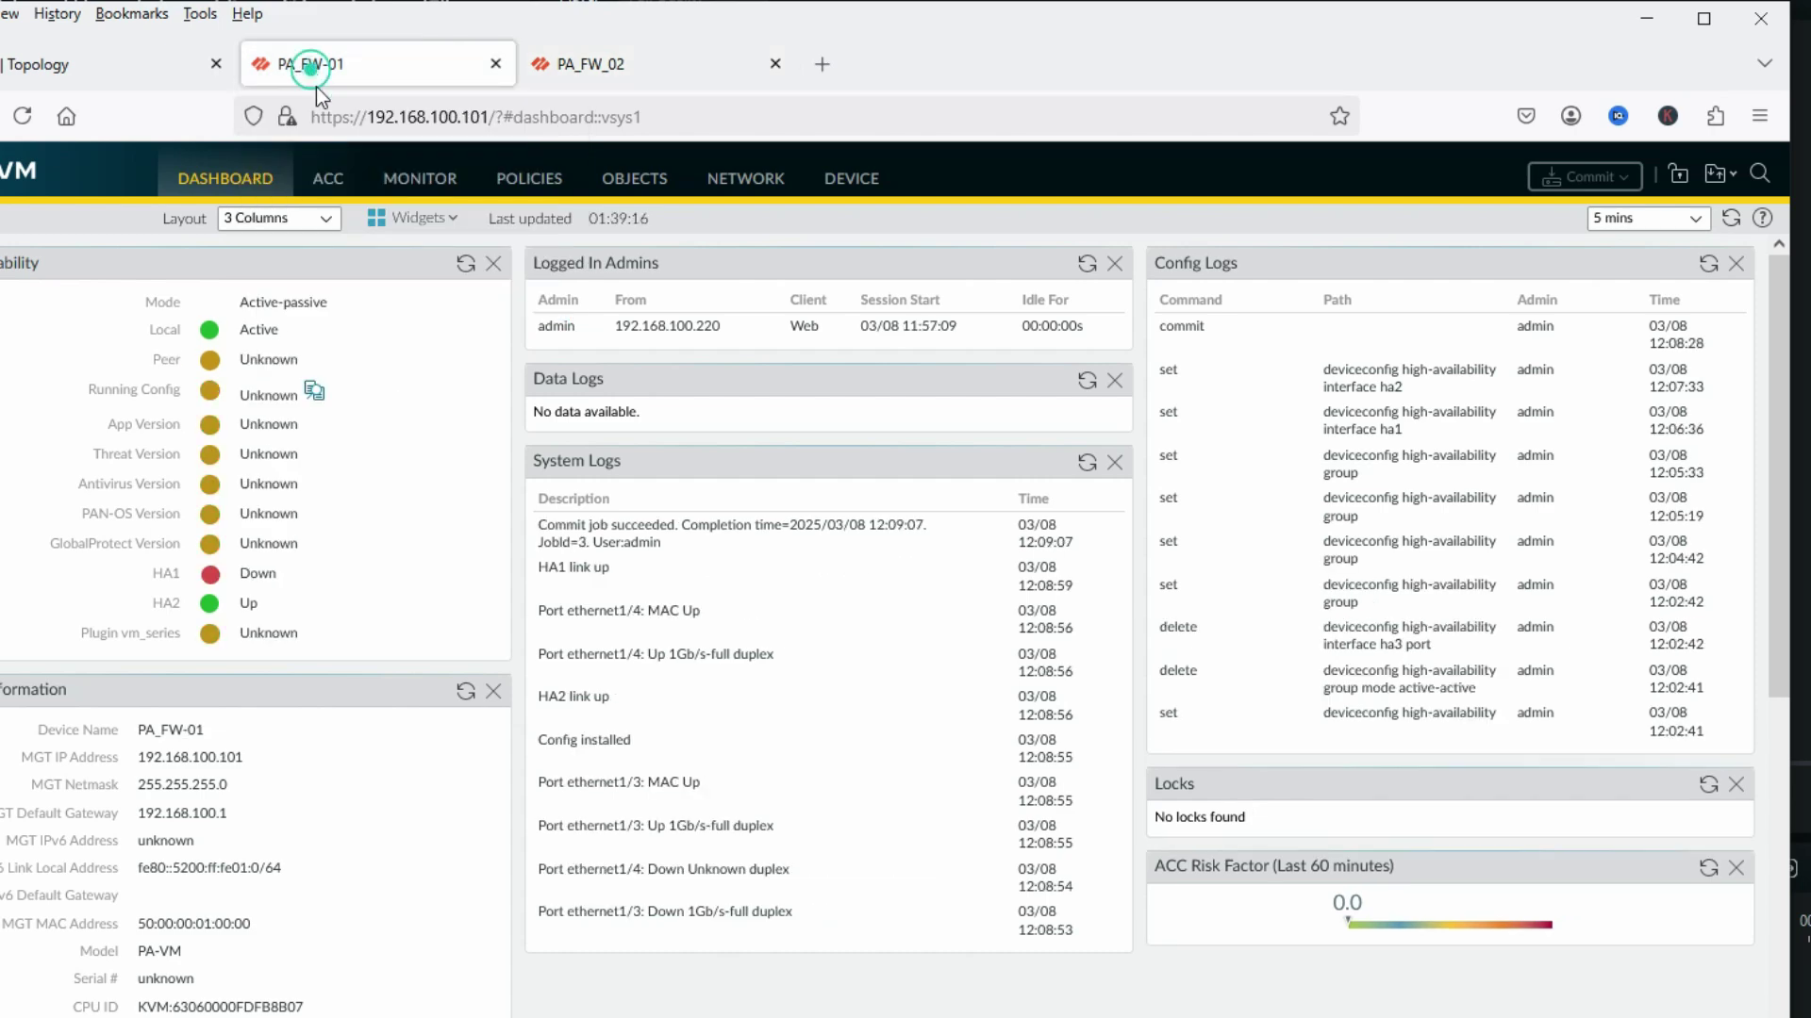
{"action": "left_click_drag", "start_coordinate": [218, 332], "coordinate": [253, 332]}
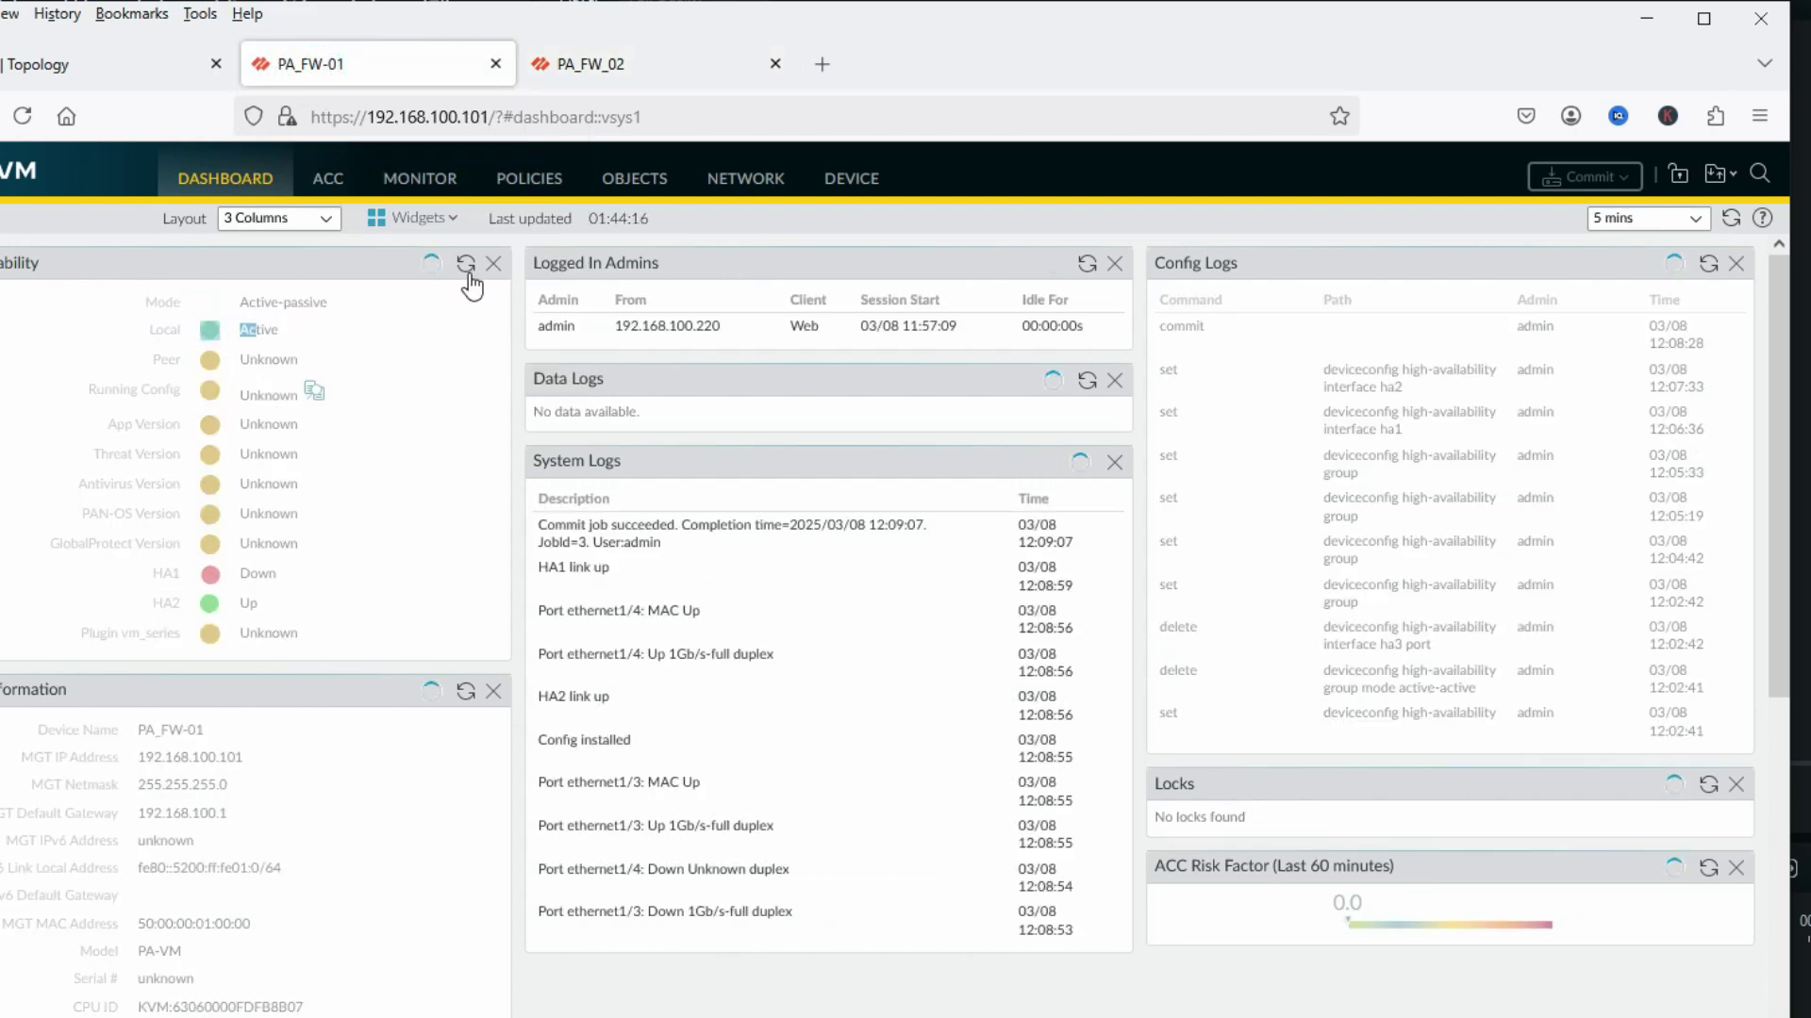
{"action": "mouse_move", "coordinate": [211, 365]}
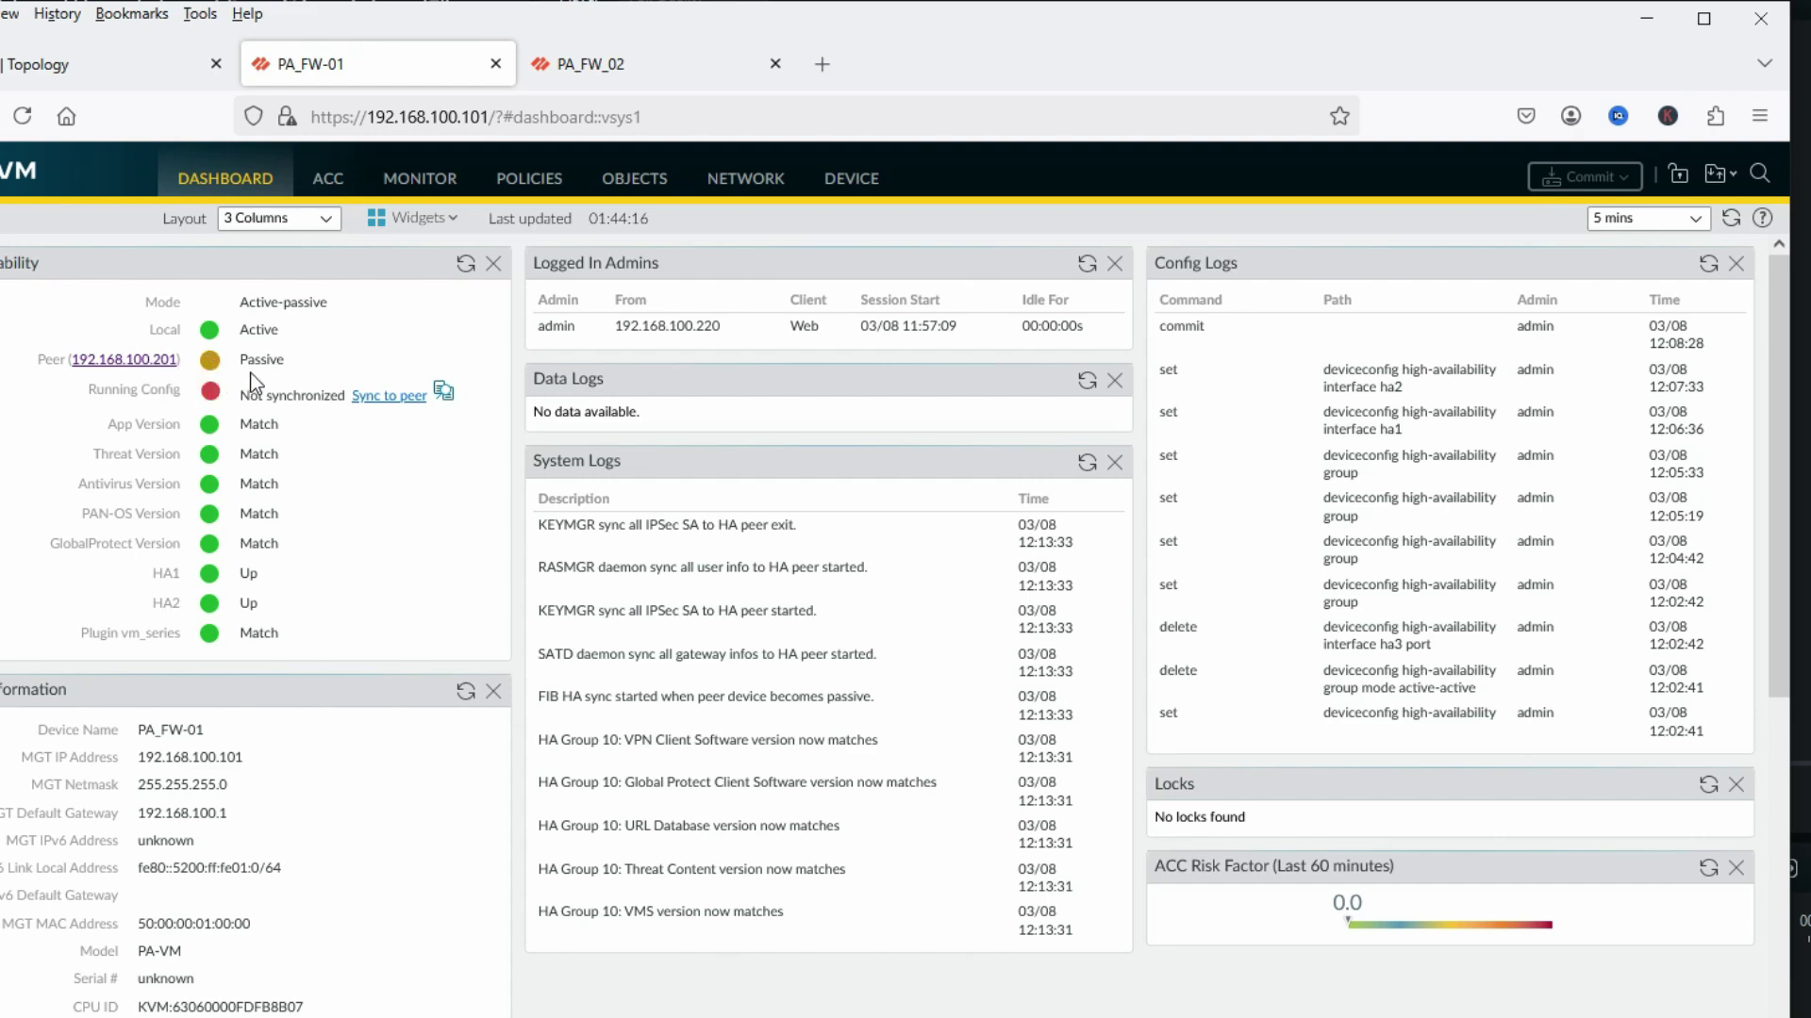
{"action": "left_click", "coordinate": [54, 59]}
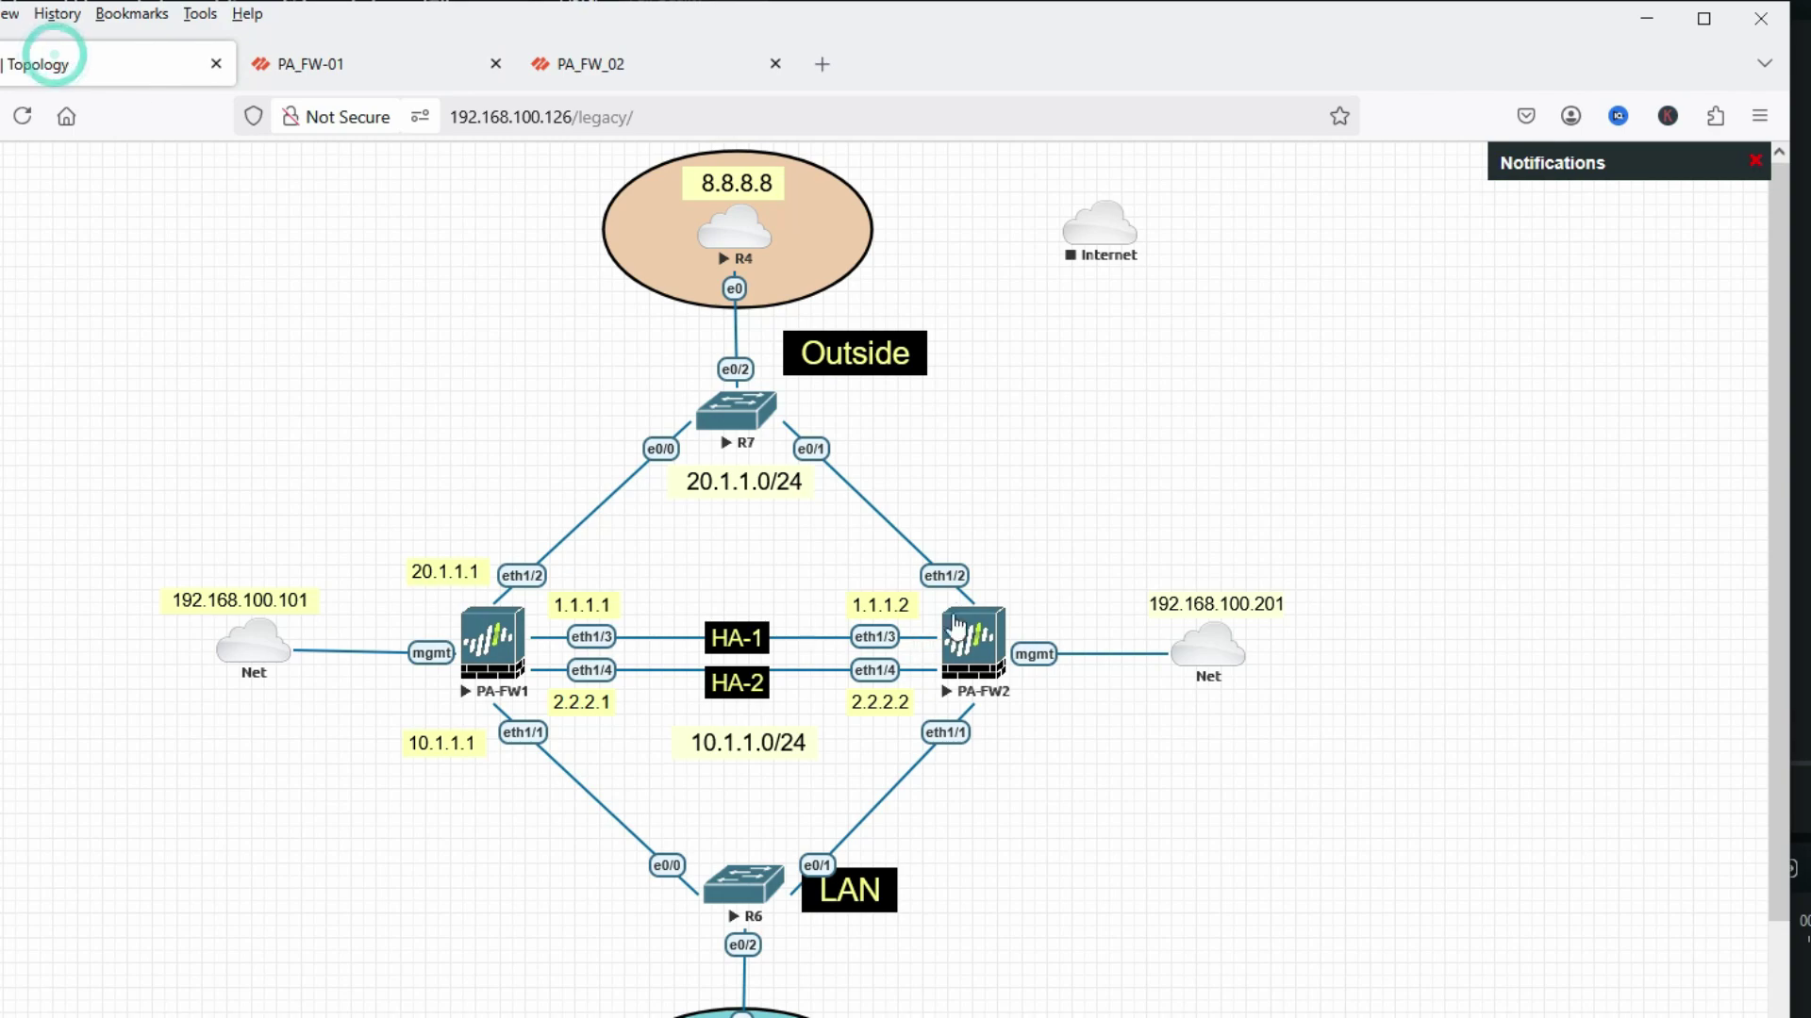
{"action": "left_click", "coordinate": [359, 68]}
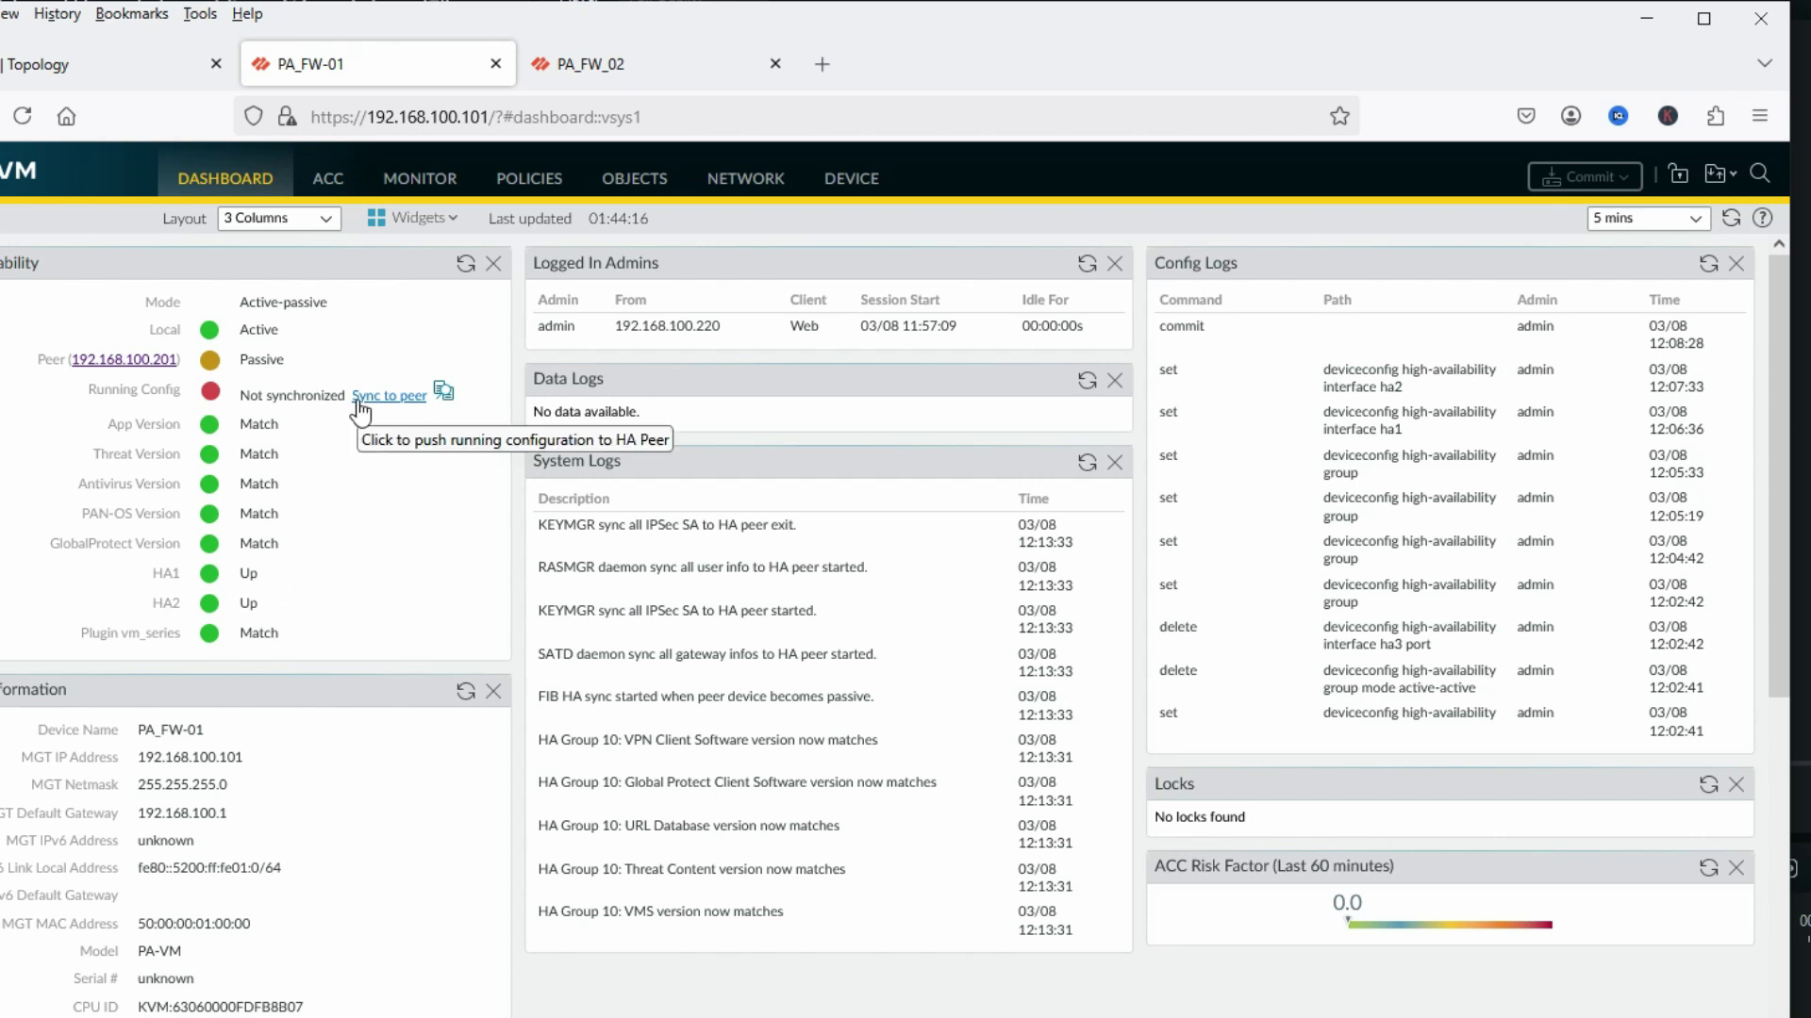
- Check PA_FW_02's Ethernet interfaces and sync PA_FW-01's running configuration to the HA peer
{"action": "left_click", "coordinate": [626, 82]}
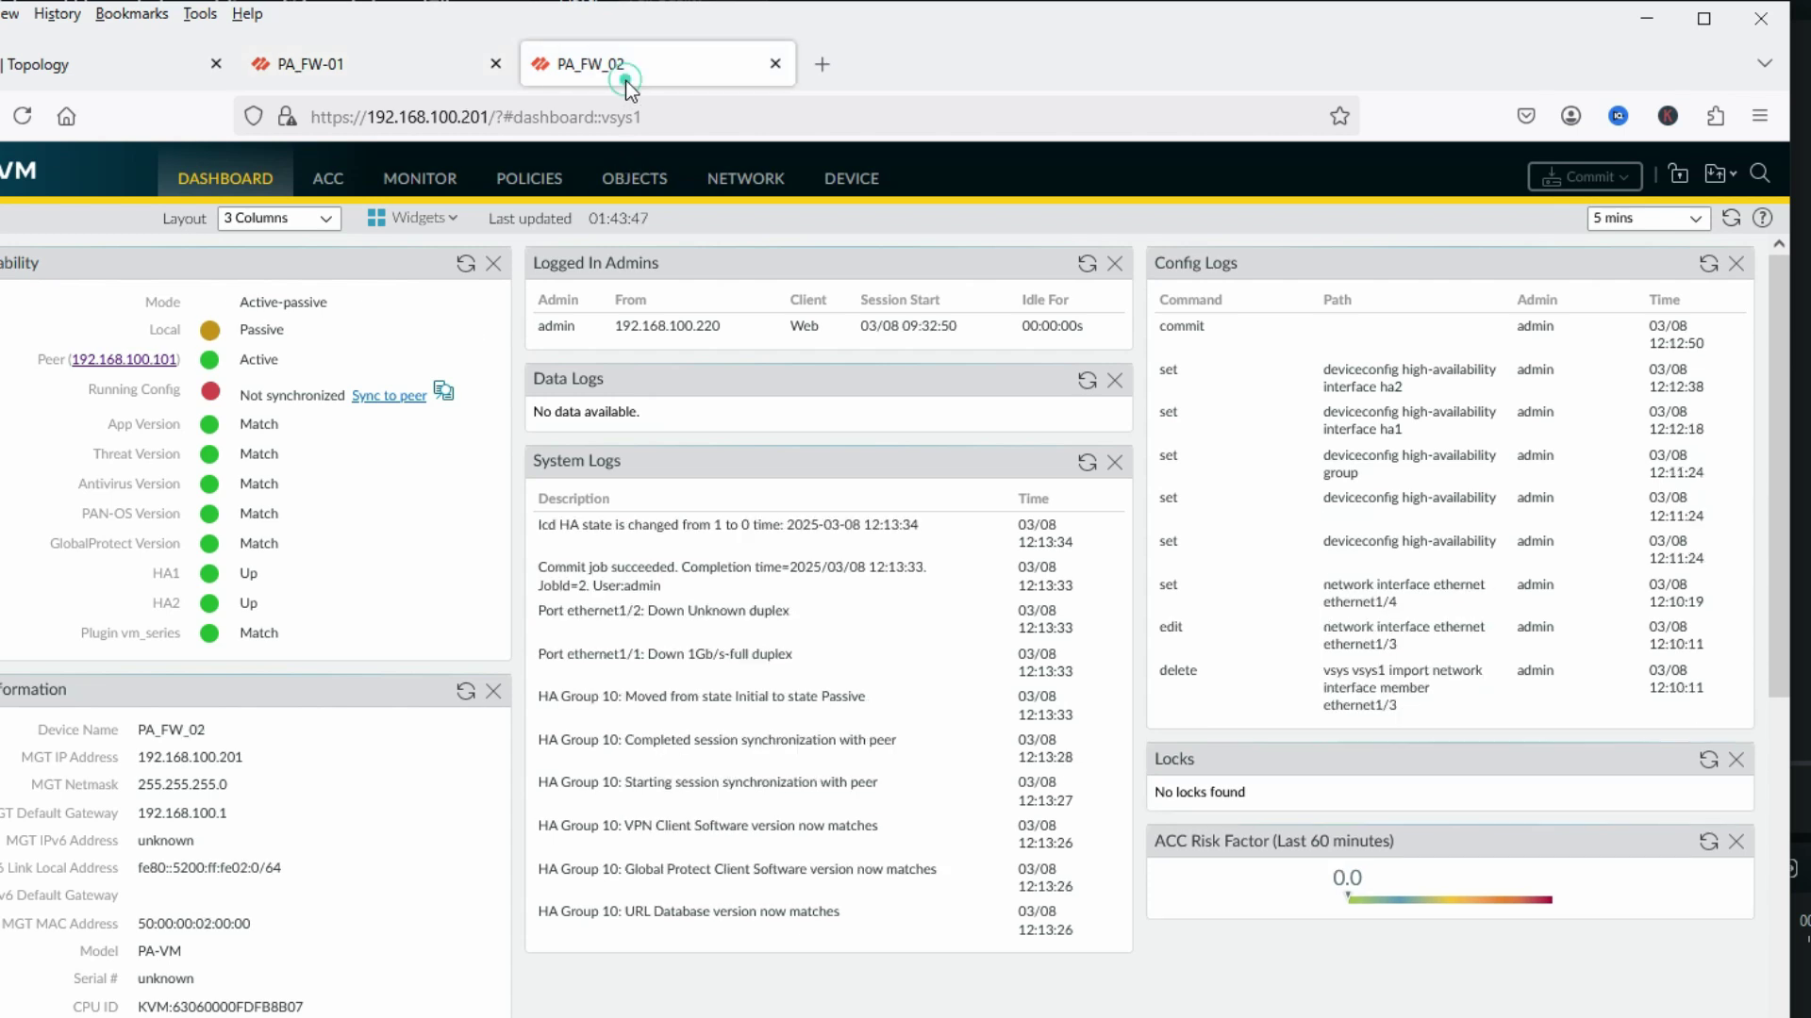
{"action": "left_click", "coordinate": [743, 179]}
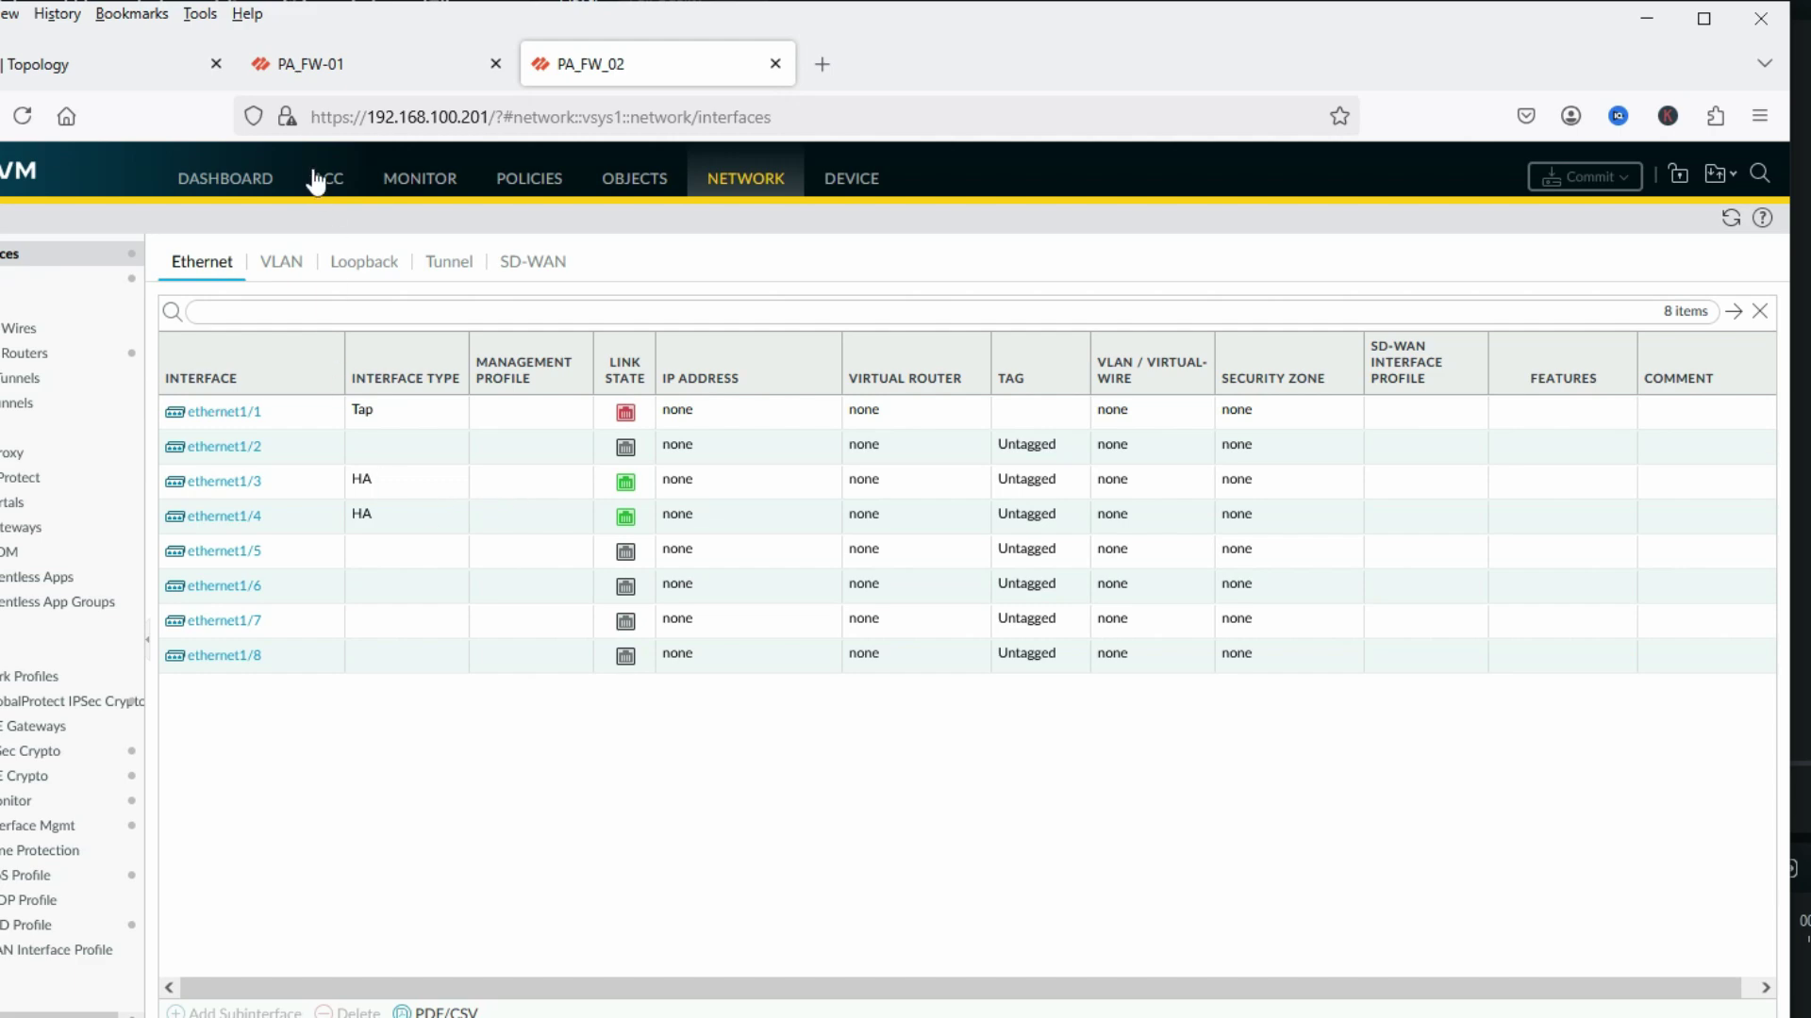
{"action": "left_click", "coordinate": [315, 76]}
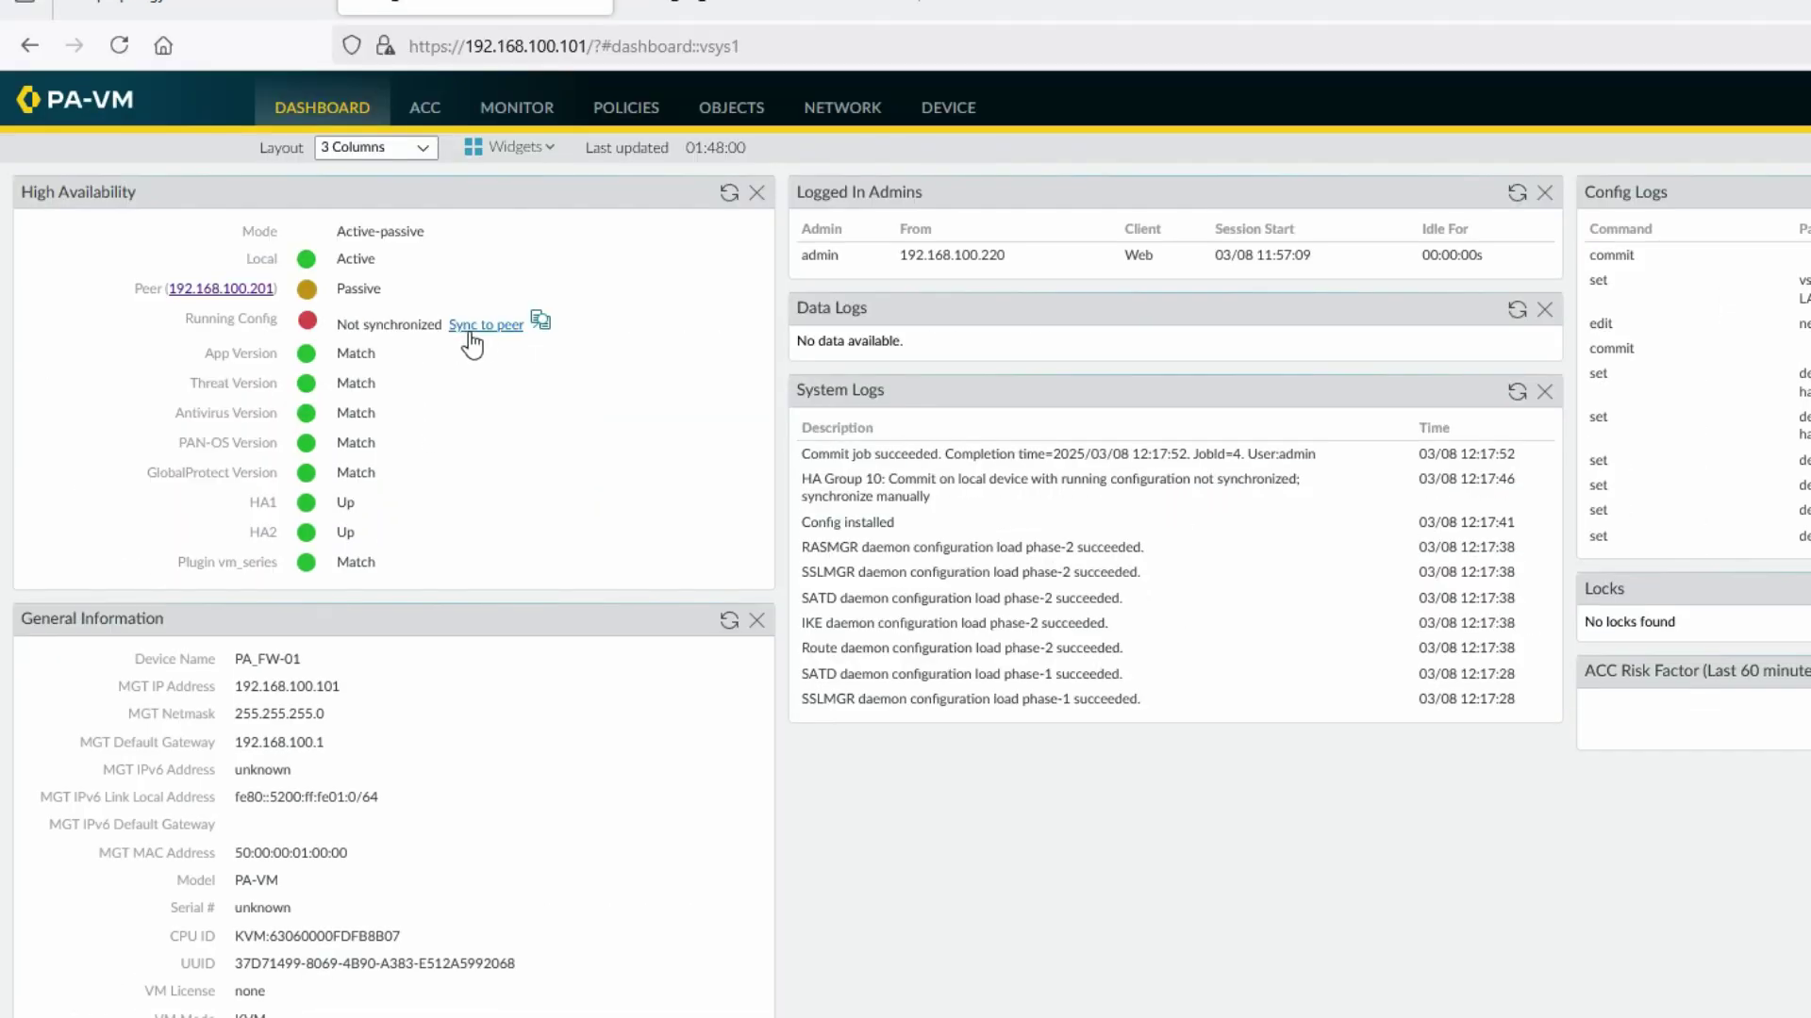
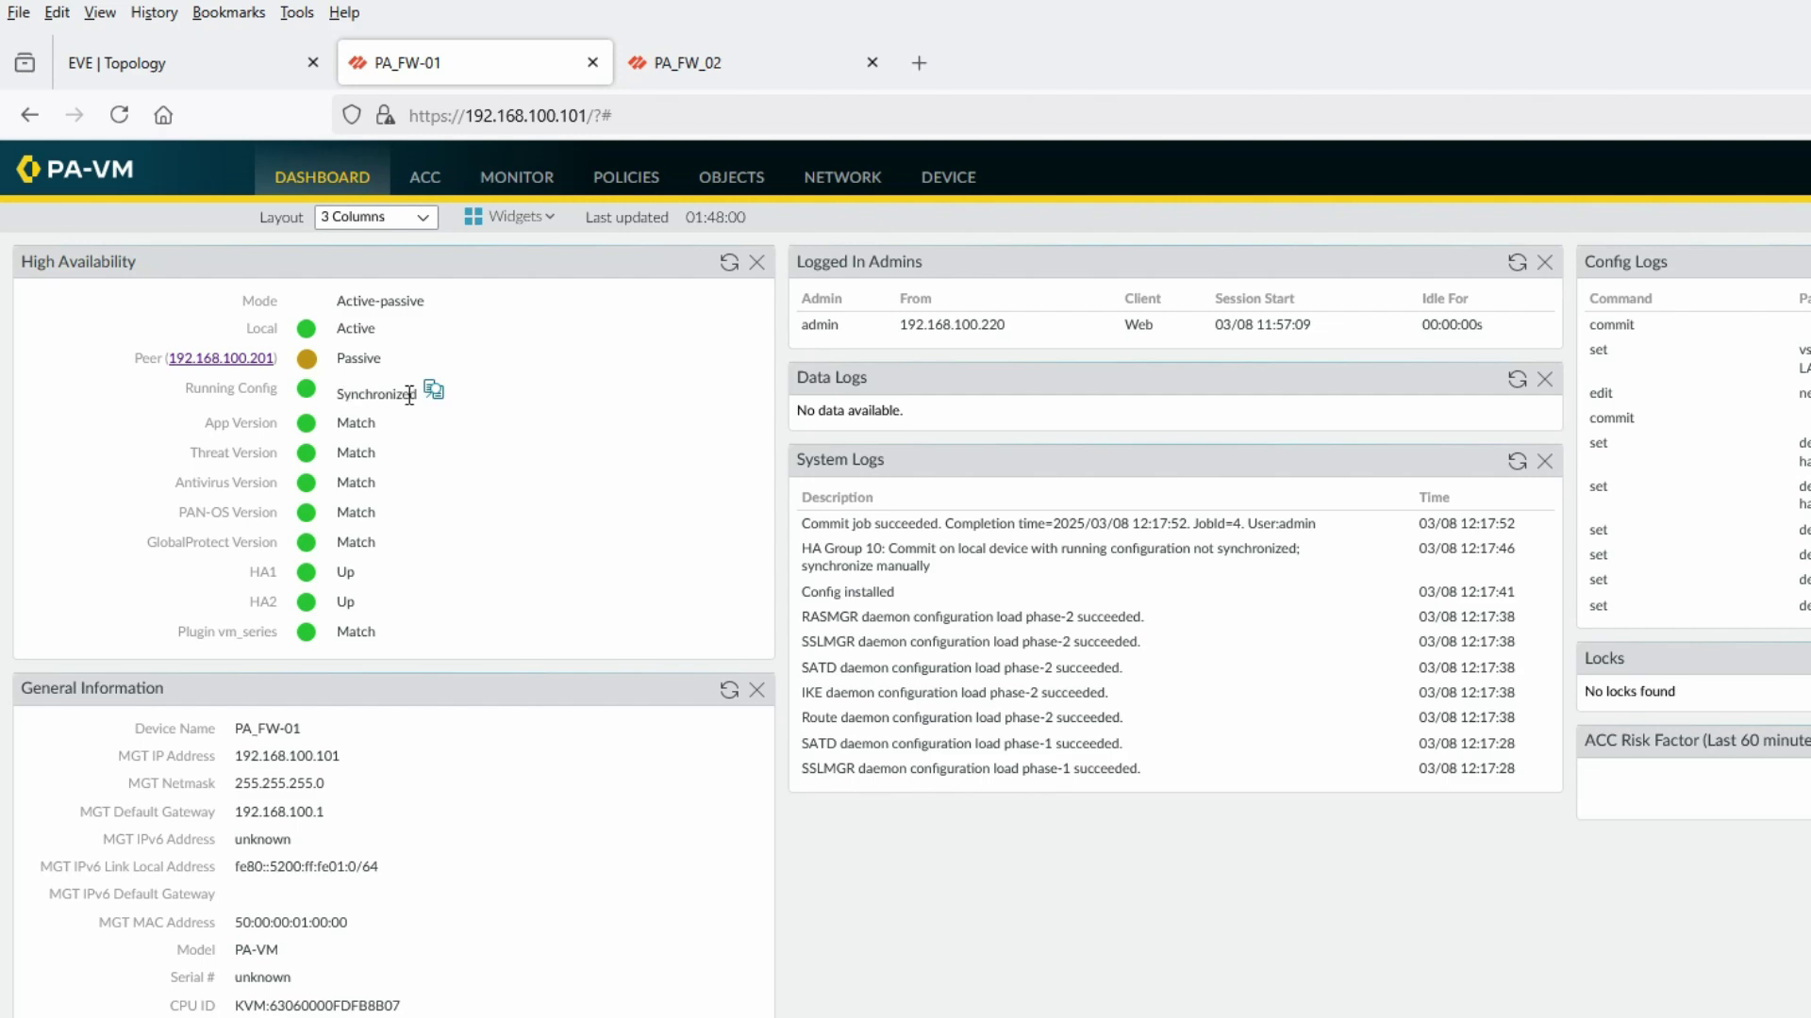
- Examine PA_FW_02's Ethernet interfaces, zones and the link state of ethernet1/1, and compare them with PA_FW-01's high availability status
{"action": "left_click", "coordinate": [671, 59]}
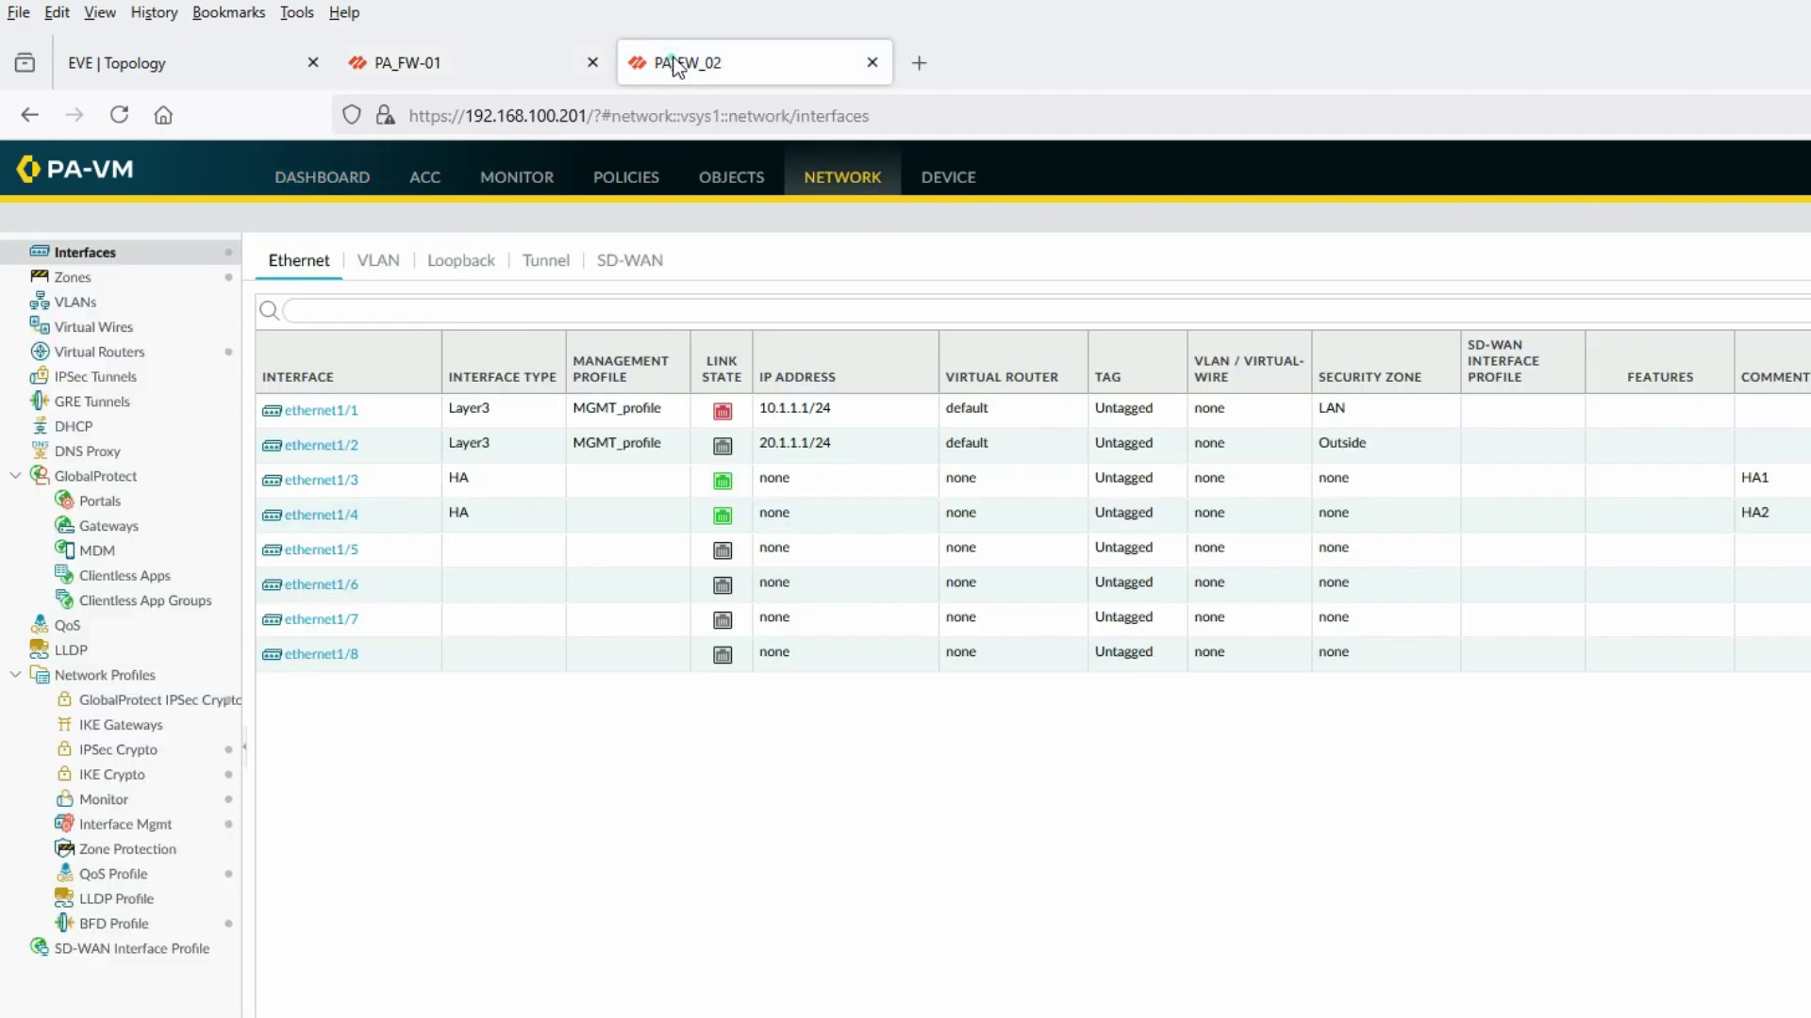
{"action": "left_click", "coordinate": [81, 277]}
{"action": "left_click", "coordinate": [109, 253]}
{"action": "mouse_move", "coordinate": [726, 412]}
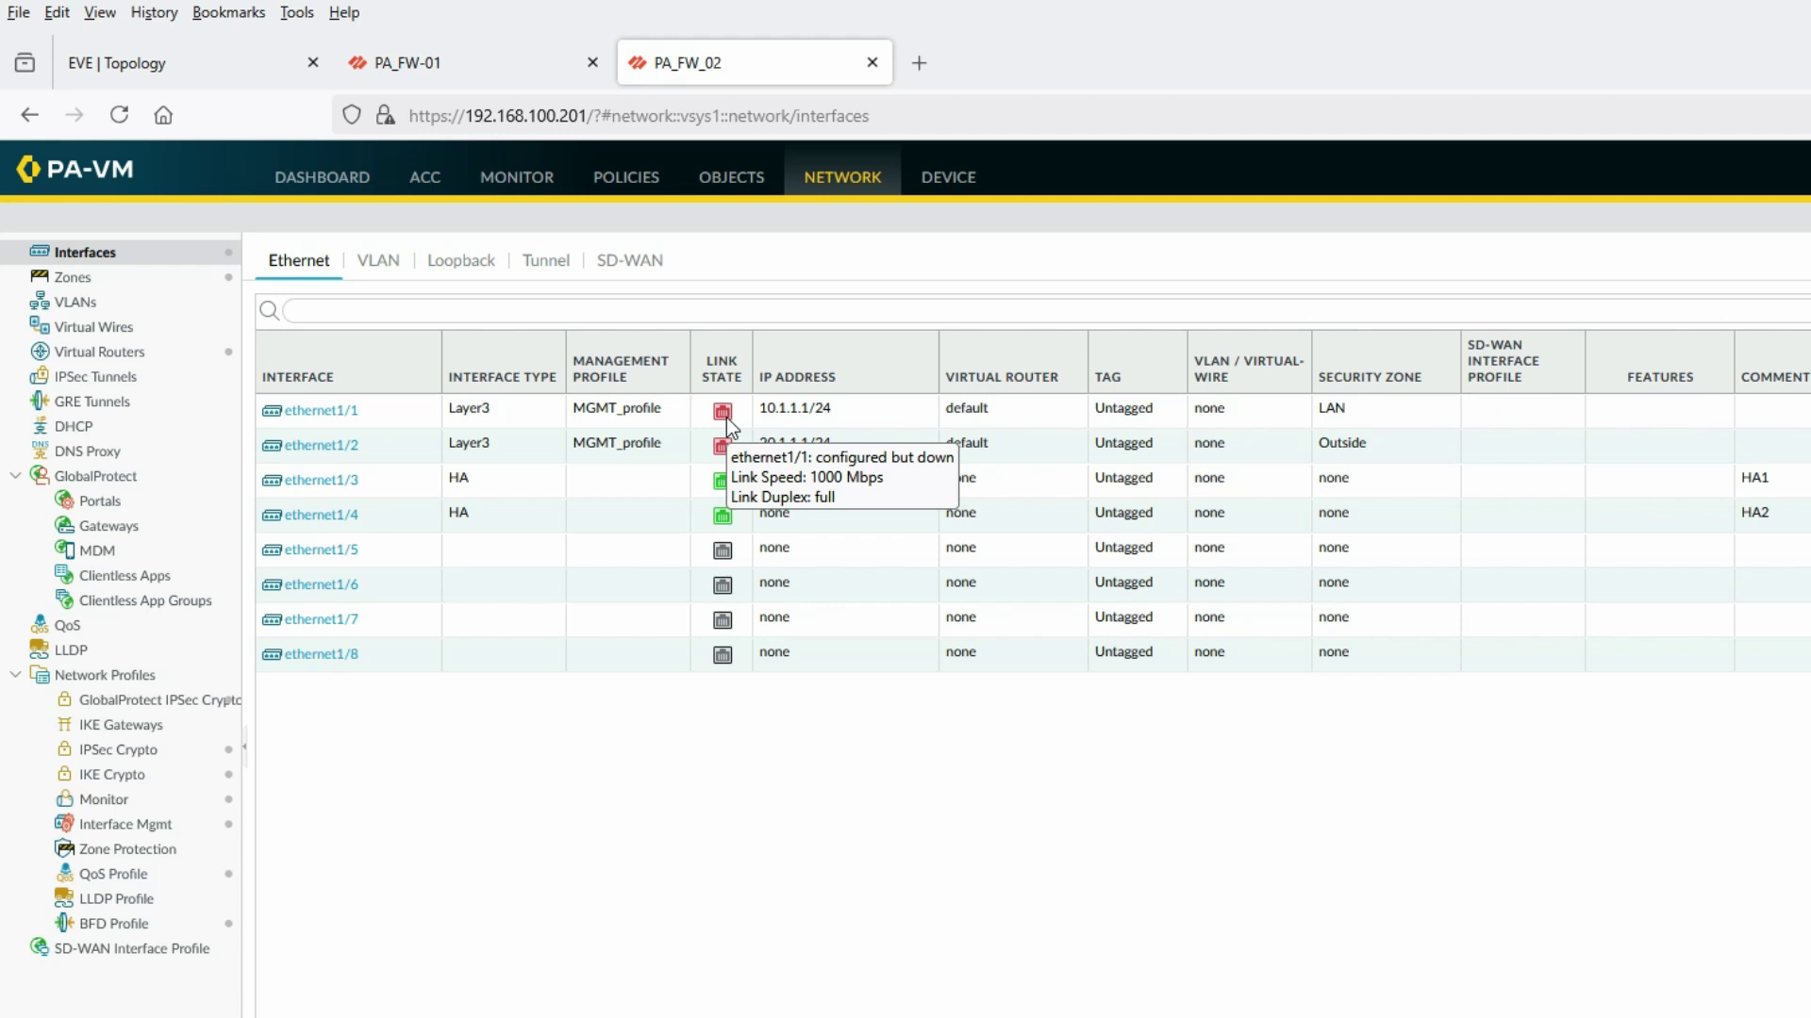
{"action": "left_click", "coordinate": [490, 59]}
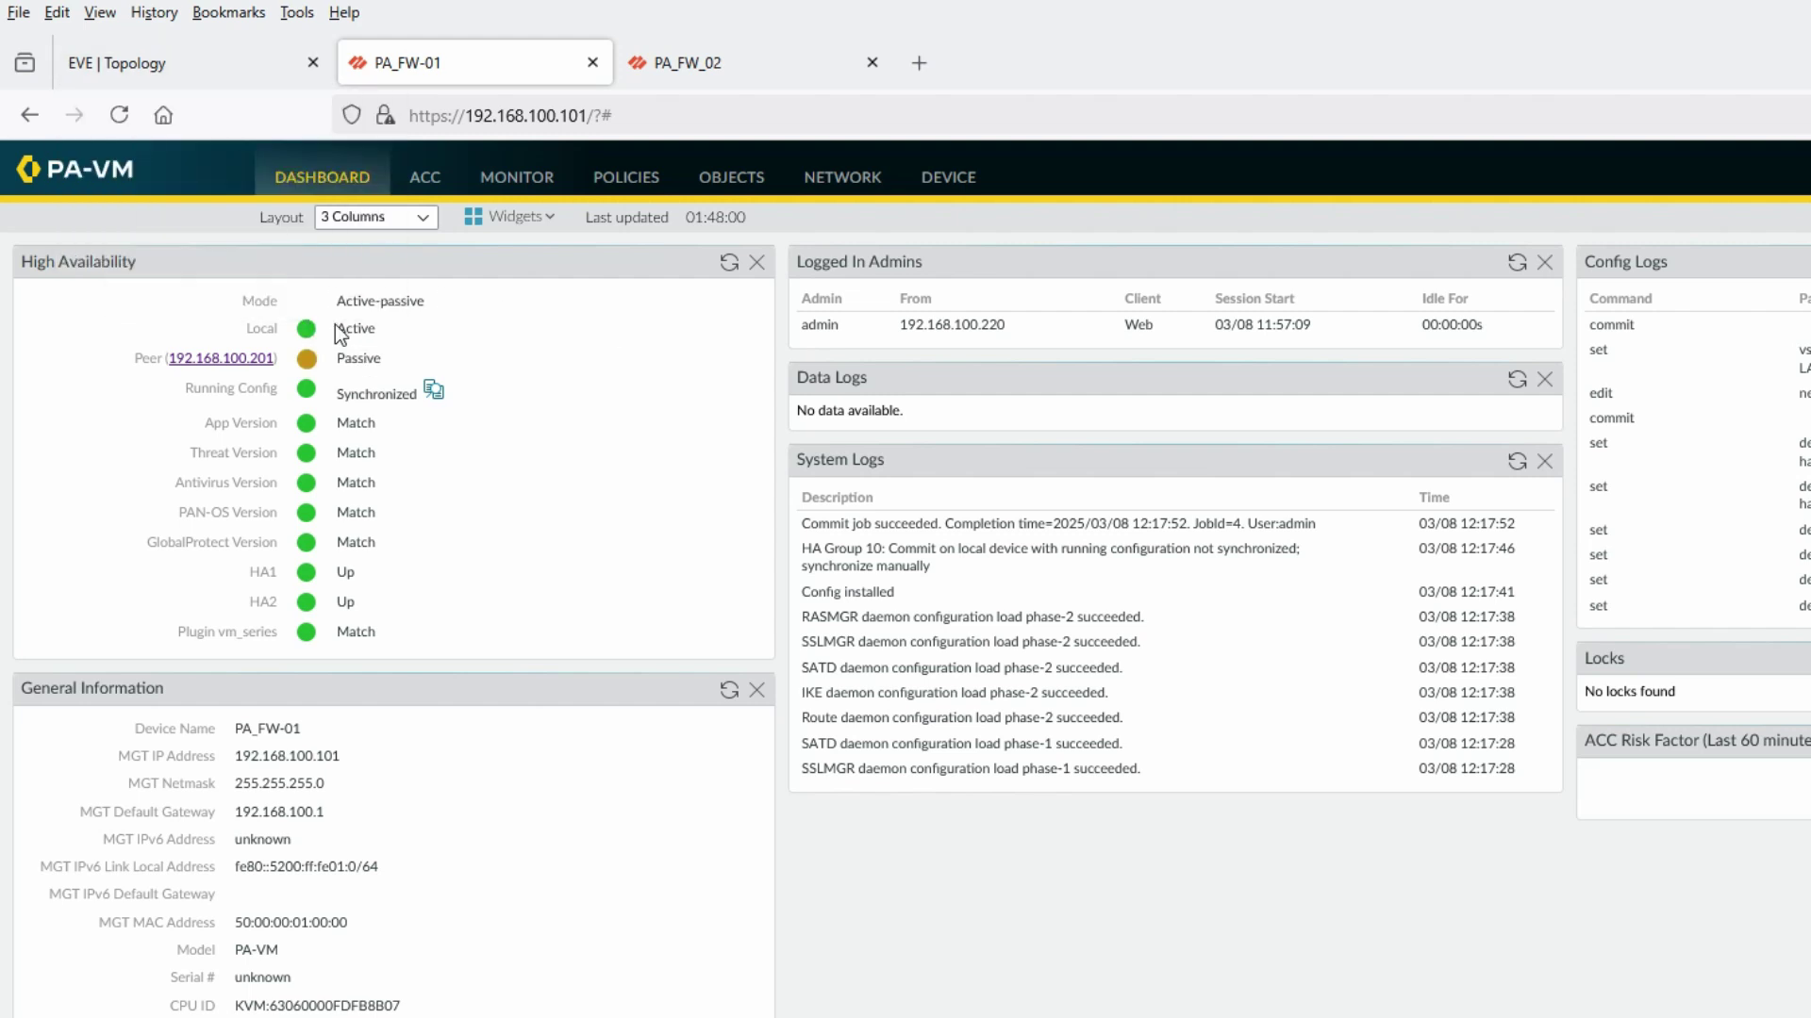
{"action": "left_click_drag", "start_coordinate": [383, 369], "coordinate": [375, 364]}
{"action": "left_click", "coordinate": [670, 62]}
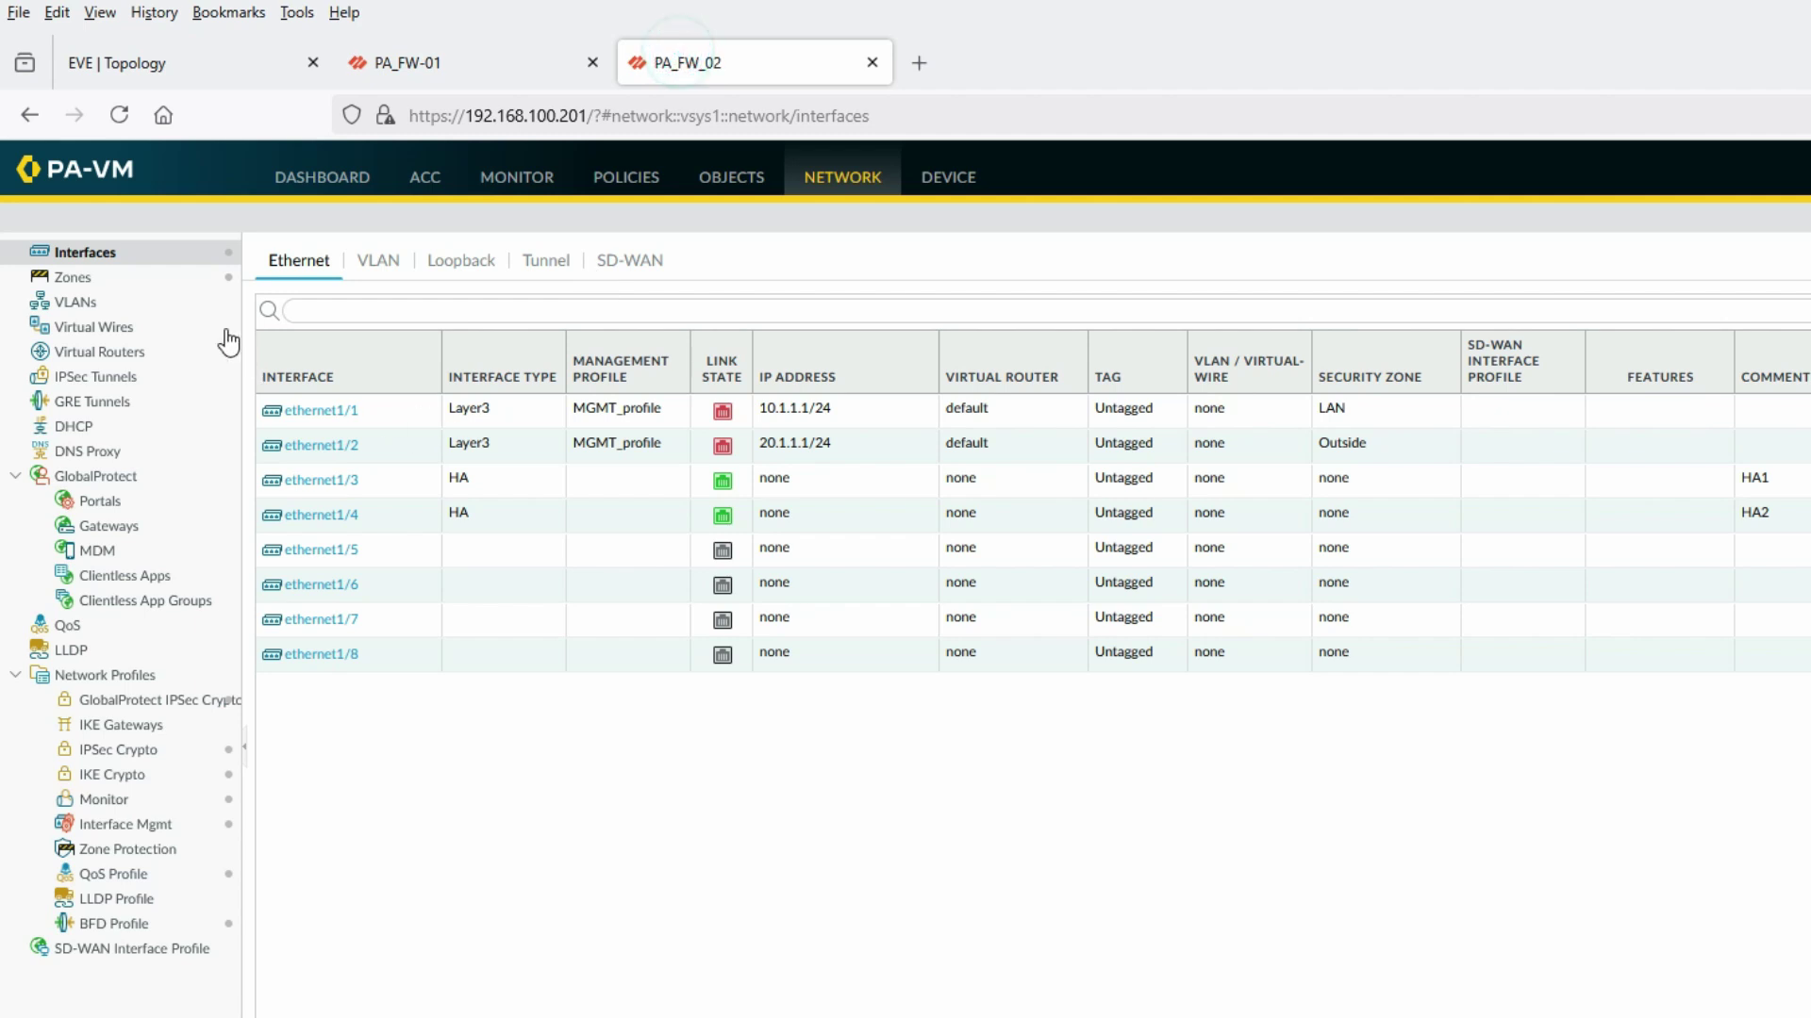
- Check the local and peer HA states on PA_FW_02's dashboard and stop the PA-FW1 node in the EVE topology
{"action": "left_click", "coordinate": [320, 177]}
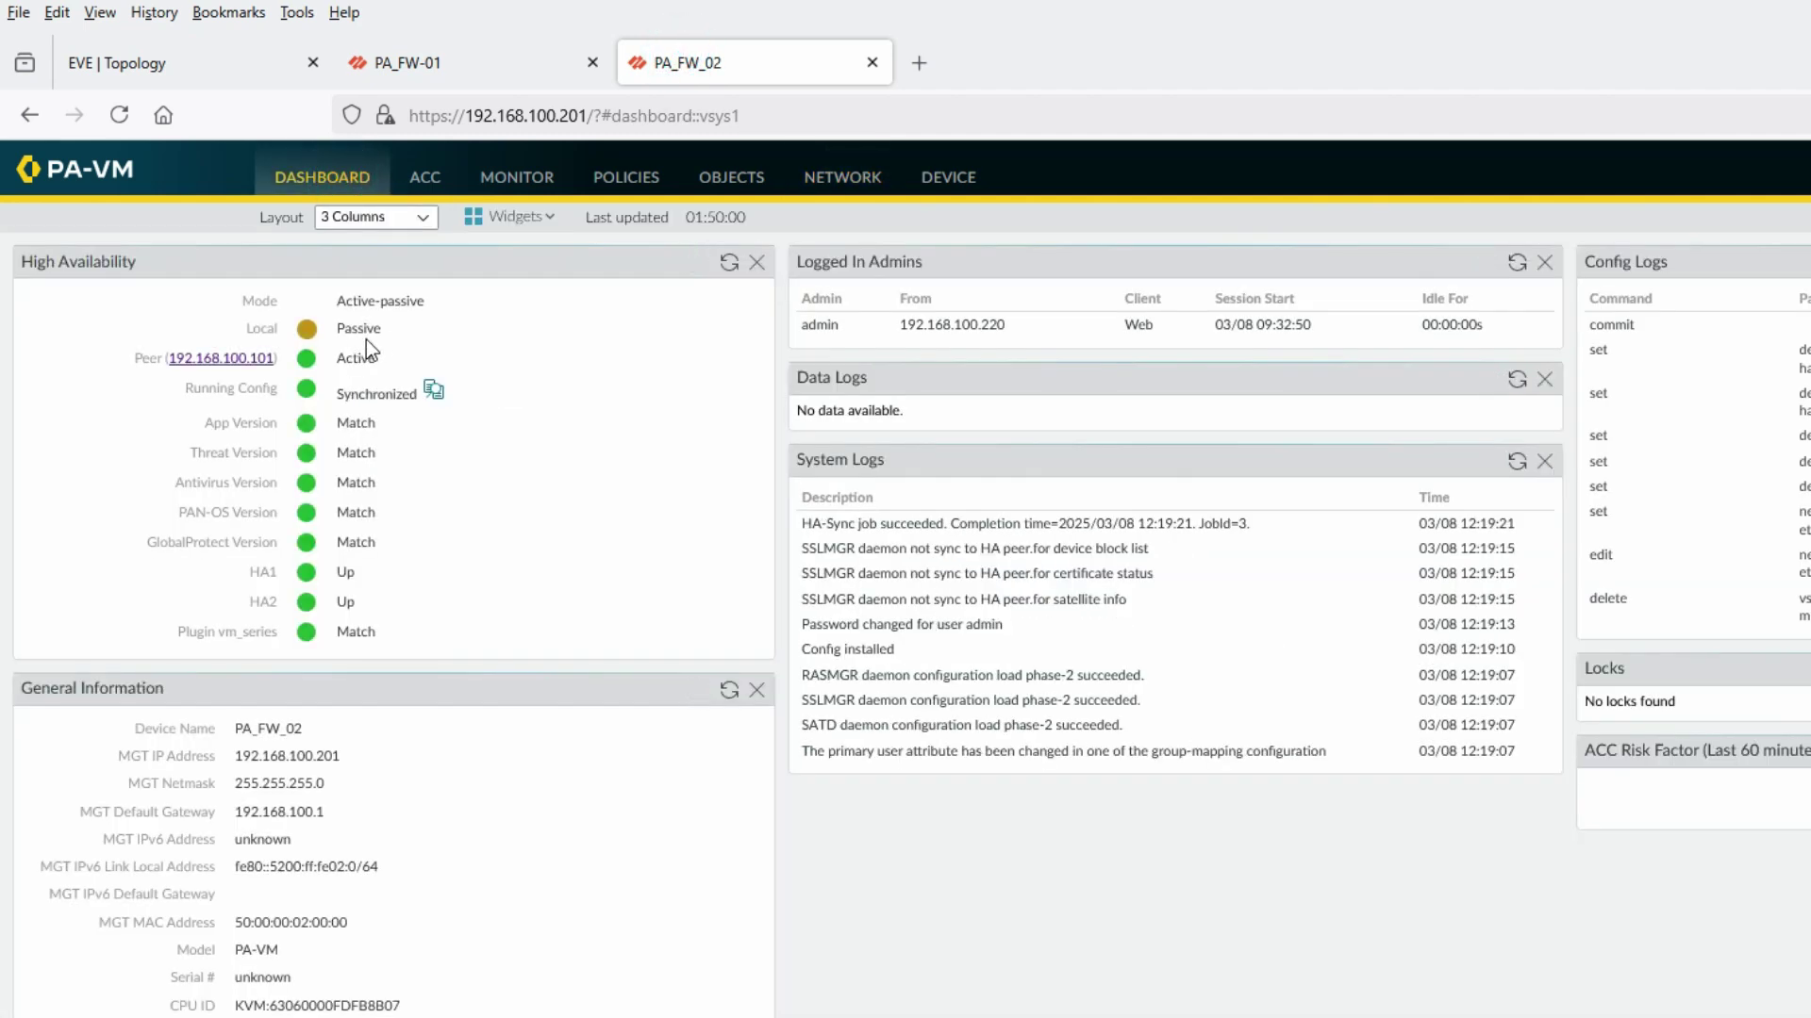
{"action": "left_click_drag", "start_coordinate": [381, 330], "coordinate": [280, 365]}
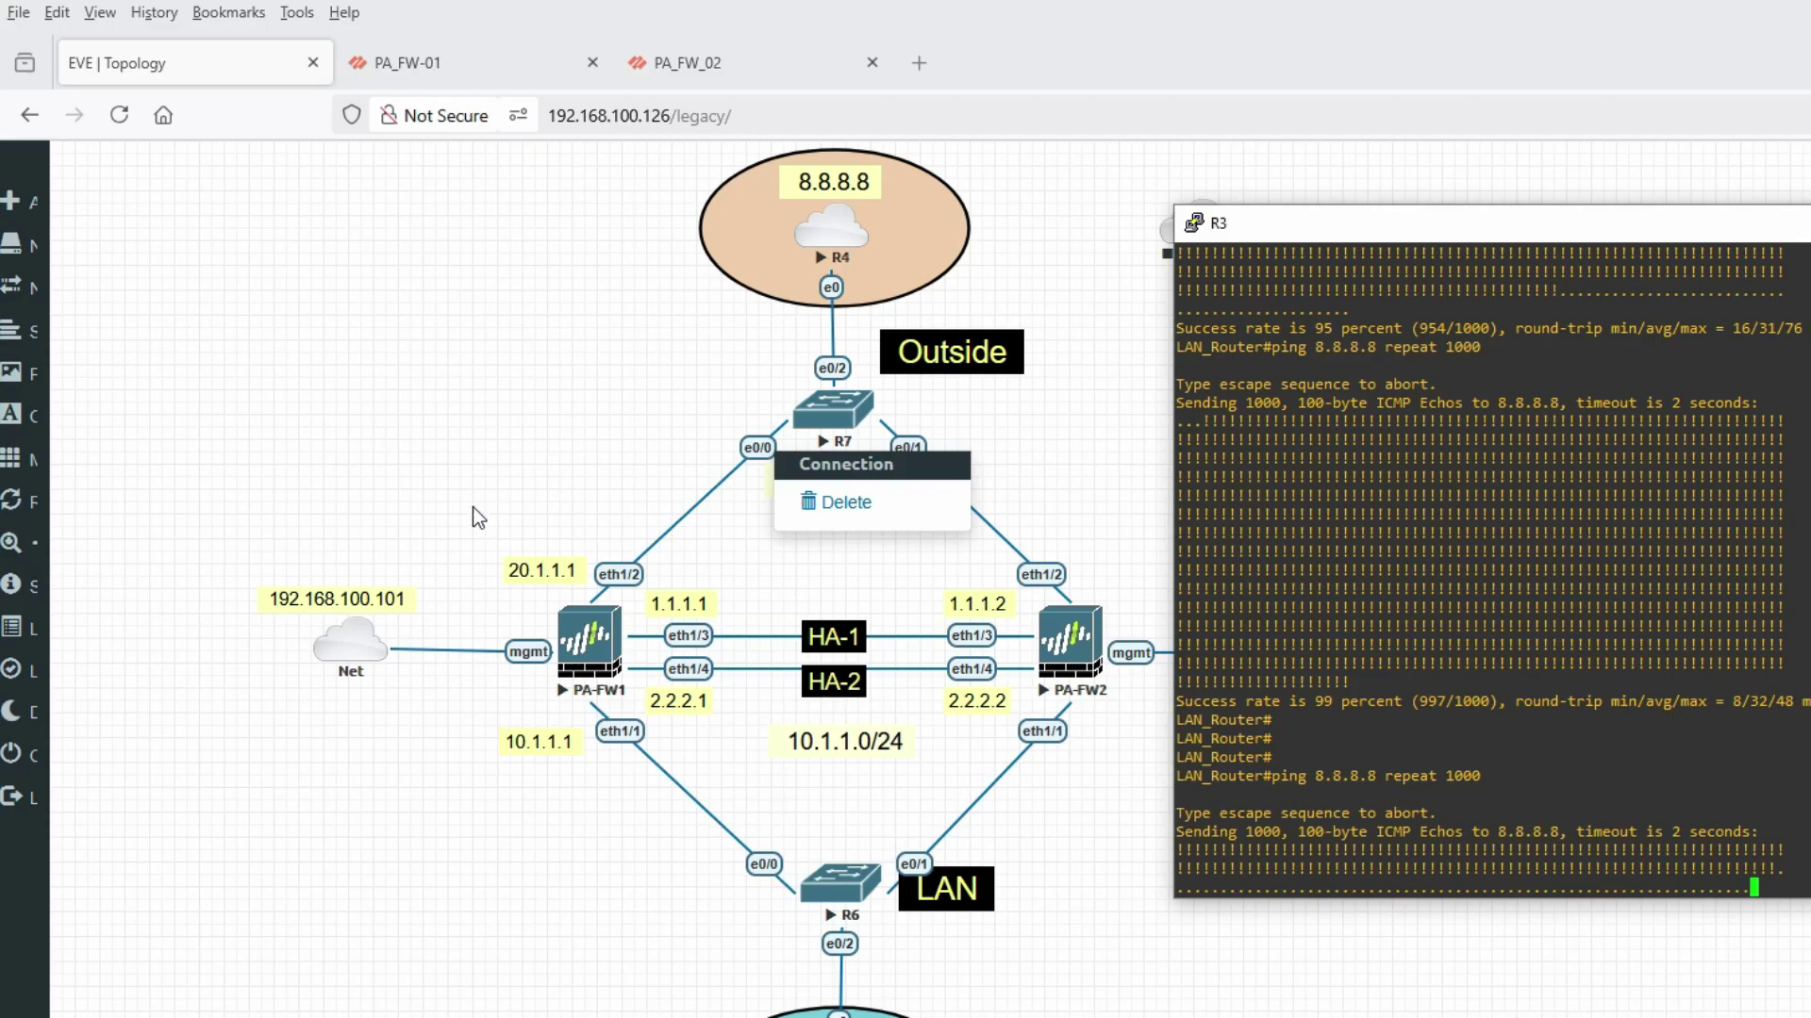
{"action": "left_click", "coordinate": [472, 500]}
{"action": "right_click", "coordinate": [598, 639]}
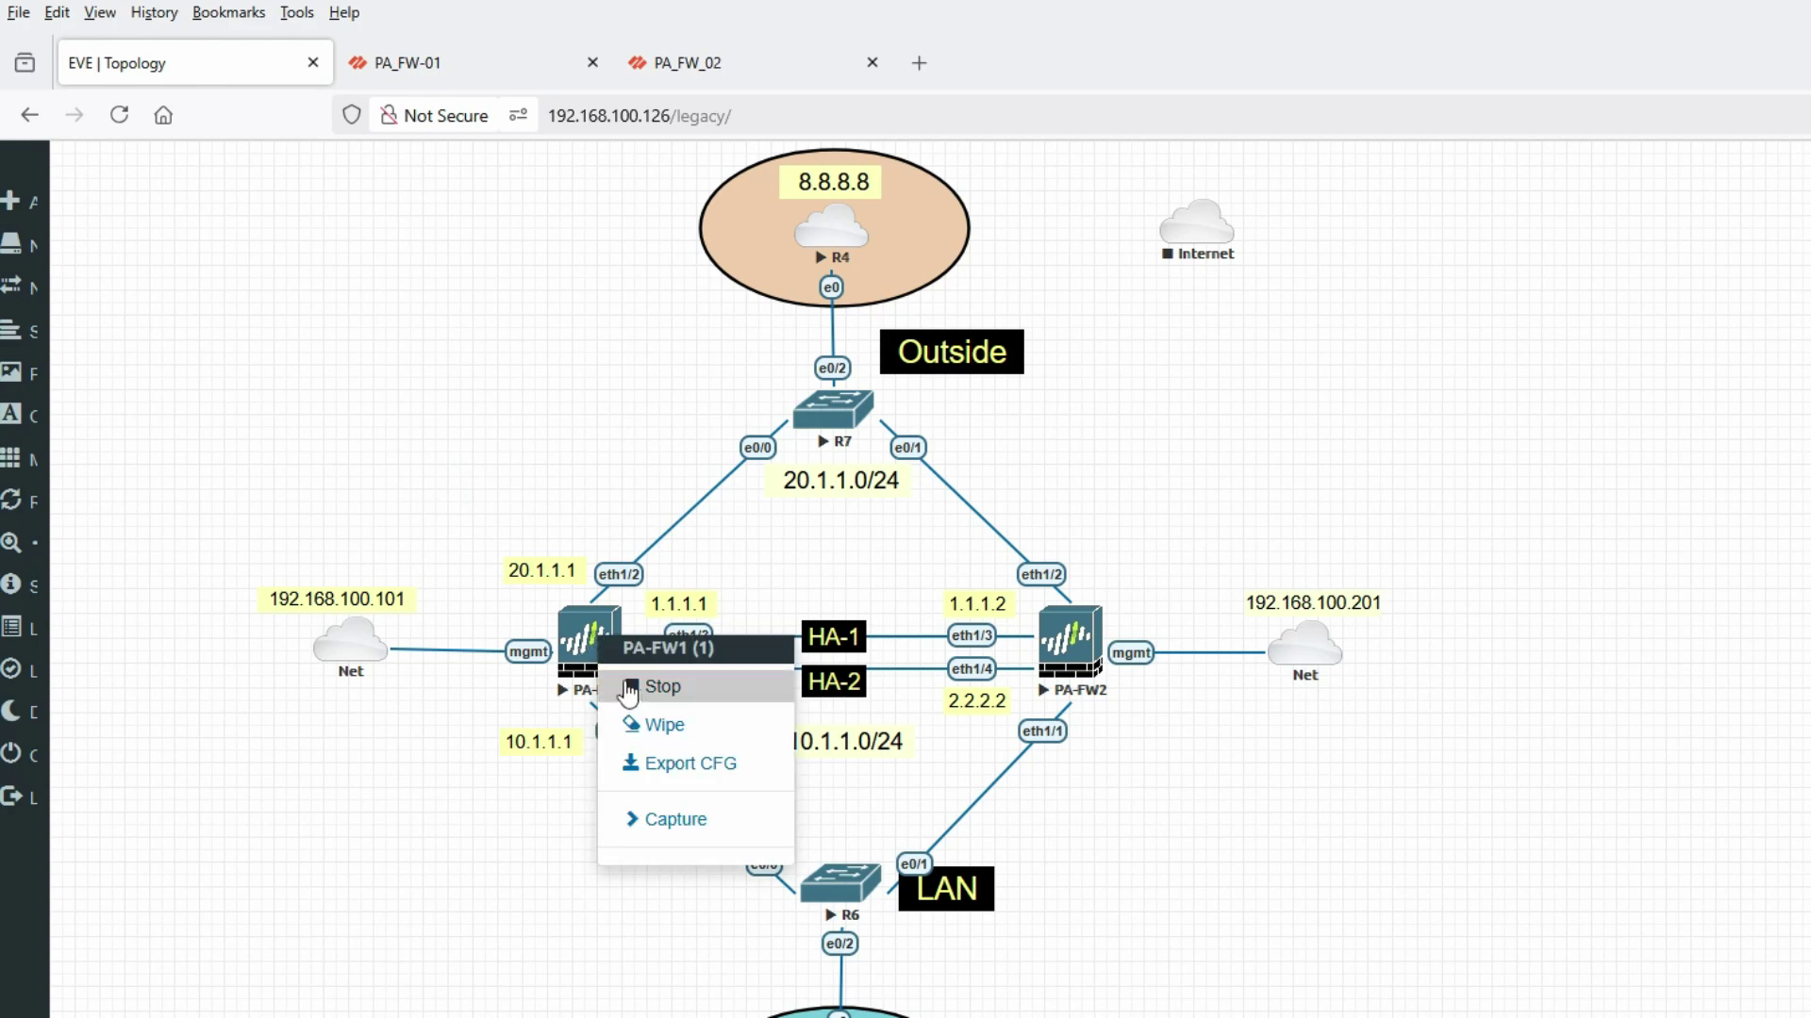
{"action": "left_click", "coordinate": [632, 687]}
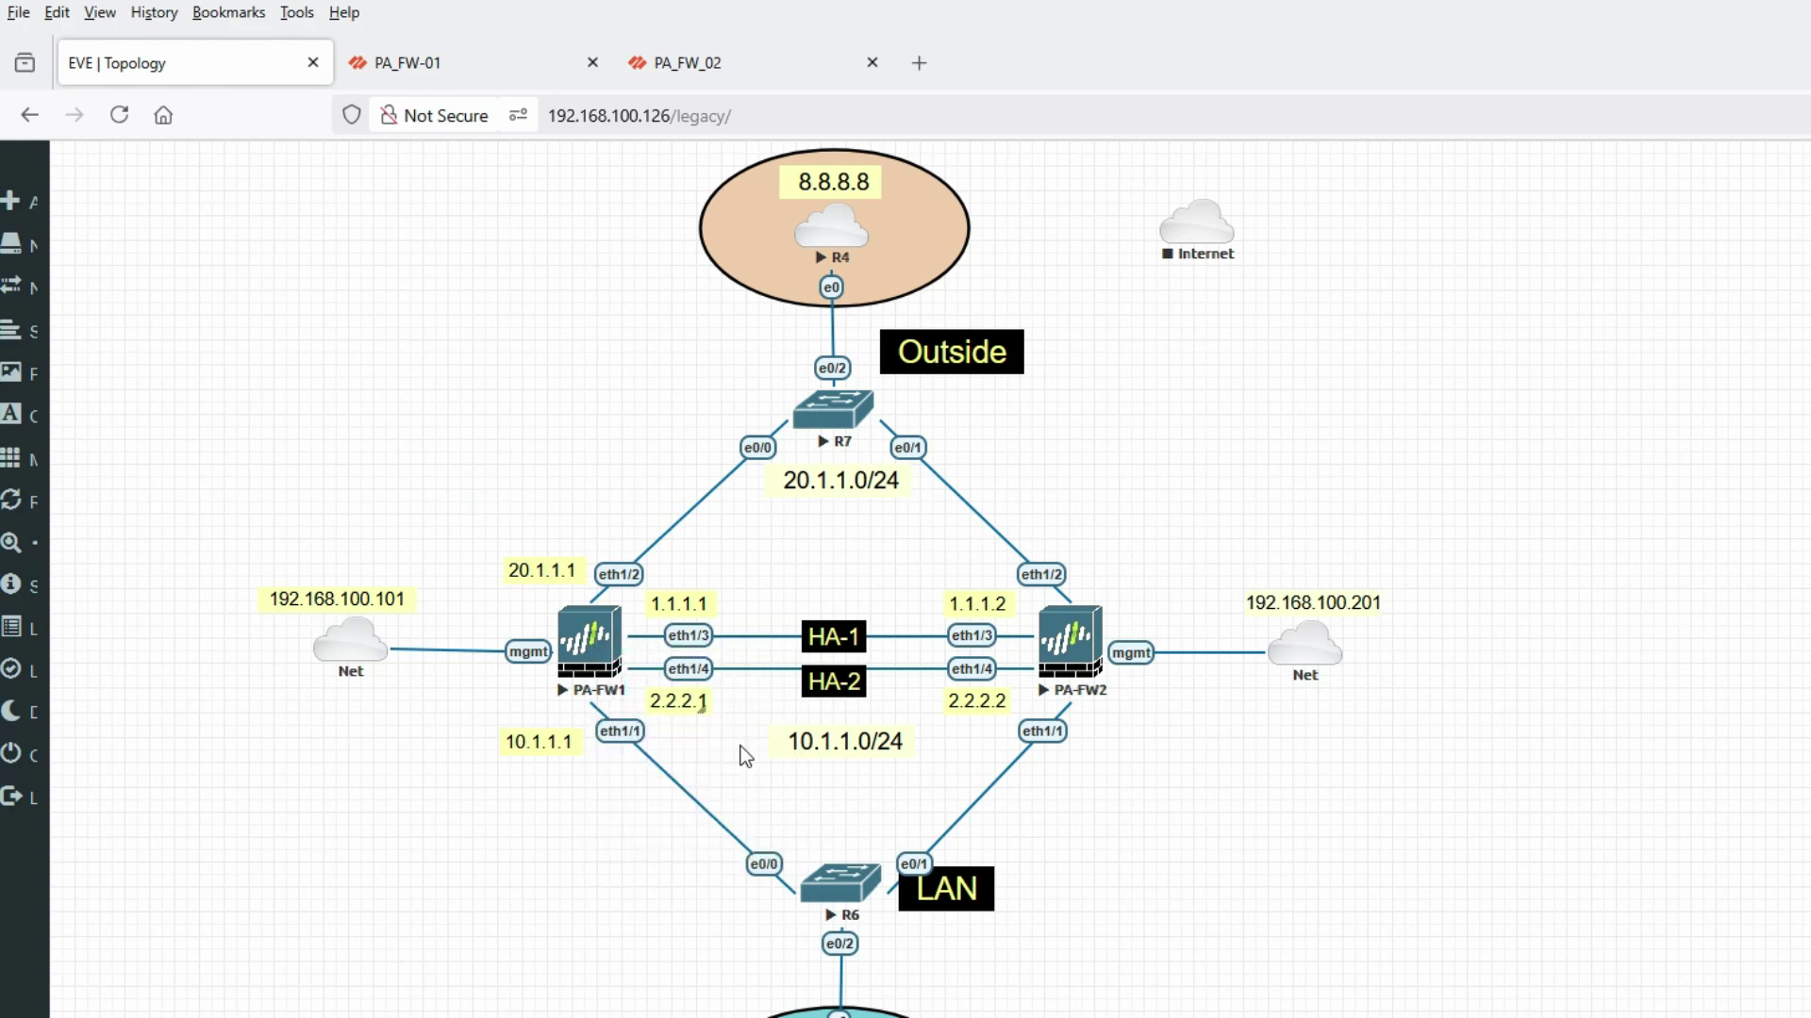
- Refresh PA_FW_02's High Availability widget to check the failover, and examine the running ping to 8.8.8.8 on R3
{"action": "left_click", "coordinate": [711, 62]}
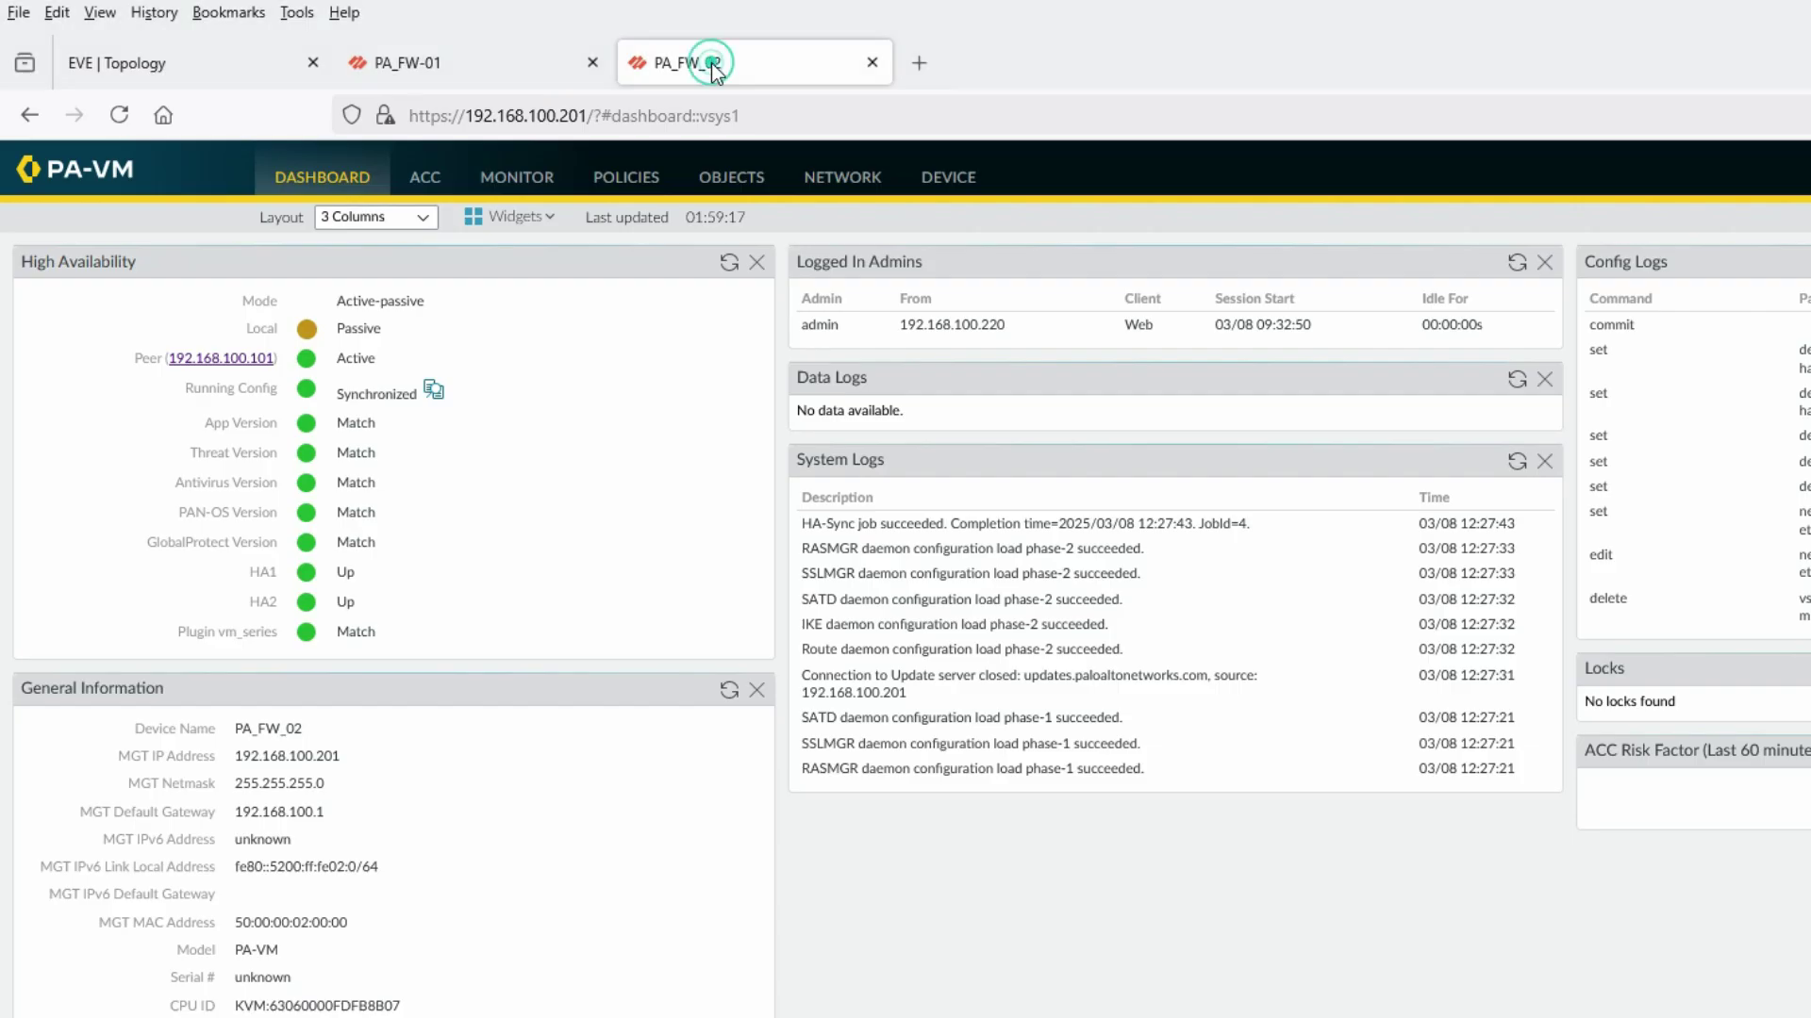
{"action": "left_click", "coordinate": [729, 262]}
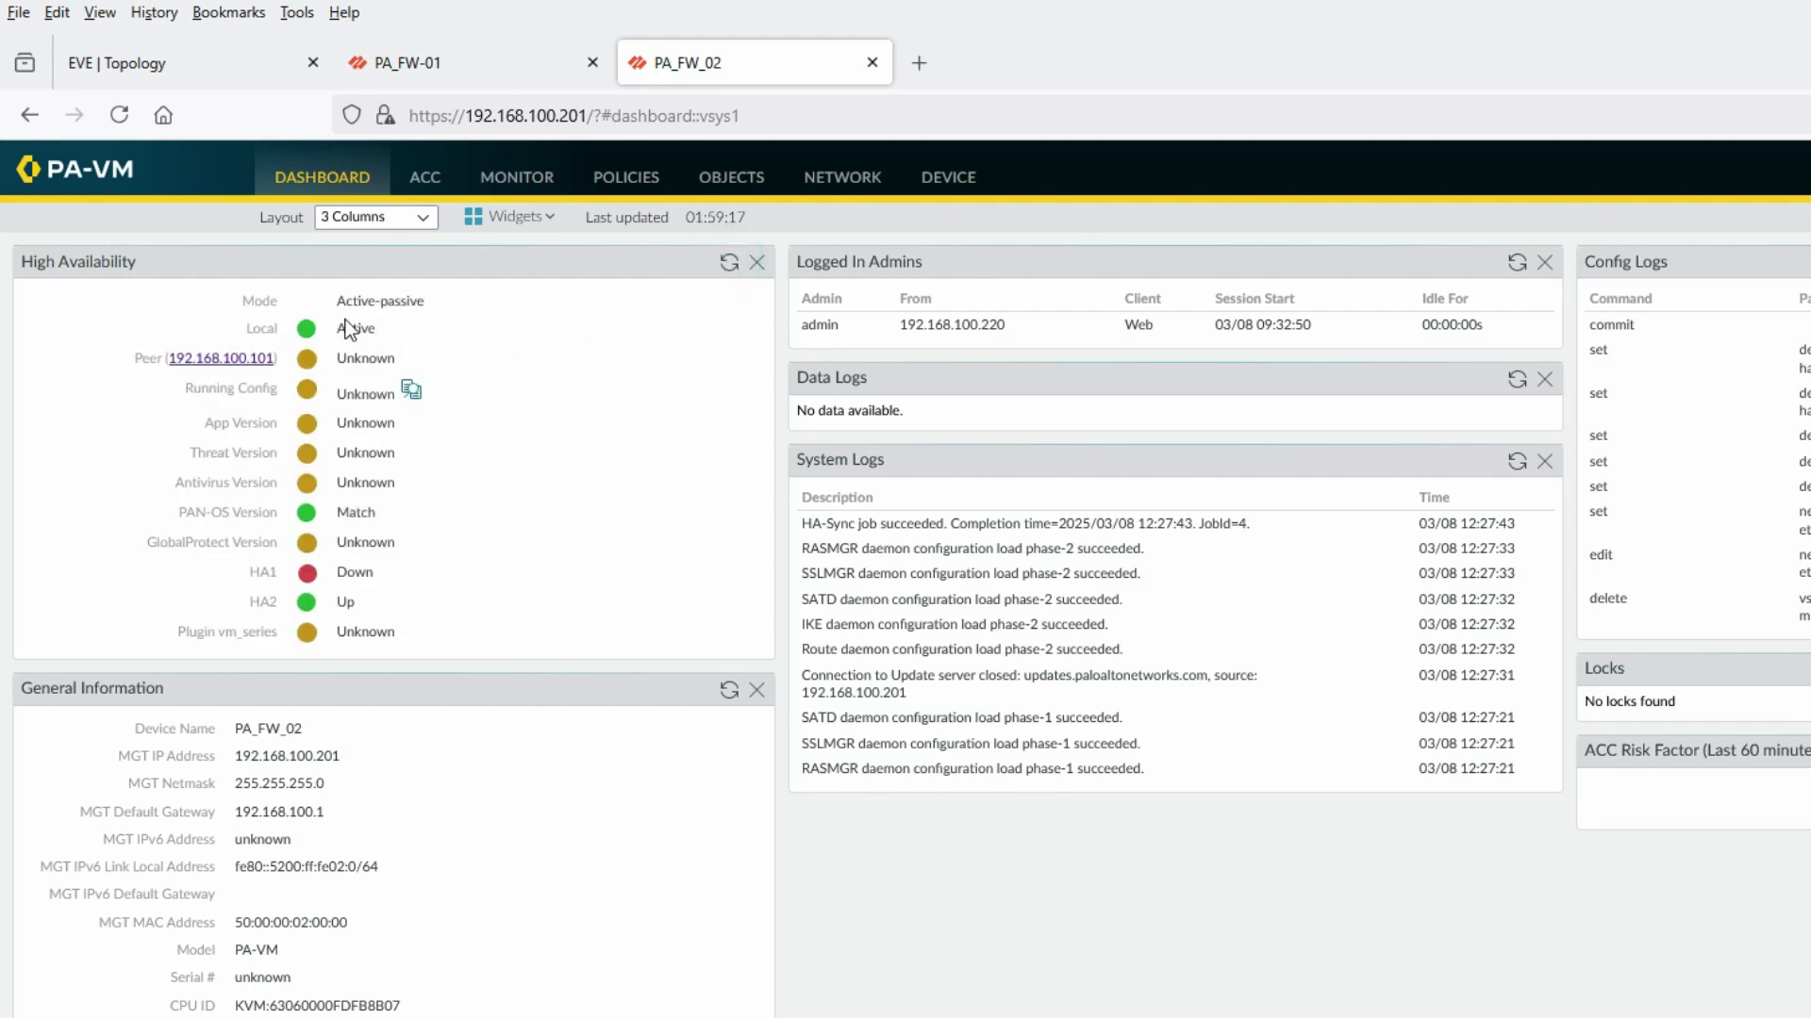
{"action": "mouse_move", "coordinate": [374, 336]}
{"action": "key", "text": "alt+Tab"}
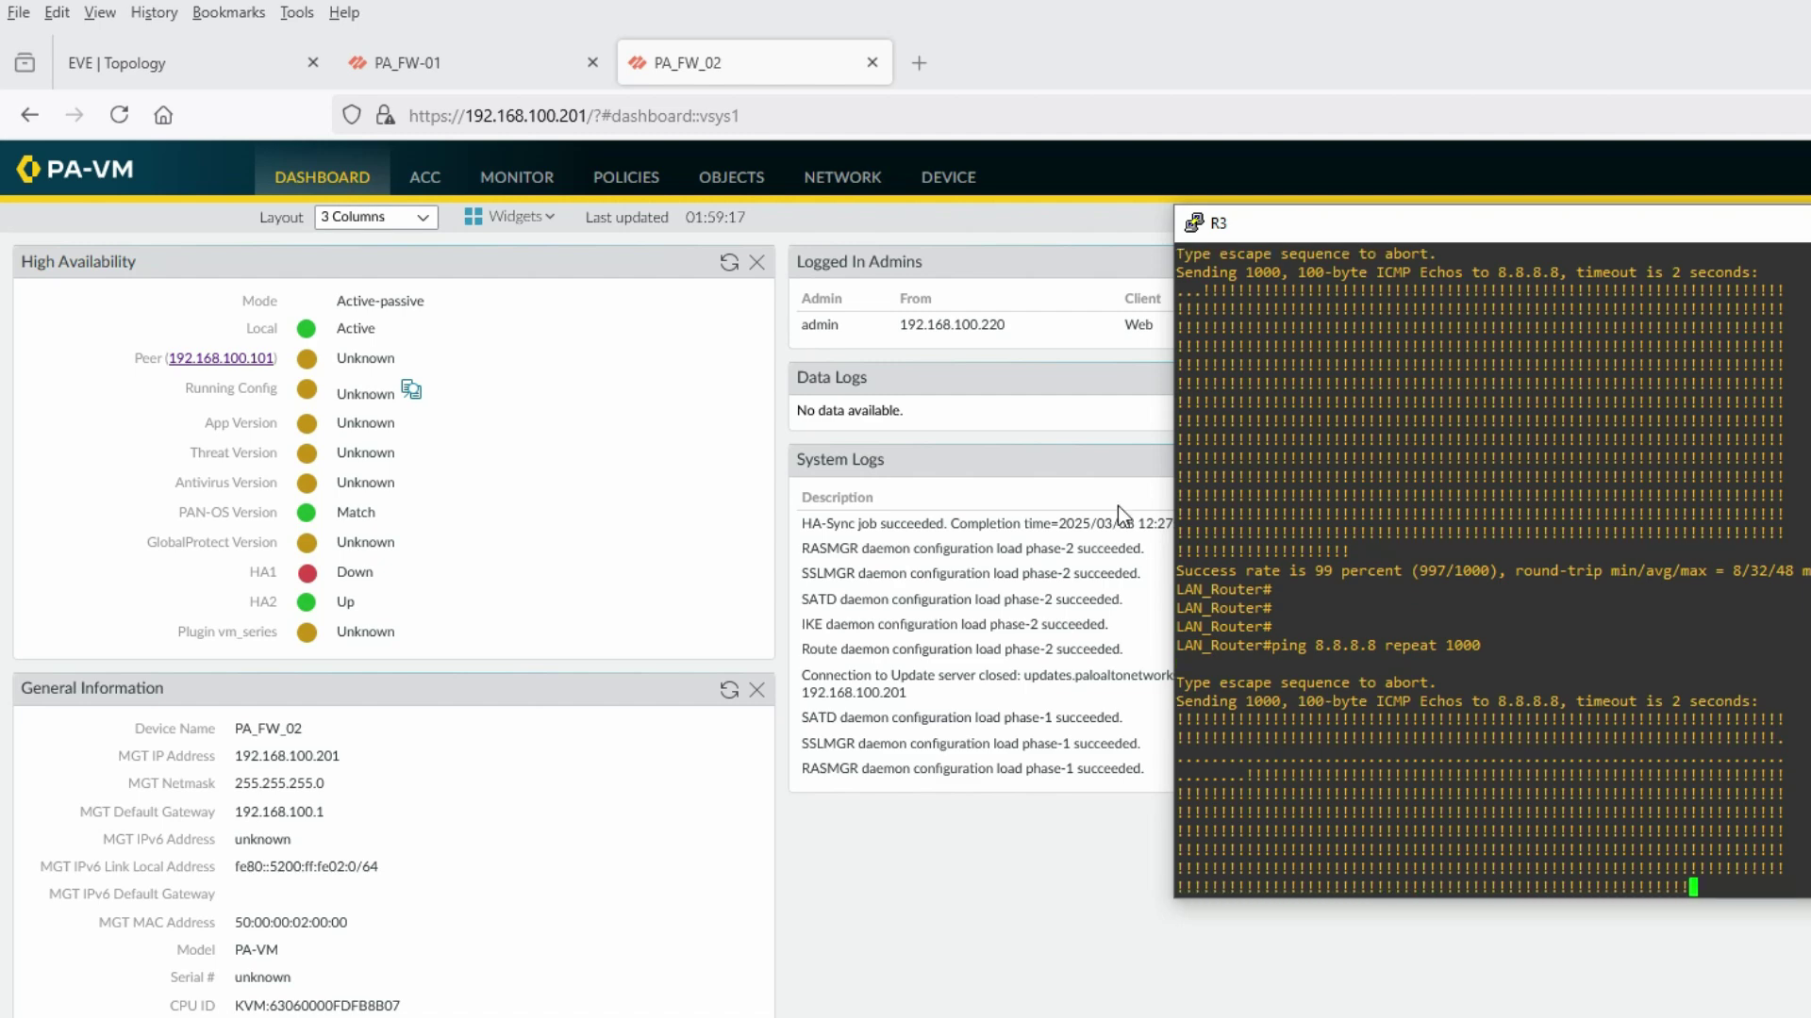
- Start the PA-FW1 node again in the EVE topology
{"action": "left_click", "coordinate": [511, 58]}
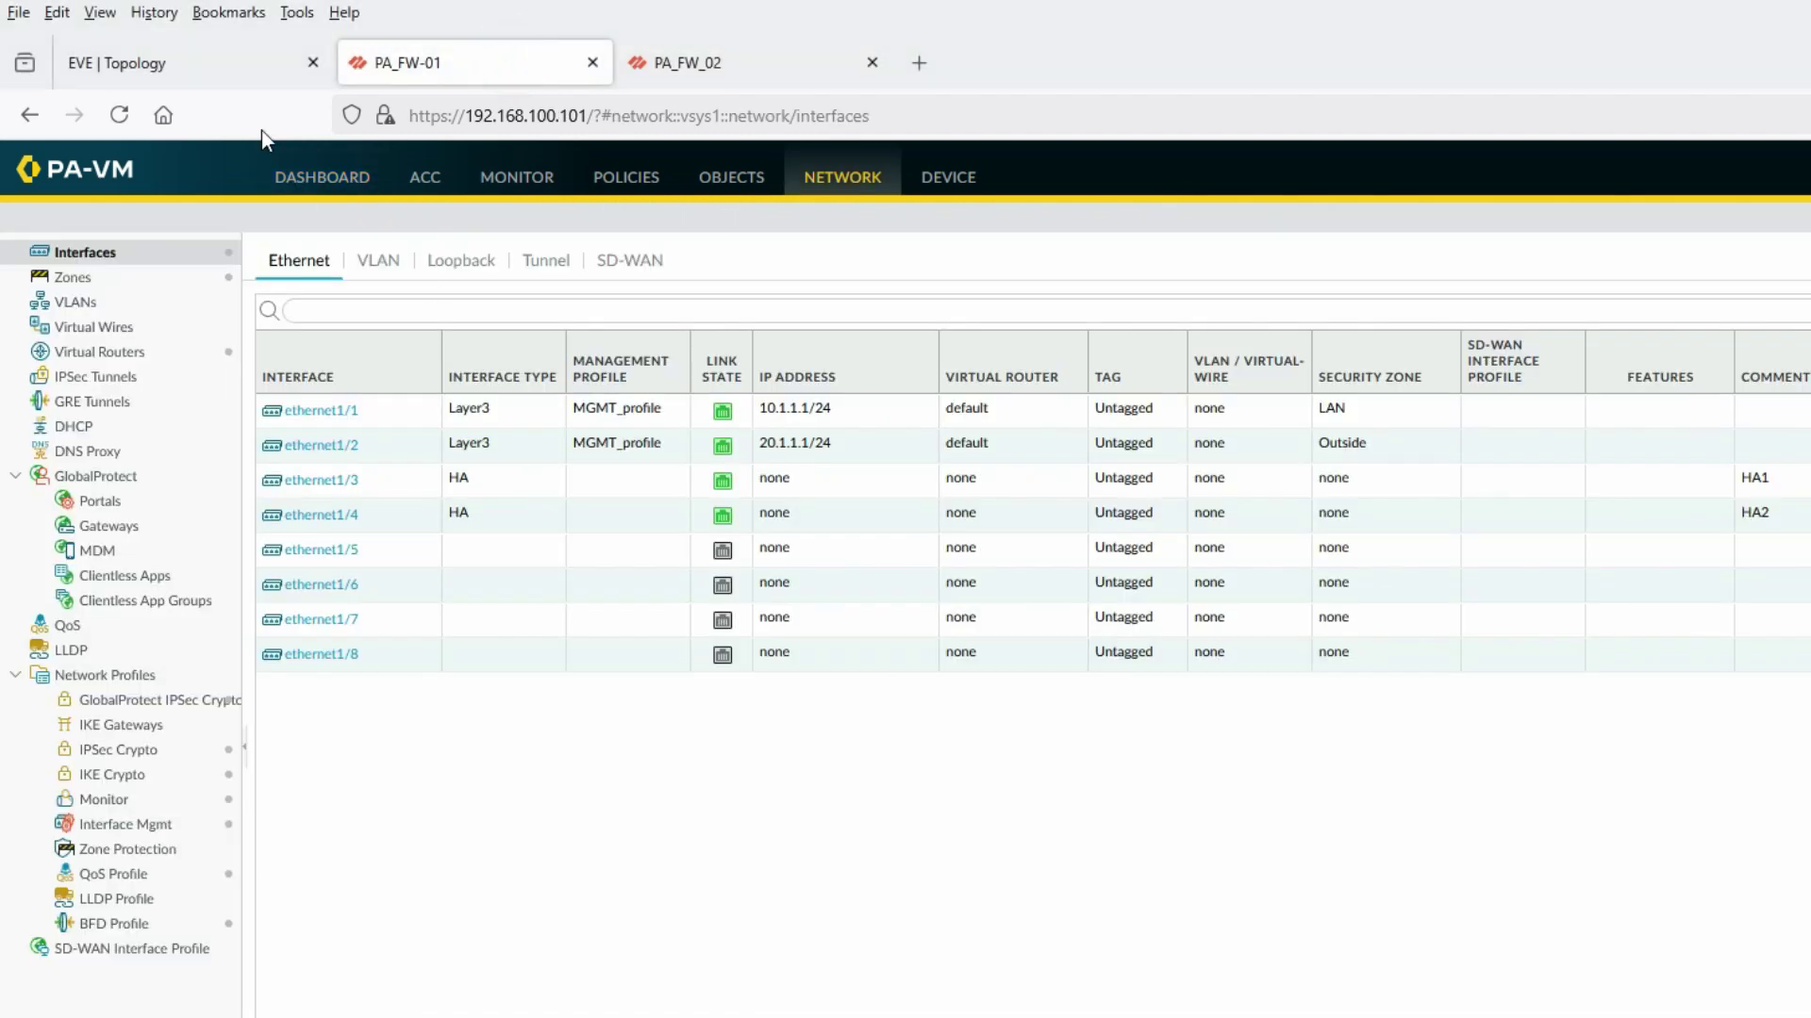
{"action": "left_click", "coordinate": [212, 63]}
{"action": "right_click", "coordinate": [580, 662]}
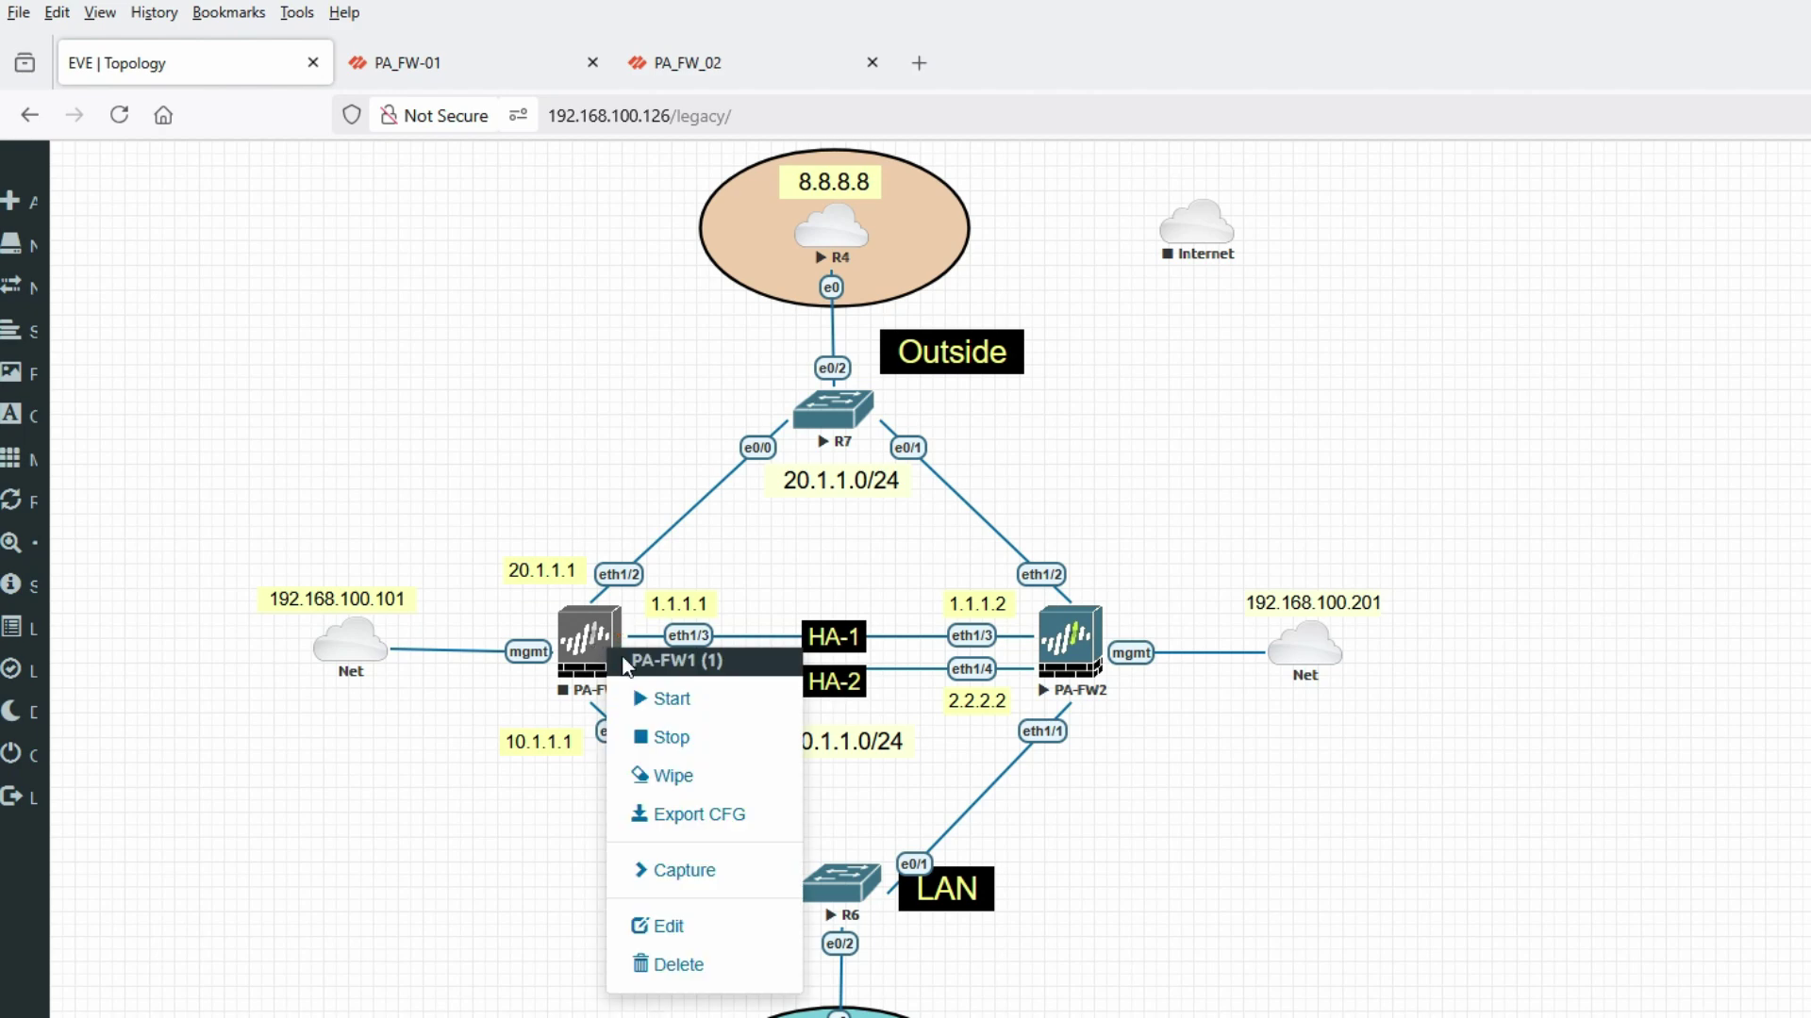
{"action": "left_click", "coordinate": [666, 699]}
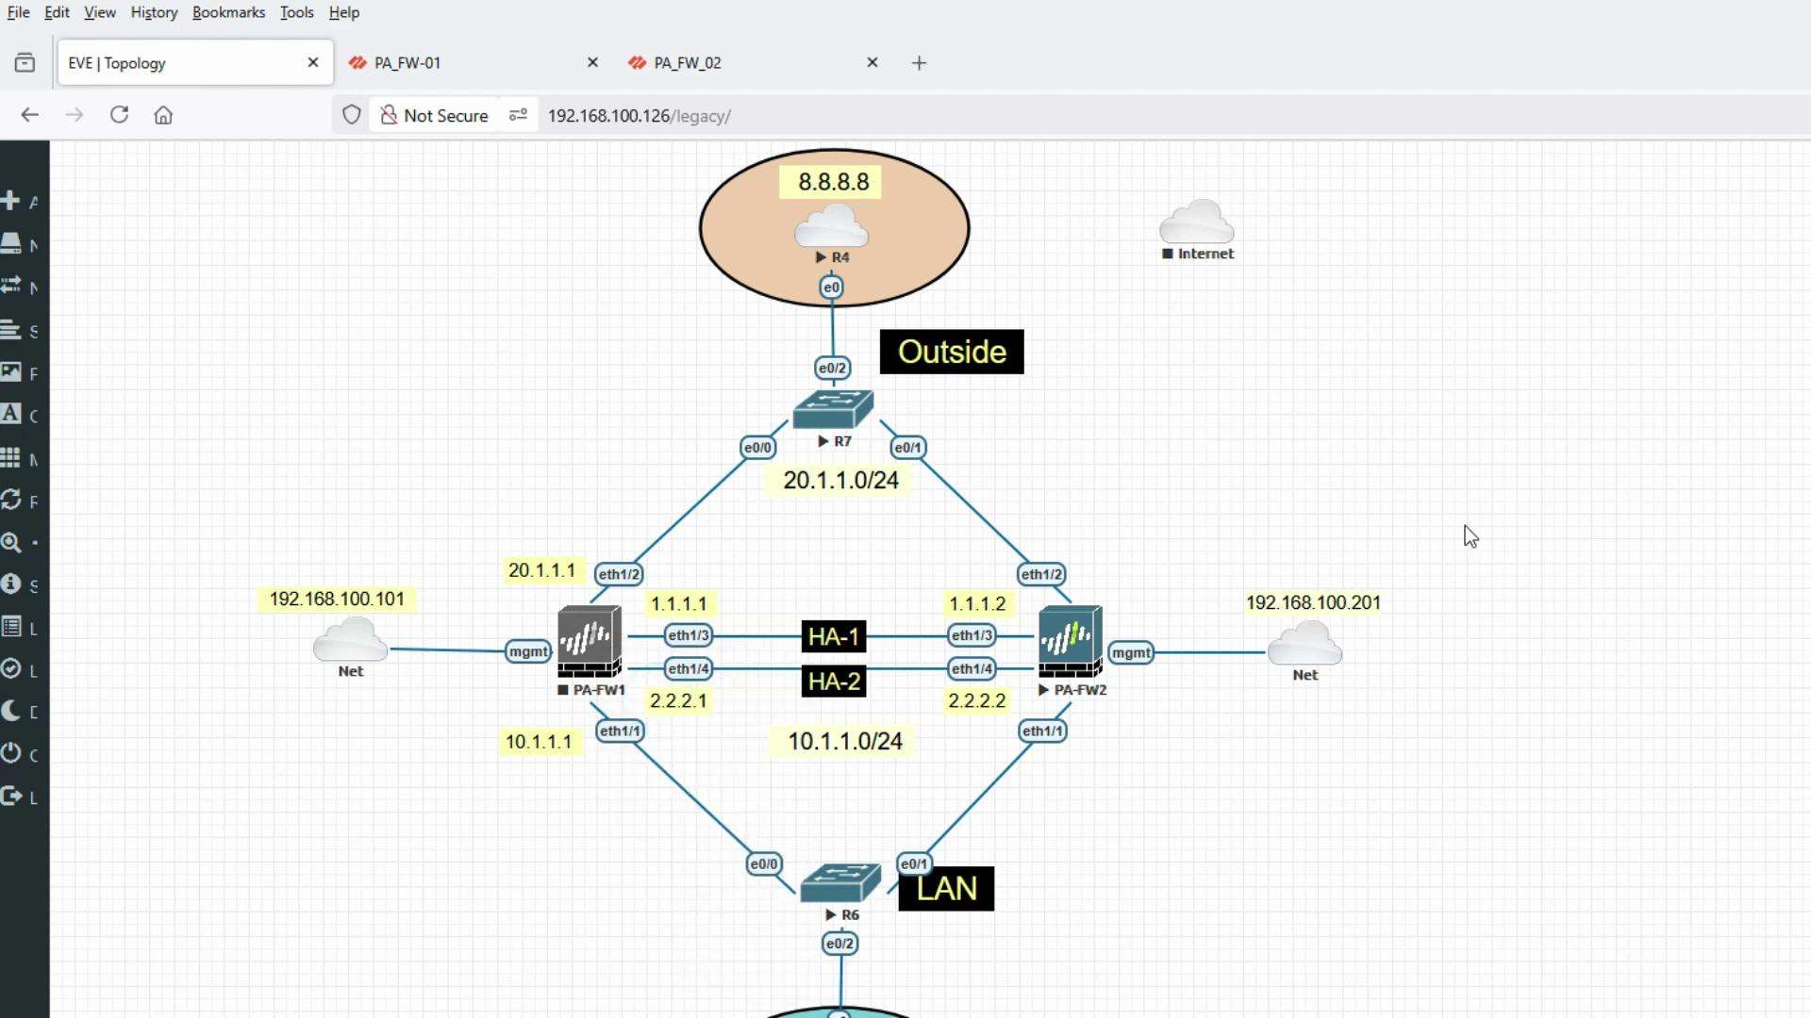
- Compare the local and peer HA states on the dashboards of PA_FW_02 and PA_FW-01
{"action": "left_click", "coordinate": [762, 70]}
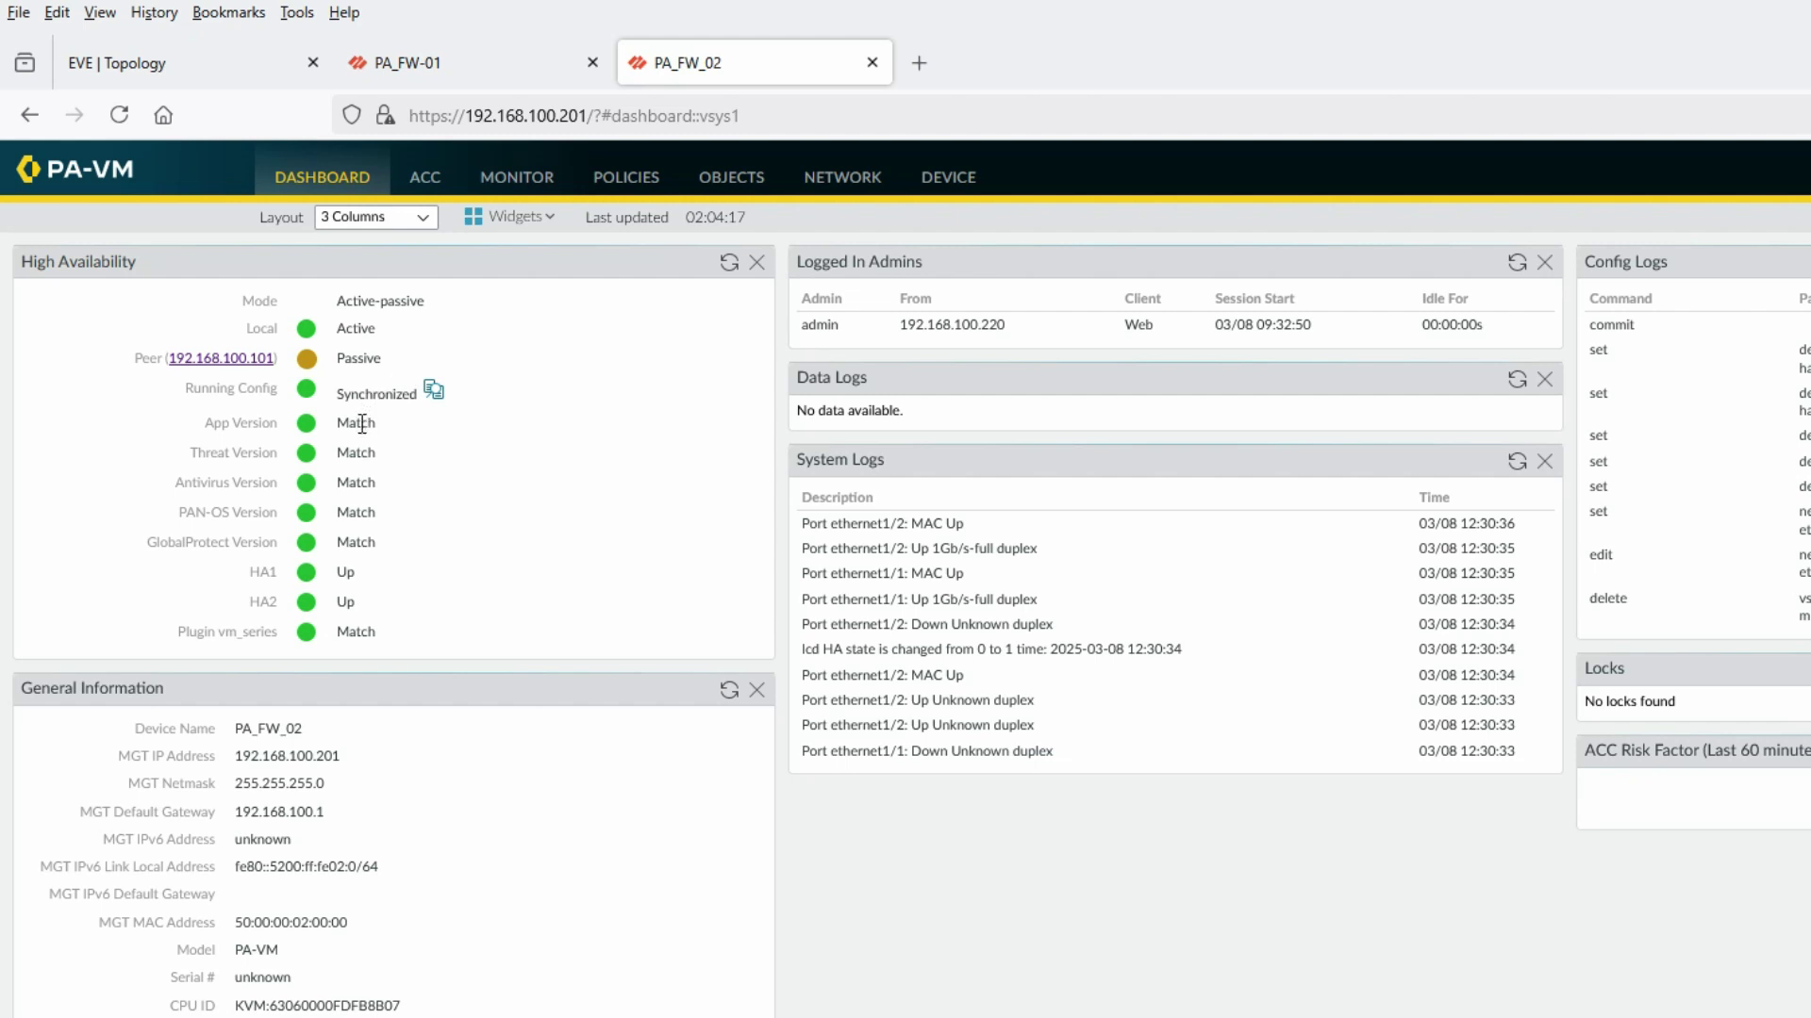
{"action": "mouse_move", "coordinate": [362, 424]}
{"action": "double_click", "coordinate": [382, 330]}
{"action": "mouse_move", "coordinate": [292, 337]}
{"action": "mouse_move", "coordinate": [370, 360]}
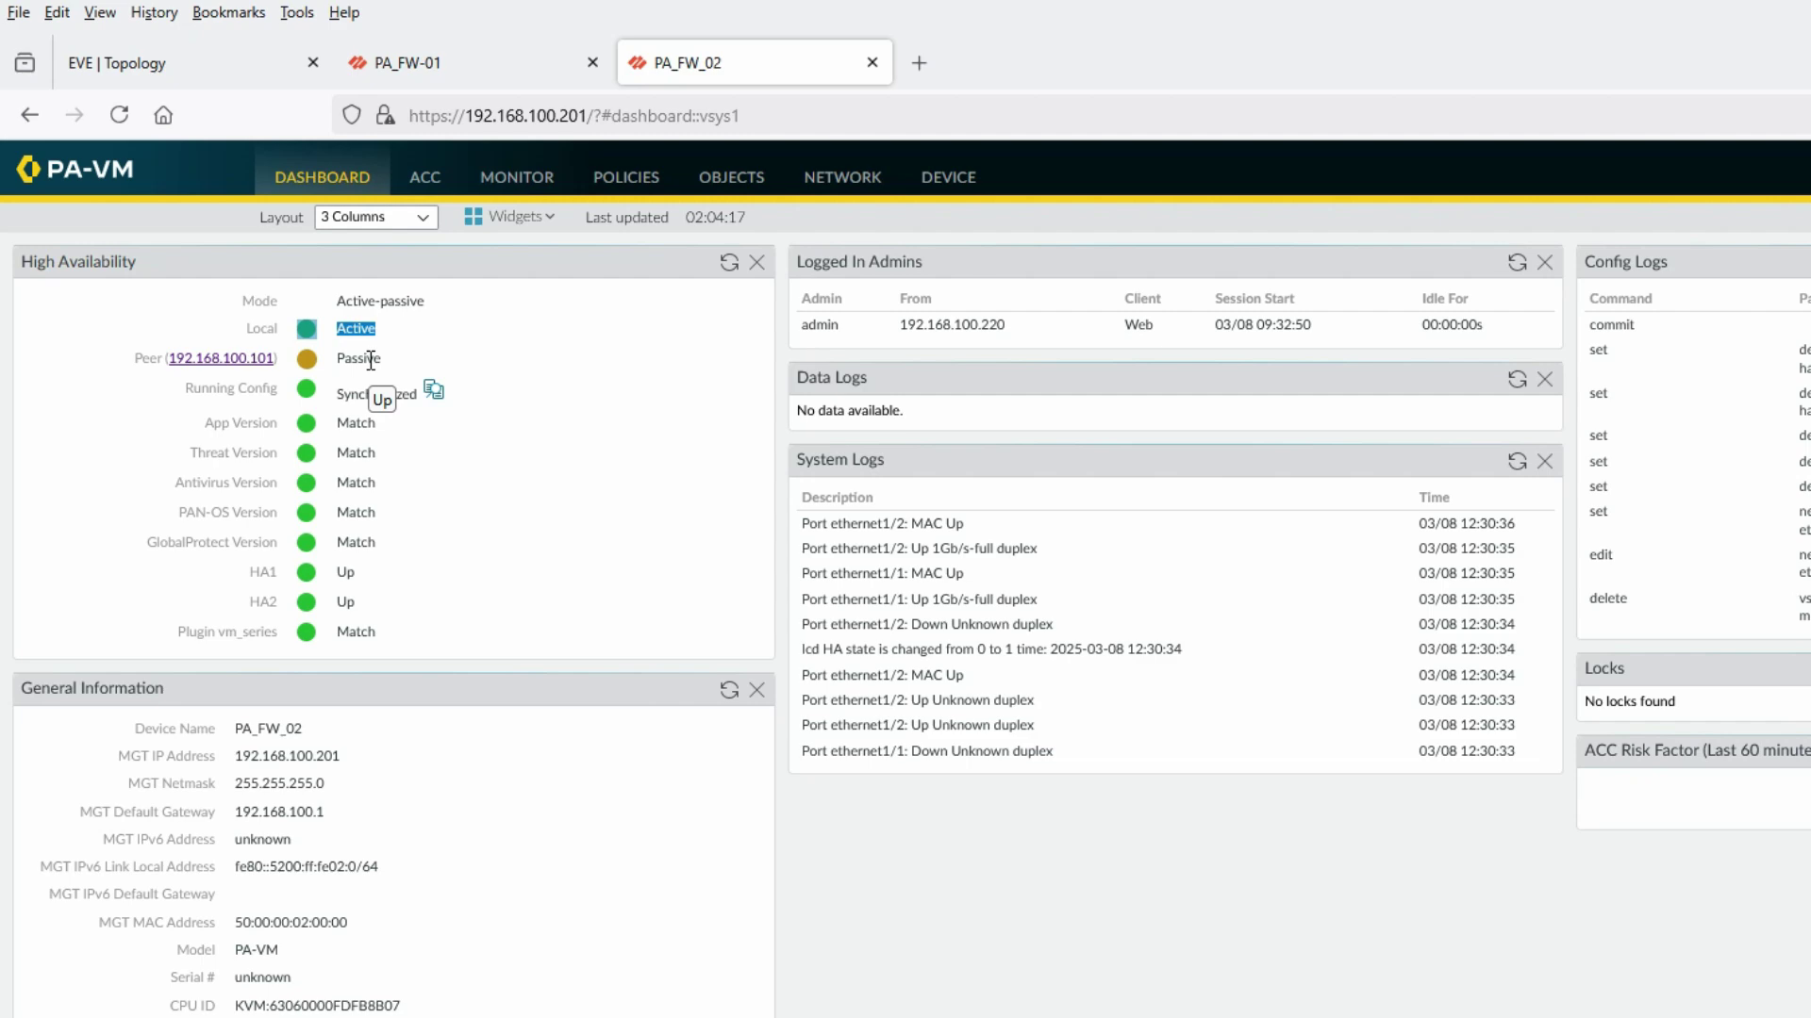
{"action": "left_click", "coordinate": [426, 54]}
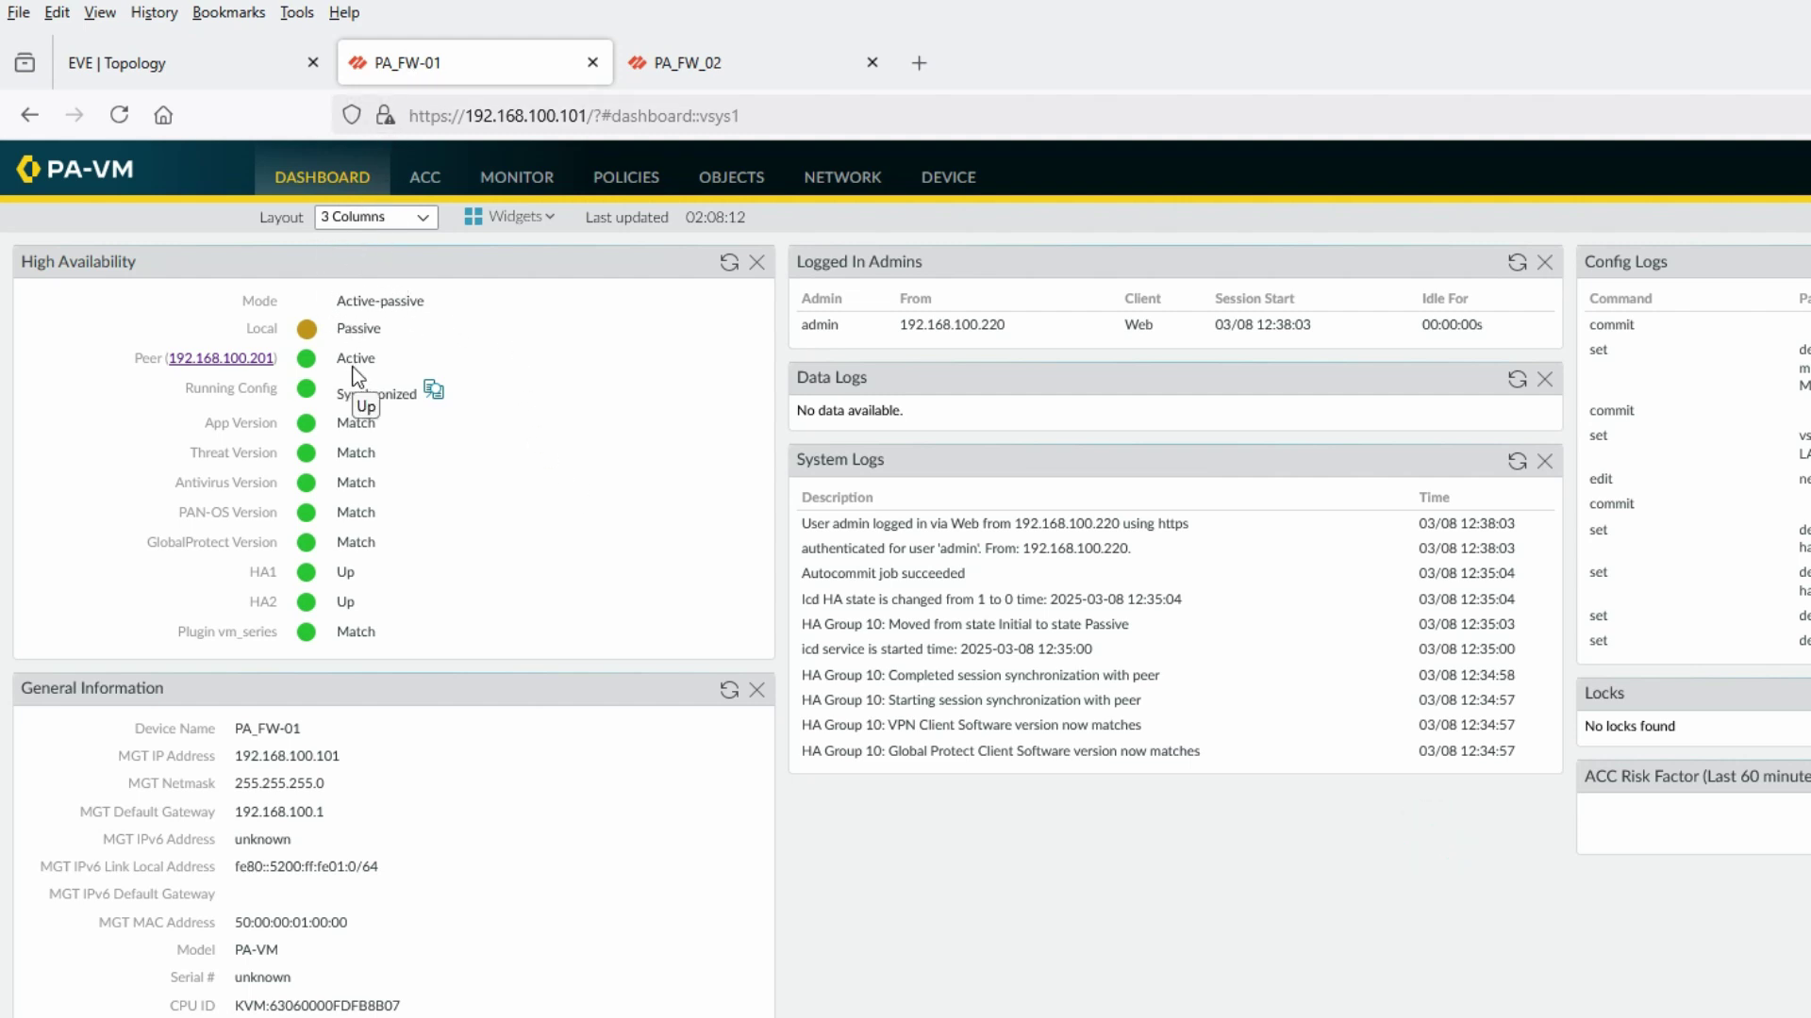
{"action": "left_click_drag", "start_coordinate": [387, 326], "coordinate": [286, 366]}
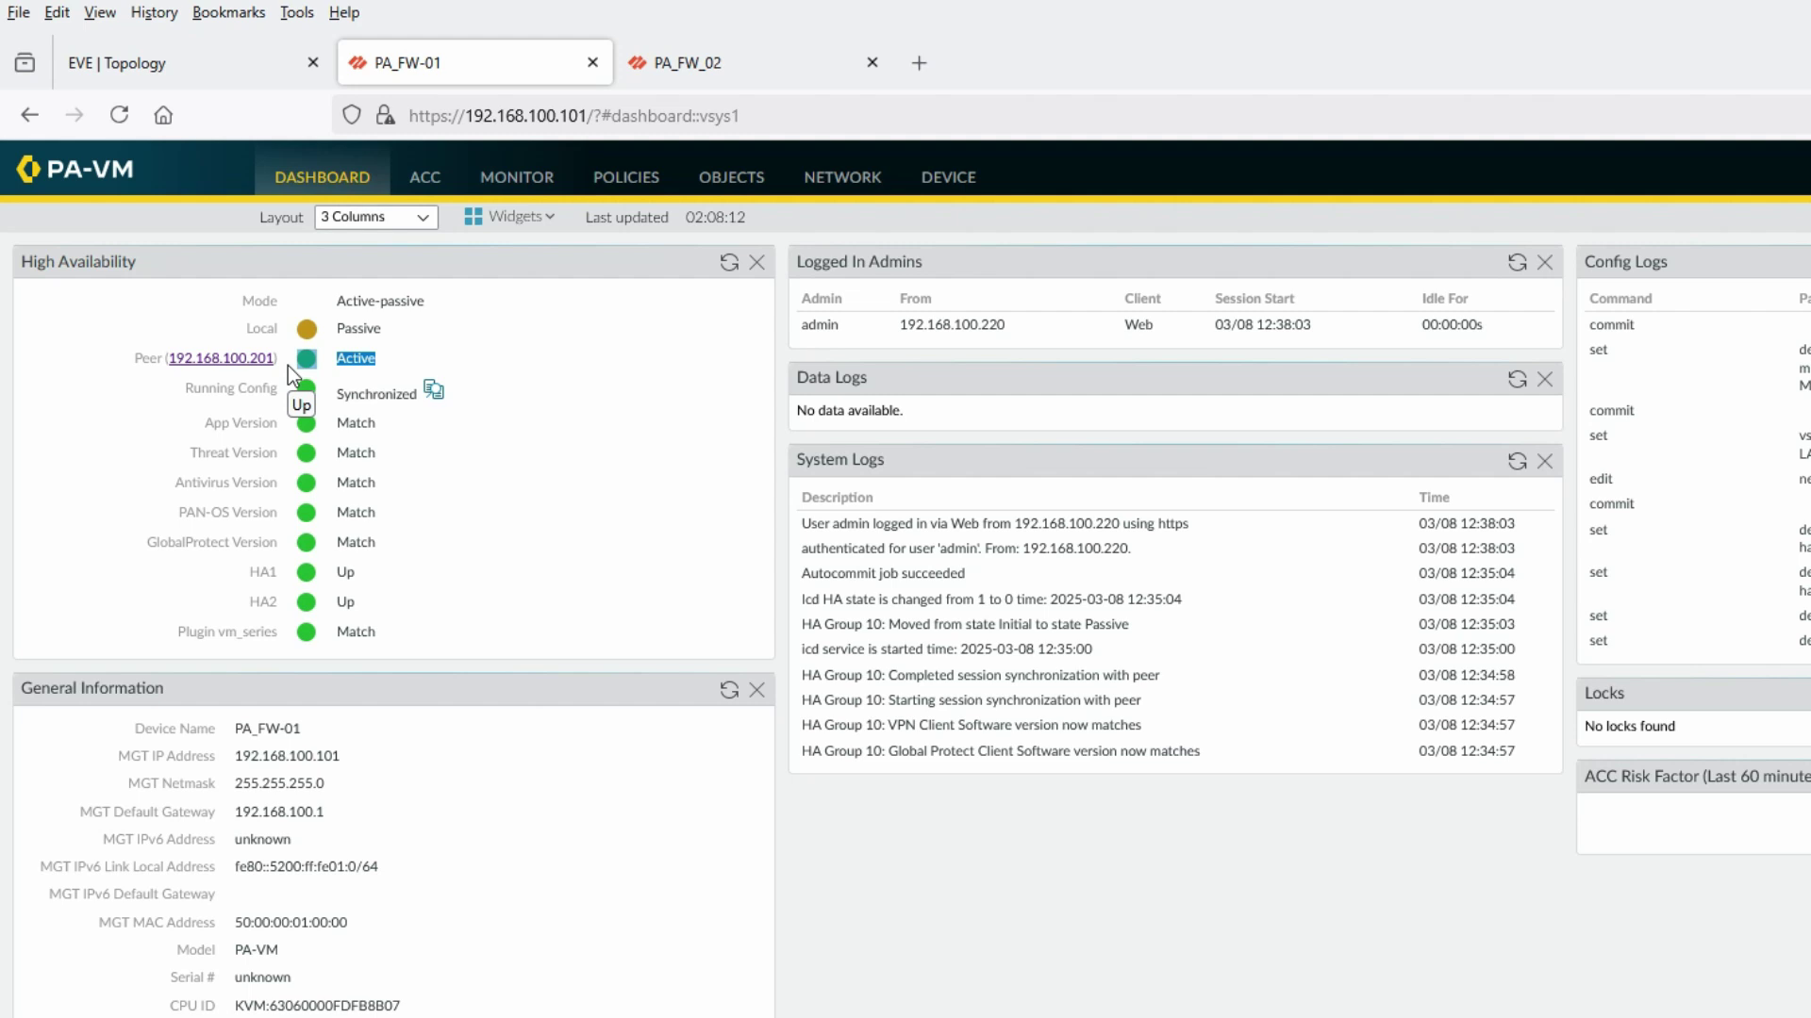
- Suspend PA_FW_02 as the local device for high availability through its HA operational commands
{"action": "key", "text": "ctrl+Tab"}
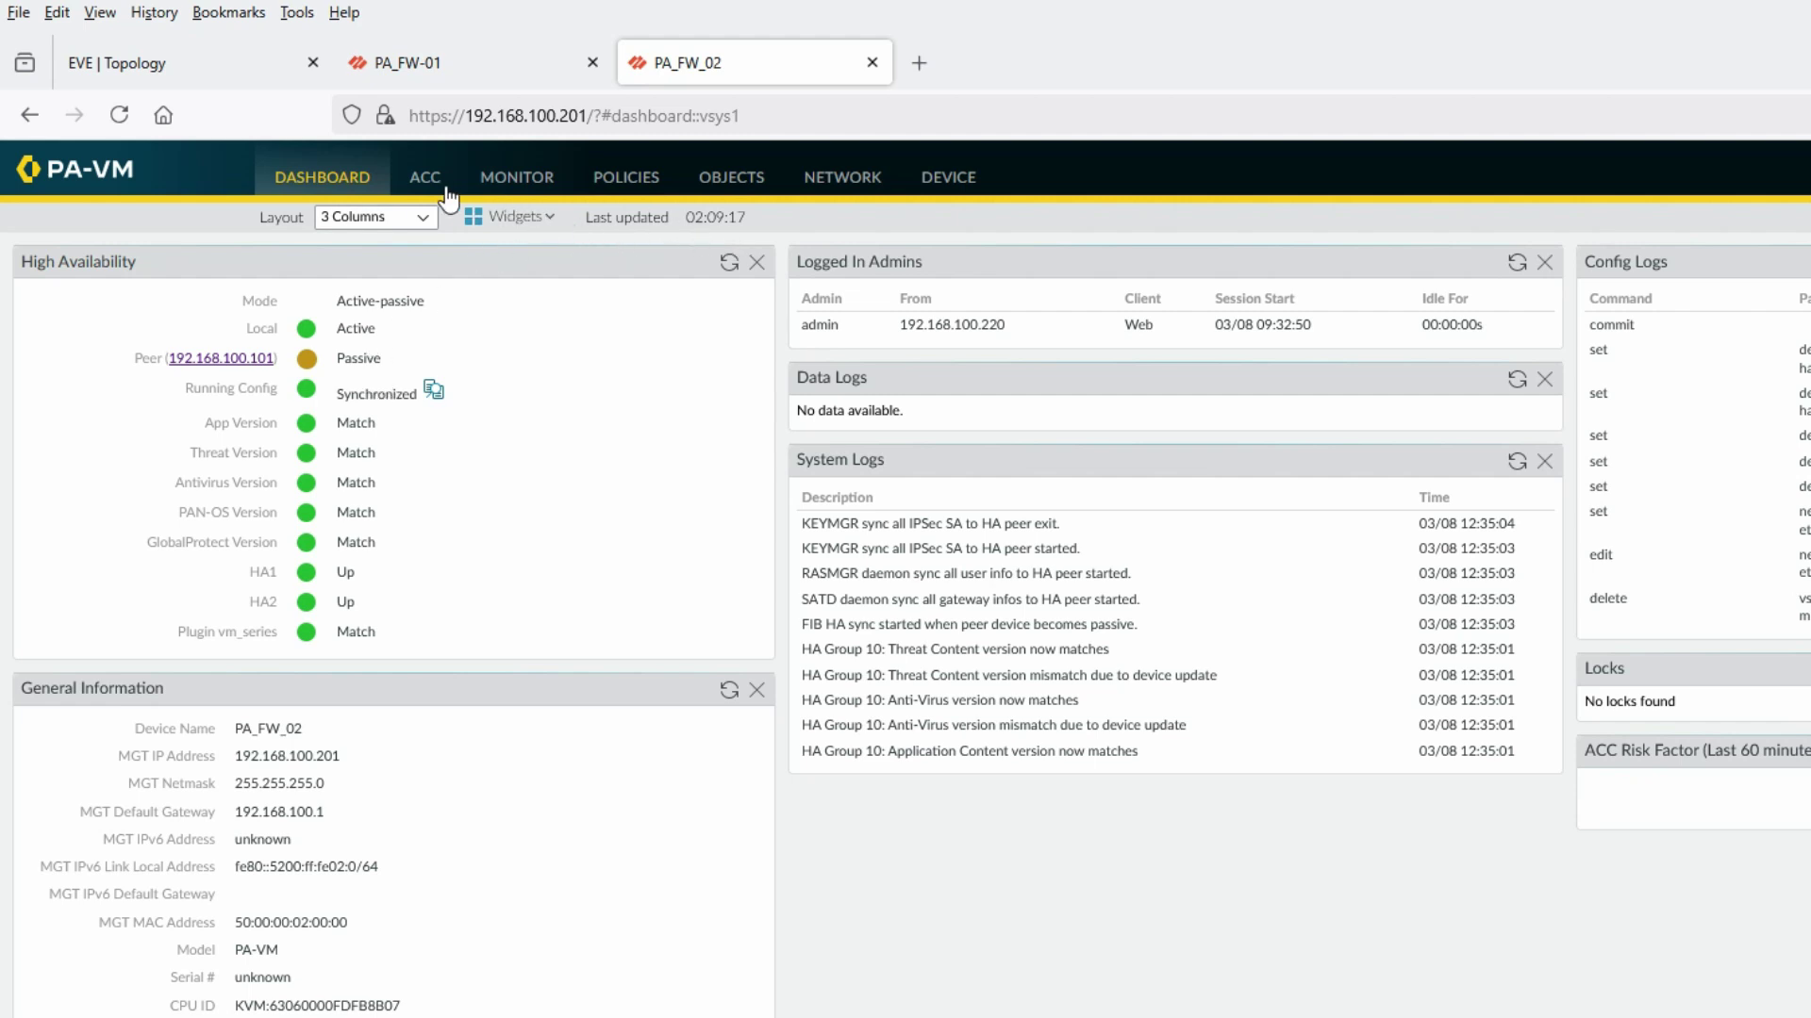
{"action": "left_click", "coordinate": [948, 177]}
{"action": "left_click", "coordinate": [769, 267]}
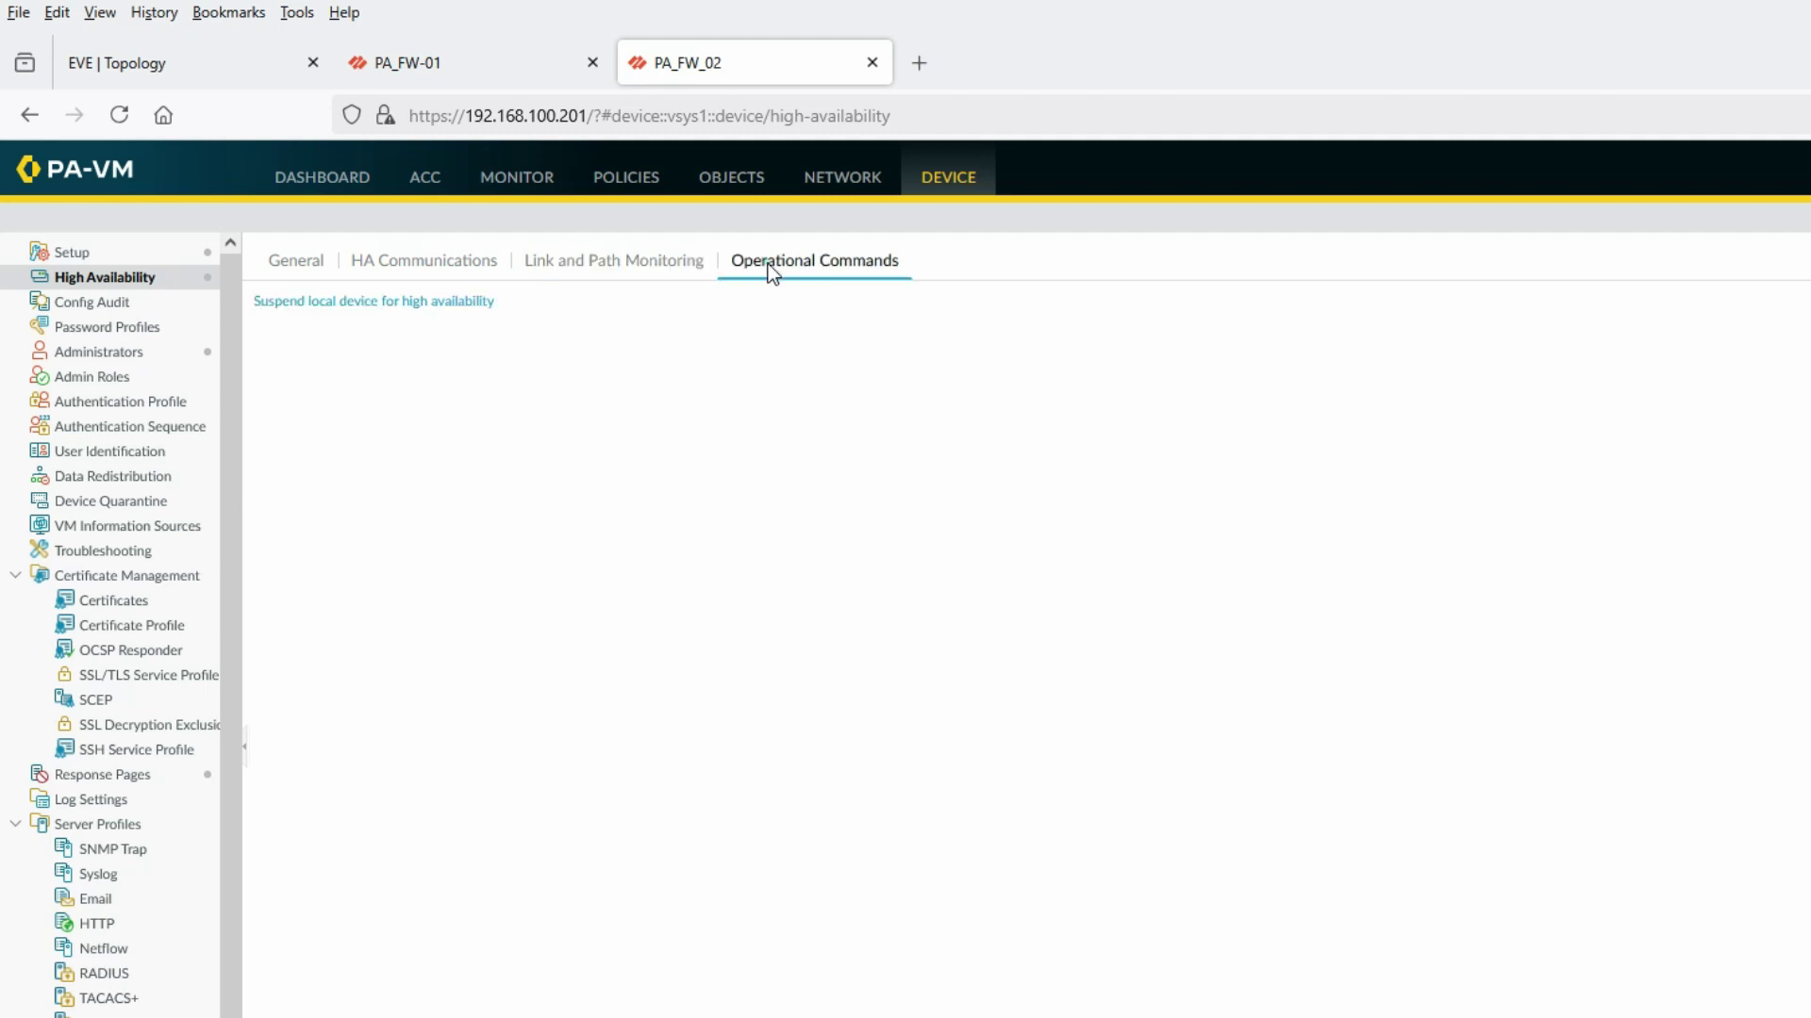
{"action": "left_click", "coordinate": [336, 304]}
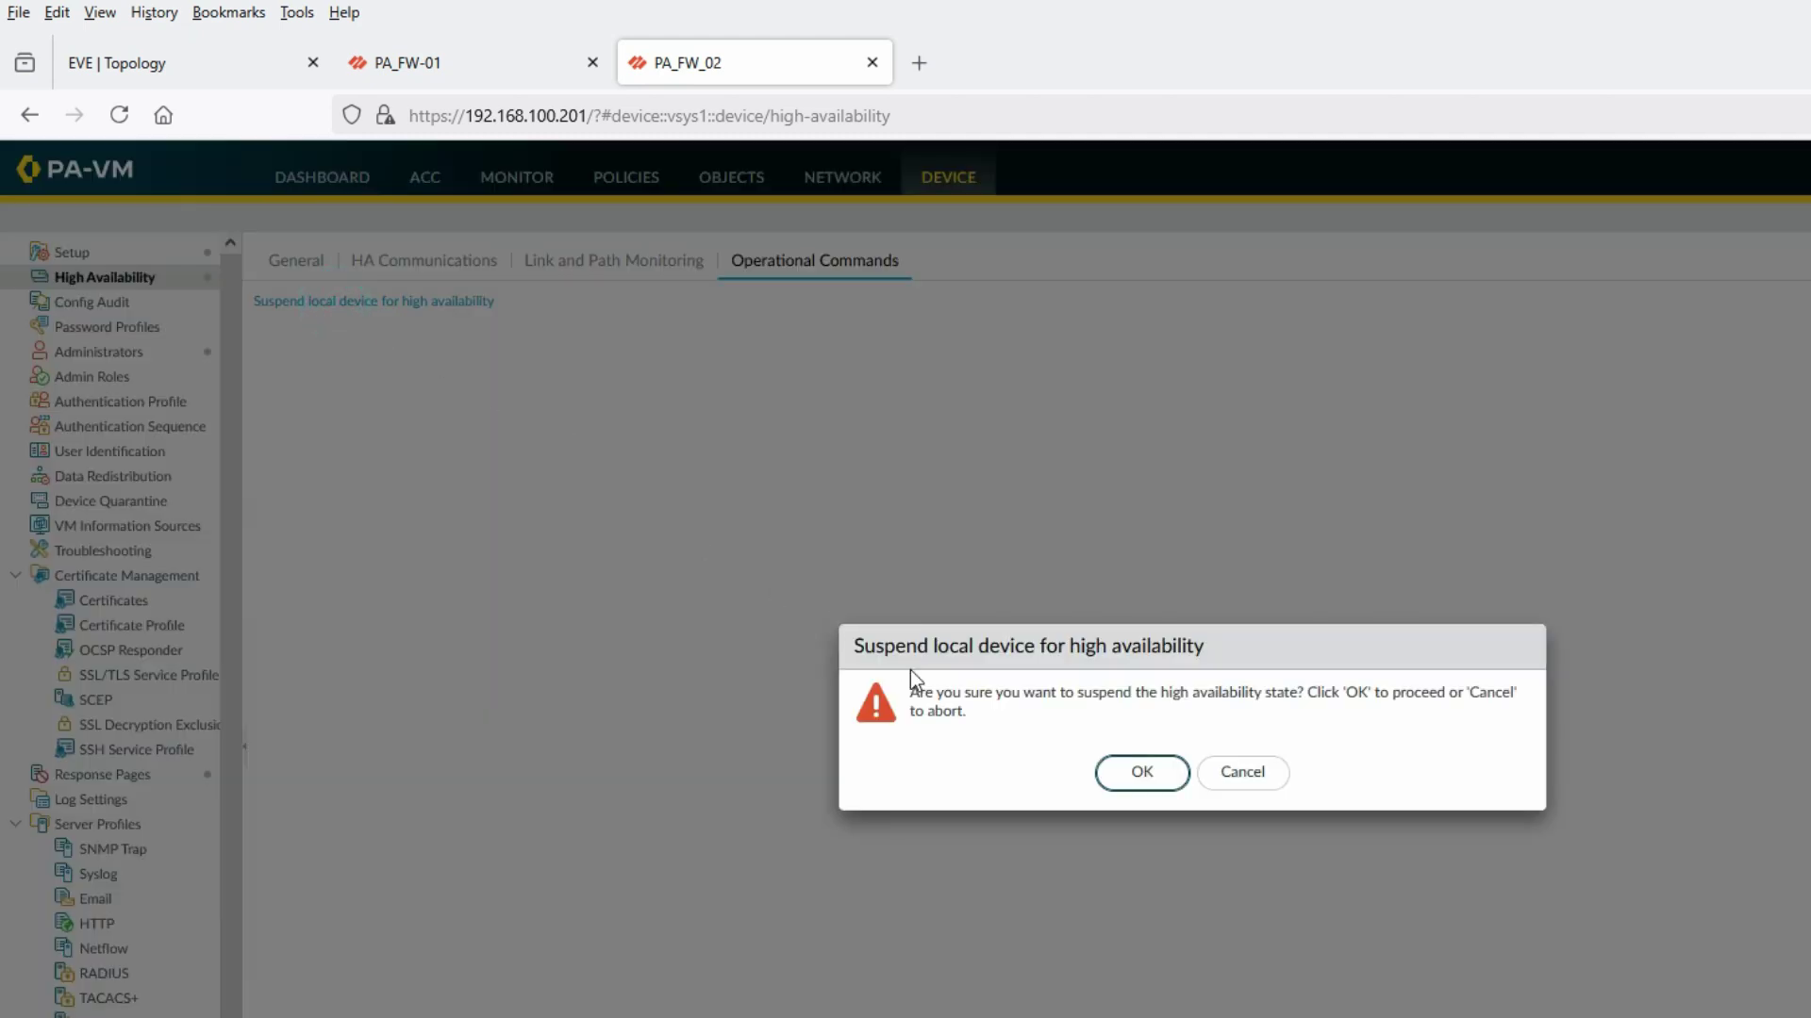
{"action": "left_click", "coordinate": [1121, 781]}
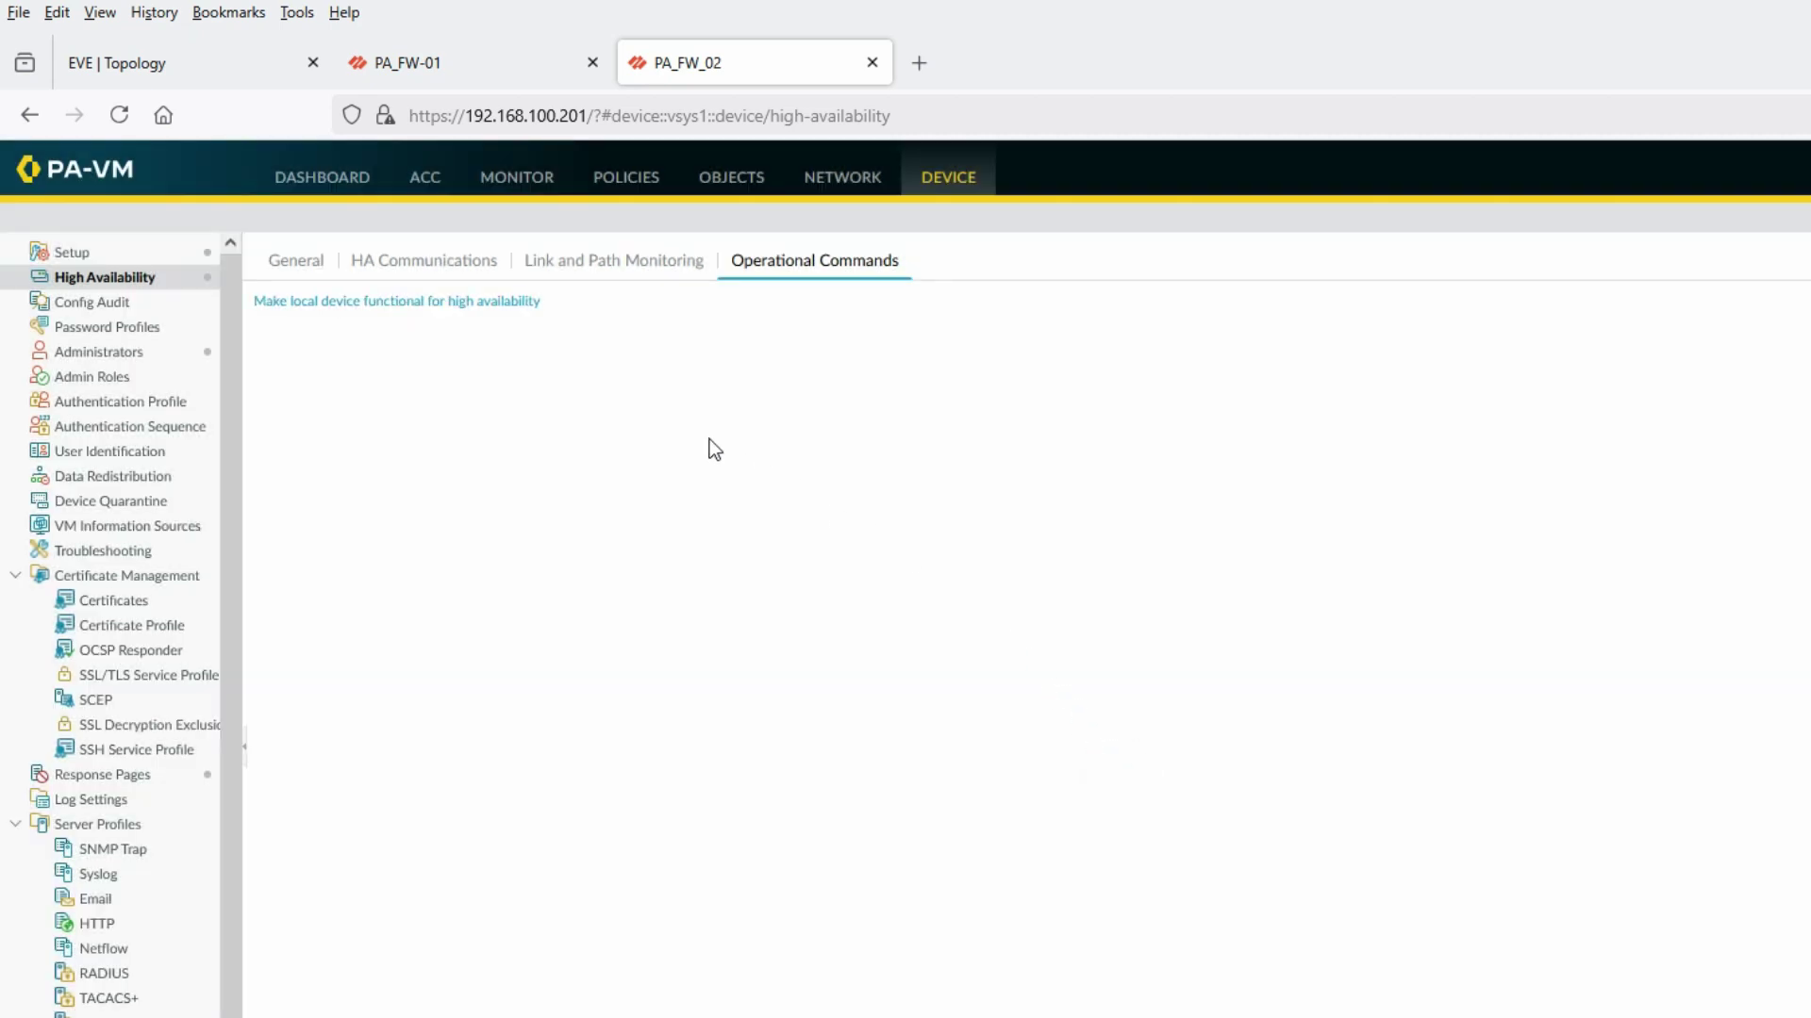
- Check the local and peer HA states on PA_FW-01's dashboard with PA_FW_02 suspended
{"action": "left_click", "coordinate": [500, 70]}
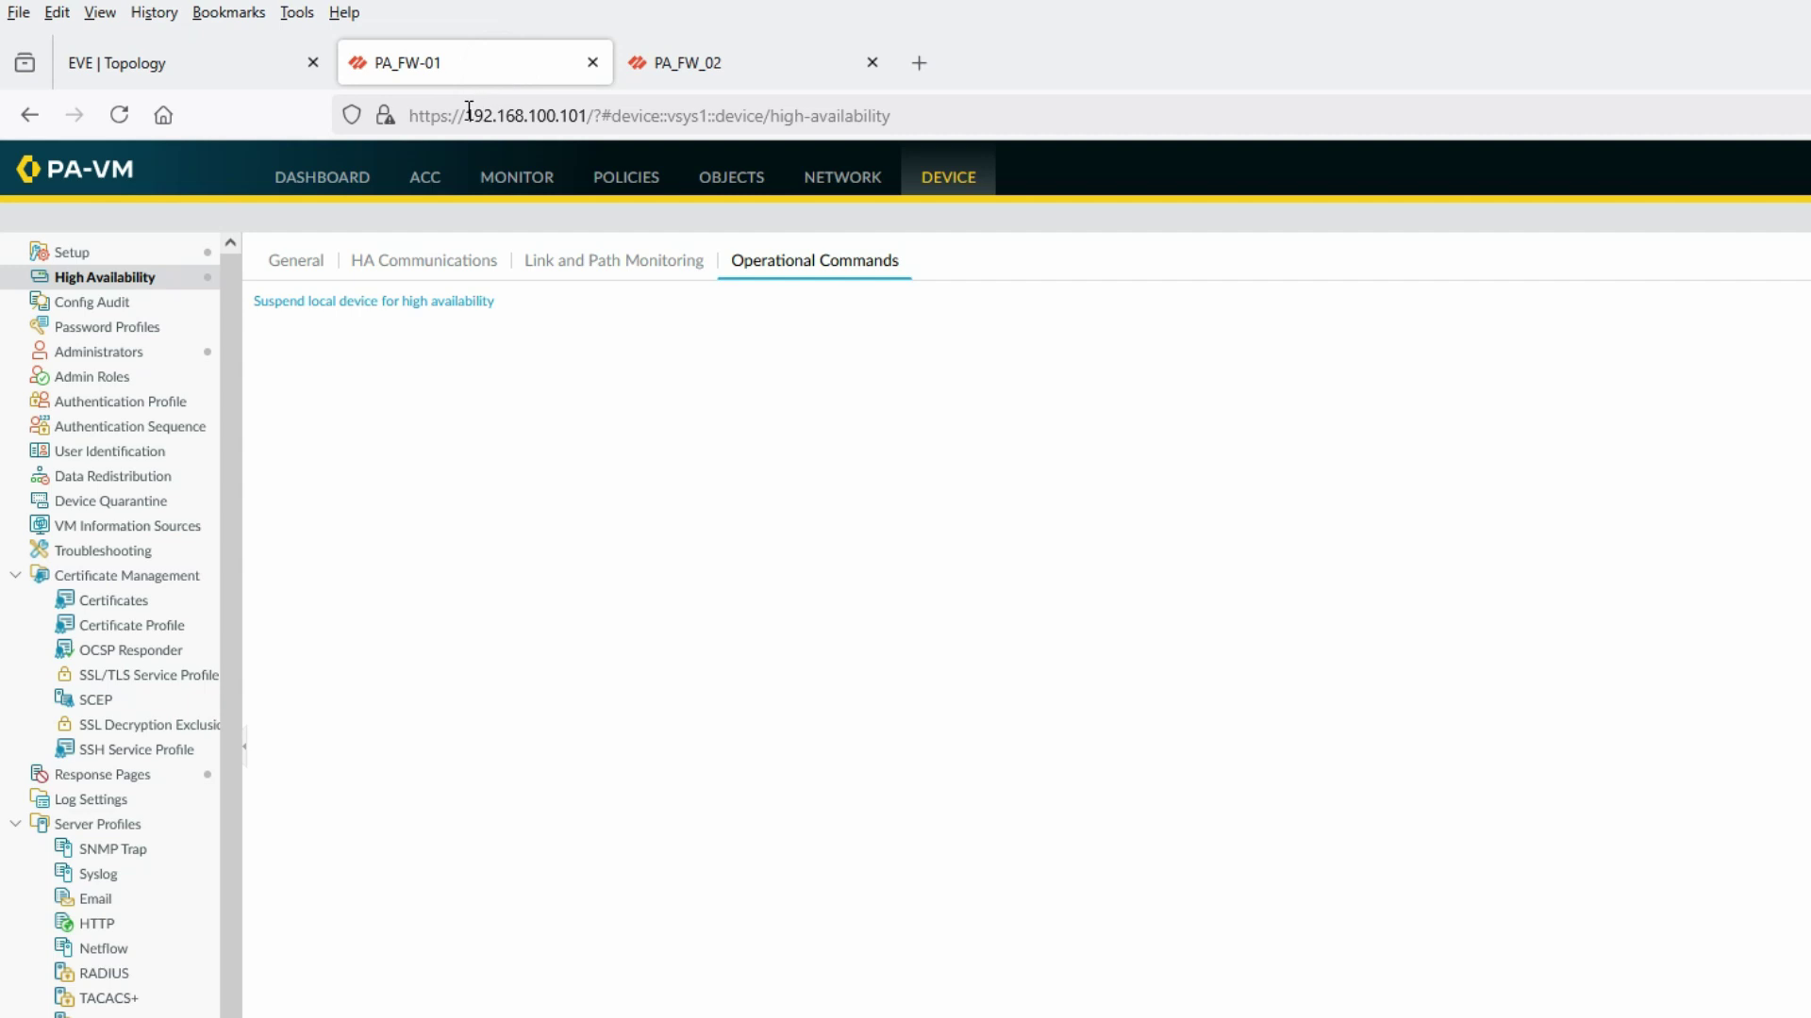
{"action": "left_click", "coordinate": [341, 184]}
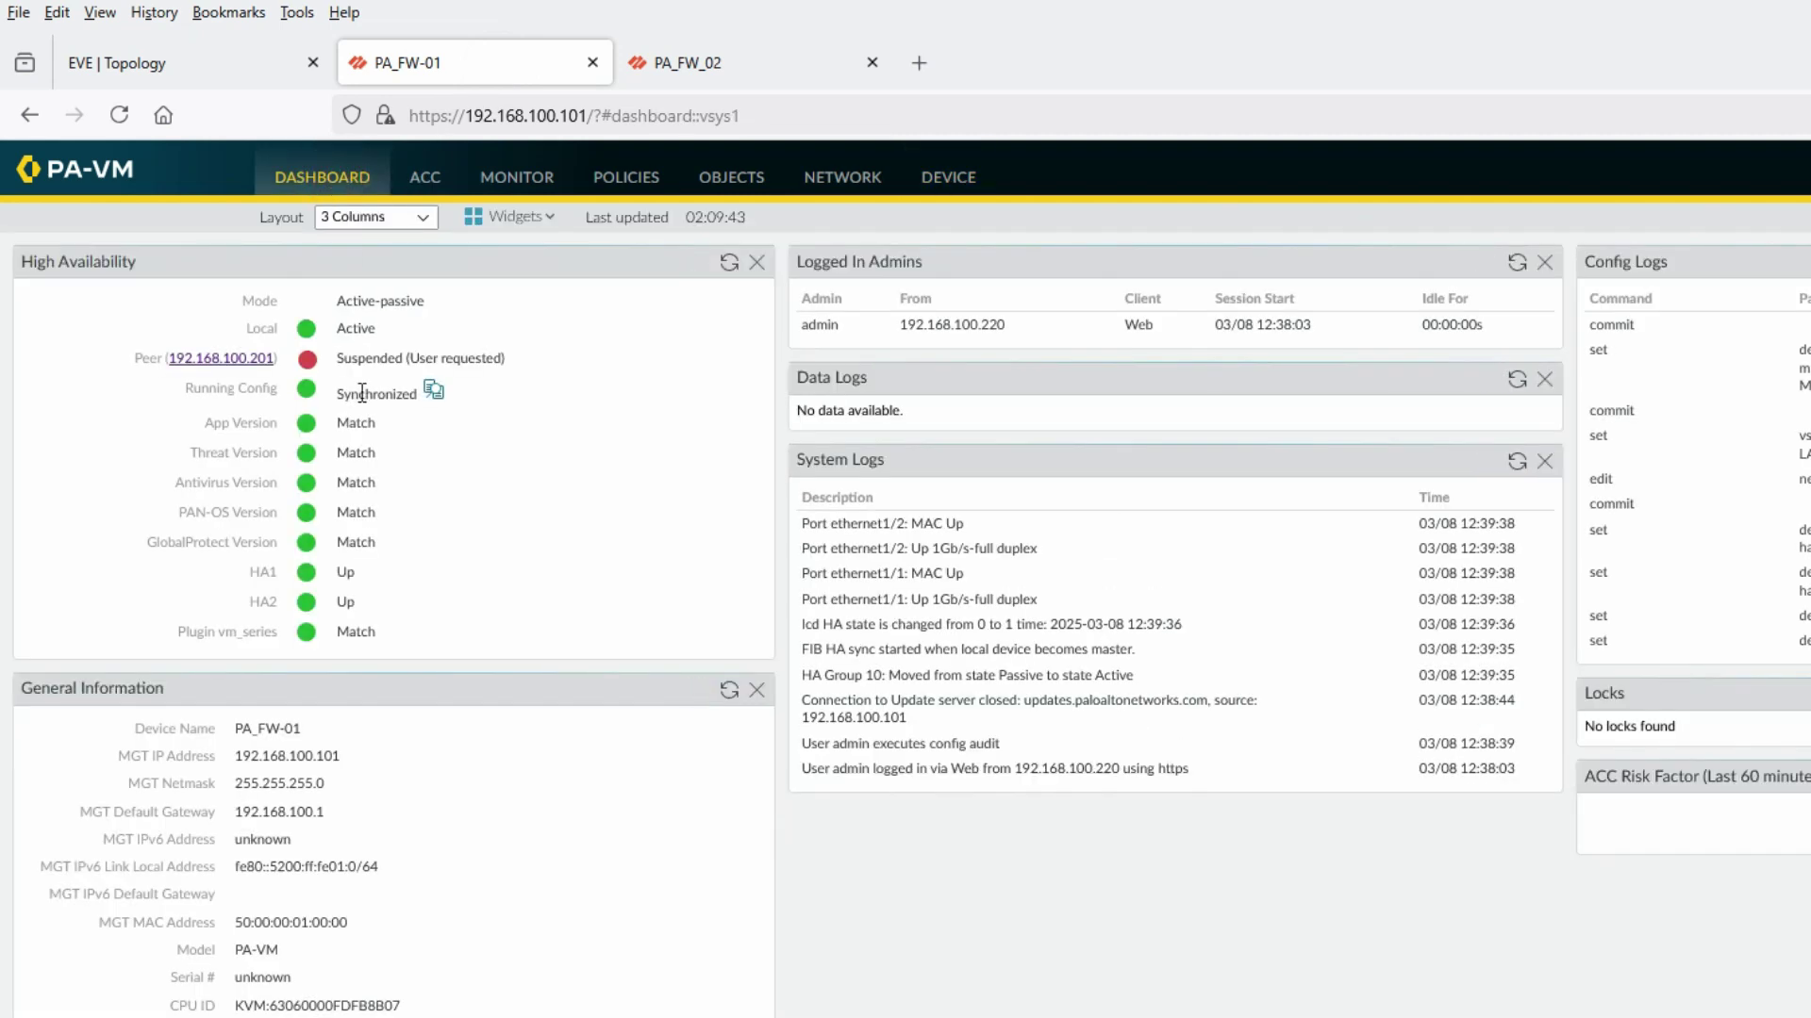
{"action": "left_click_drag", "start_coordinate": [251, 328], "coordinate": [405, 325]}
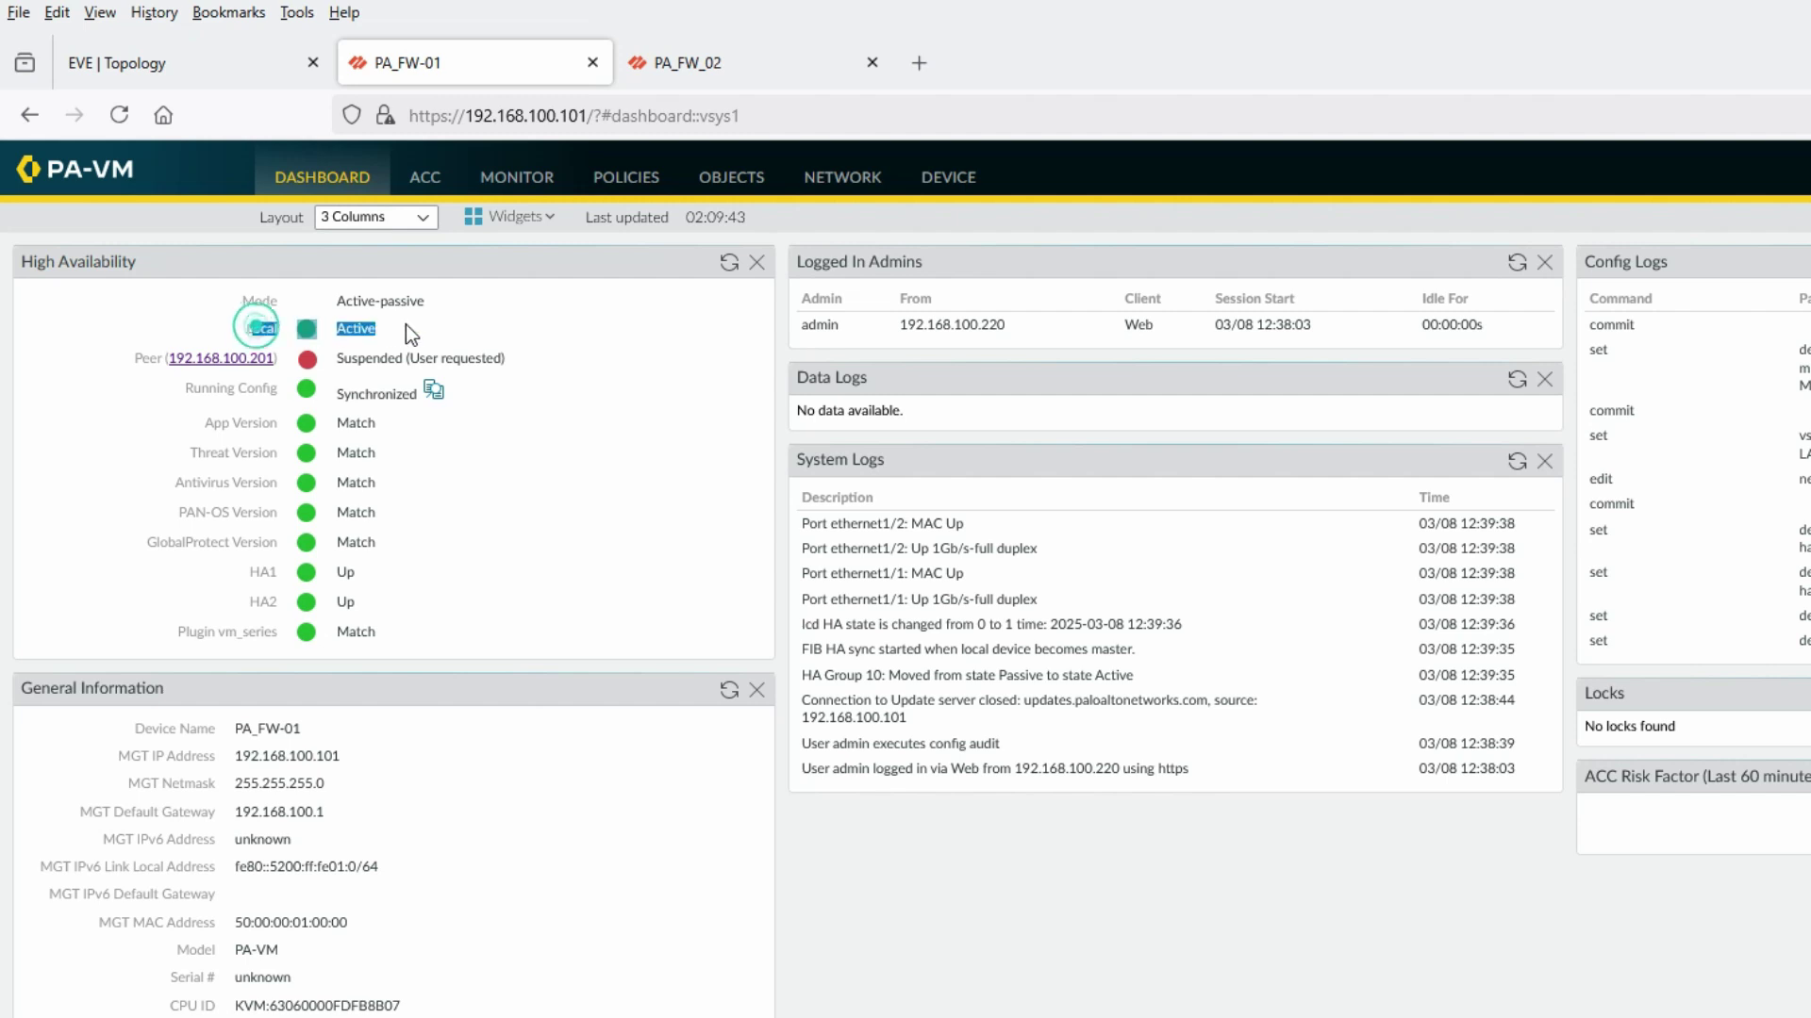
{"action": "left_click_drag", "start_coordinate": [533, 360], "coordinate": [285, 364]}
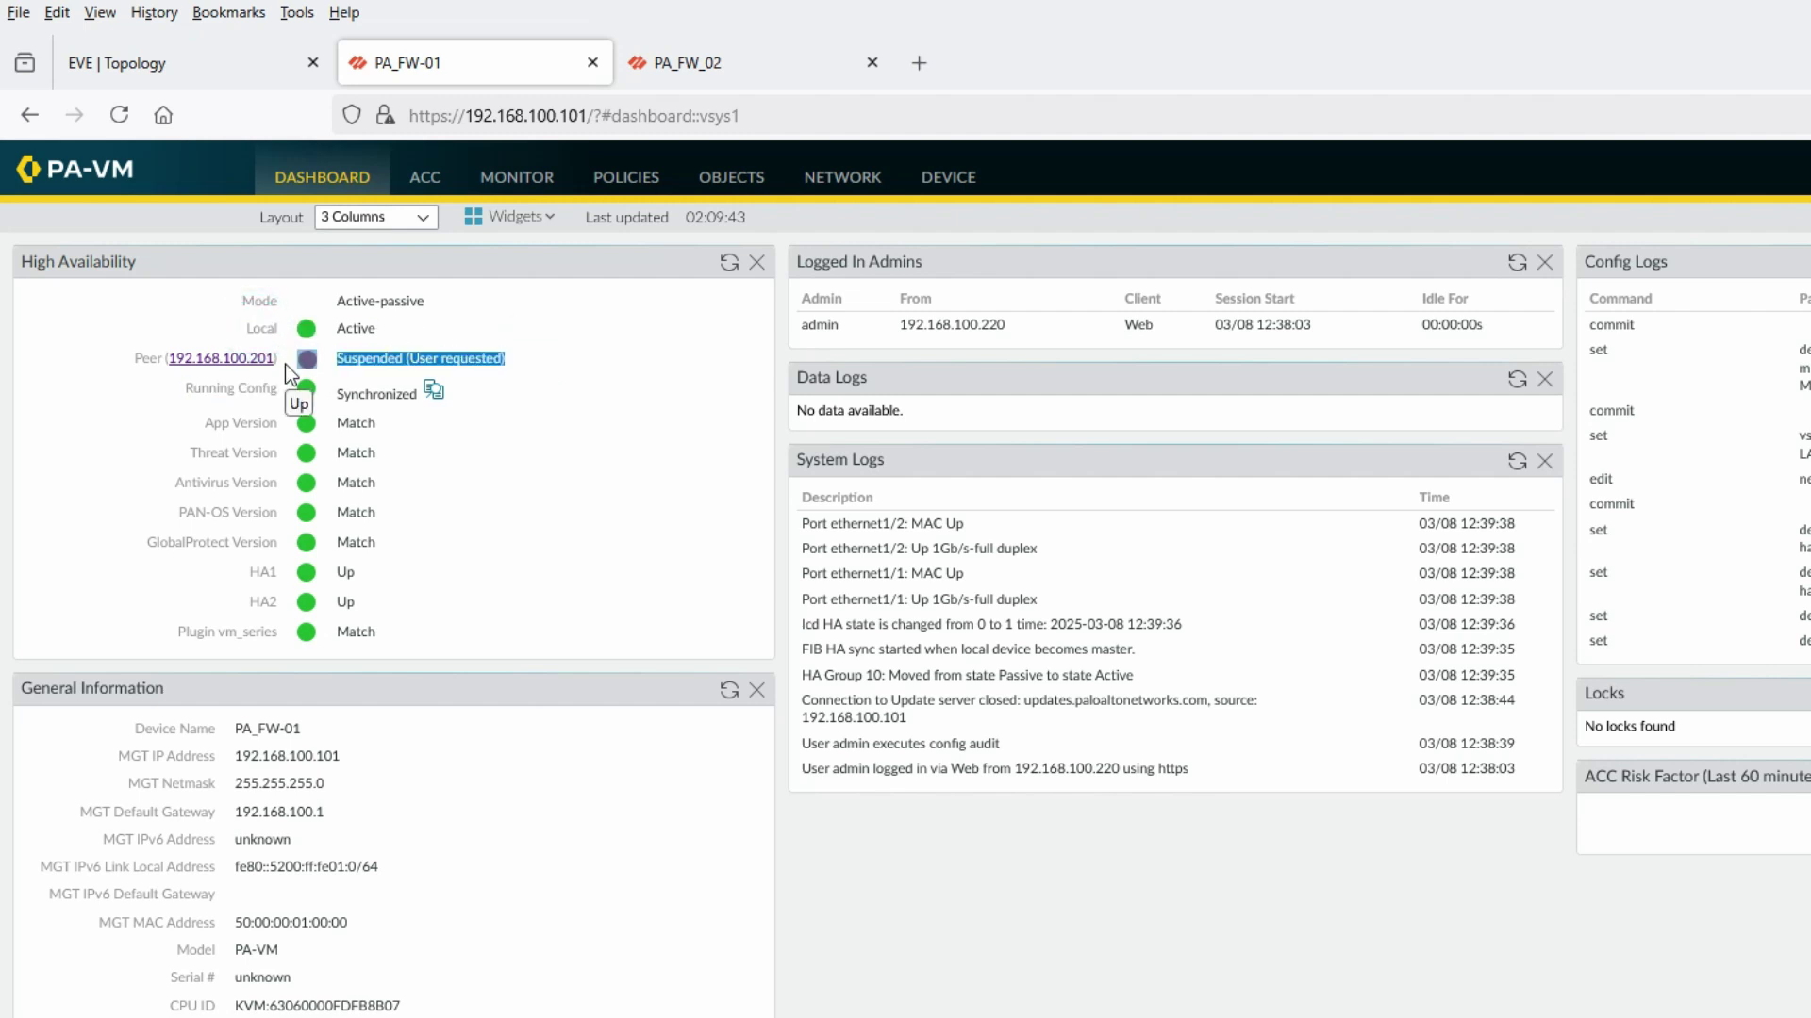
- Make PA_FW_02 functional for high availability and refresh PA_FW-01's High Availability widget to check the peer state
{"action": "left_click", "coordinate": [685, 62]}
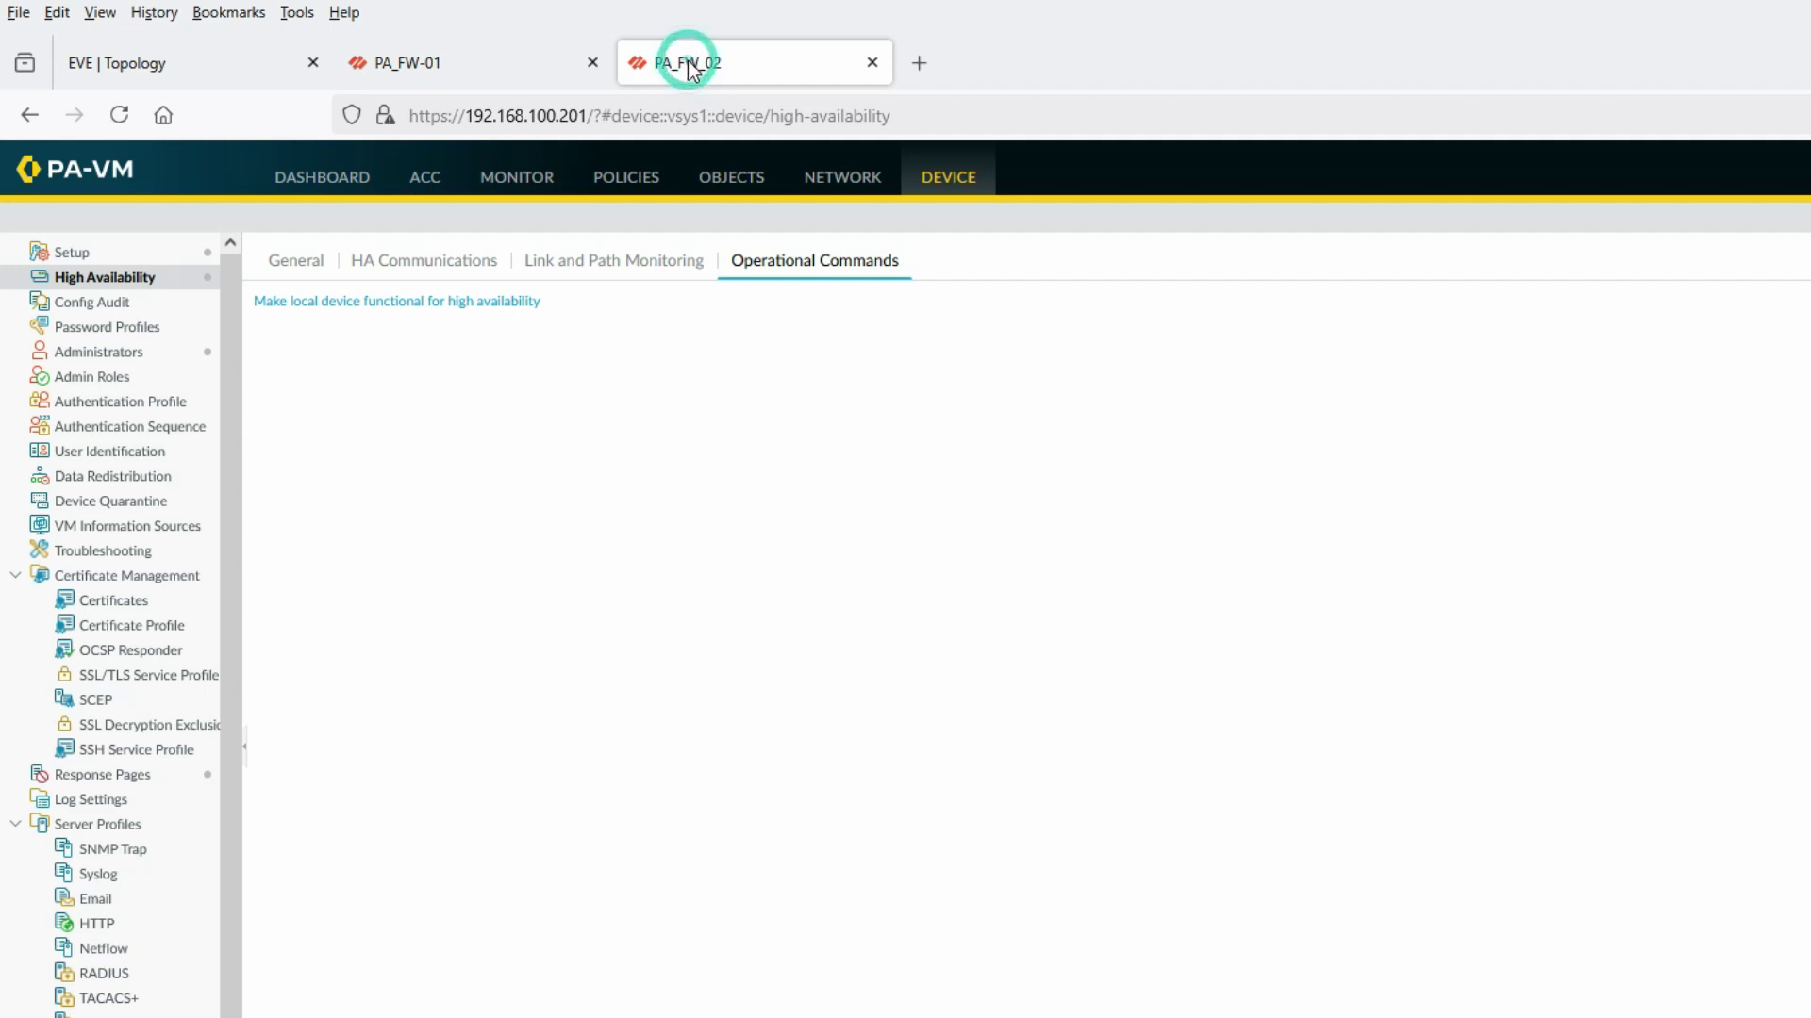
{"action": "left_click", "coordinate": [413, 307]}
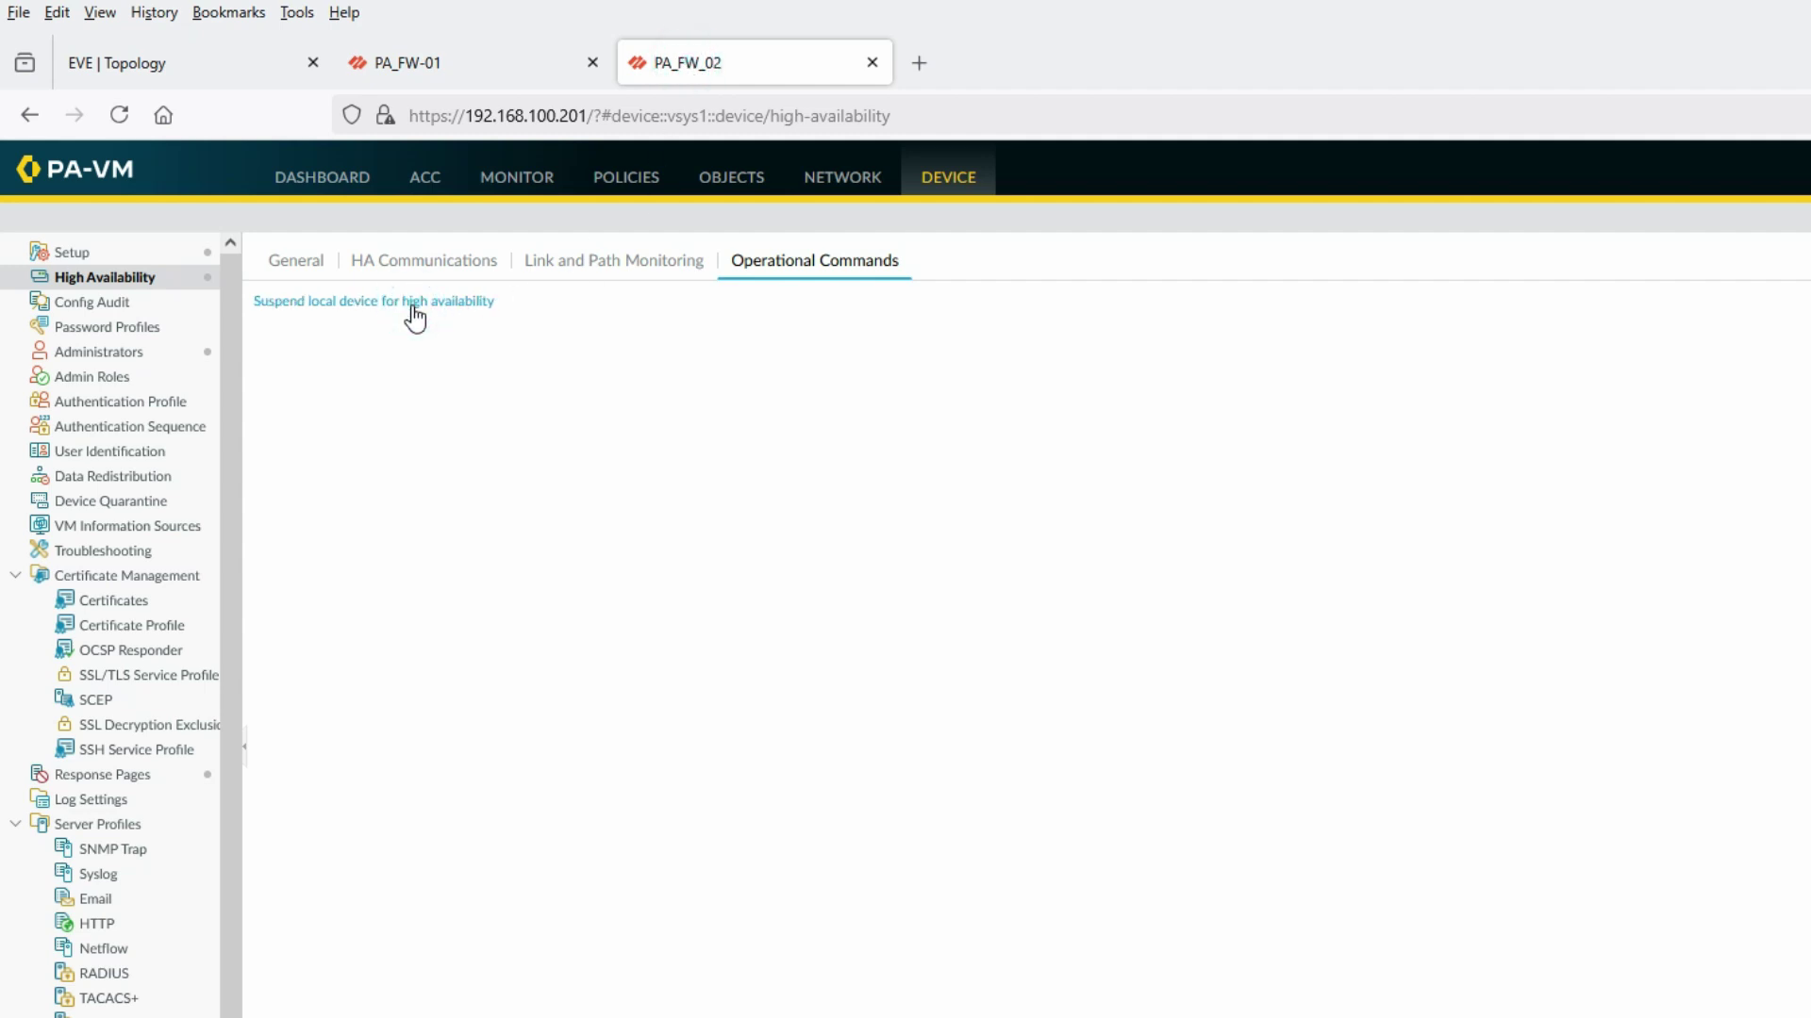
{"action": "left_click", "coordinate": [444, 68]}
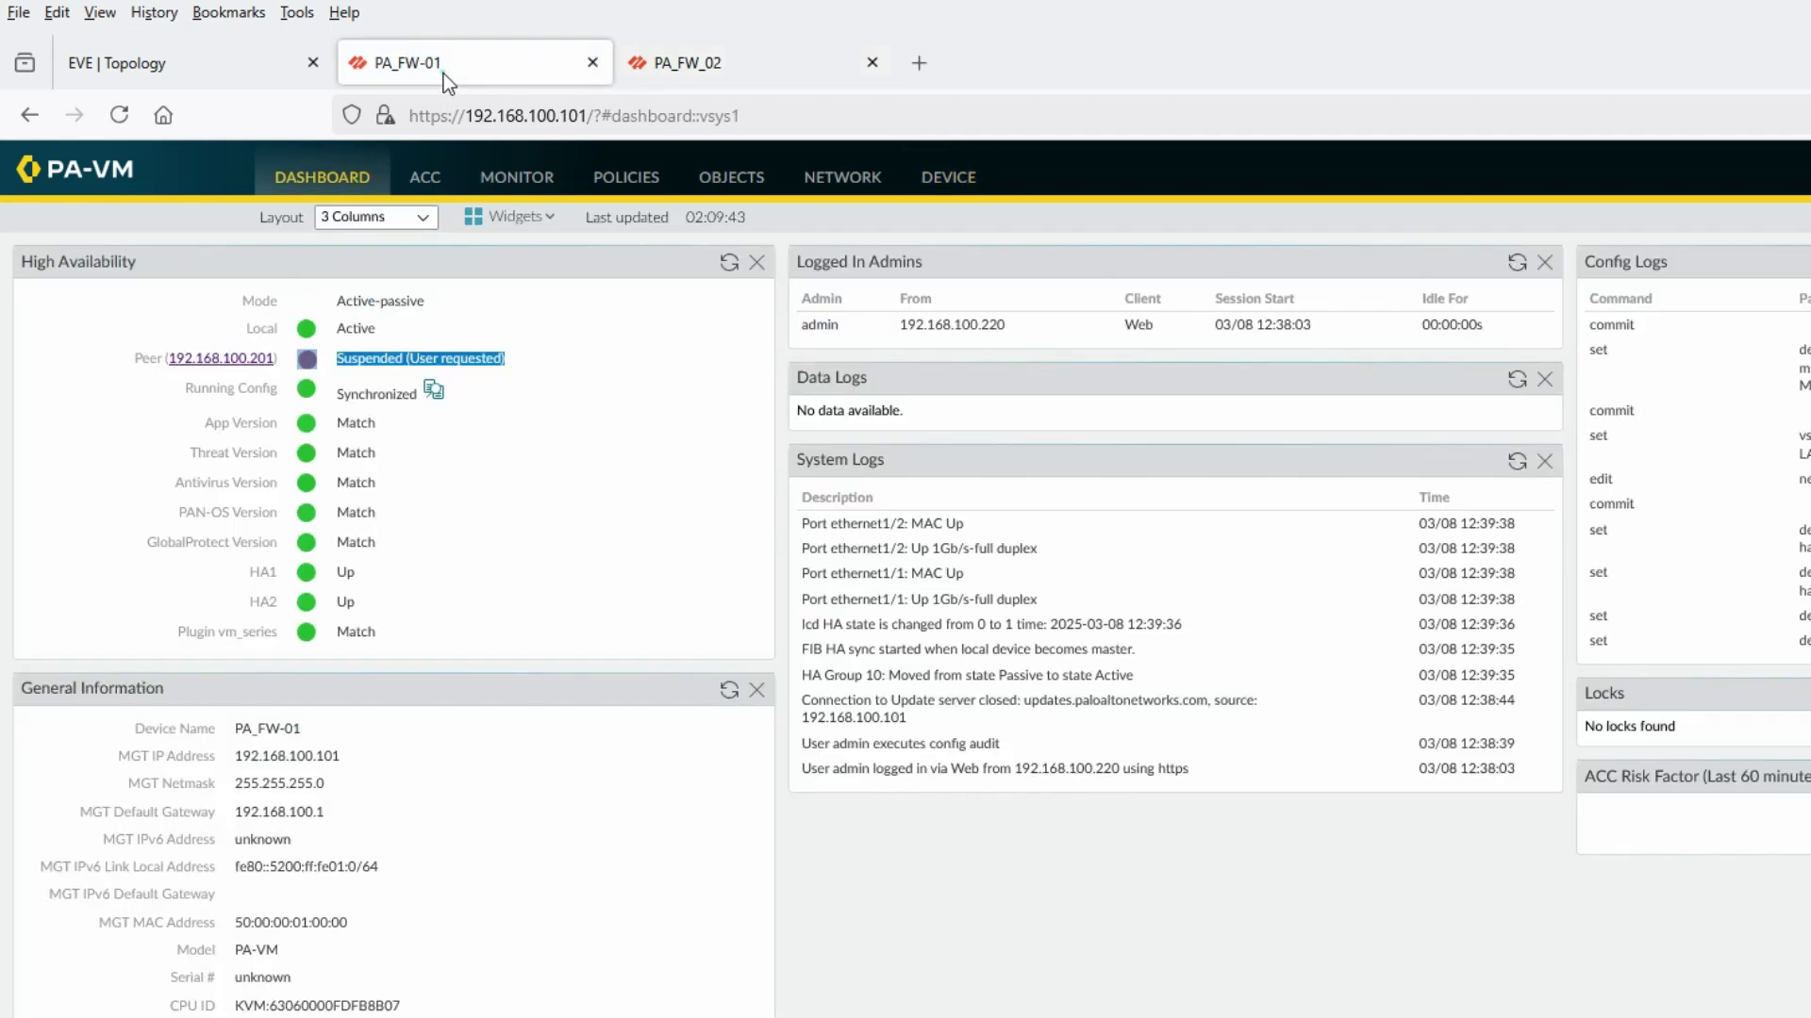
{"action": "left_click", "coordinate": [729, 262]}
{"action": "left_click", "coordinate": [732, 269]}
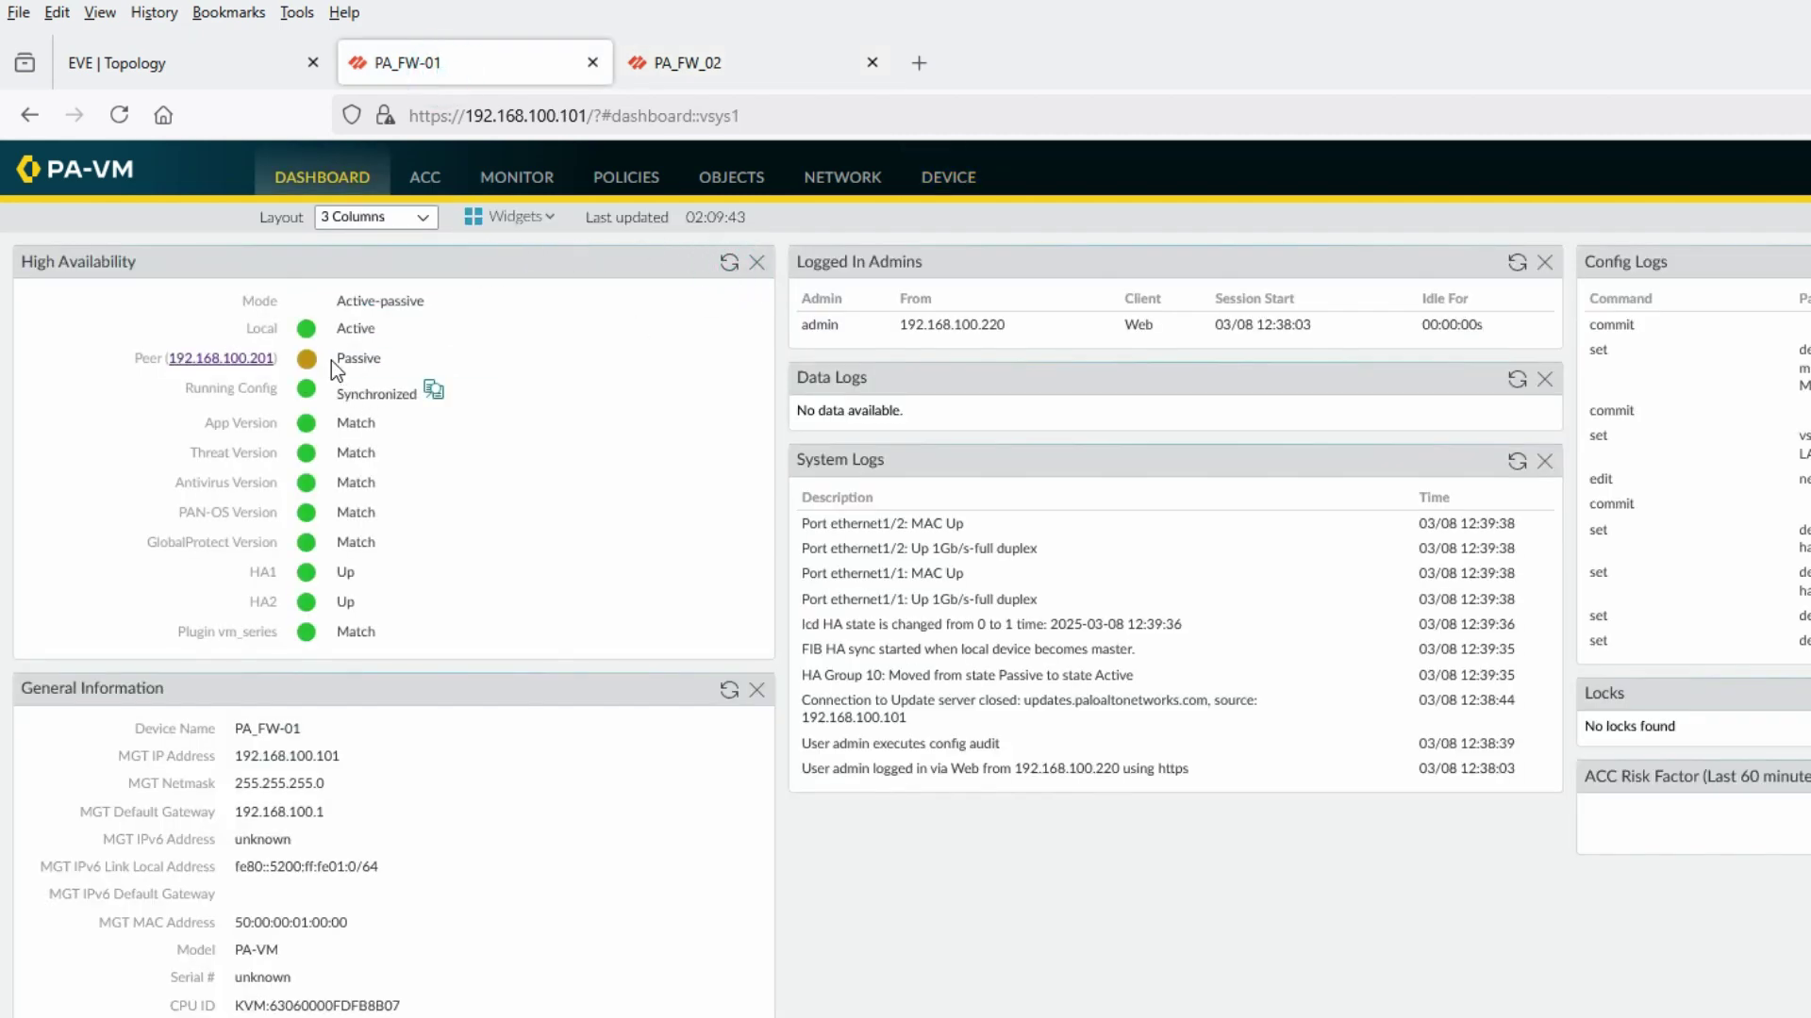
{"action": "left_click_drag", "start_coordinate": [393, 359], "coordinate": [351, 347]}
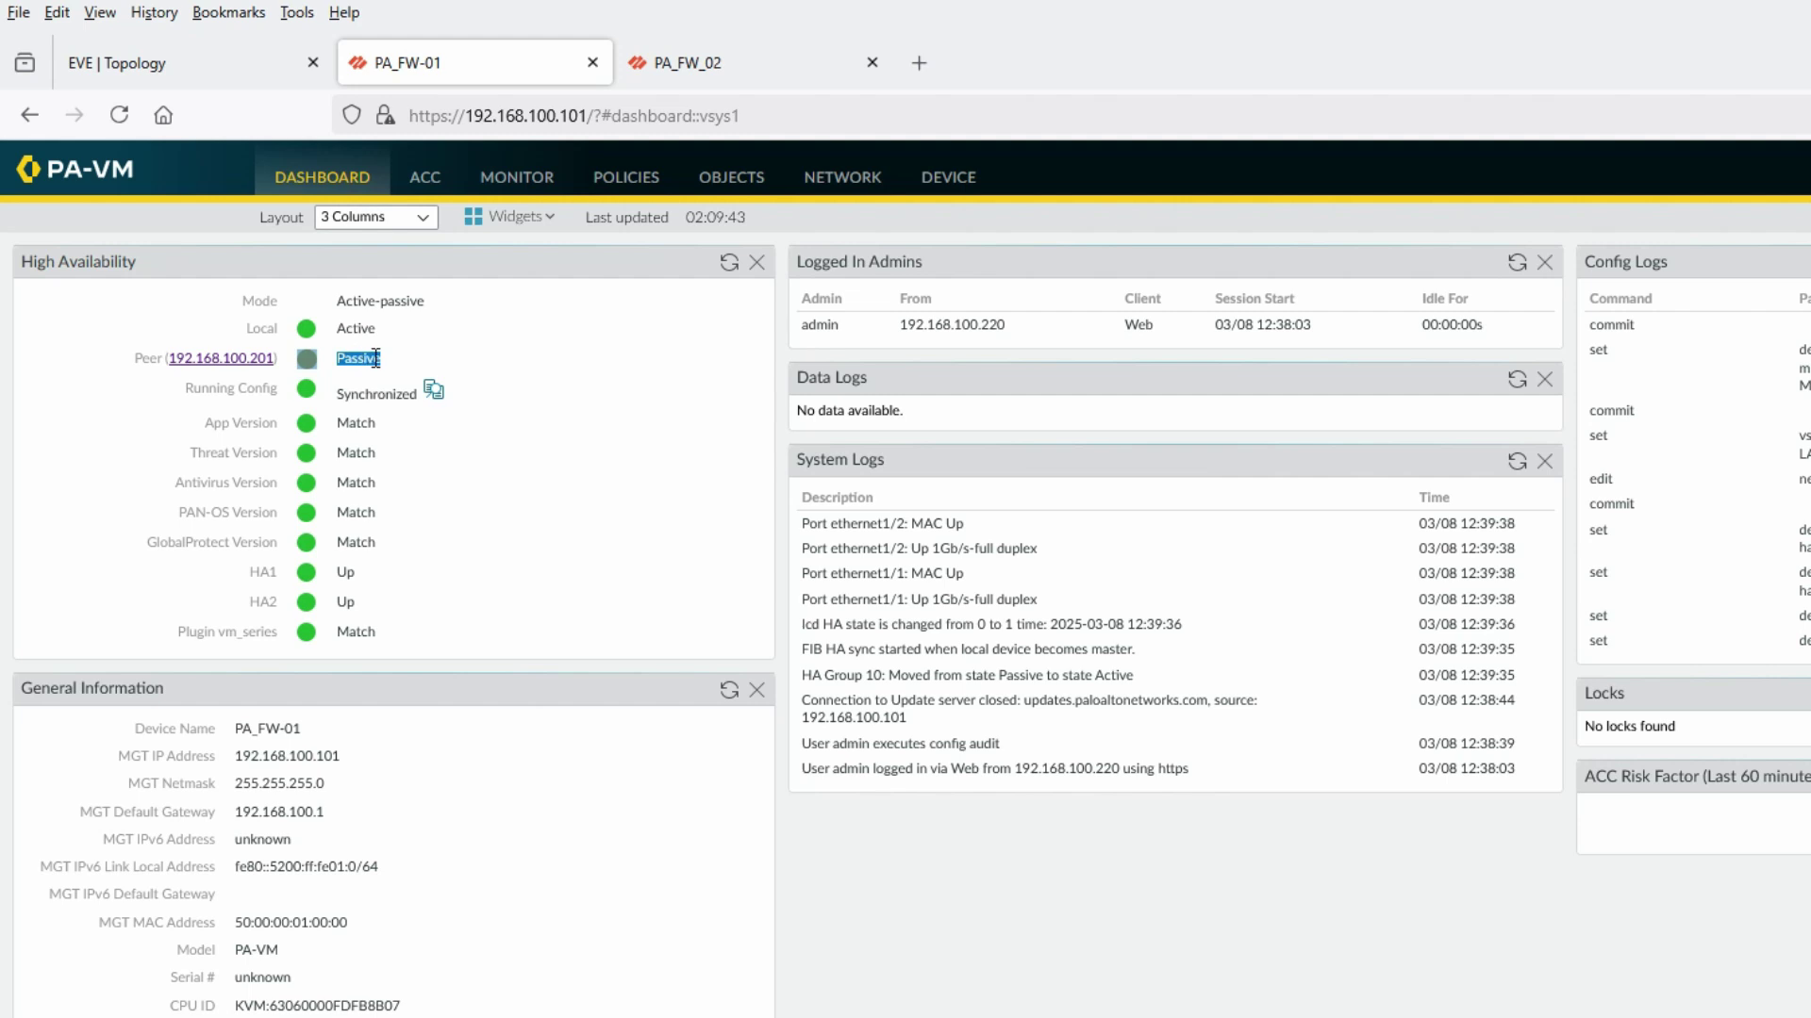